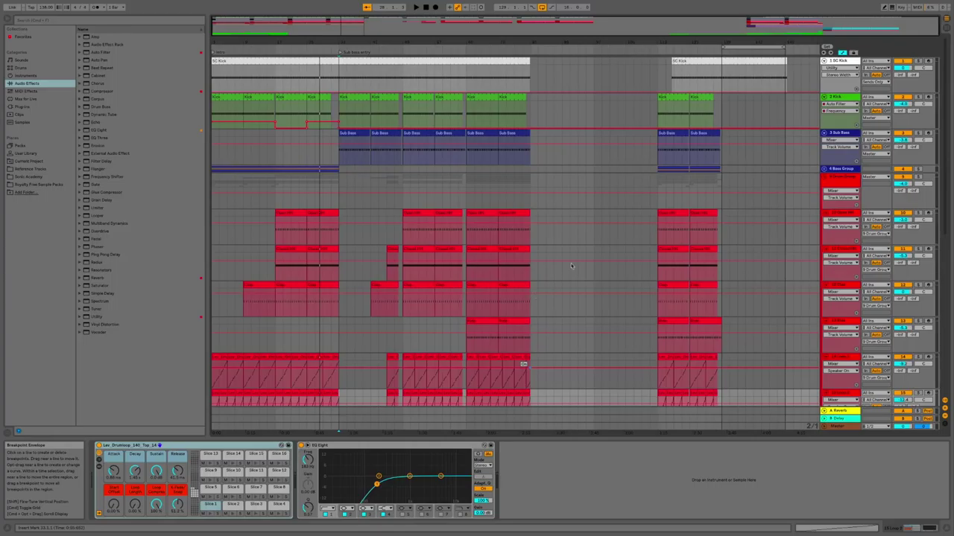
Add a locator named Breakdown at bar 81, where the first SC Kick clip ends.
{"action": "scroll", "coordinate": [560, 95], "scroll_direction": "down", "scroll_amount": 8}
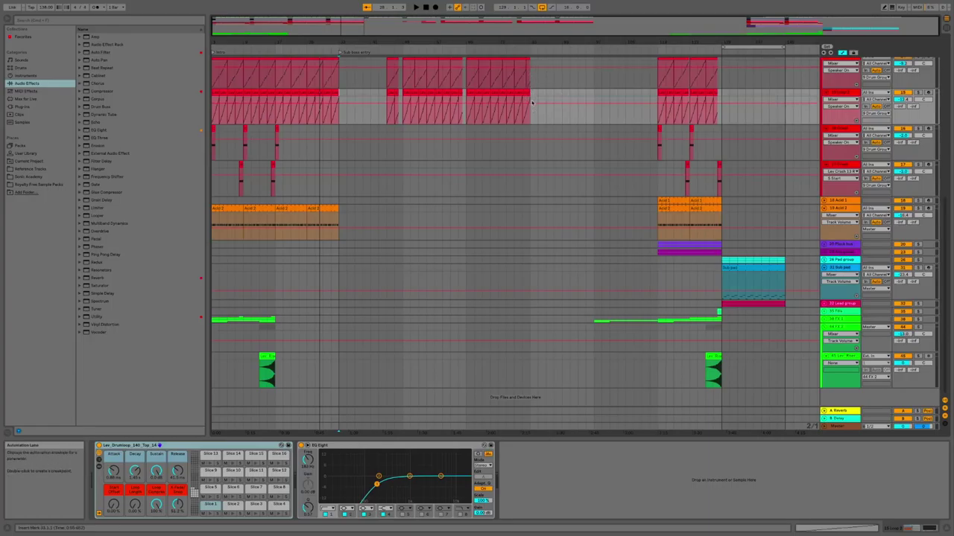
{"action": "scroll", "coordinate": [531, 103], "scroll_direction": "up", "scroll_amount": 8}
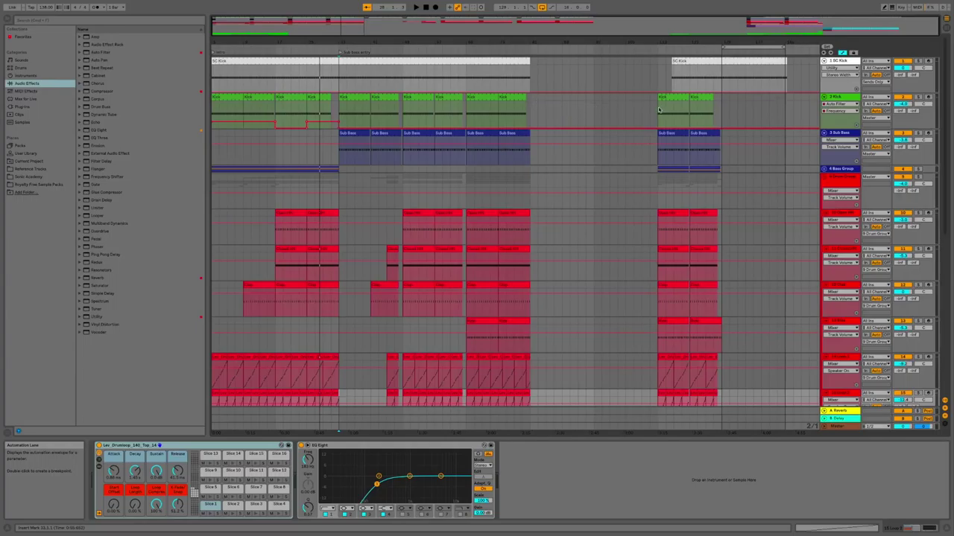
{"action": "right_click", "coordinate": [527, 54]}
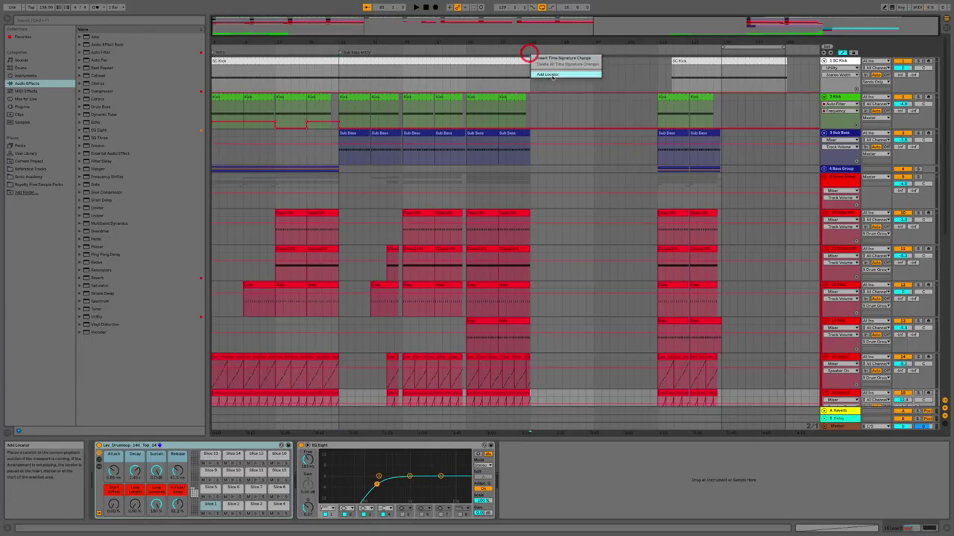
{"action": "left_click", "coordinate": [551, 74]}
{"action": "type", "text": "Bre"}
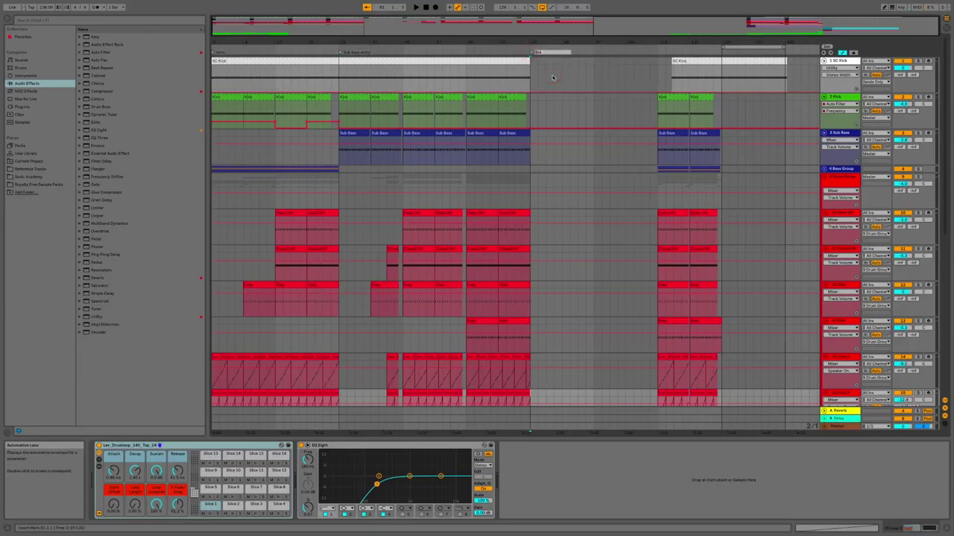
{"action": "type", "text": "akdown"}
{"action": "key", "text": "Return"}
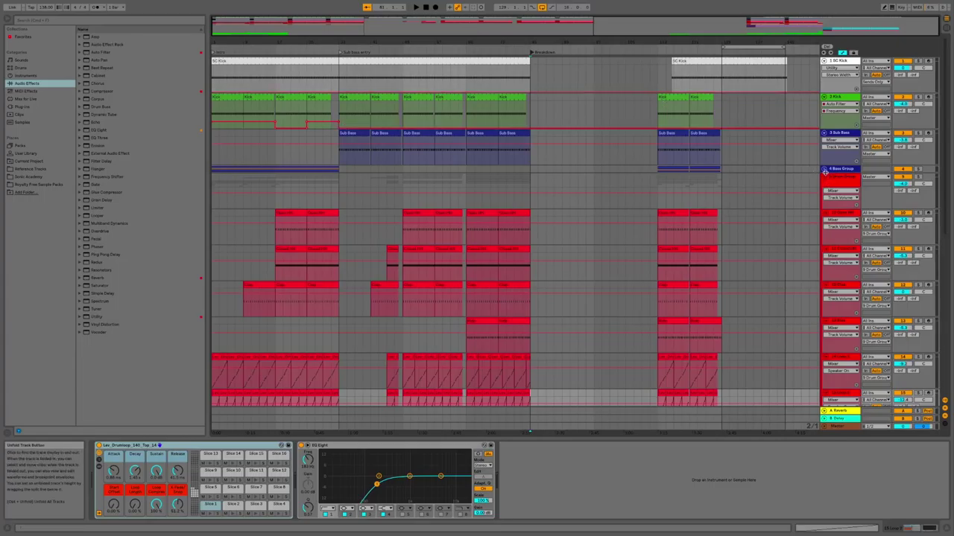
Unfold the Bass Group and shorten the last intro clip on each of the four bass tracks to end at bar 31.
{"action": "left_click", "coordinate": [824, 170]}
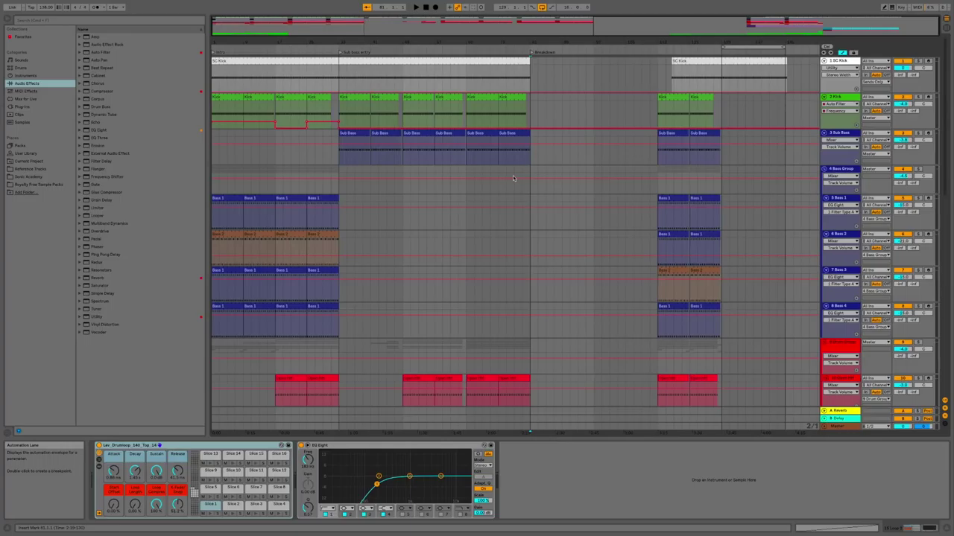
{"action": "left_click", "coordinate": [330, 198]}
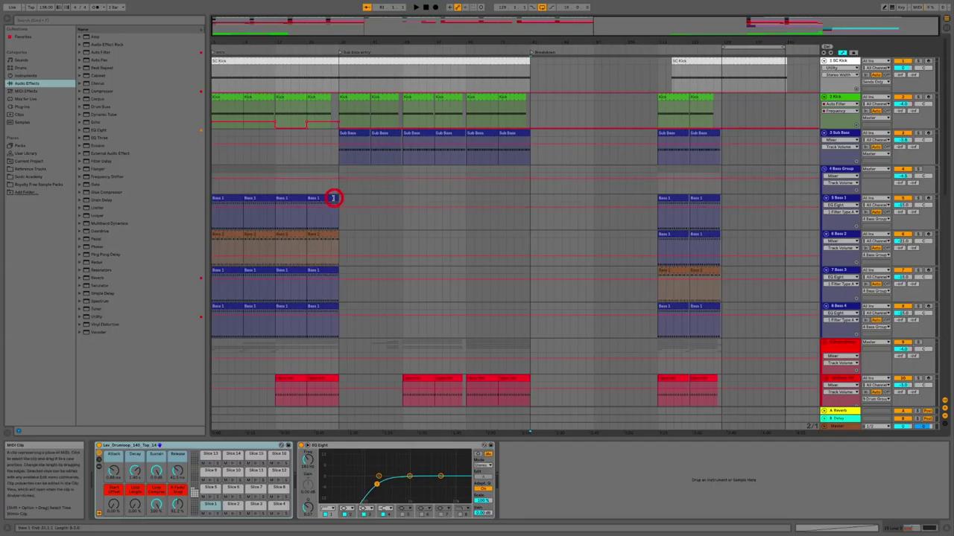
{"action": "left_click", "coordinate": [330, 234]}
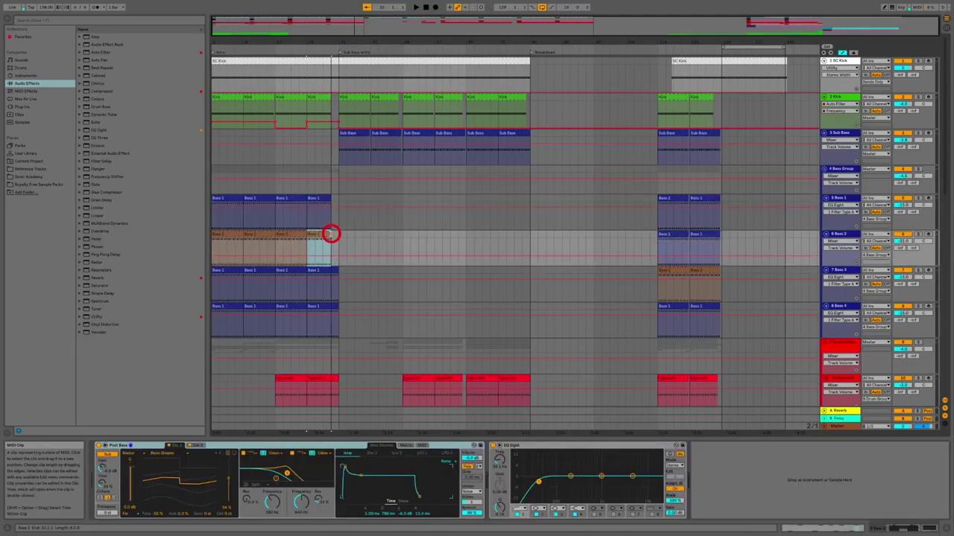
{"action": "left_click", "coordinate": [333, 270]}
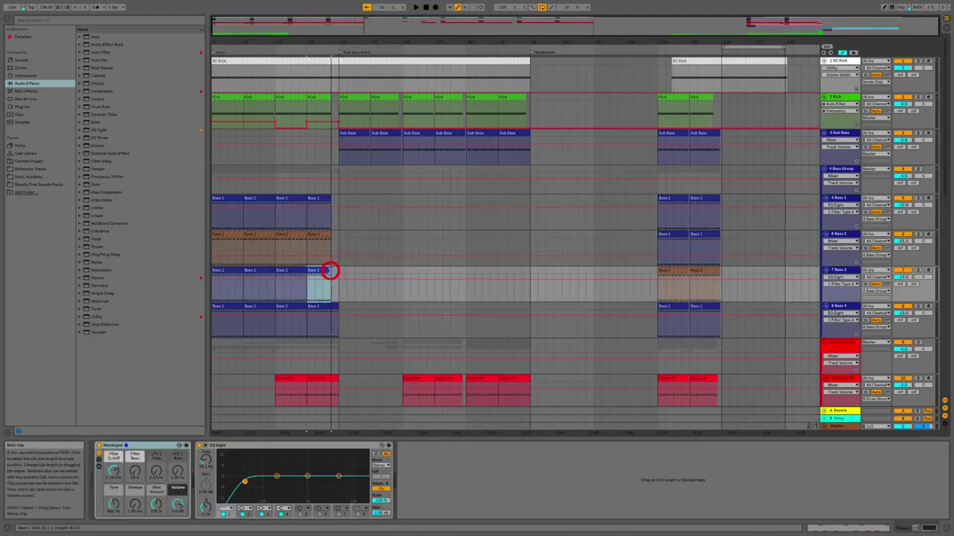
{"action": "left_click", "coordinate": [330, 307]}
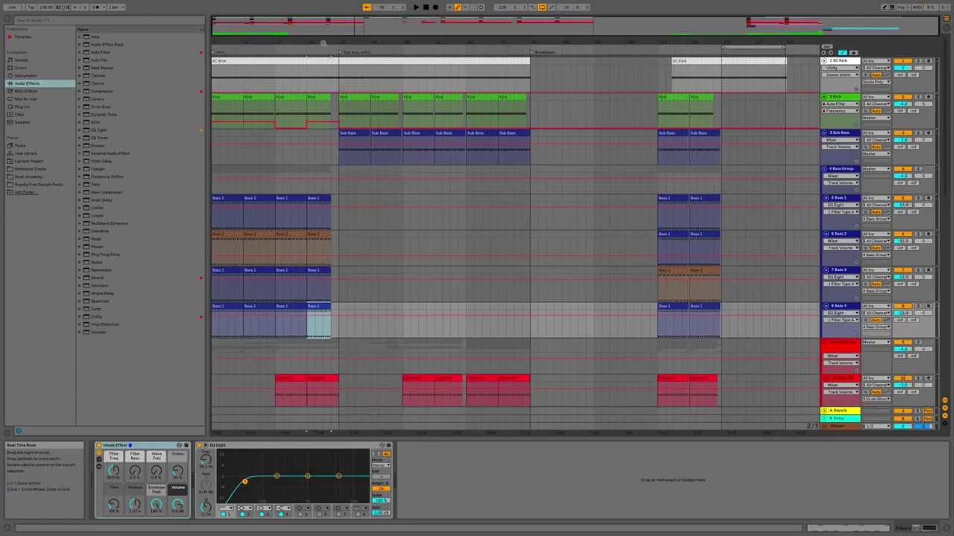
{"action": "left_click_drag", "start_coordinate": [322, 37], "coordinate": [322, 43]}
{"action": "left_click", "coordinate": [340, 198]}
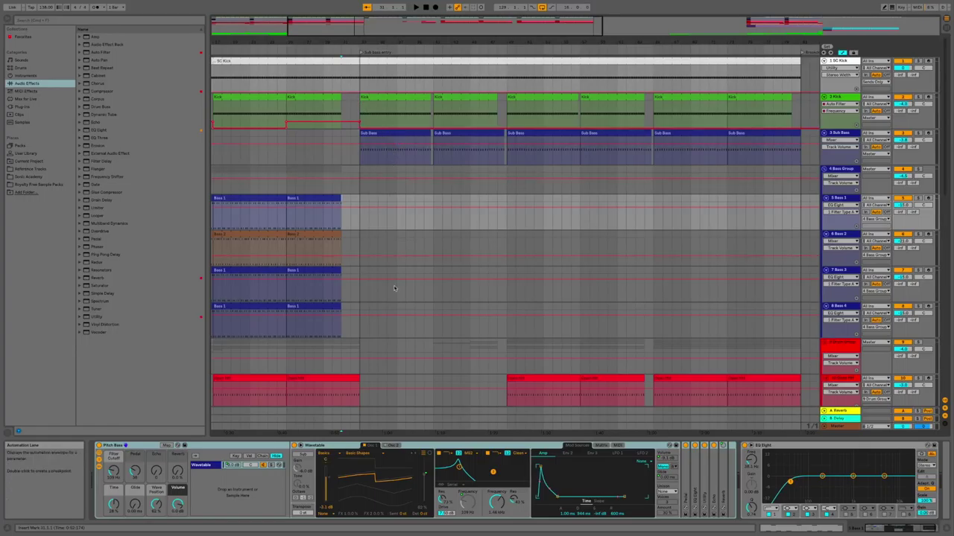
Copy the first intro clips of Bass 1 to Bass 4 to the Sub bass entry locator at bar 33.
{"action": "scroll", "coordinate": [395, 288], "scroll_direction": "left", "scroll_amount": 10}
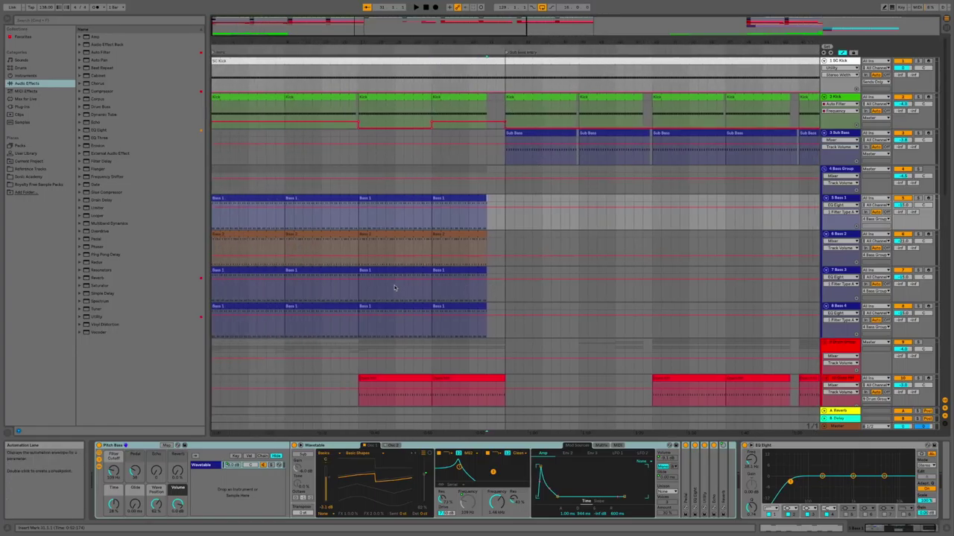
{"action": "left_click", "coordinate": [251, 202]}
{"action": "left_click", "coordinate": [251, 302], "text": "shift"}
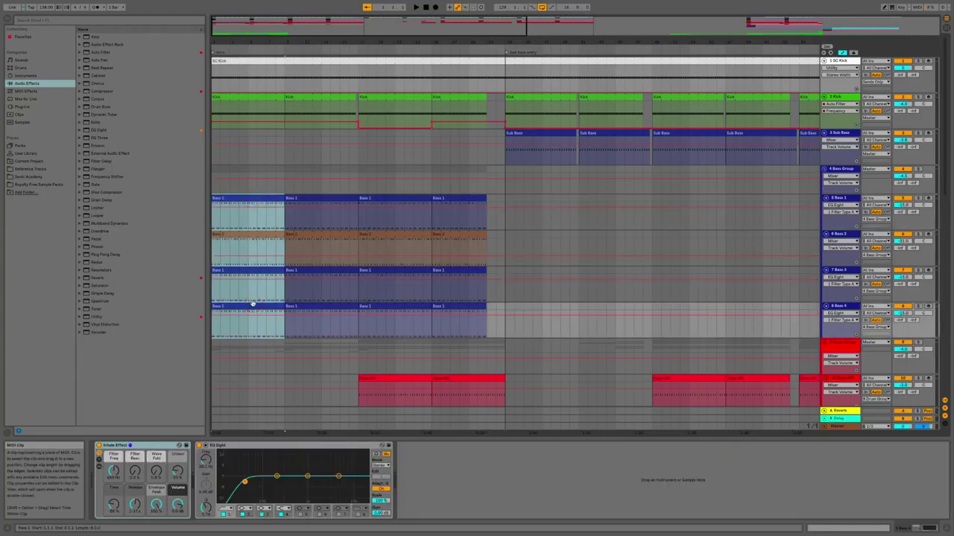
{"action": "left_click", "coordinate": [504, 198]}
{"action": "key", "text": "ctrl+v"}
{"action": "scroll", "coordinate": [506, 200], "scroll_direction": "right", "scroll_amount": 3}
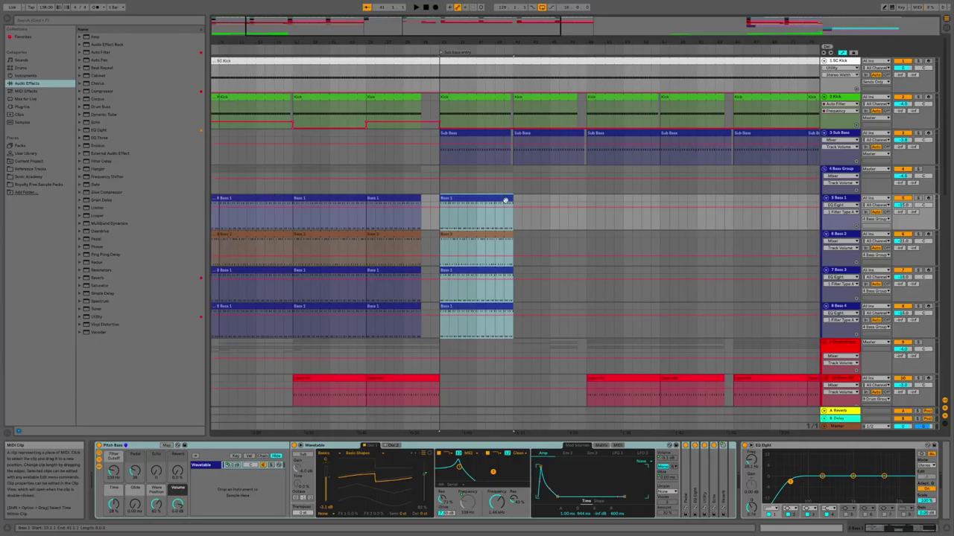
Repeat the pasted eight-bar bass clips back to back until one set extends past the Breakdown locator.
{"action": "key", "text": "ctrl+v"}
{"action": "scroll", "coordinate": [506, 199], "scroll_direction": "right", "scroll_amount": 9}
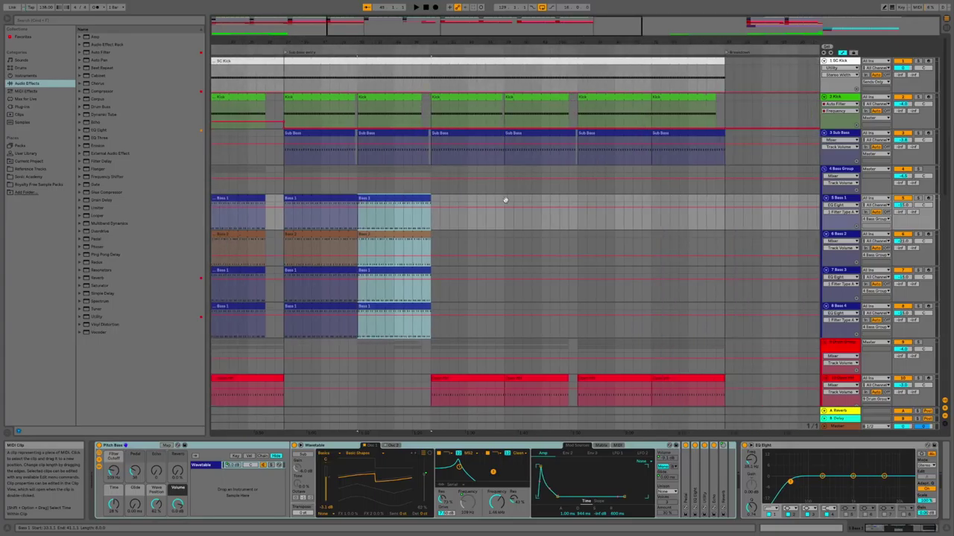
{"action": "key", "text": "ctrl+d"}
{"action": "key", "text": "ctrl+d"}
{"action": "key", "text": "ctrl+d"}
{"action": "key", "text": "ctrl+d"}
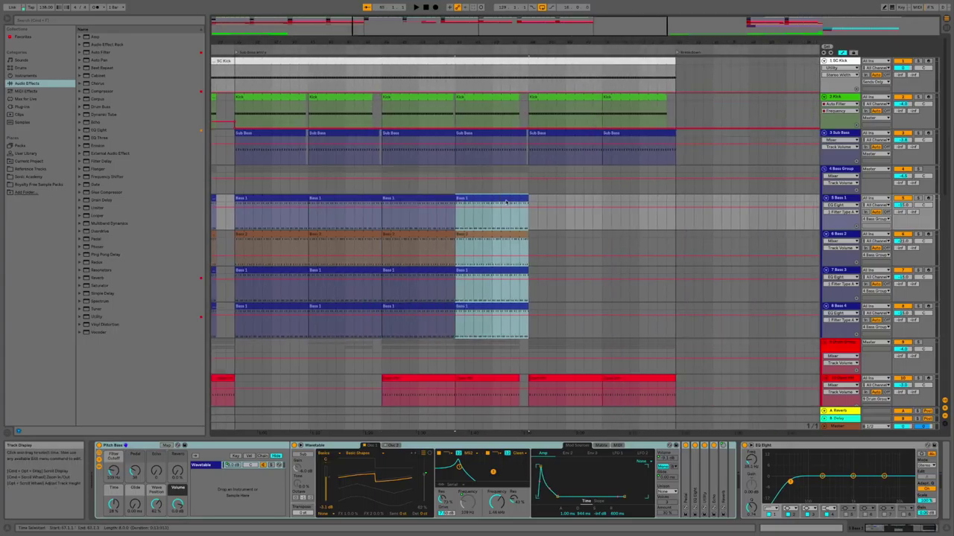
{"action": "key", "text": "ctrl+d"}
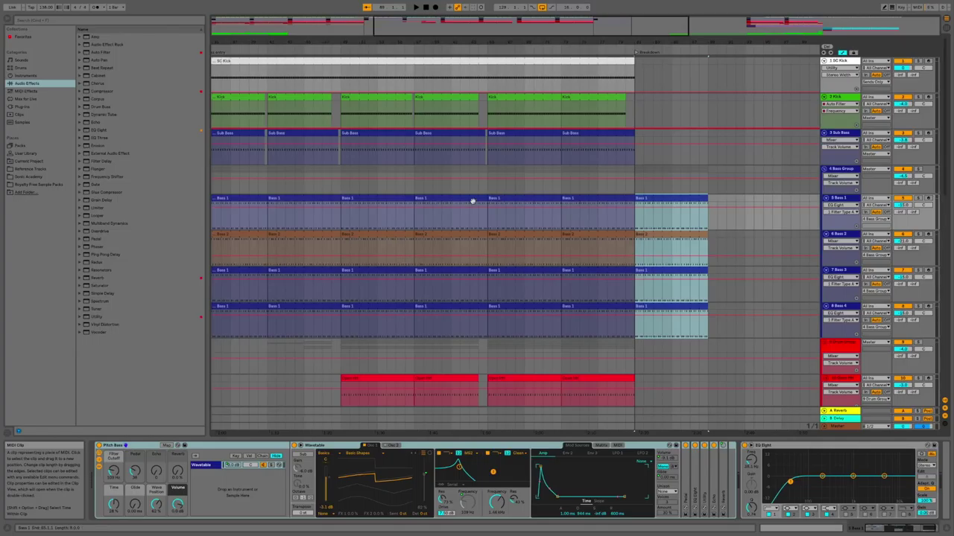
Trim one beat off the end of the first four bass clips after the Sub bass entry, matching the Sub Bass clip.
{"action": "scroll", "coordinate": [471, 202], "scroll_direction": "left", "scroll_amount": 5}
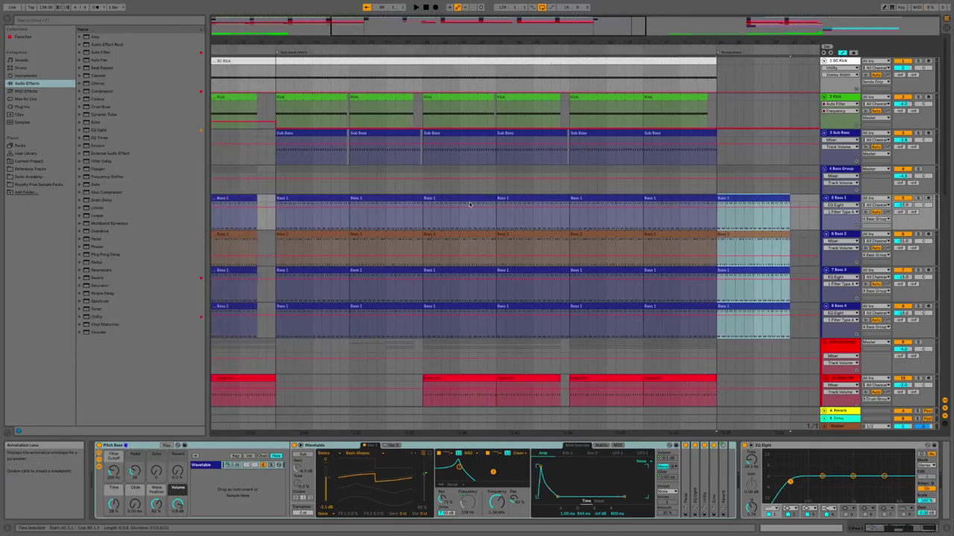
{"action": "left_click", "coordinate": [346, 201]}
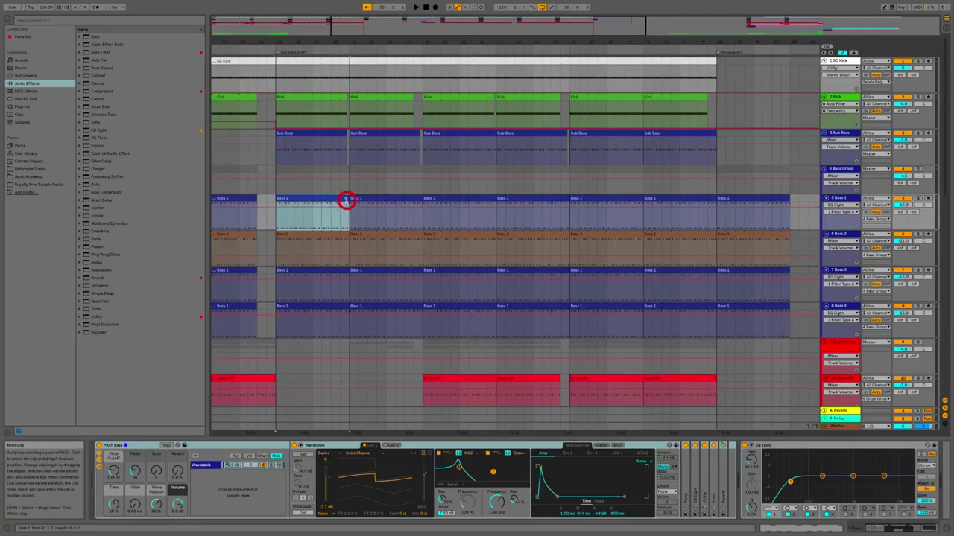
{"action": "left_click_drag", "start_coordinate": [344, 41], "coordinate": [345, 36]}
{"action": "left_click_drag", "start_coordinate": [354, 199], "coordinate": [353, 198]}
{"action": "left_click", "coordinate": [347, 43]}
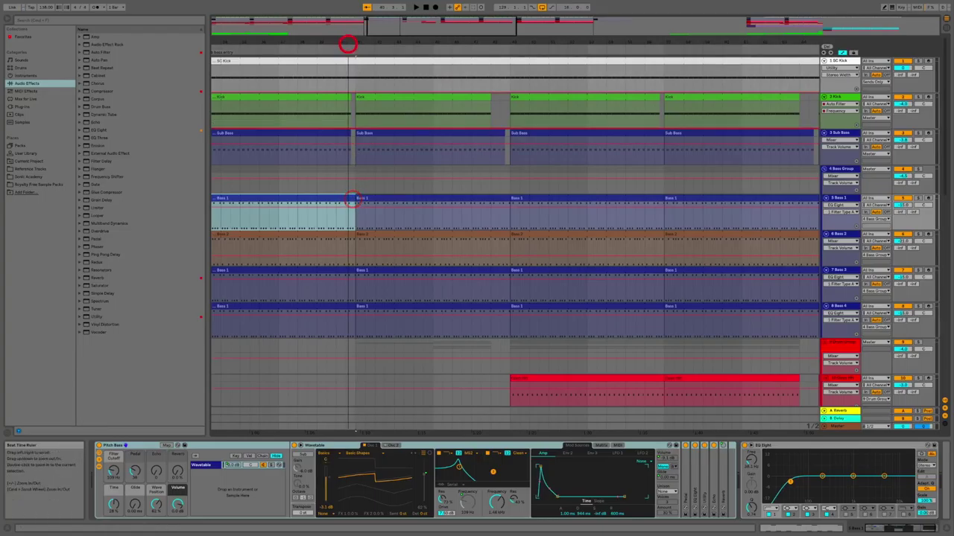
{"action": "left_click_drag", "start_coordinate": [348, 43], "coordinate": [348, 47]}
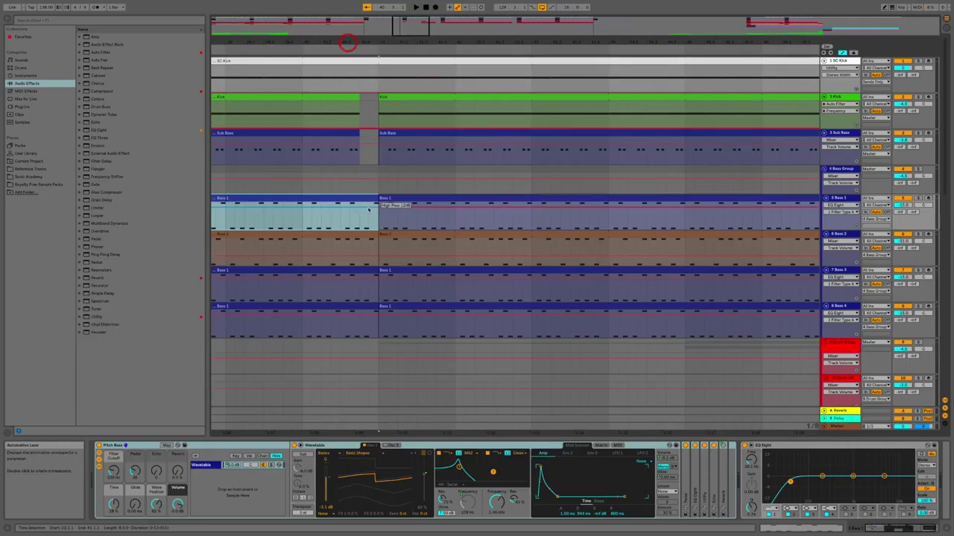
{"action": "left_click", "coordinate": [348, 306], "text": "shift"}
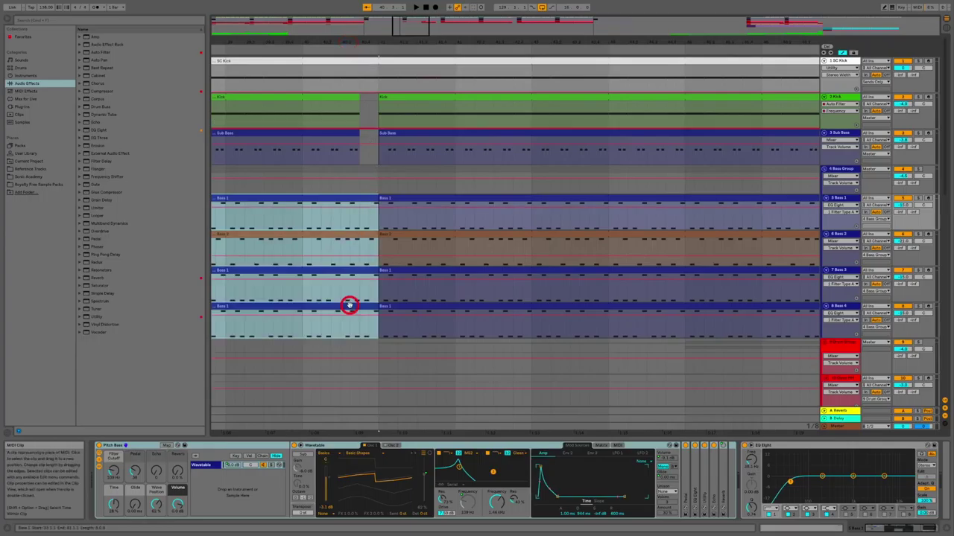
{"action": "left_click_drag", "start_coordinate": [378, 197], "coordinate": [359, 198]}
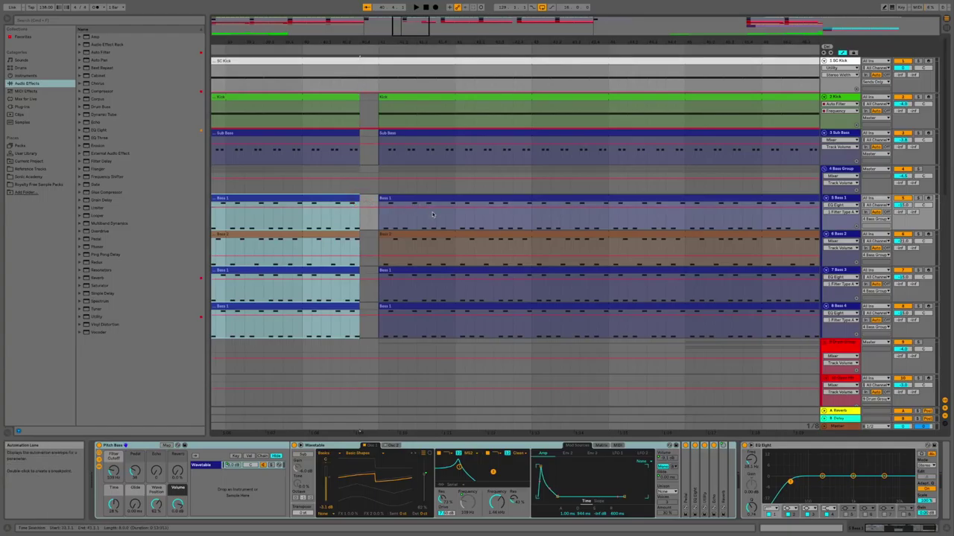
Shorten the four bass clips starting at bar 41 to end at 48.4.1, in line with the Sub Bass clip.
{"action": "scroll", "coordinate": [433, 214], "scroll_direction": "right", "scroll_amount": 5}
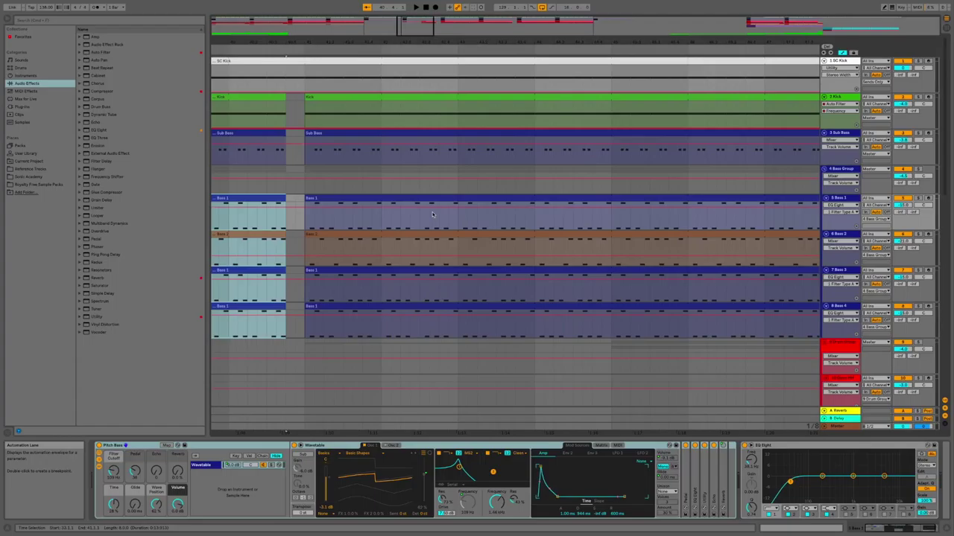
{"action": "scroll", "coordinate": [432, 215], "scroll_direction": "right", "scroll_amount": 15}
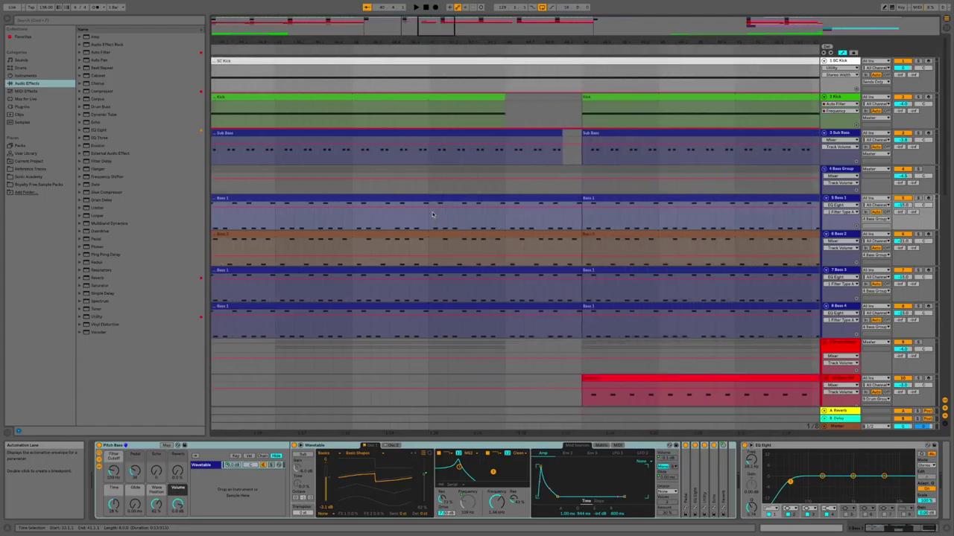
{"action": "left_click", "coordinate": [539, 198]}
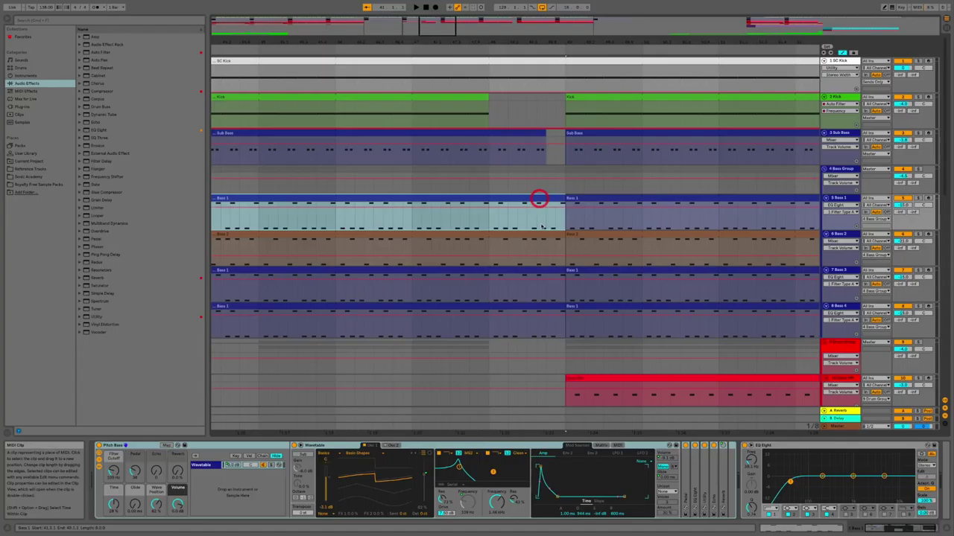
{"action": "left_click", "coordinate": [539, 305]}
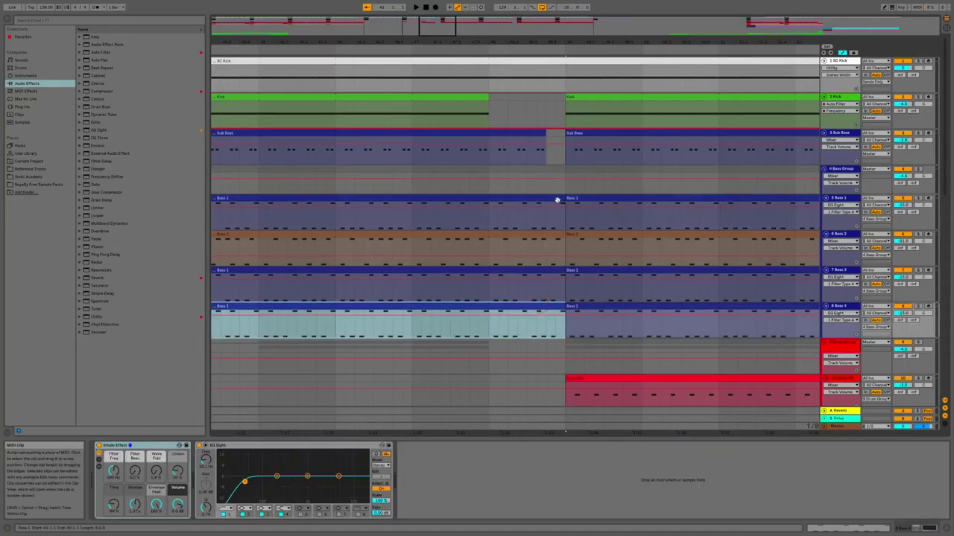
{"action": "left_click", "coordinate": [557, 199], "text": "shift"}
{"action": "left_click_drag", "start_coordinate": [564, 199], "coordinate": [545, 200]}
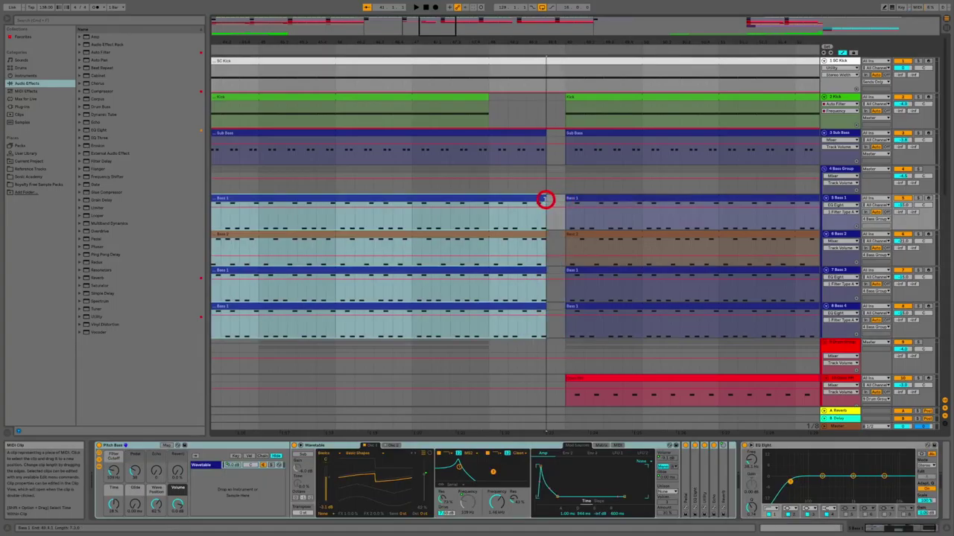
Shorten the four bass clips starting at bar 57 to end at 64.4.1, in line with the Sub Bass gap.
{"action": "scroll", "coordinate": [547, 203], "scroll_direction": "right", "scroll_amount": 15}
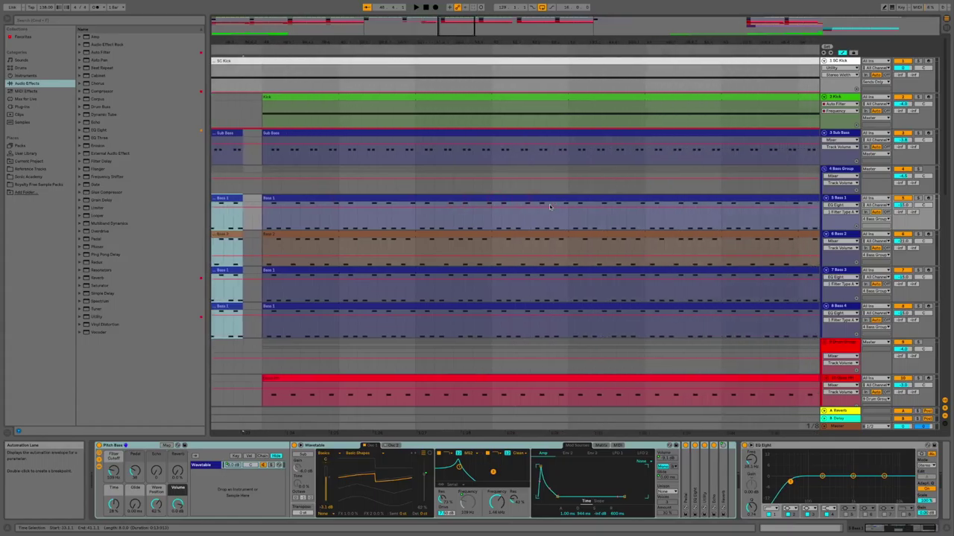
{"action": "scroll", "coordinate": [550, 207], "scroll_direction": "right", "scroll_amount": 2}
{"action": "scroll", "coordinate": [550, 206], "scroll_direction": "right", "scroll_amount": 10}
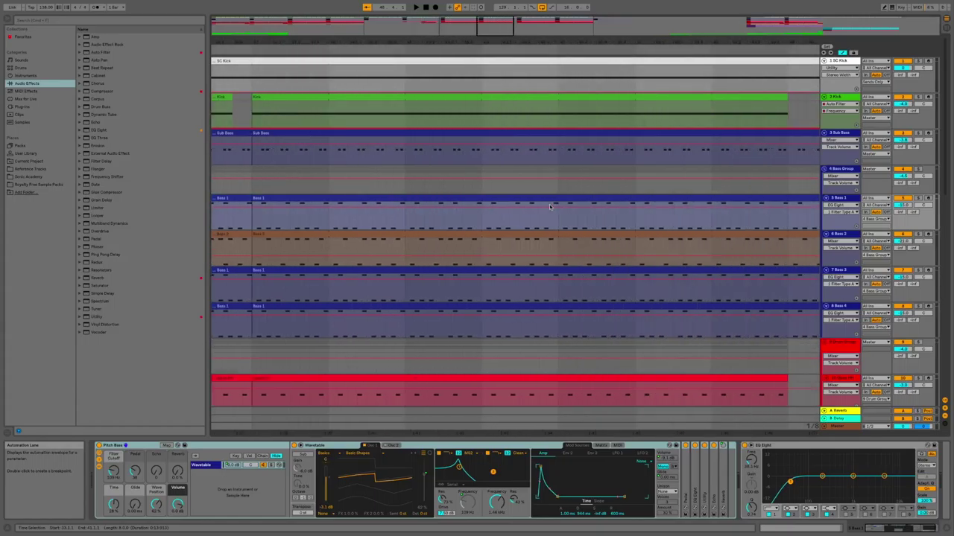
{"action": "left_click", "coordinate": [556, 199]}
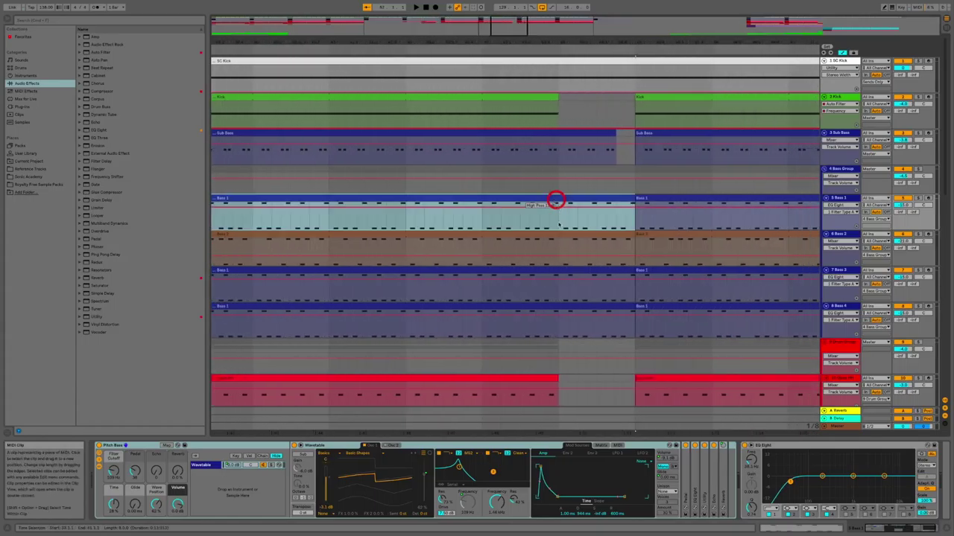
{"action": "left_click", "coordinate": [569, 304]}
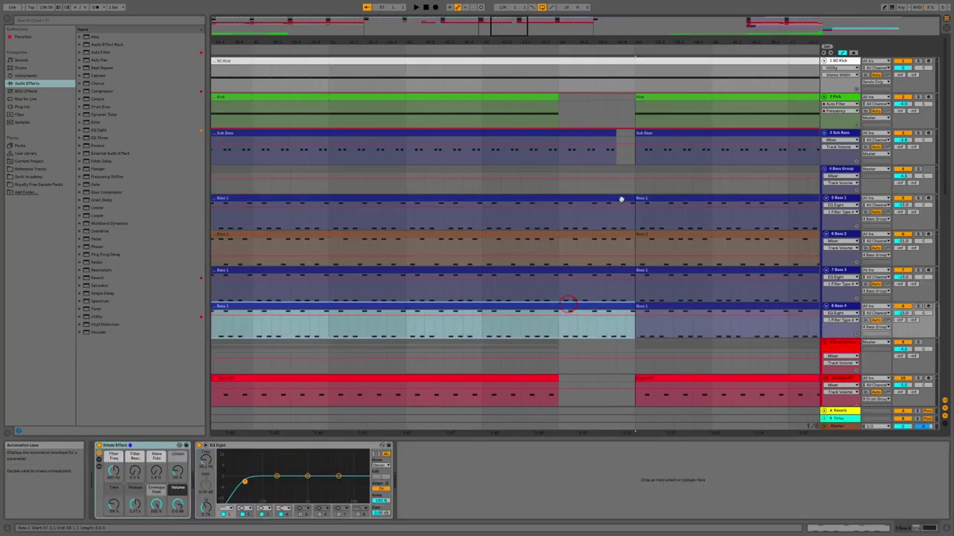
{"action": "left_click", "coordinate": [620, 198], "text": "shift"}
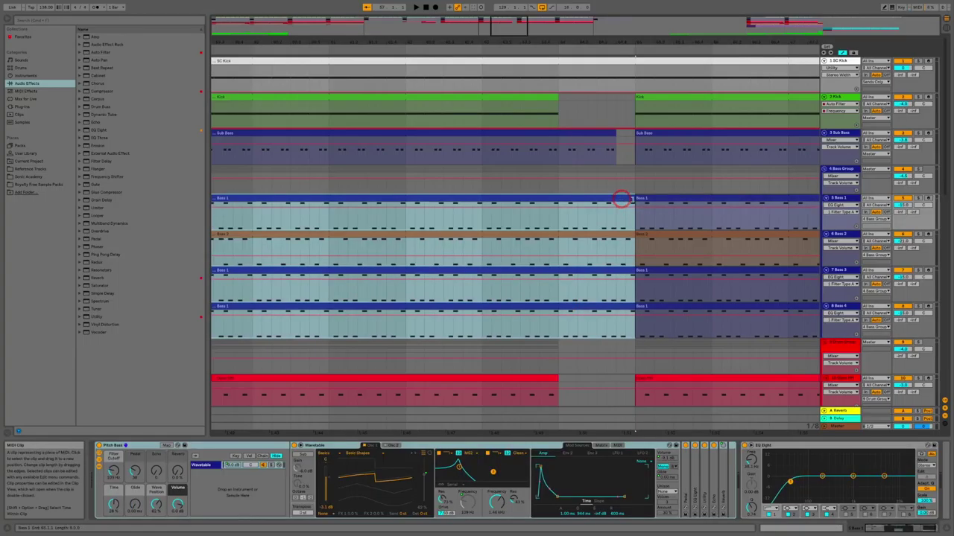
{"action": "left_click_drag", "start_coordinate": [614, 199], "coordinate": [616, 199]}
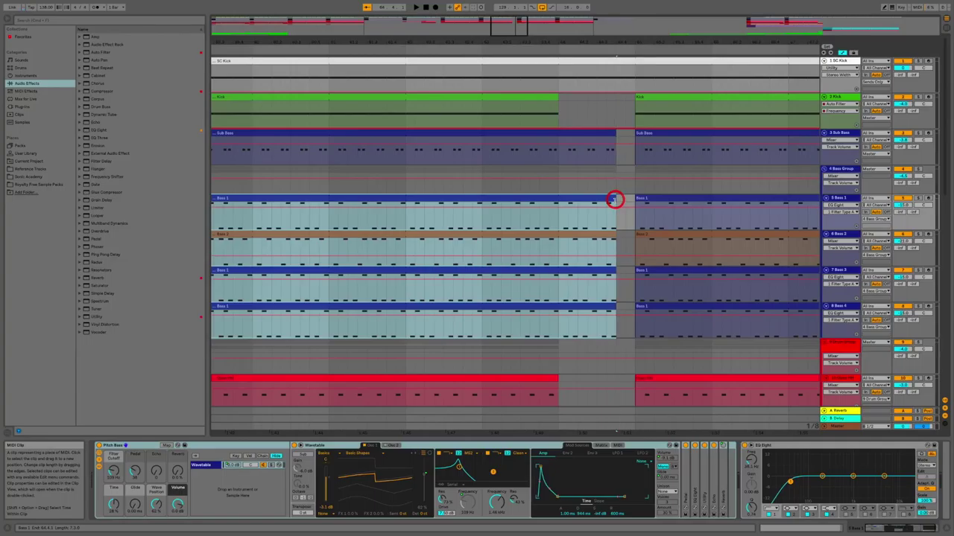
{"action": "scroll", "coordinate": [614, 201], "scroll_direction": "right", "scroll_amount": 10}
{"action": "scroll", "coordinate": [614, 200], "scroll_direction": "right", "scroll_amount": 15}
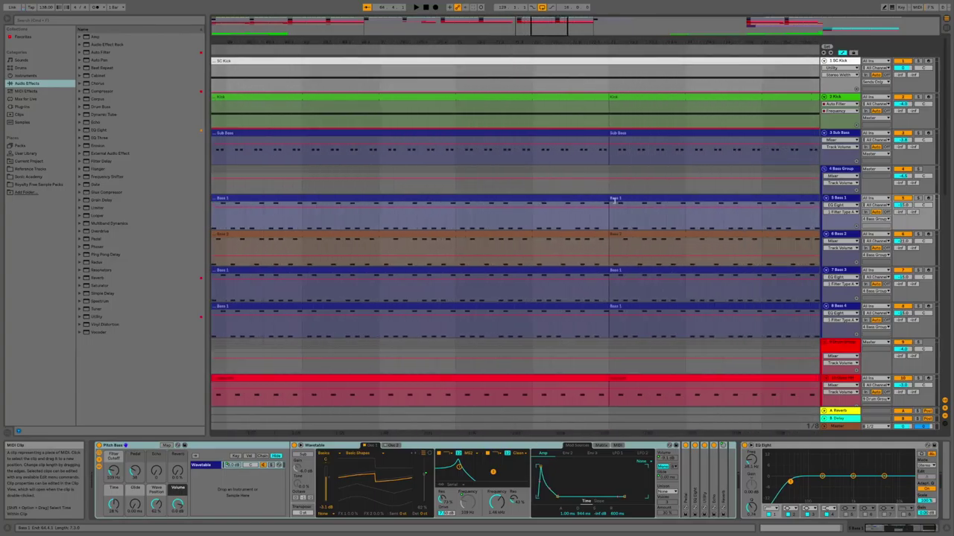
Shorten the four bass clips just before the Breakdown locator to end at 80.4.1, leaving a short gap.
{"action": "scroll", "coordinate": [614, 200], "scroll_direction": "right", "scroll_amount": 9}
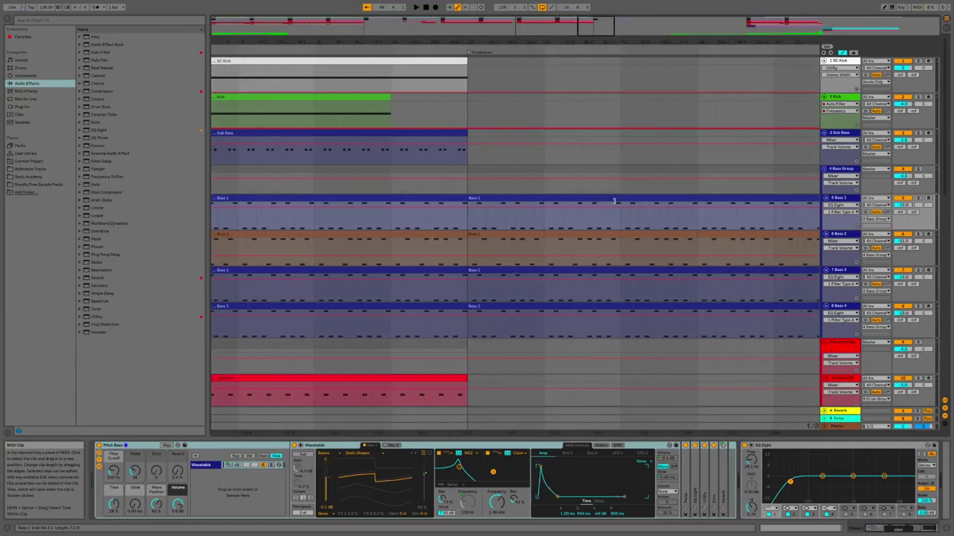
{"action": "scroll", "coordinate": [614, 200], "scroll_direction": "right", "scroll_amount": 8}
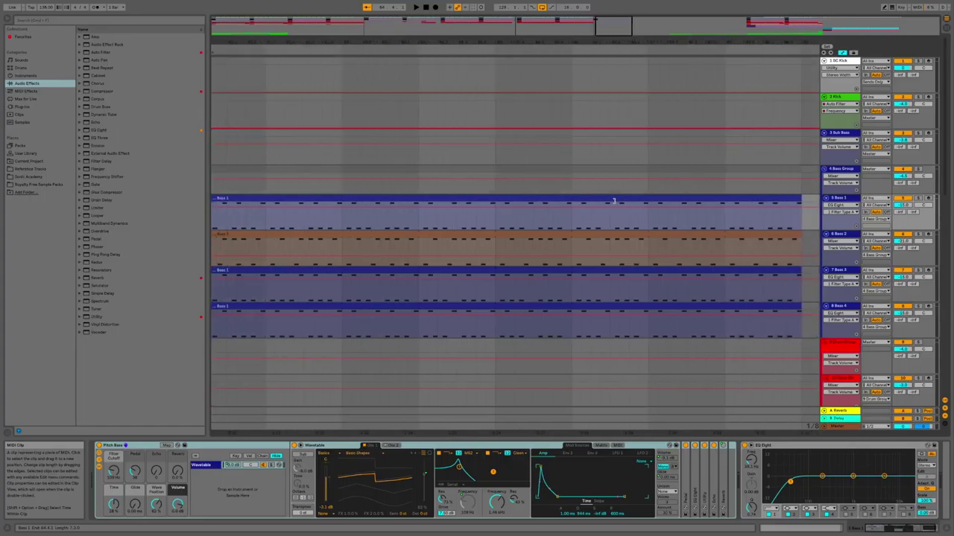
{"action": "scroll", "coordinate": [613, 200], "scroll_direction": "left", "scroll_amount": 3}
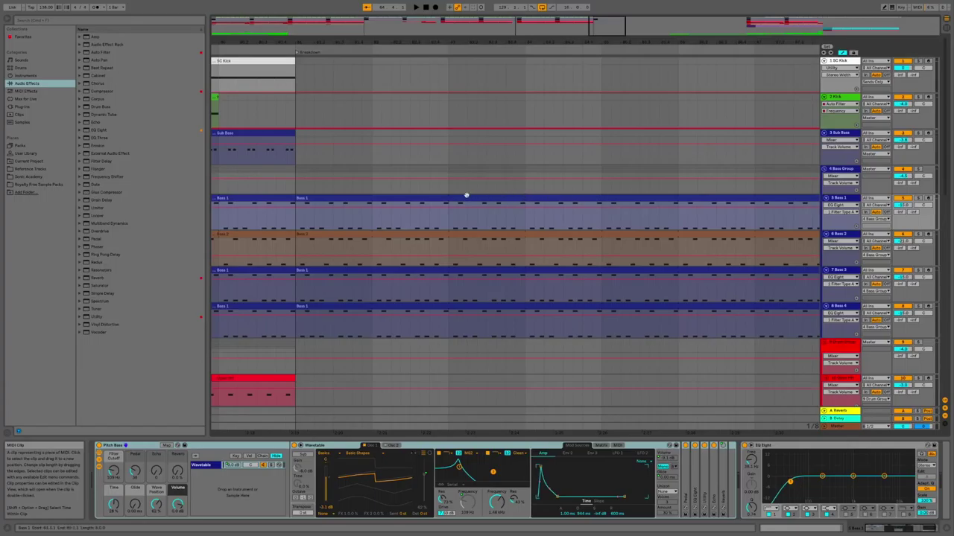
{"action": "scroll", "coordinate": [459, 196], "scroll_direction": "up", "scroll_amount": 3}
{"action": "scroll", "coordinate": [460, 196], "scroll_direction": "up", "scroll_amount": 2}
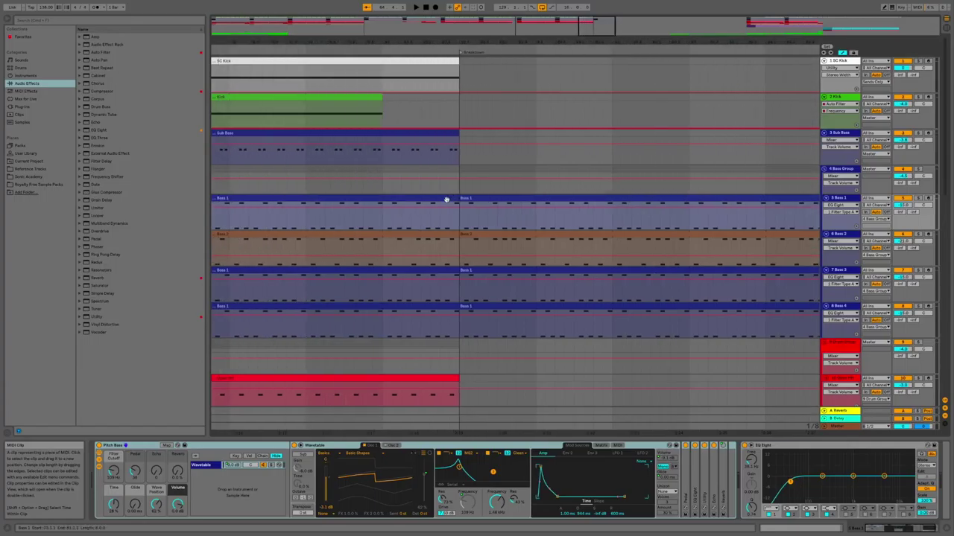
{"action": "left_click", "coordinate": [447, 199]}
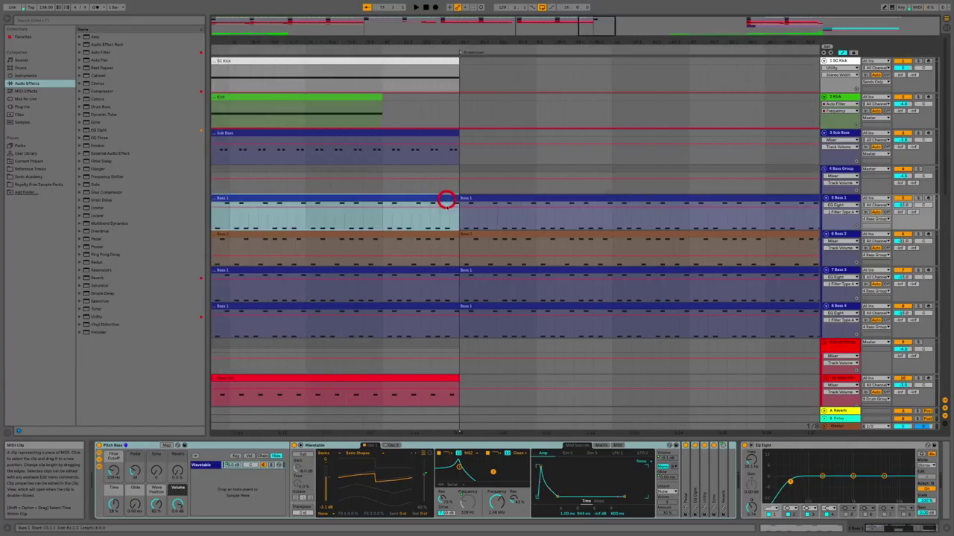
{"action": "left_click", "coordinate": [444, 305], "text": "shift"}
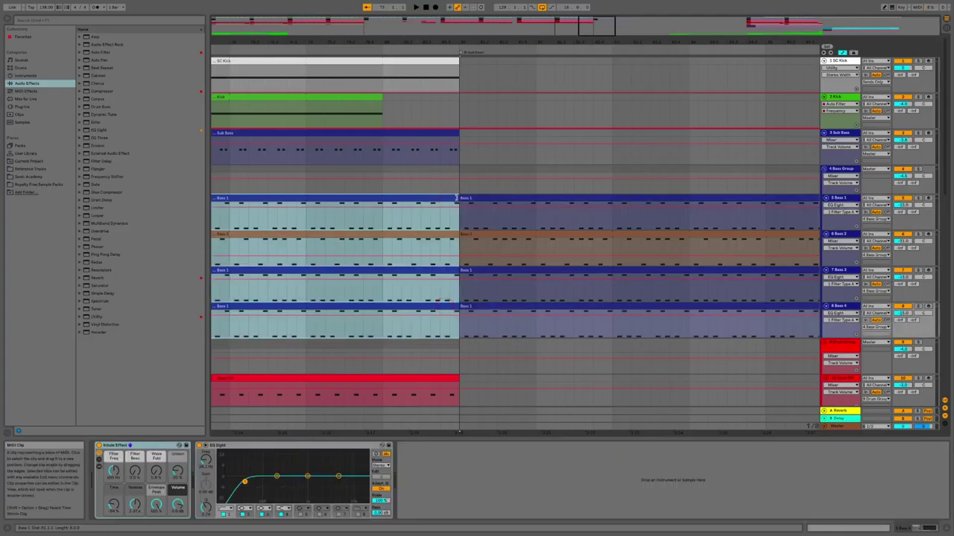
{"action": "left_click_drag", "start_coordinate": [457, 199], "coordinate": [440, 199]}
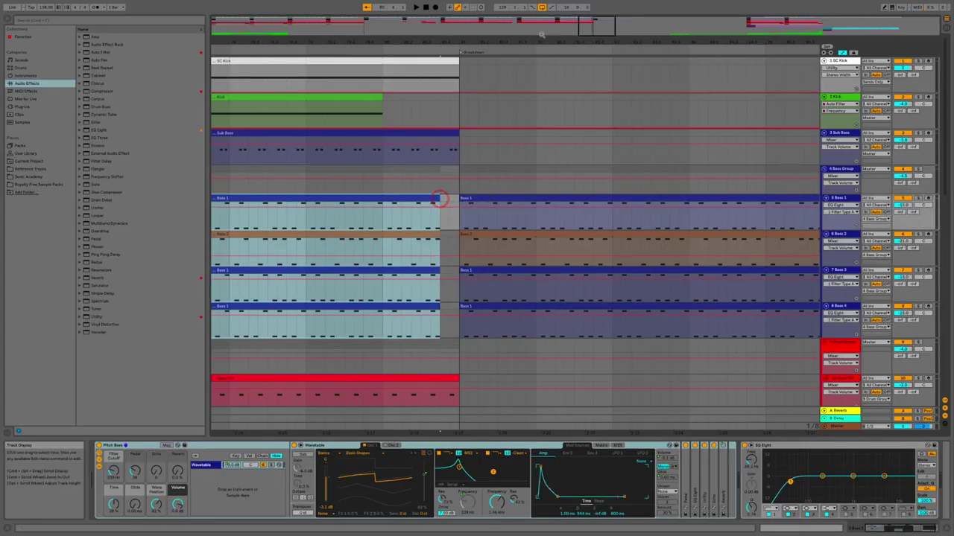
Move both sets of the four bass clips after the breakdown eight bars earlier, starting at 105.1.1.
{"action": "mouse_move", "coordinate": [538, 37]}
{"action": "left_mouse_down"}
{"action": "mouse_move", "coordinate": [541, 30]}
{"action": "mouse_move", "coordinate": [537, 39]}
{"action": "left_mouse_up"}
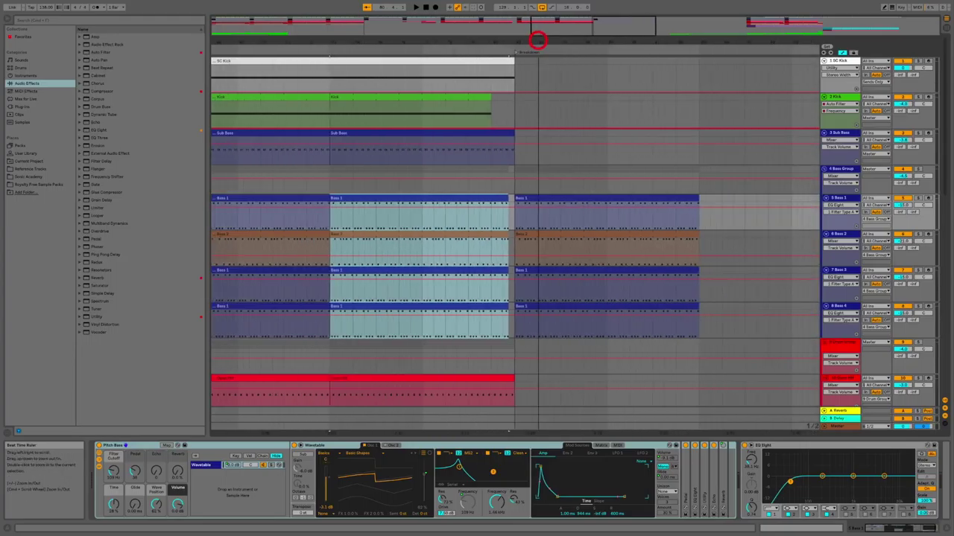
{"action": "left_click_drag", "start_coordinate": [537, 39], "coordinate": [538, 38]}
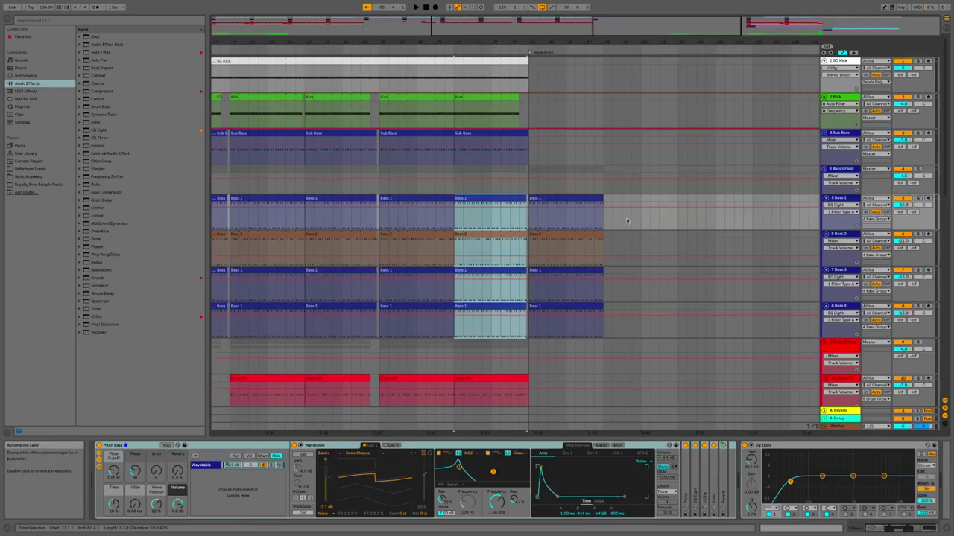
{"action": "scroll", "coordinate": [626, 220], "scroll_direction": "right", "scroll_amount": 10}
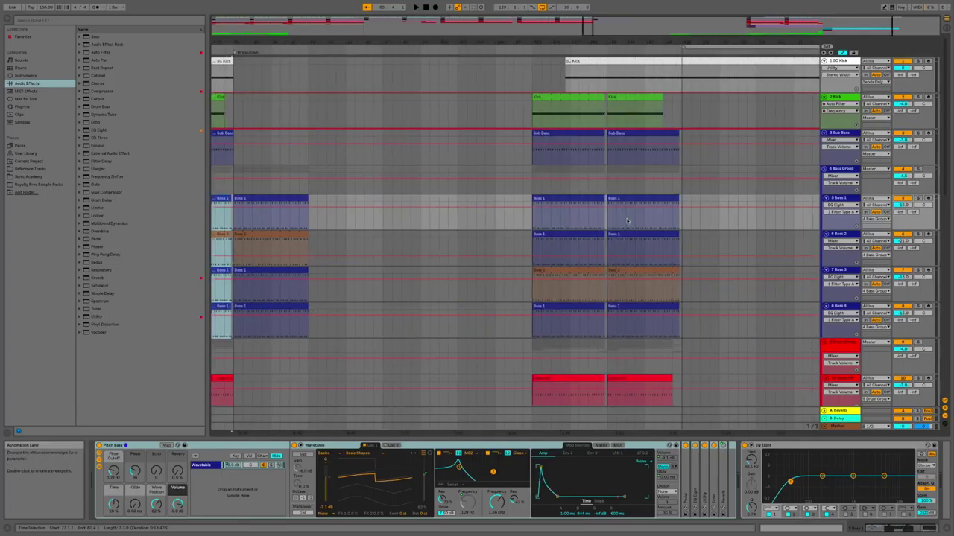
{"action": "left_click", "coordinate": [557, 198]}
{"action": "left_click", "coordinate": [630, 306], "text": "shift"}
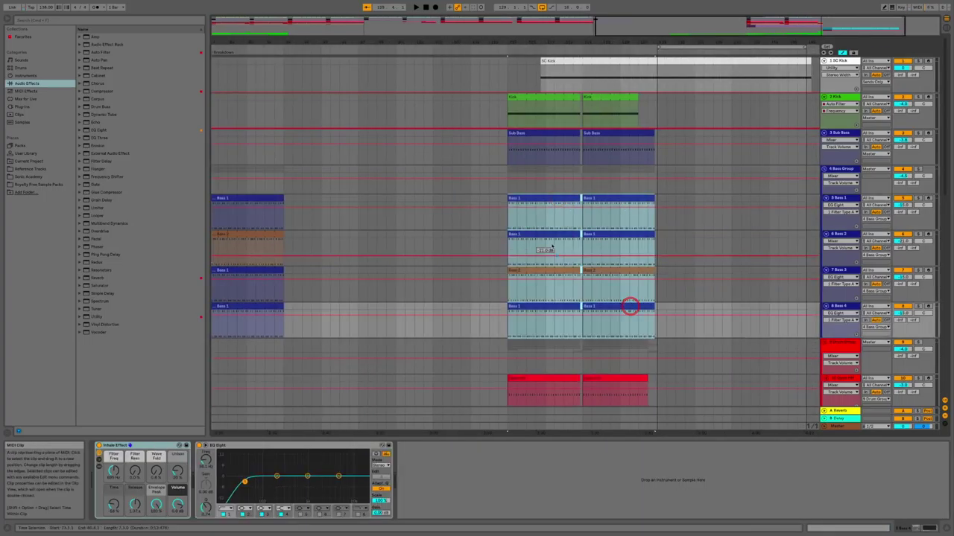
{"action": "left_click_drag", "start_coordinate": [559, 198], "coordinate": [486, 198]}
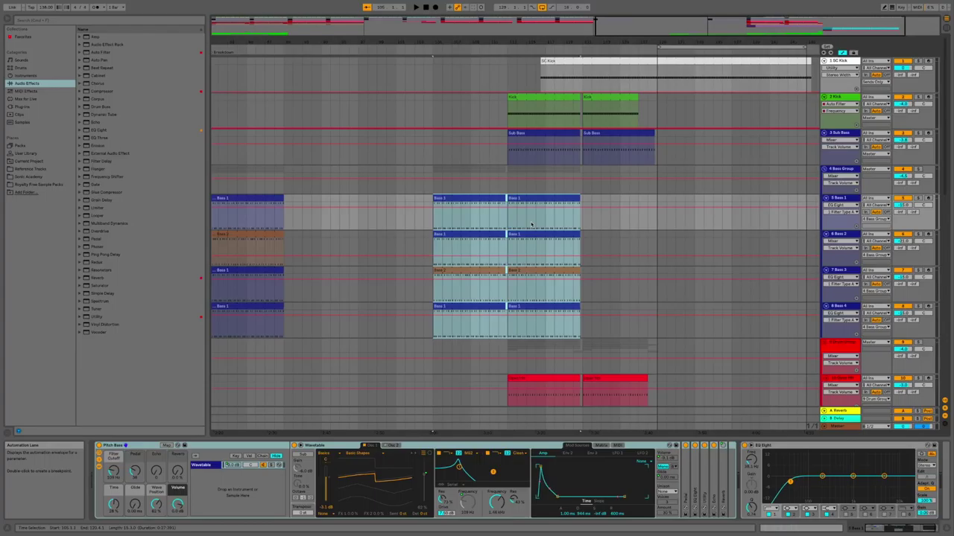
Extend each of the four bass clips starting at bar 105 by one beat to meet the following set at bar 113.
{"action": "left_click", "coordinate": [591, 216]}
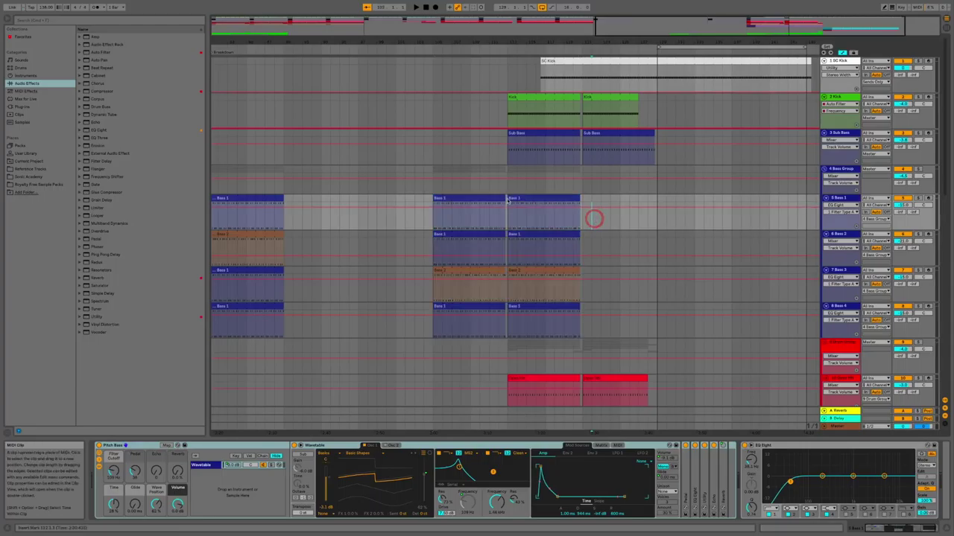
{"action": "left_click", "coordinate": [506, 197]}
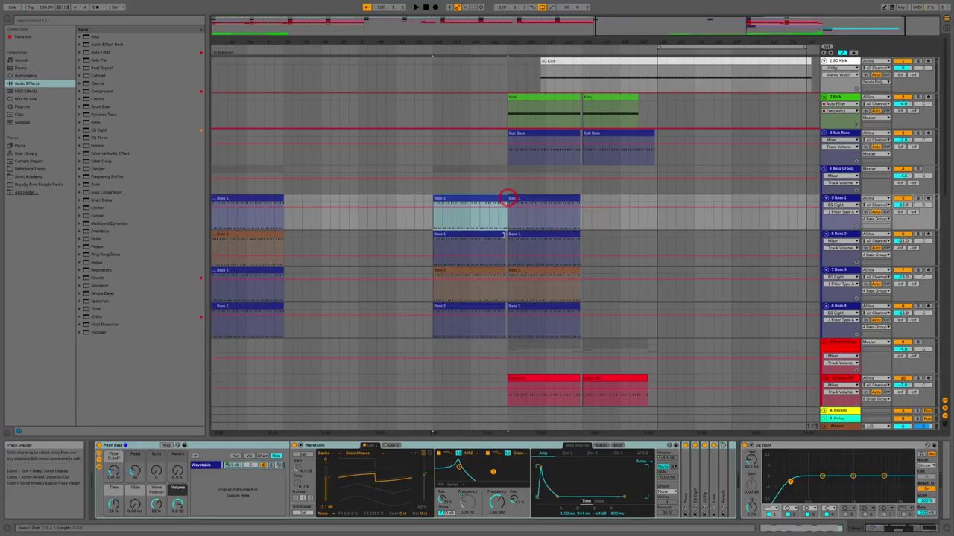
{"action": "left_click", "coordinate": [507, 235]}
{"action": "left_click", "coordinate": [504, 235]}
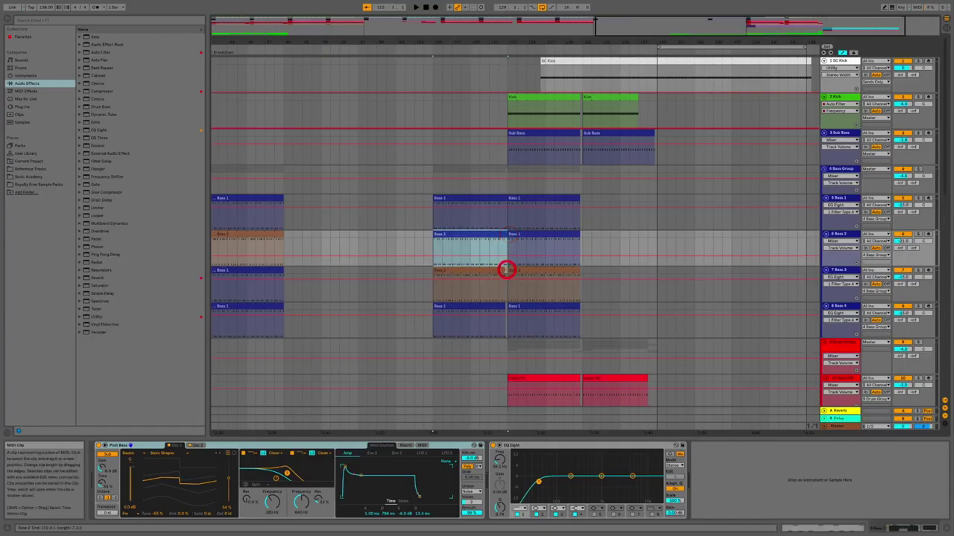
{"action": "left_click", "coordinate": [507, 269]}
{"action": "left_click", "coordinate": [510, 305]}
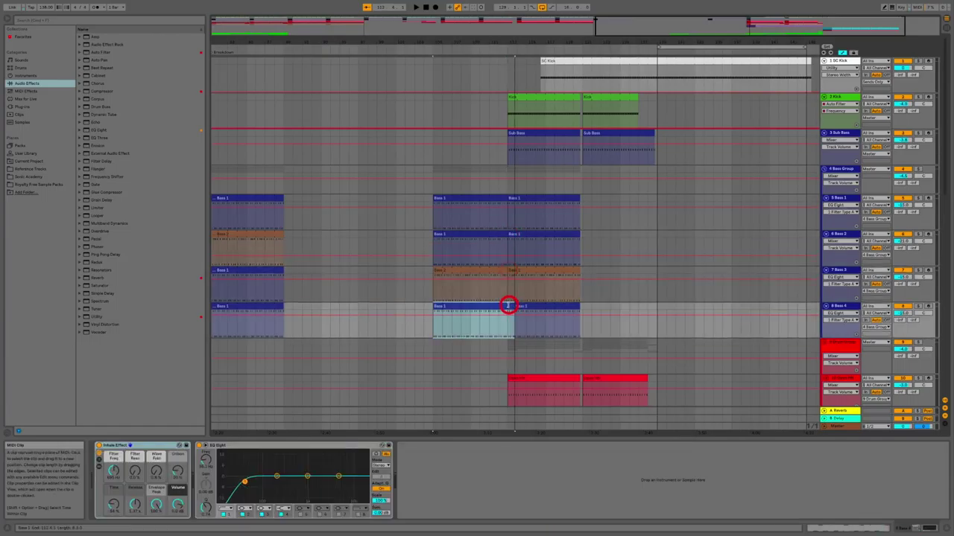
Extend the four bass clips starting at bar 113 to end at bar 121, and duplicate them directly after.
{"action": "left_click", "coordinate": [596, 223]}
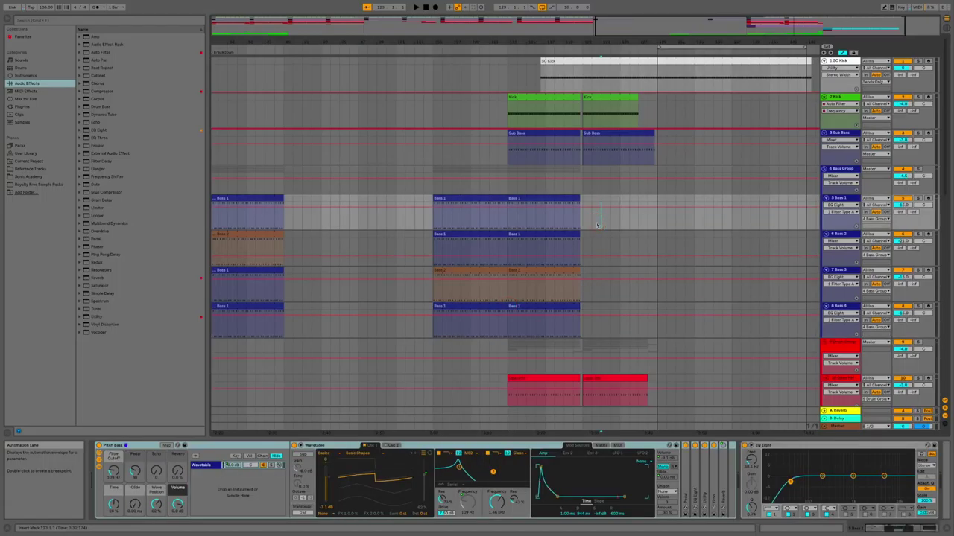
{"action": "left_click", "coordinate": [580, 199]}
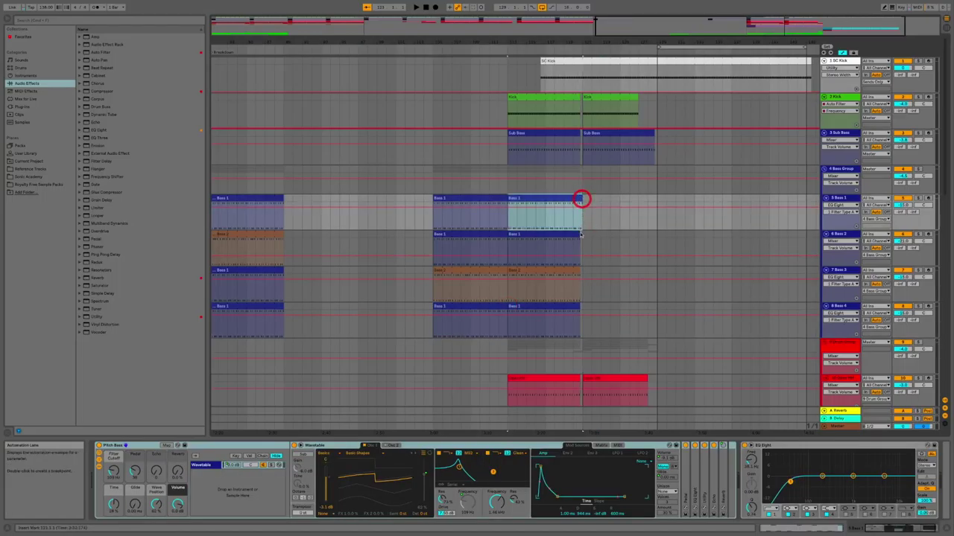
{"action": "left_click", "coordinate": [581, 234]}
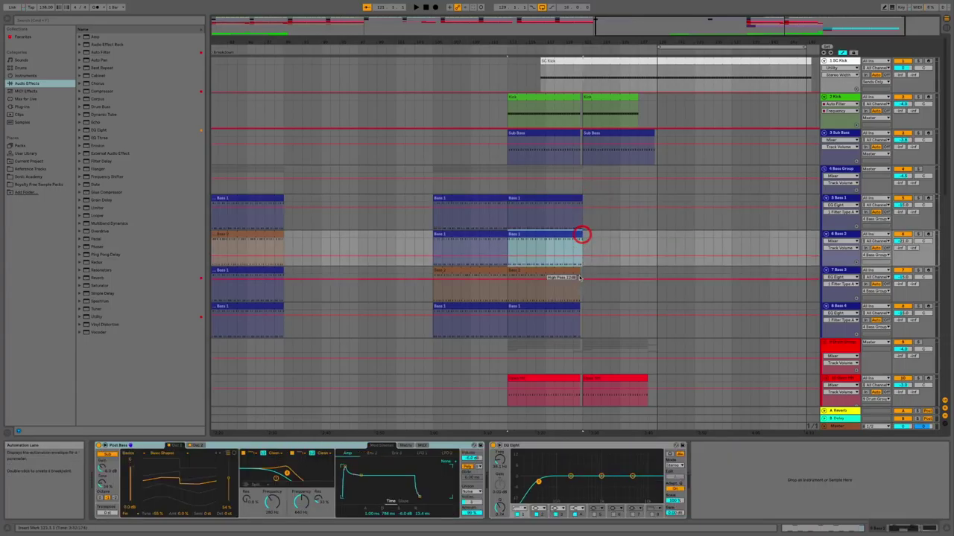
{"action": "left_click", "coordinate": [581, 270]}
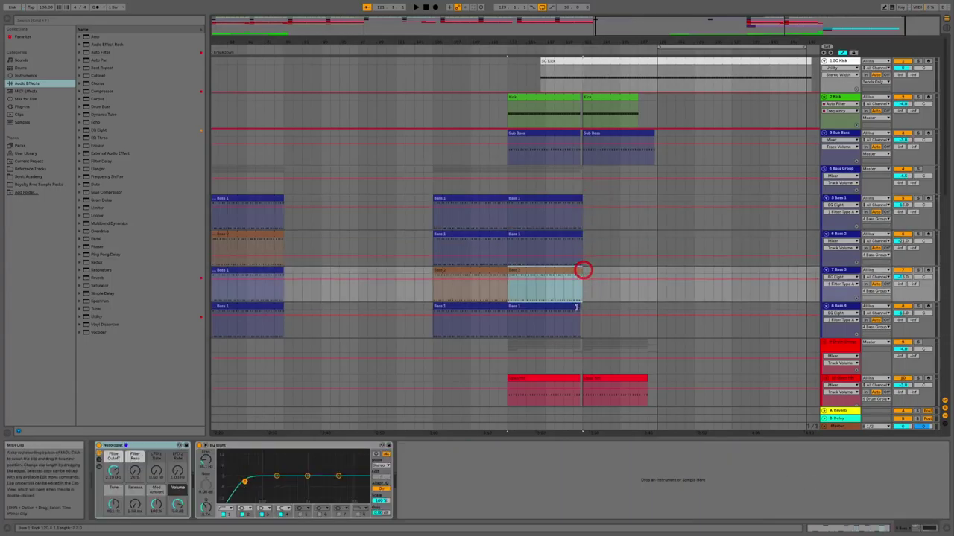
{"action": "left_click", "coordinate": [583, 306]}
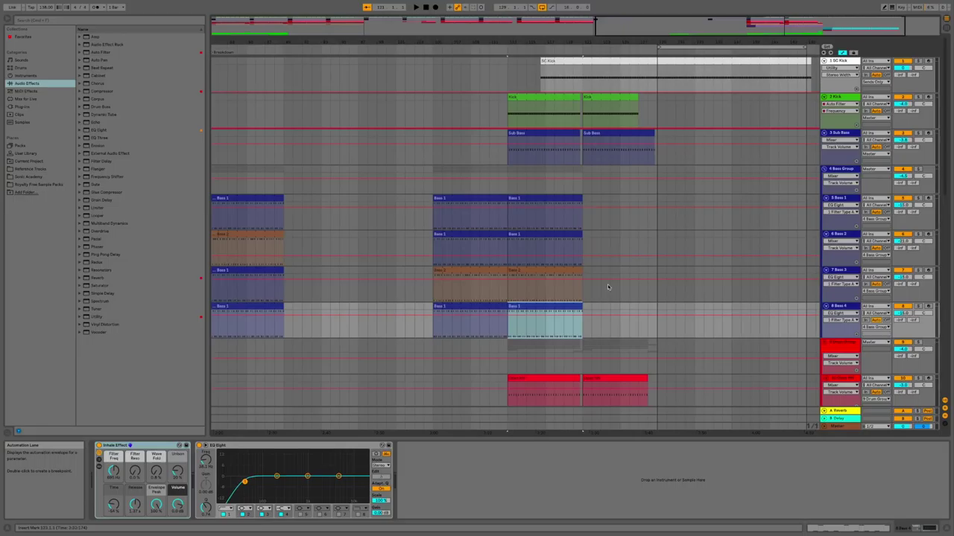
{"action": "left_click", "coordinate": [539, 198], "text": "shift"}
{"action": "key", "text": "ctrl+d"}
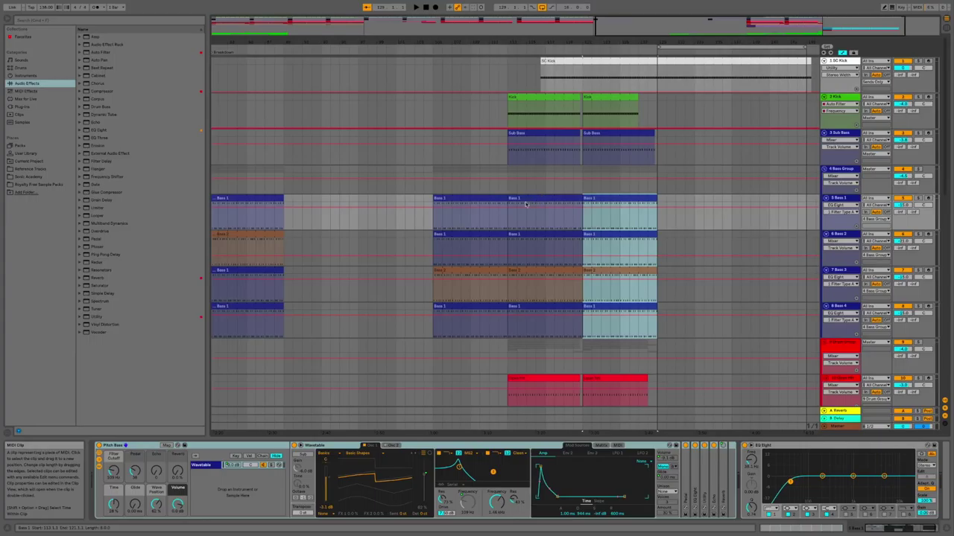
Show the Auto Filter frequency automation on the Bass Group track.
{"action": "scroll", "coordinate": [376, 216], "scroll_direction": "left", "scroll_amount": 5}
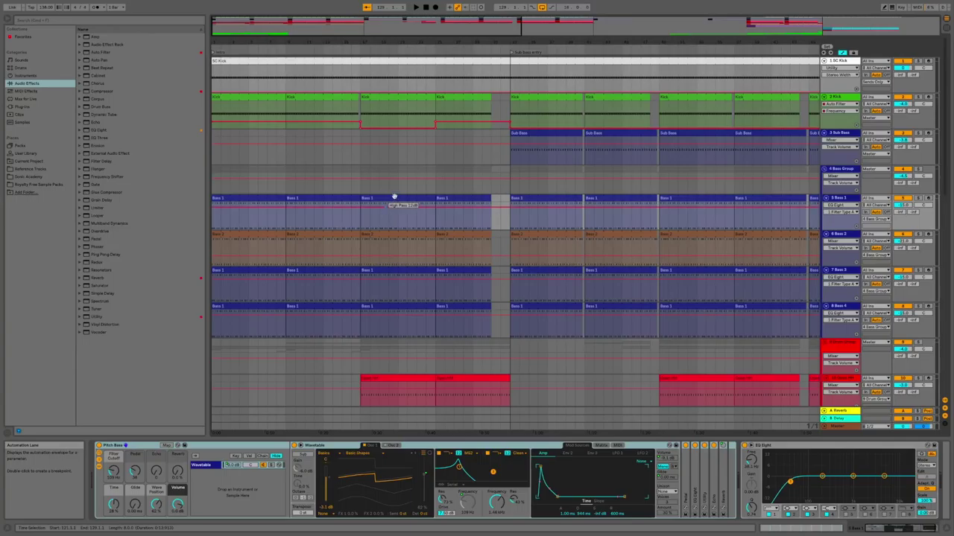
{"action": "left_click", "coordinate": [850, 170]}
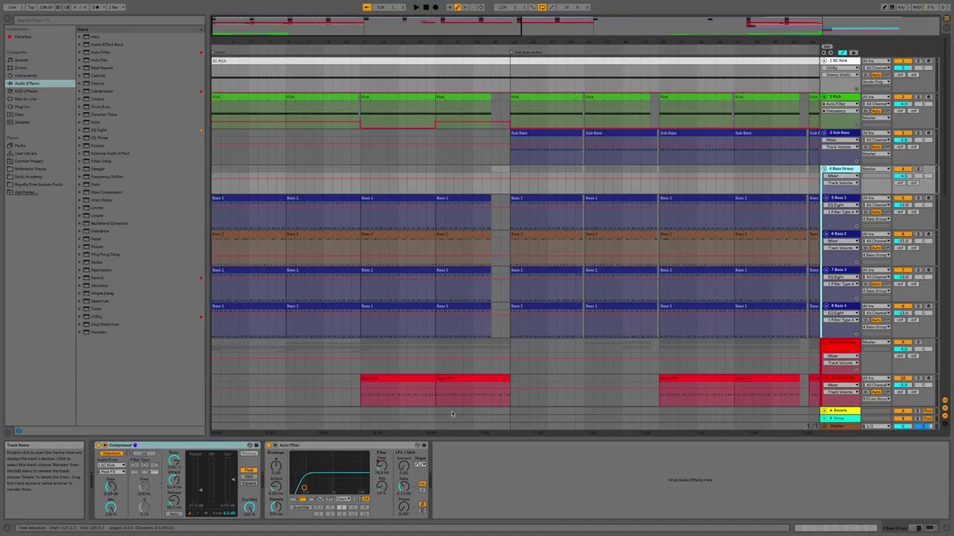
{"action": "left_click", "coordinate": [381, 467]}
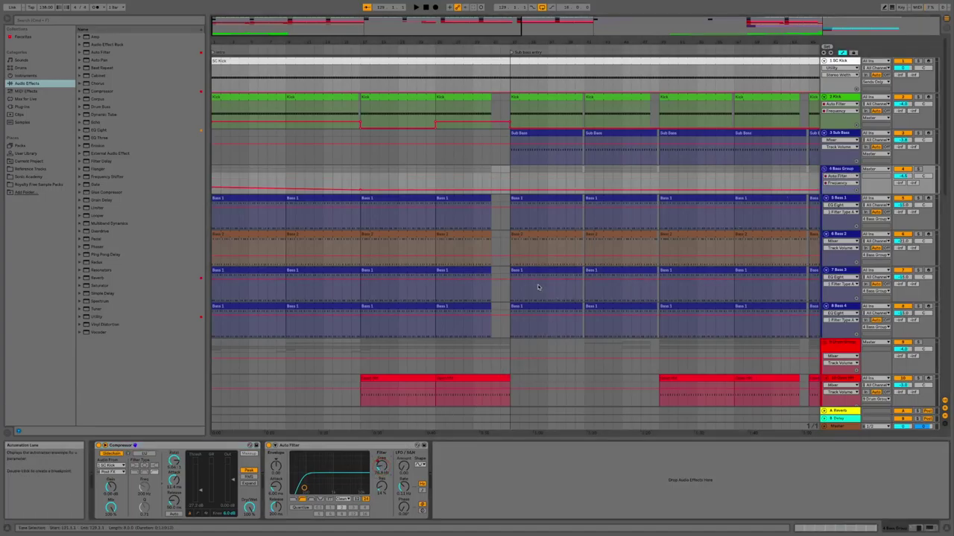
Add Bass Group filter frequency breakpoints at the Breakdown locator and about six bars after it, raising the second so the cutoff climbs.
{"action": "scroll", "coordinate": [538, 286], "scroll_direction": "right", "scroll_amount": 3}
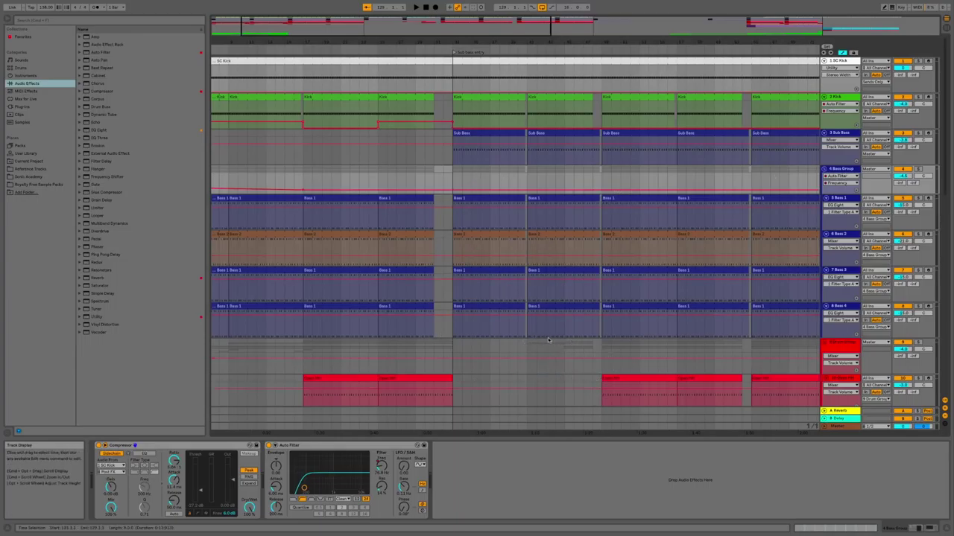
{"action": "scroll", "coordinate": [535, 363], "scroll_direction": "right", "scroll_amount": 3}
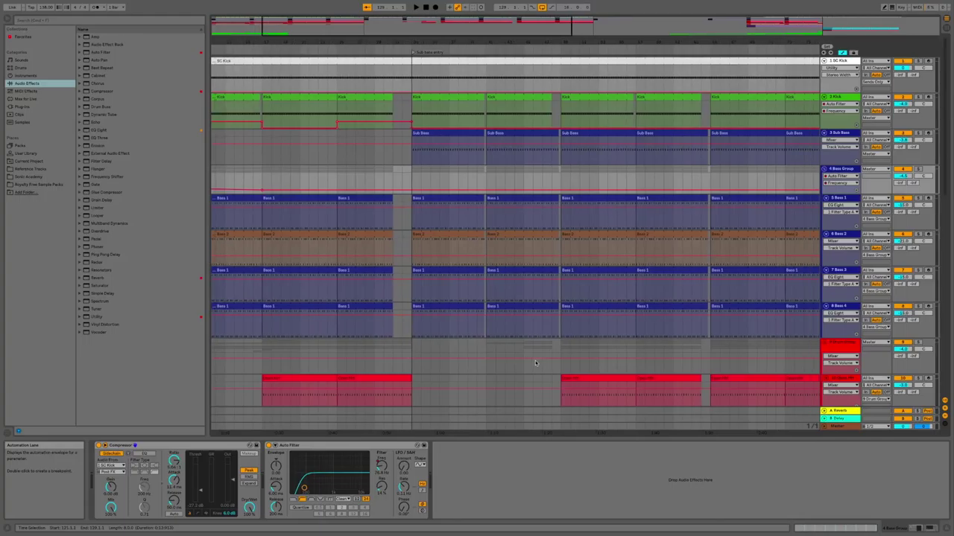
{"action": "scroll", "coordinate": [534, 363], "scroll_direction": "right", "scroll_amount": 10}
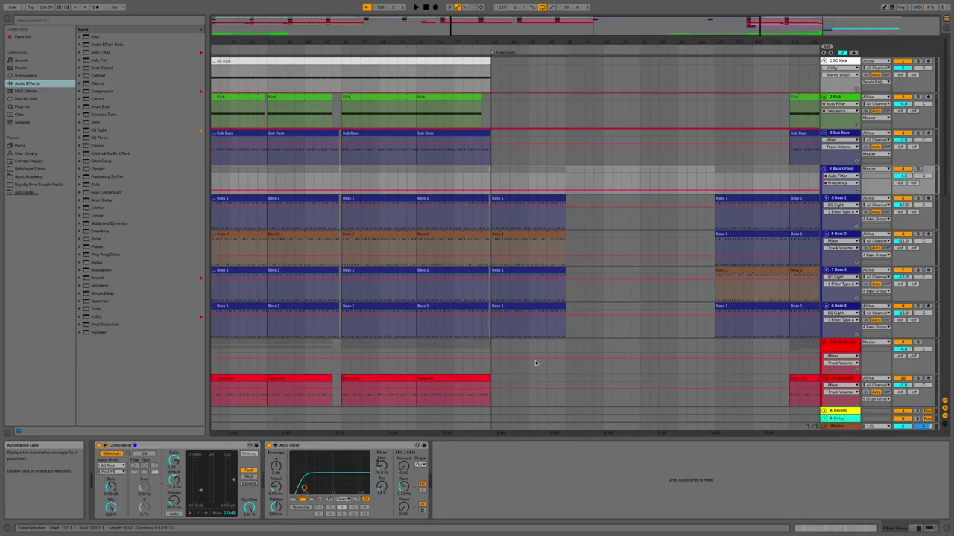
{"action": "scroll", "coordinate": [535, 363], "scroll_direction": "right", "scroll_amount": 10}
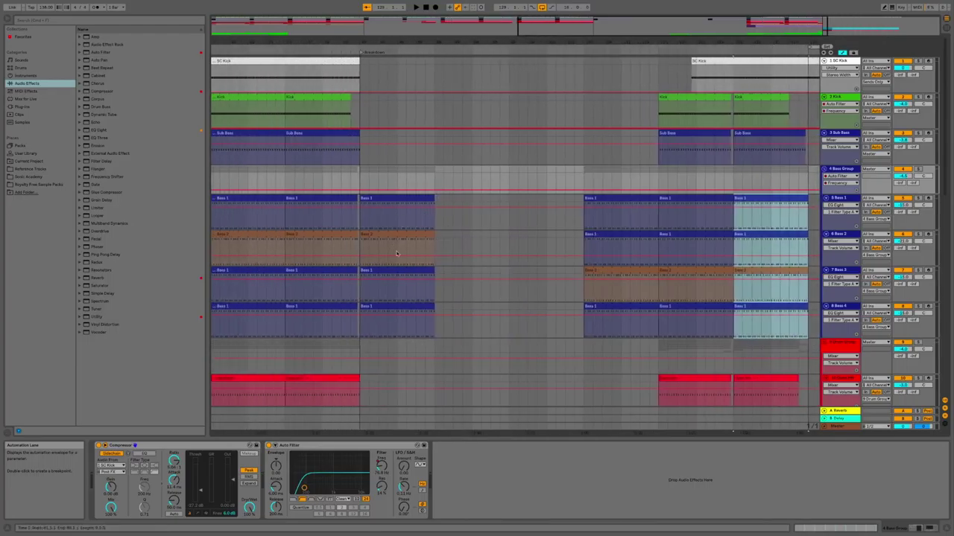
{"action": "left_click", "coordinate": [358, 189]}
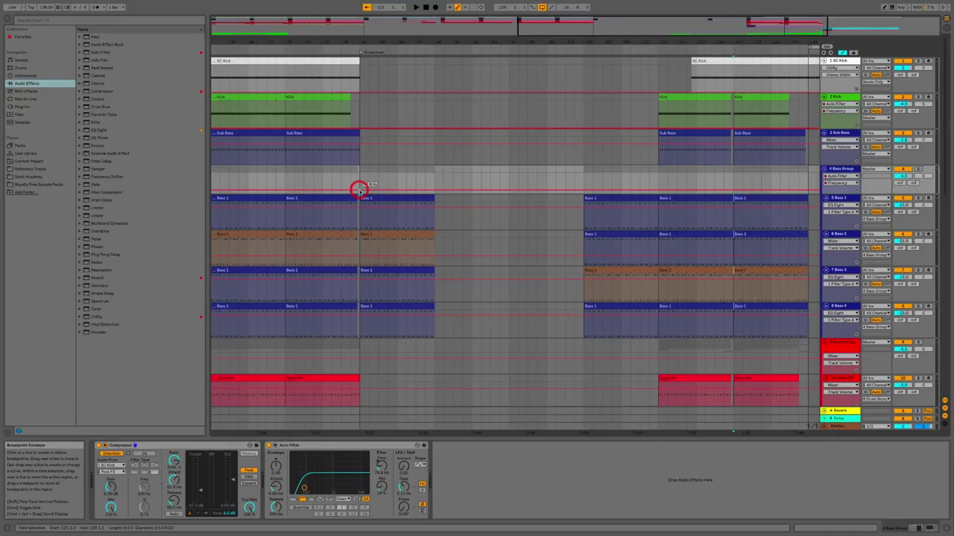
{"action": "left_click", "coordinate": [415, 189]}
{"action": "left_click_drag", "start_coordinate": [415, 189], "coordinate": [416, 190]}
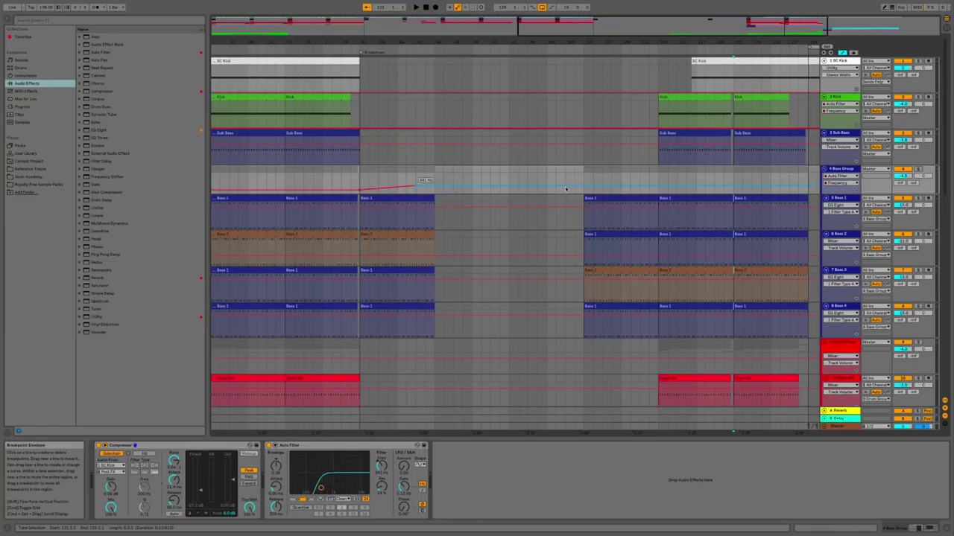
Lower the filter frequency to its minimum about two bars before the bass clips return, and shift the peak to the end of the breakdown's bass clips.
{"action": "left_click_drag", "start_coordinate": [566, 187], "coordinate": [566, 193]}
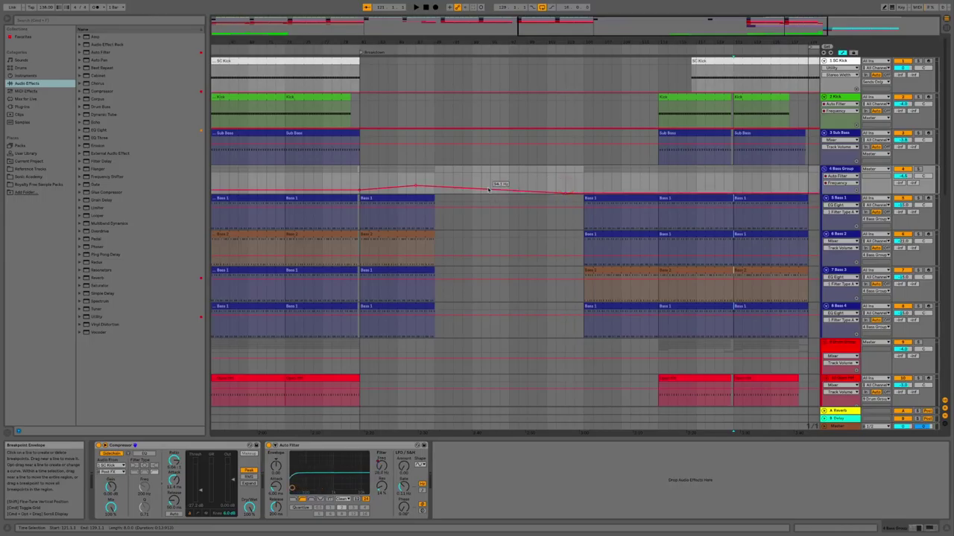
{"action": "left_click", "coordinate": [415, 183]}
{"action": "left_click_drag", "start_coordinate": [416, 183], "coordinate": [416, 183]}
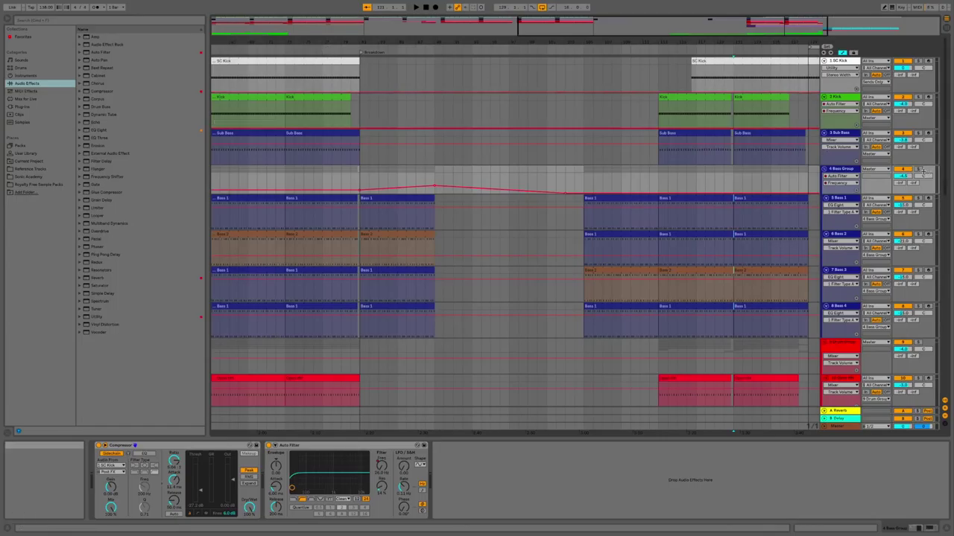
Solo the Bass Group and play the arrangement from just before the Breakdown locator.
{"action": "left_click", "coordinate": [920, 171]}
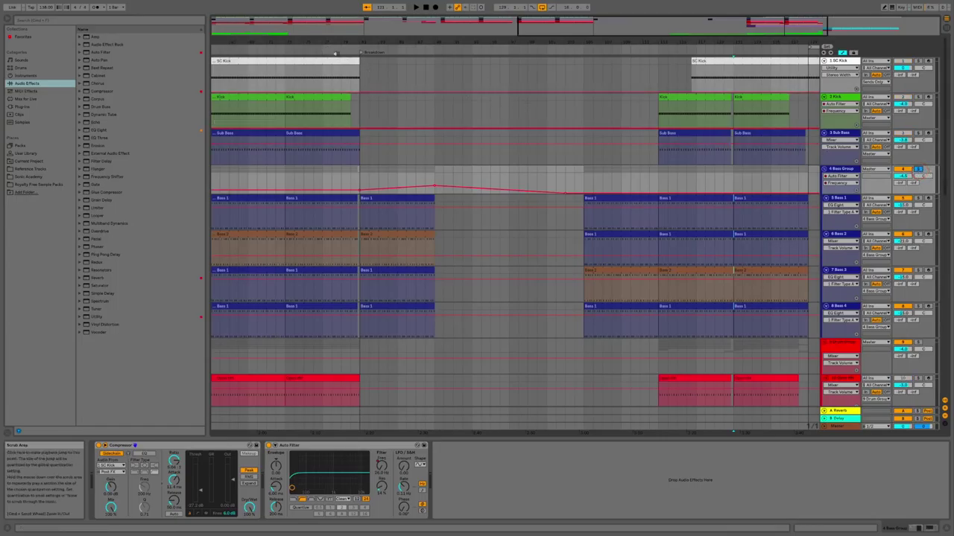
{"action": "left_click", "coordinate": [335, 54]}
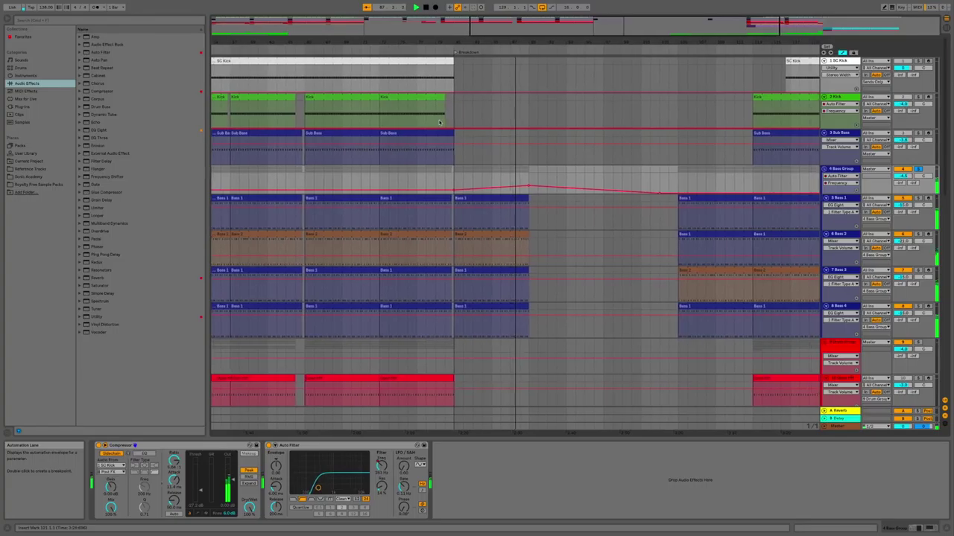
Lower the Bass Group filter frequency breakpoints at the Sub bass entry and Breakdown locators to the bottom of the envelope.
{"action": "scroll", "coordinate": [633, 239], "scroll_direction": "right", "scroll_amount": 10}
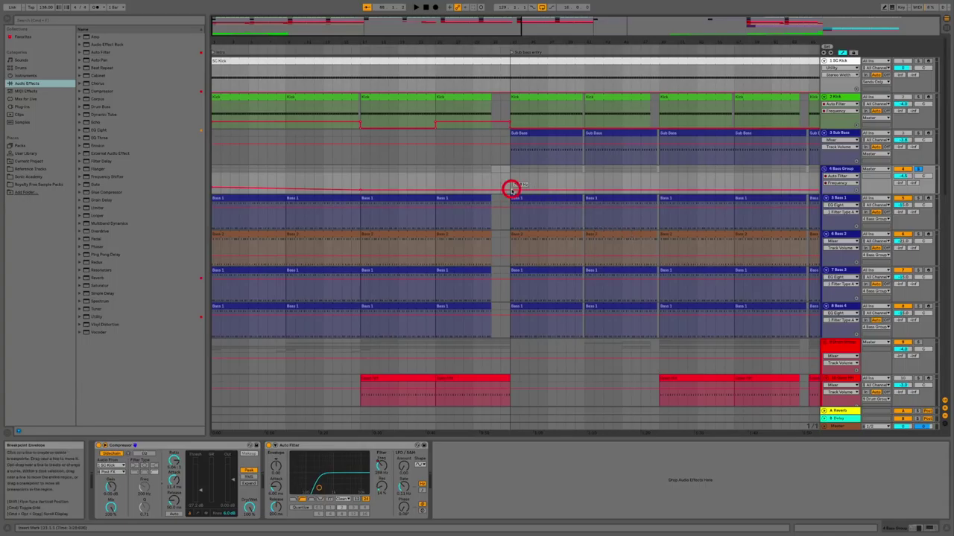
{"action": "left_click_drag", "start_coordinate": [511, 188], "coordinate": [511, 190]}
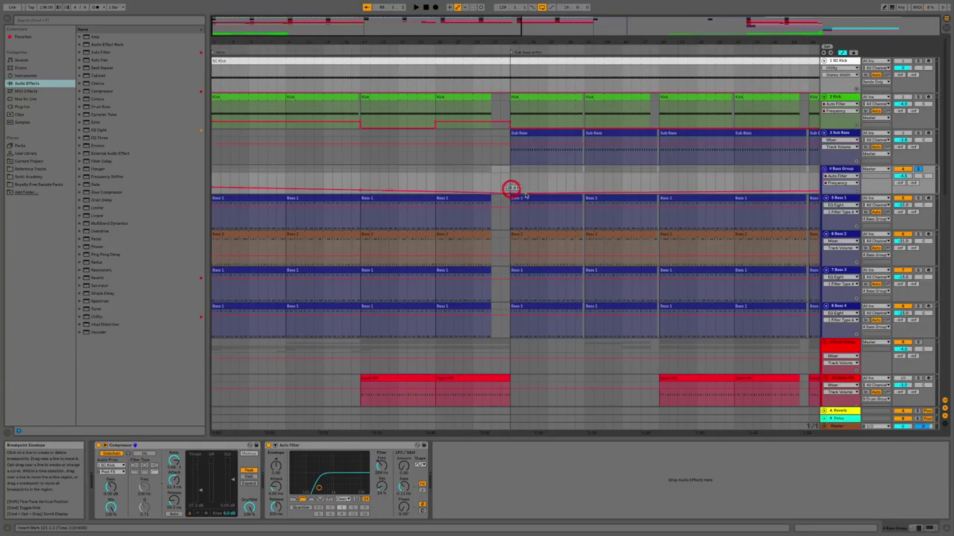
{"action": "scroll", "coordinate": [514, 190], "scroll_direction": "right", "scroll_amount": 5}
{"action": "scroll", "coordinate": [526, 196], "scroll_direction": "right", "scroll_amount": 1}
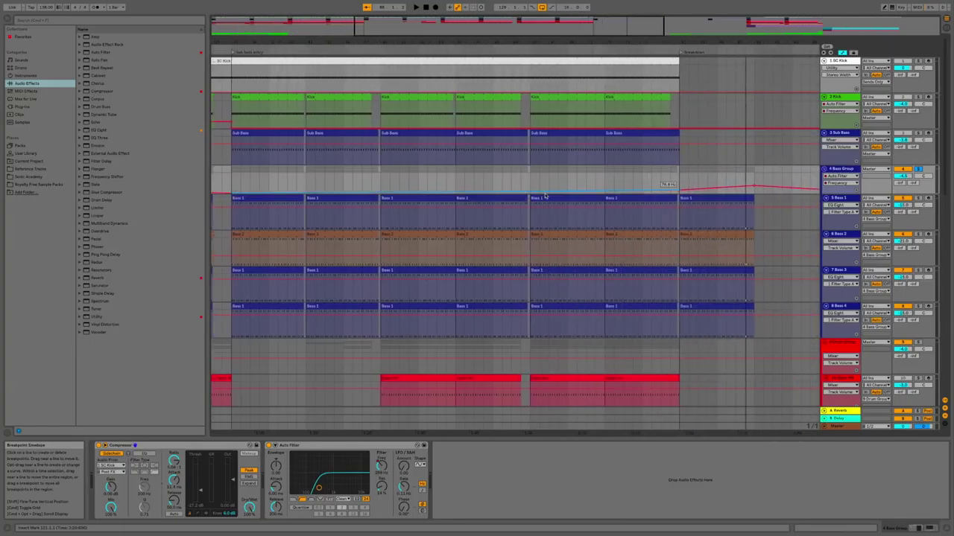
{"action": "left_click", "coordinate": [678, 189]}
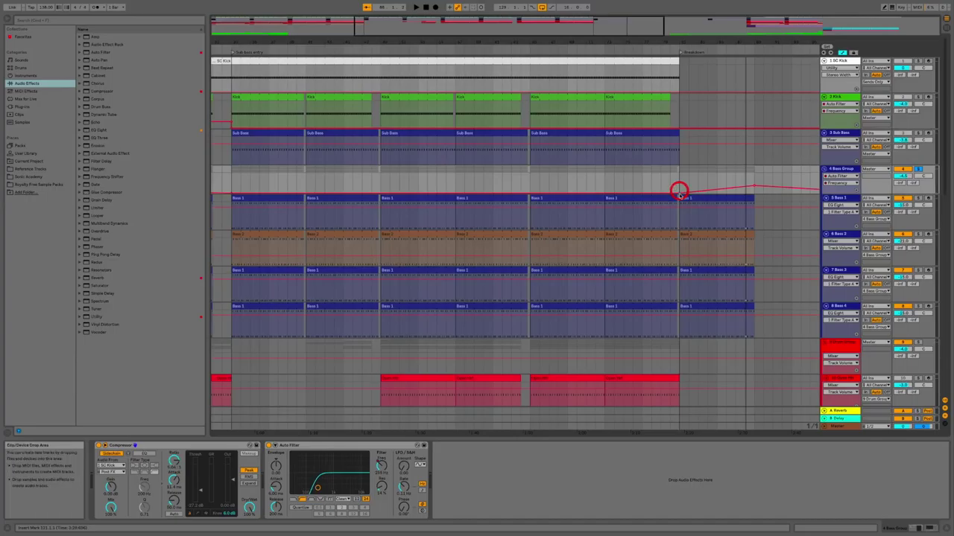
Review the Bass Group's filter automation and clips from the intro through the breakdown to the end of the arrangement.
{"action": "scroll", "coordinate": [678, 191], "scroll_direction": "right", "scroll_amount": 3}
{"action": "scroll", "coordinate": [679, 196], "scroll_direction": "right", "scroll_amount": 1}
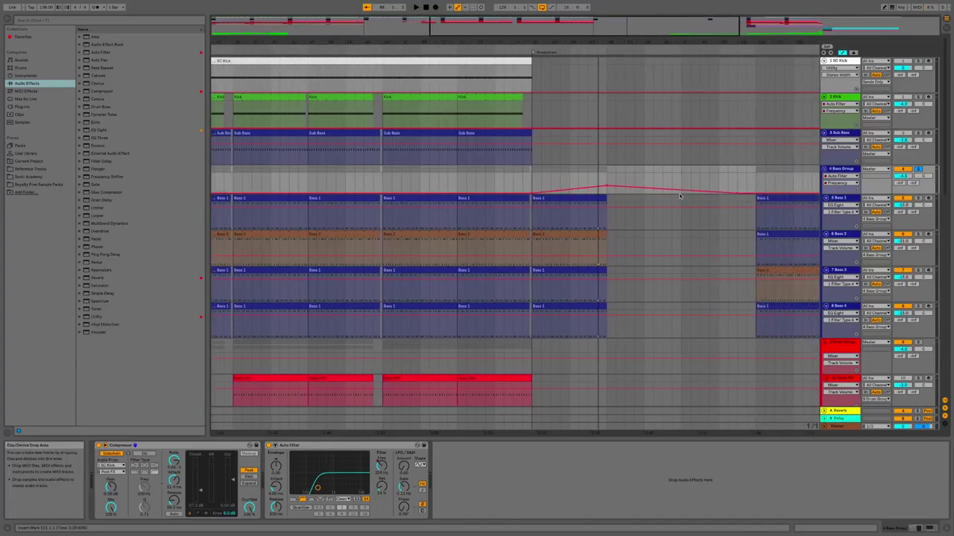
{"action": "scroll", "coordinate": [680, 196], "scroll_direction": "right", "scroll_amount": 5}
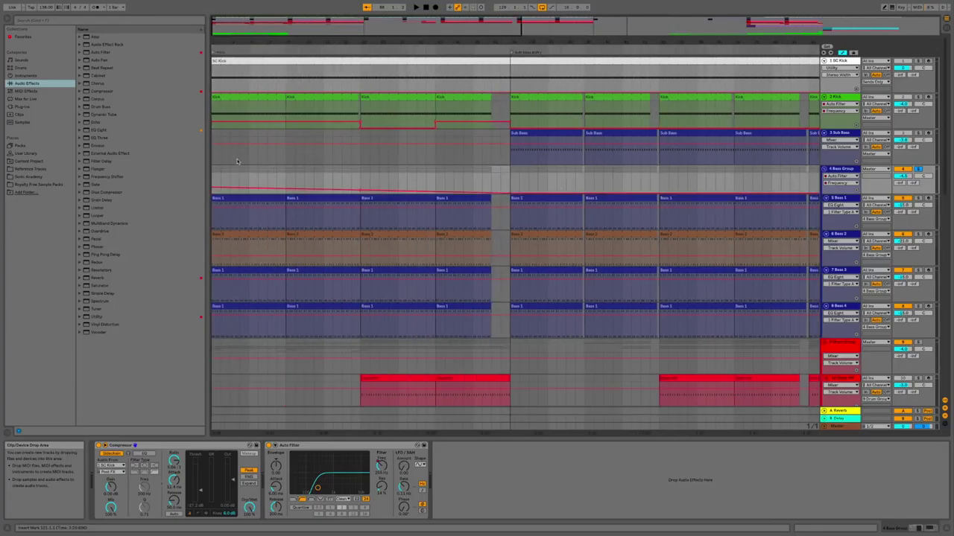
{"action": "scroll", "coordinate": [513, 197], "scroll_direction": "right", "scroll_amount": 3}
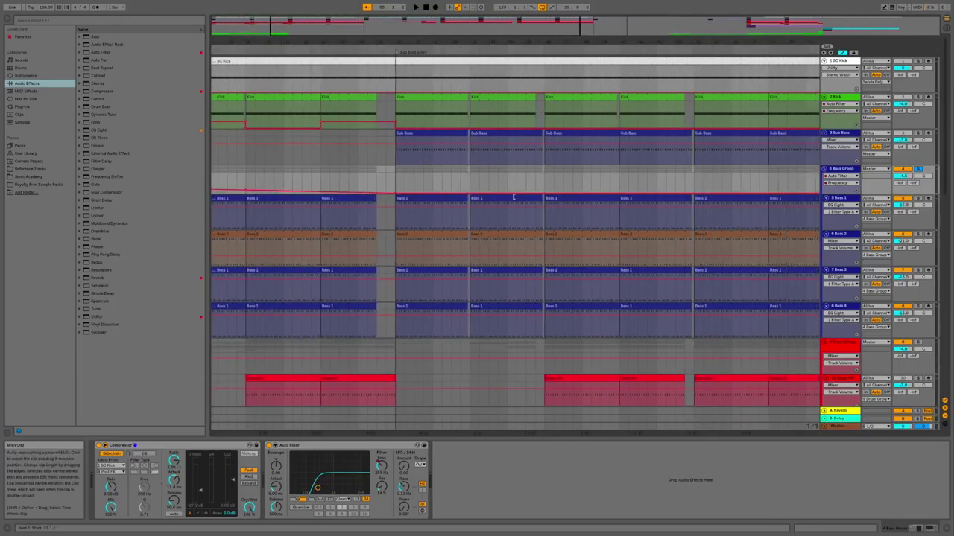
{"action": "scroll", "coordinate": [513, 197], "scroll_direction": "right", "scroll_amount": 3}
{"action": "scroll", "coordinate": [507, 195], "scroll_direction": "left", "scroll_amount": 5}
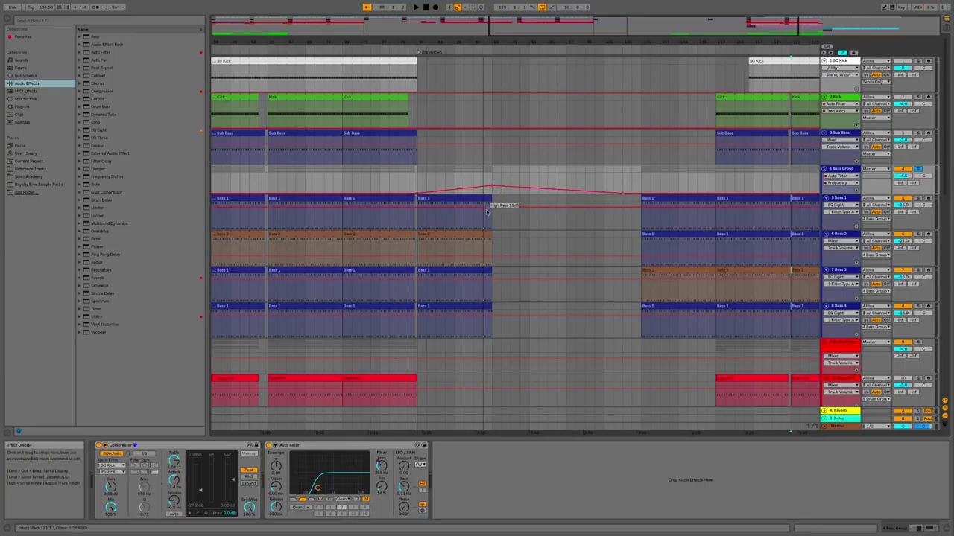
{"action": "scroll", "coordinate": [487, 212], "scroll_direction": "left", "scroll_amount": 3}
{"action": "scroll", "coordinate": [487, 212], "scroll_direction": "right", "scroll_amount": 5}
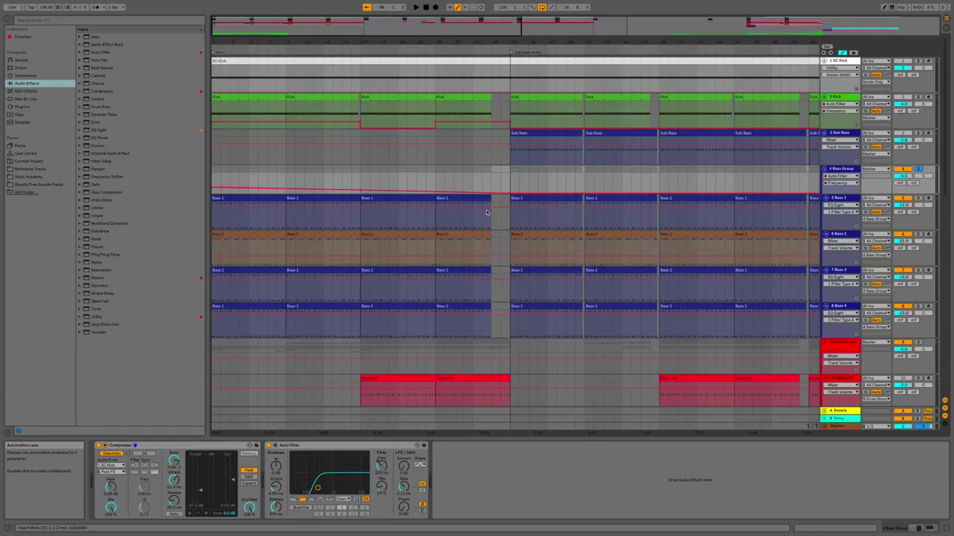
{"action": "scroll", "coordinate": [486, 212], "scroll_direction": "right", "scroll_amount": 8}
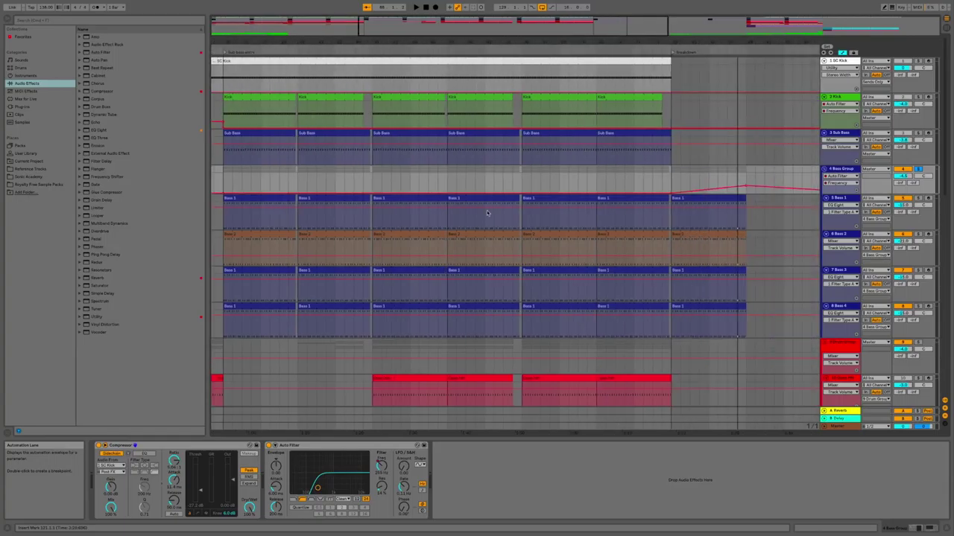
{"action": "scroll", "coordinate": [487, 212], "scroll_direction": "right", "scroll_amount": 6}
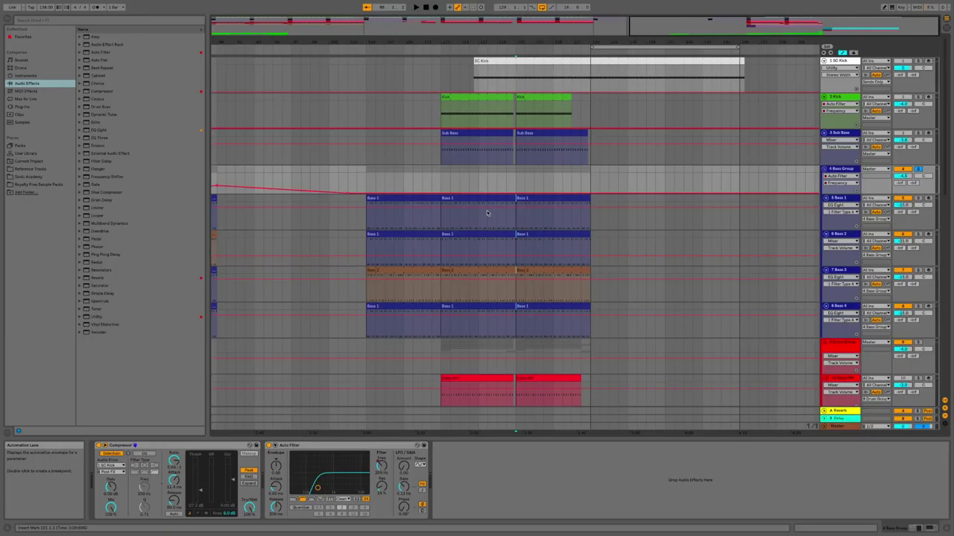
Fold the Bass Group and Sub Bass tracks.
{"action": "left_click", "coordinate": [824, 169]}
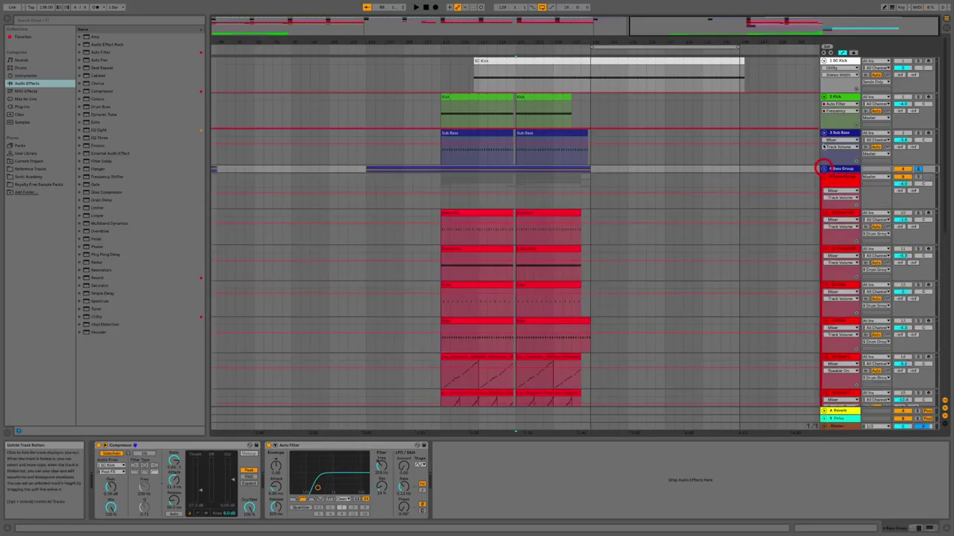
{"action": "left_click", "coordinate": [824, 133]}
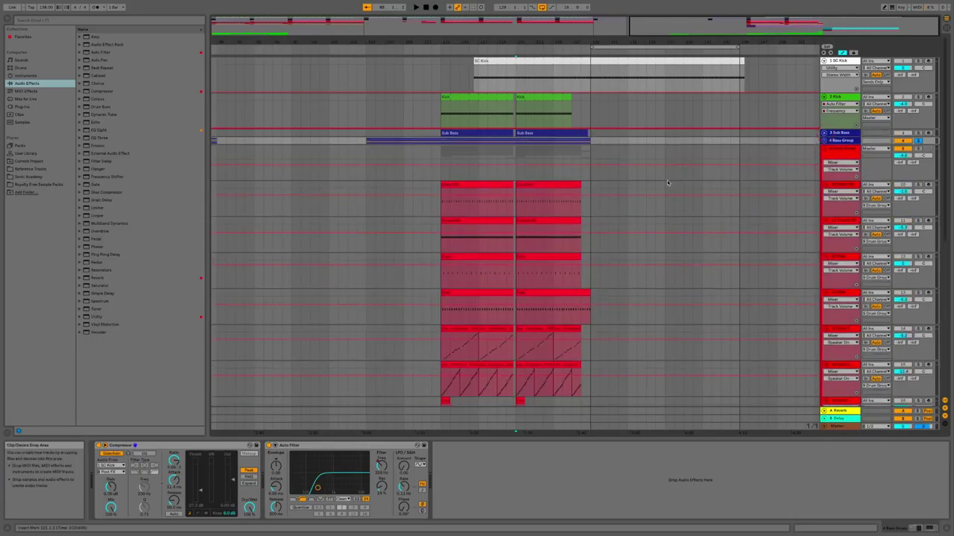
{"action": "scroll", "coordinate": [667, 183], "scroll_direction": "left", "scroll_amount": 5}
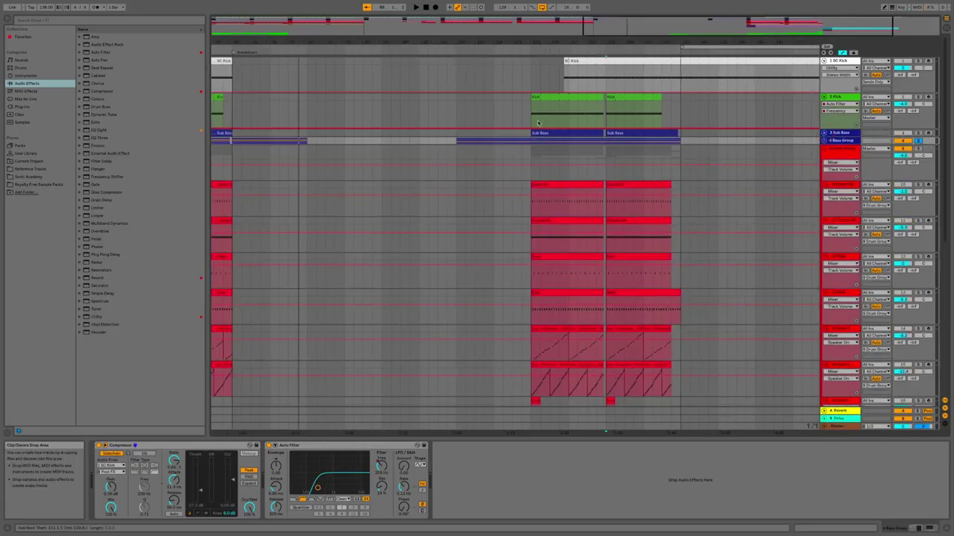
{"action": "left_click_drag", "start_coordinate": [440, 39], "coordinate": [442, 37]}
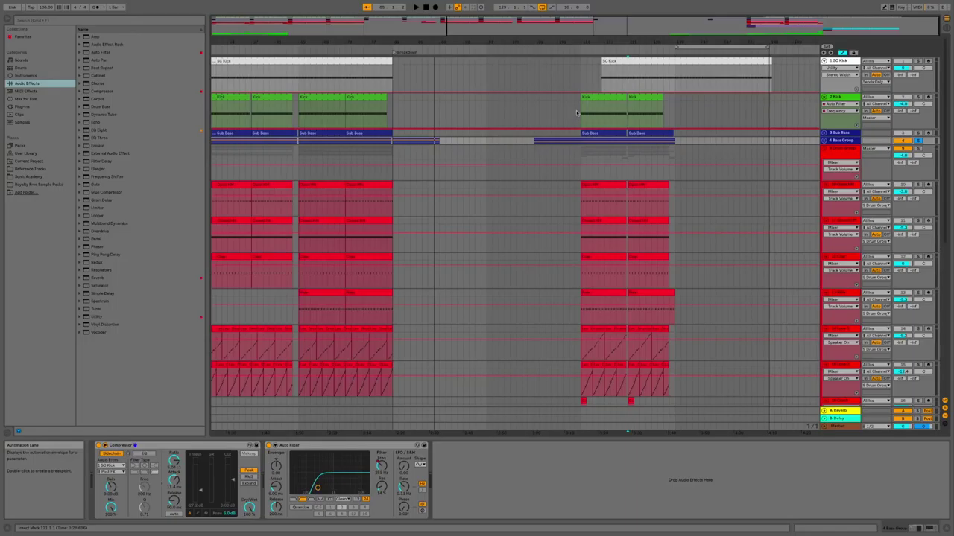
Move the two post-breakdown Open HH clips to start at bar 137, and extend the first one to bar 145.
{"action": "left_click", "coordinate": [611, 184]}
{"action": "left_click", "coordinate": [635, 186], "text": "shift"}
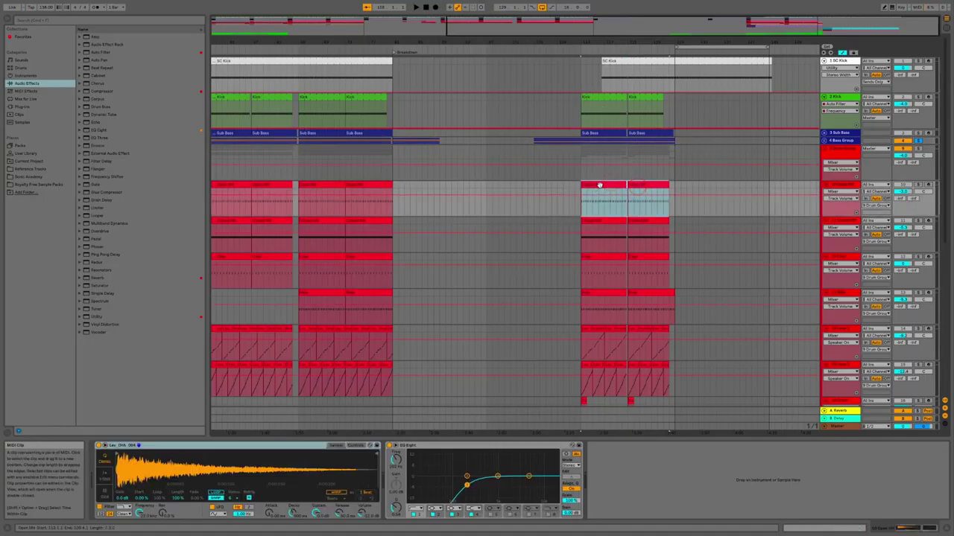
{"action": "left_click_drag", "start_coordinate": [634, 187], "coordinate": [737, 190]}
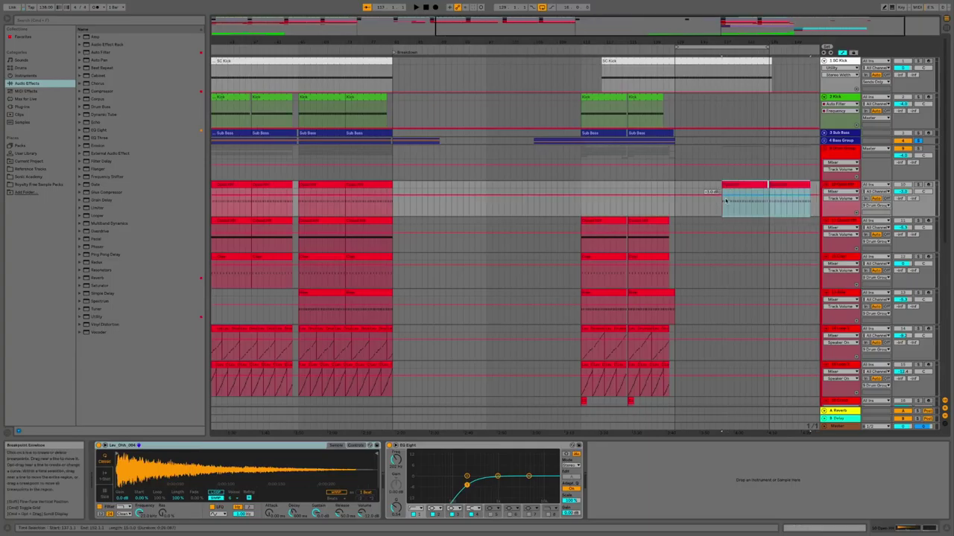
{"action": "left_click", "coordinate": [750, 204]}
{"action": "left_click", "coordinate": [768, 187]}
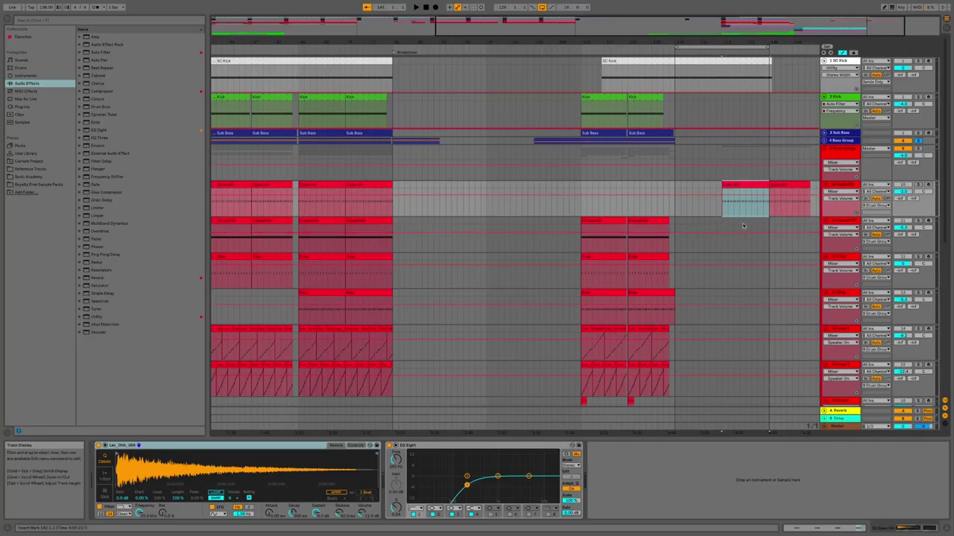
Extend the two Closed HH clips after the breakdown to a full eight bars each, ending at bars 121 and 129.
{"action": "left_click", "coordinate": [609, 221]}
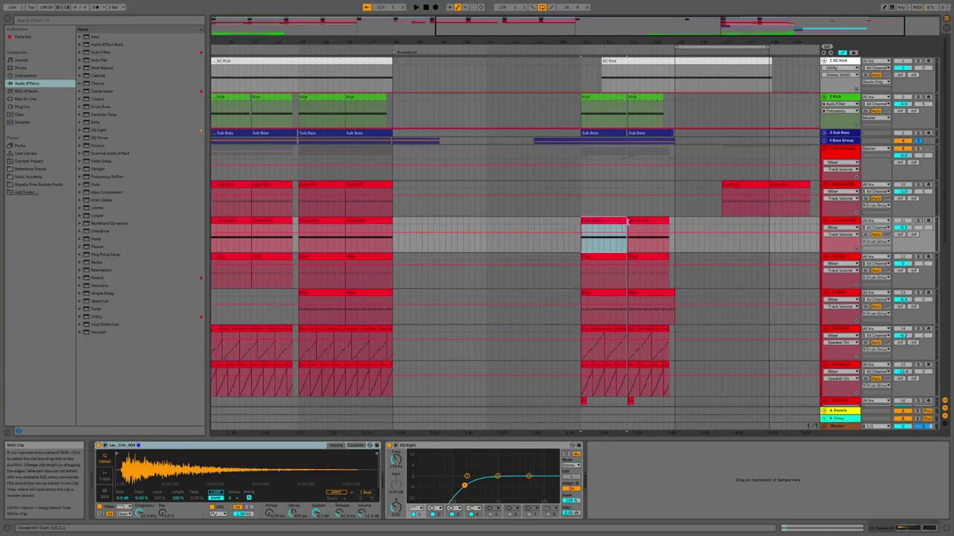
{"action": "left_click", "coordinate": [627, 221]}
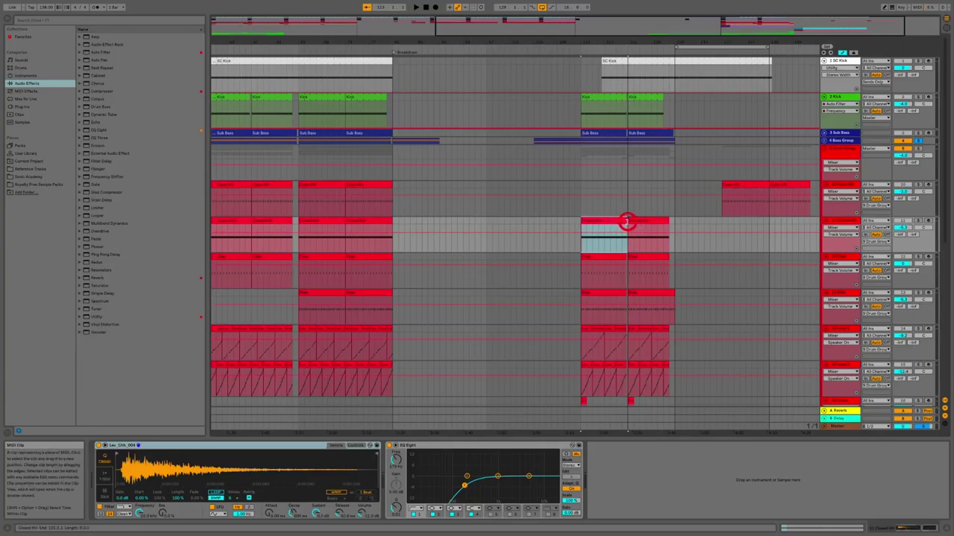
{"action": "left_click", "coordinate": [668, 222]}
{"action": "left_click_drag", "start_coordinate": [668, 222], "coordinate": [674, 220]}
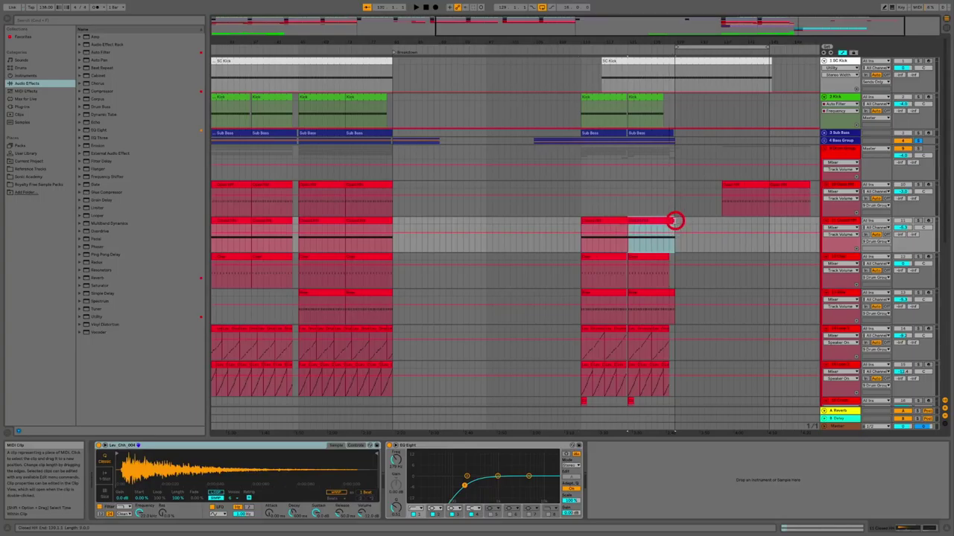
{"action": "left_click", "coordinate": [814, 183]}
{"action": "scroll", "coordinate": [814, 183], "scroll_direction": "down", "scroll_amount": 5}
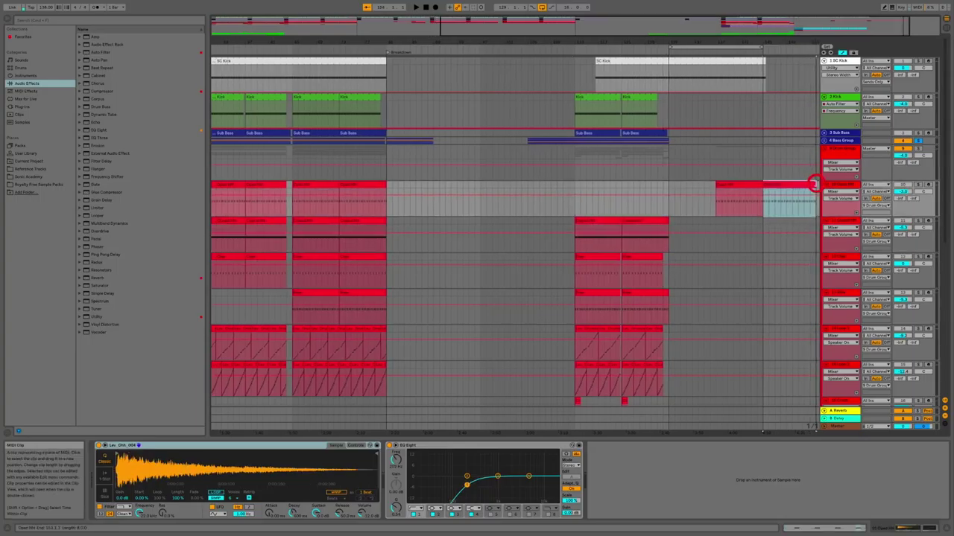
{"action": "scroll", "coordinate": [813, 183], "scroll_direction": "down", "scroll_amount": 2}
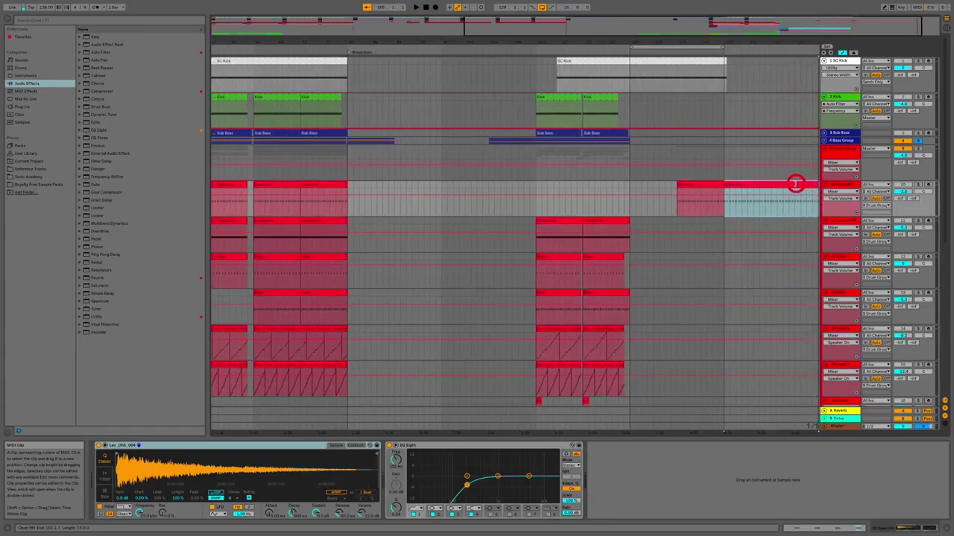
{"action": "left_click_drag", "start_coordinate": [794, 183], "coordinate": [766, 184]}
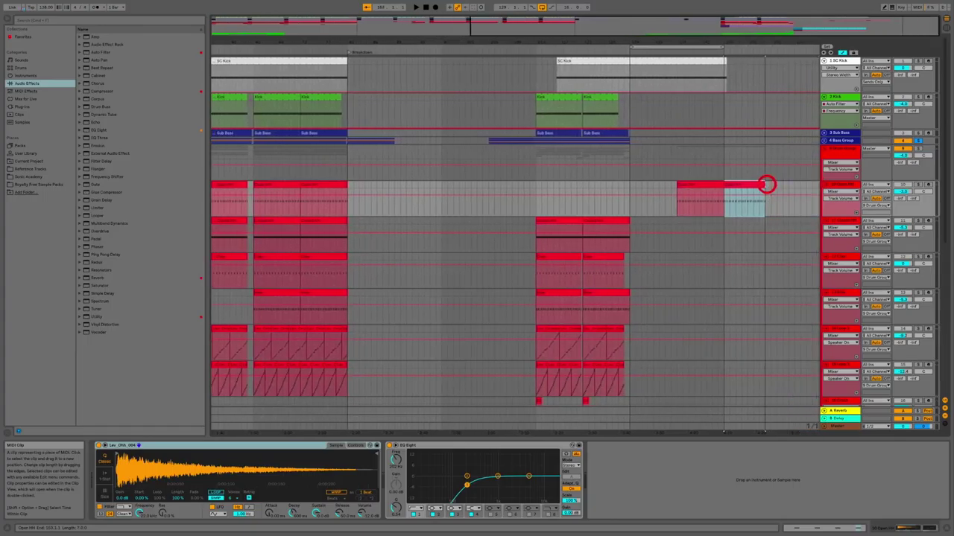
Duplicate the second post-breakdown Closed HH clip to bar 129, and shorten the copy by one bar.
{"action": "left_click", "coordinate": [619, 220]}
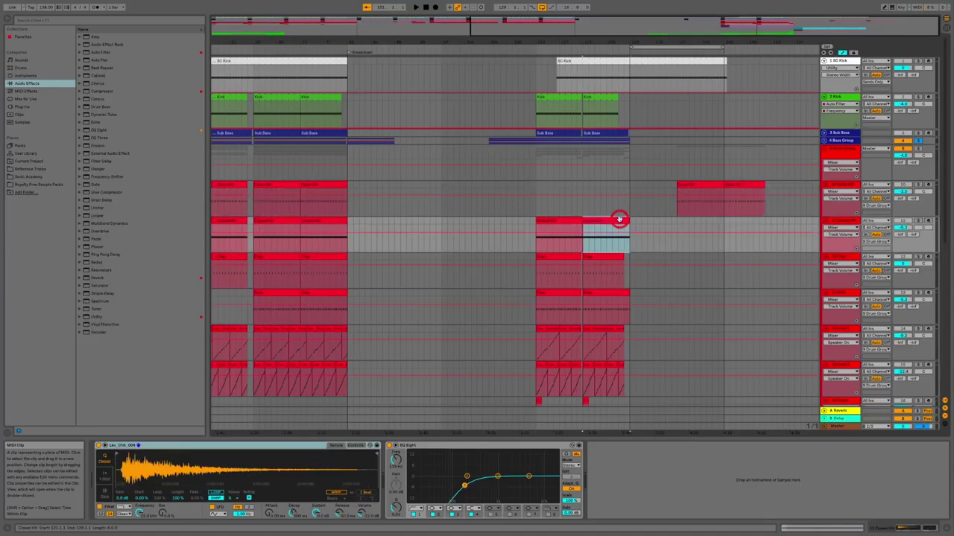
{"action": "key", "text": "ctrl+d"}
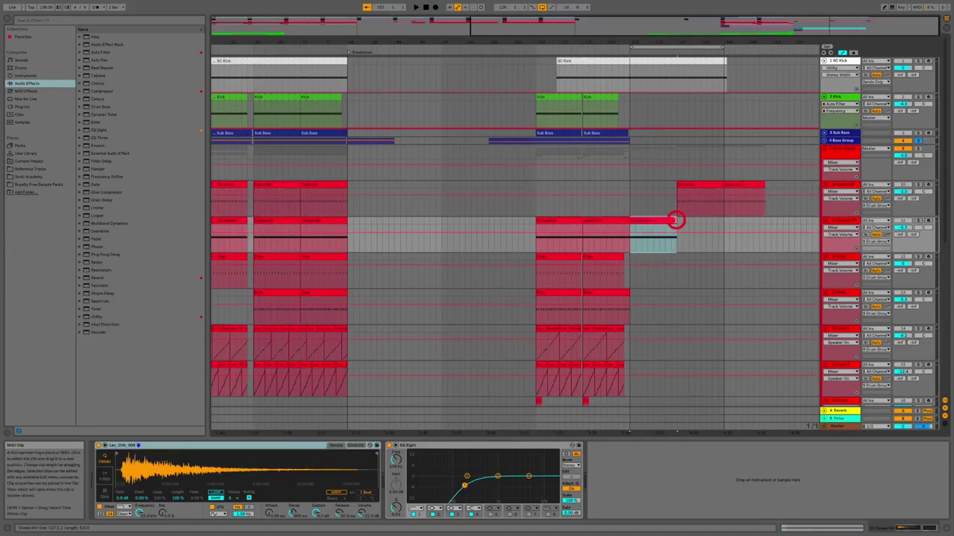
{"action": "left_click_drag", "start_coordinate": [676, 219], "coordinate": [671, 220]}
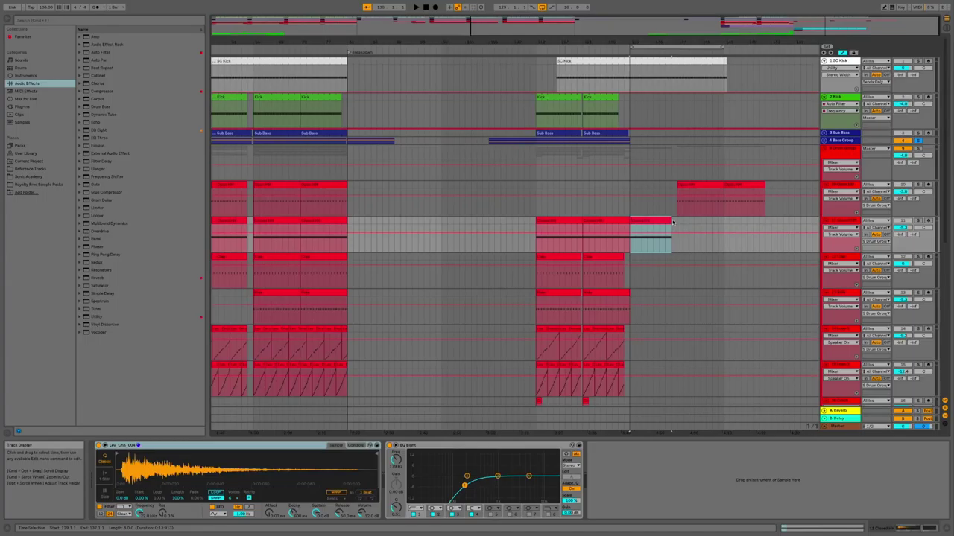
Copy the eight-bar Closed HH clip to bars 137 and 145, and extend the last Open HH clip to bar 153.
{"action": "left_click", "coordinate": [611, 220]}
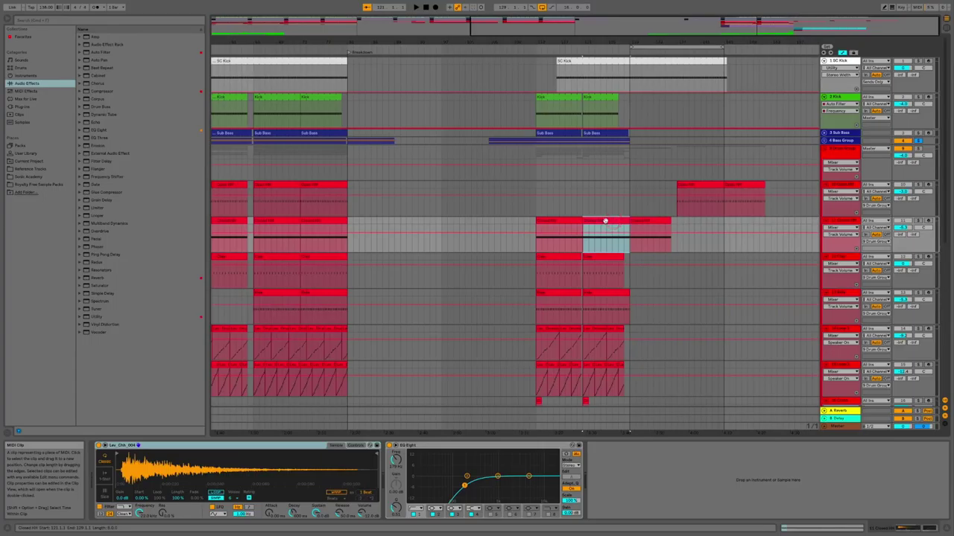
{"action": "left_click_drag", "start_coordinate": [605, 221], "coordinate": [699, 221]}
{"action": "key", "text": "ctrl+d"}
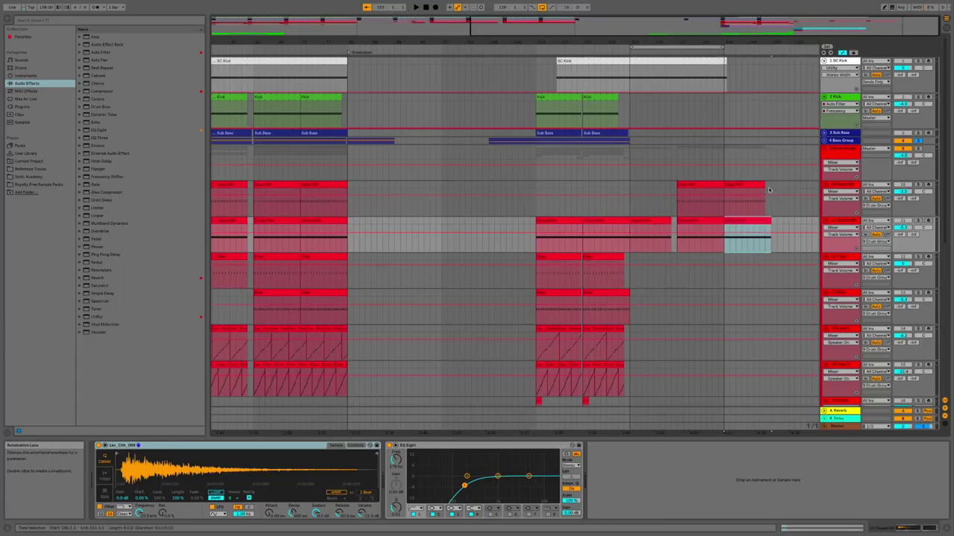
{"action": "left_click_drag", "start_coordinate": [765, 185], "coordinate": [770, 185]}
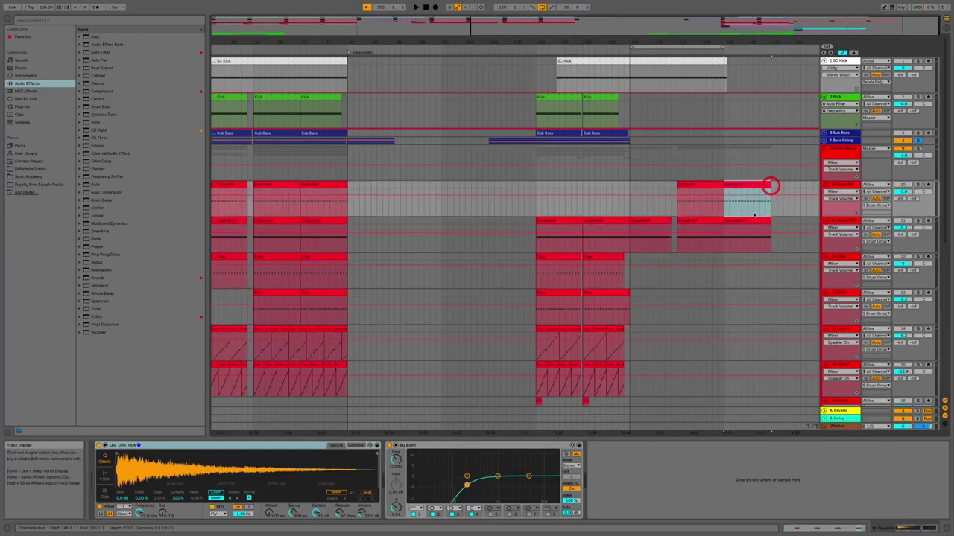
{"action": "left_click", "coordinate": [745, 218]}
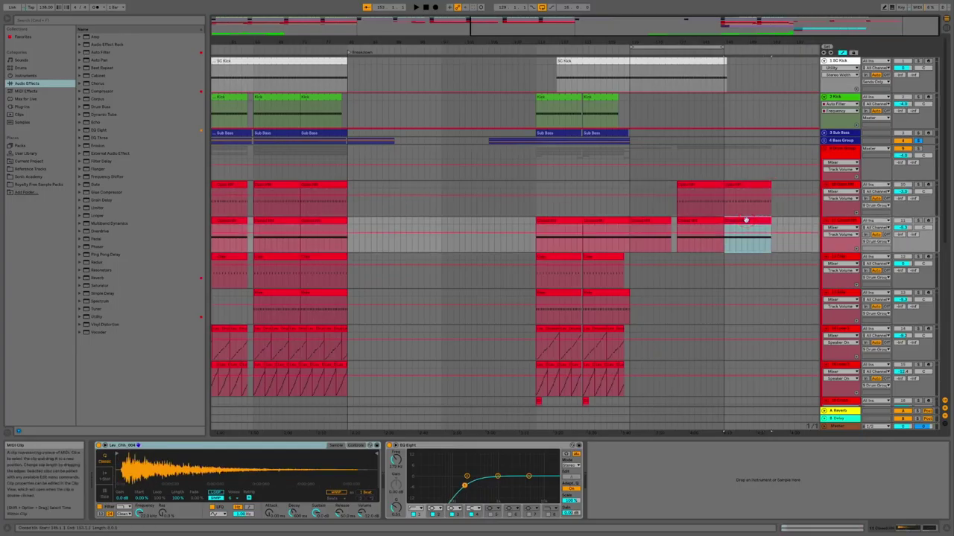
Move the bar 121 Clap clip to bar 137, extend it to bar 145 and duplicate it, and delete the bar 113 Clap clip.
{"action": "scroll", "coordinate": [745, 220], "scroll_direction": "down", "scroll_amount": 2}
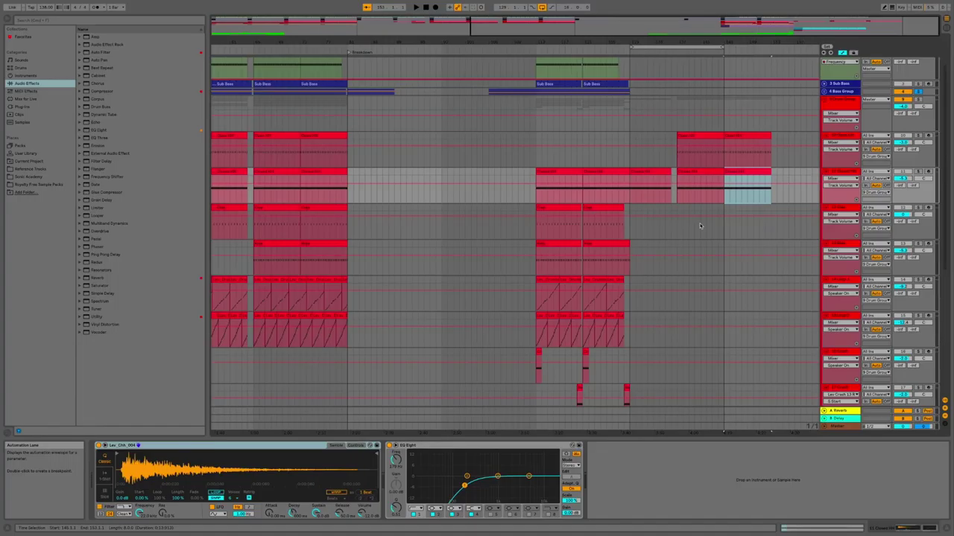
{"action": "left_click", "coordinate": [590, 210]}
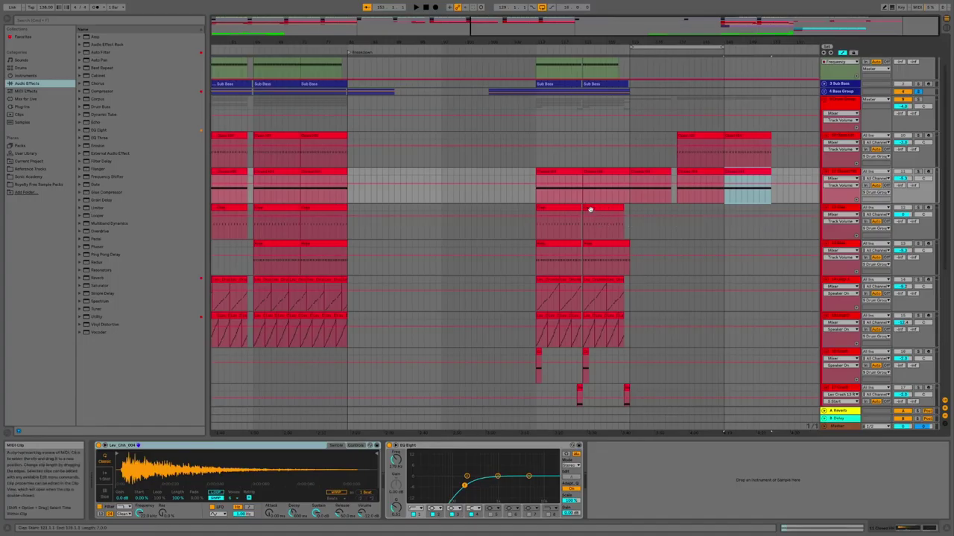
{"action": "left_click_drag", "start_coordinate": [590, 209], "coordinate": [723, 207]}
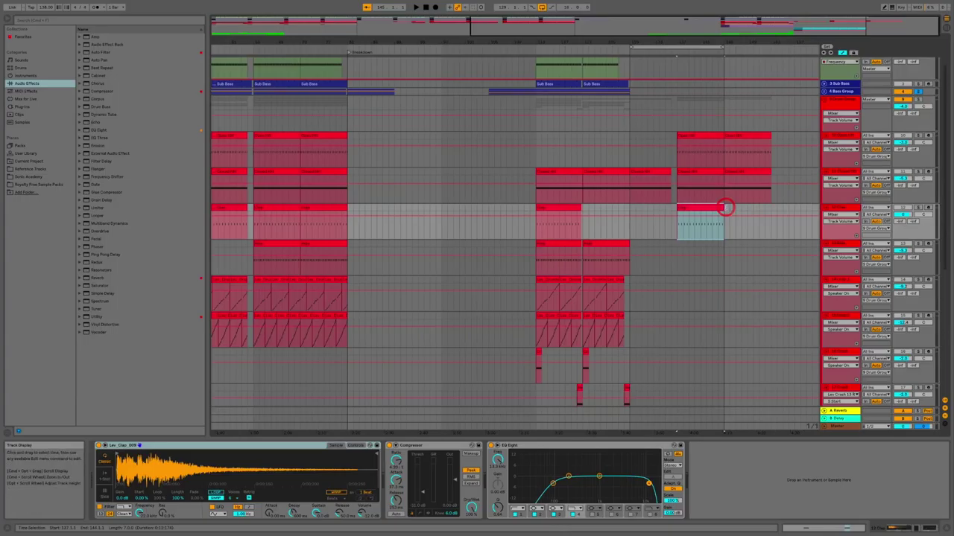
{"action": "key", "text": "super+d"}
{"action": "left_click", "coordinate": [570, 209]}
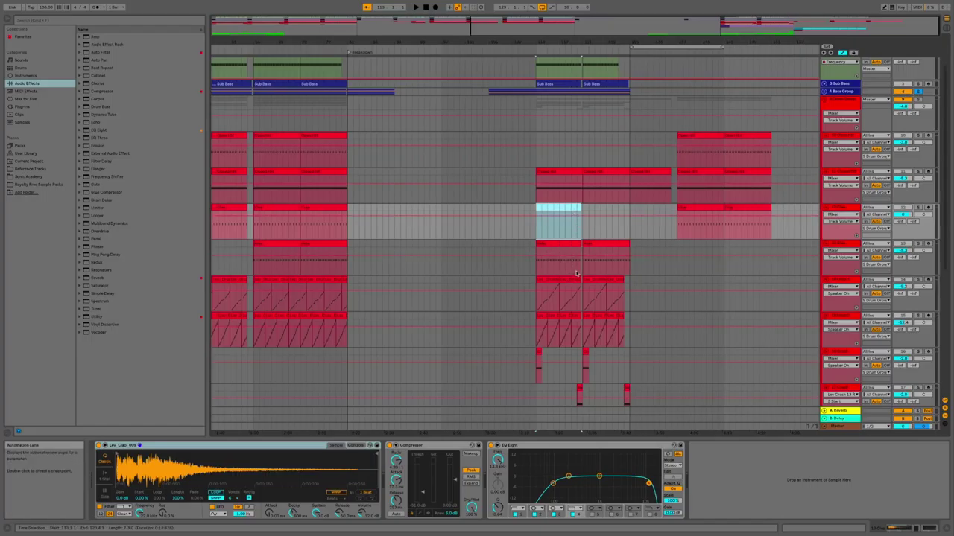
Fill the Ride track from bar 113 to bar 153 by extending its first clip and duplicating the bar 121 clip, leaving bar 136 empty.
{"action": "left_click", "coordinate": [575, 225]}
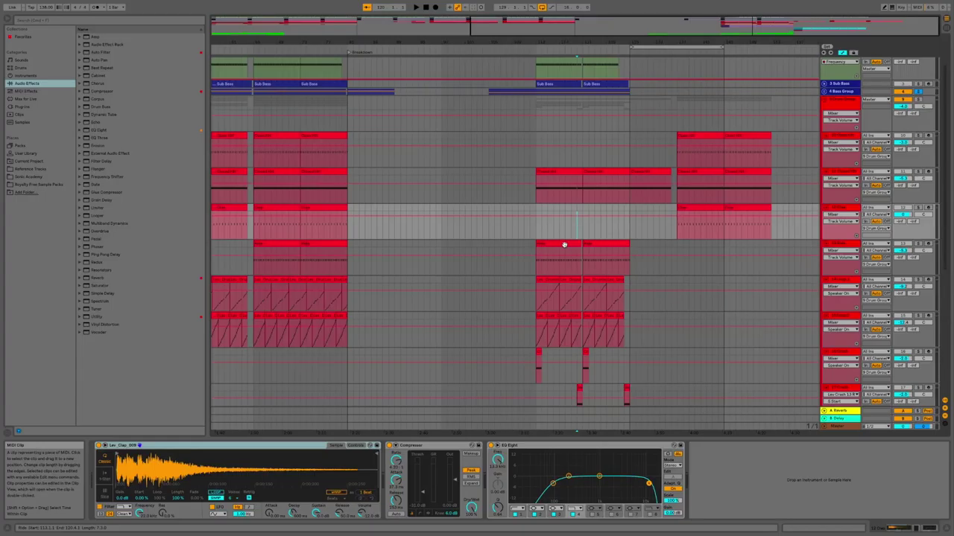
{"action": "left_click", "coordinate": [580, 245]}
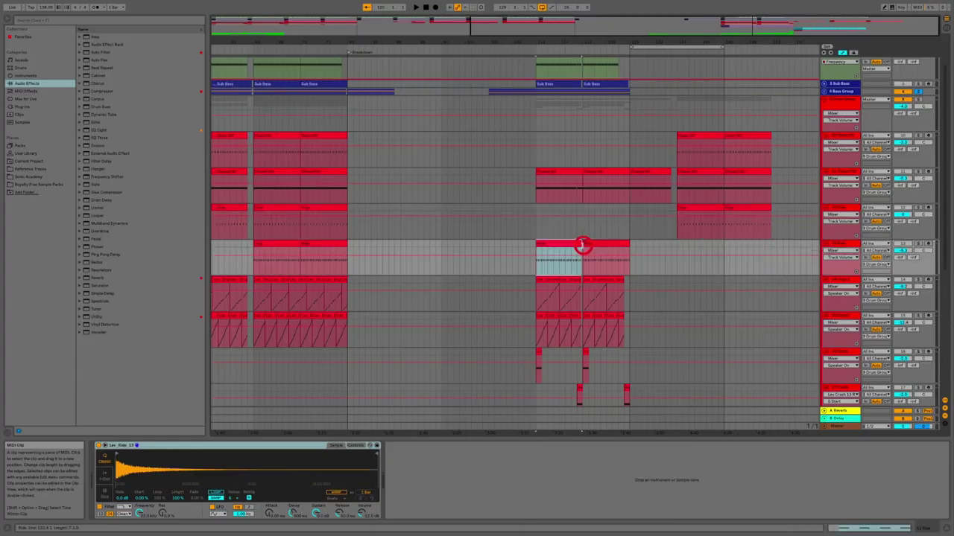
{"action": "left_click", "coordinate": [609, 246]}
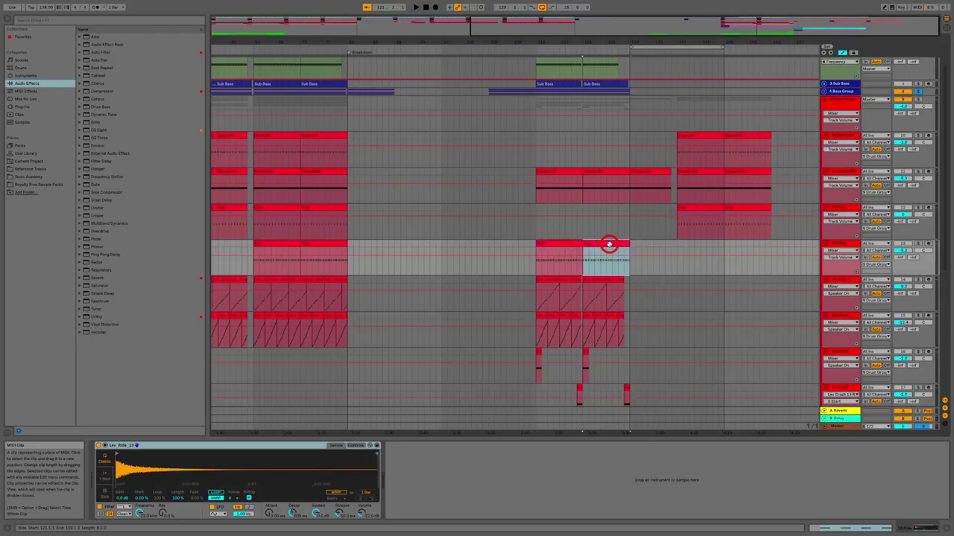
{"action": "key", "text": "ctrl+d"}
{"action": "key", "text": "ctrl+d"}
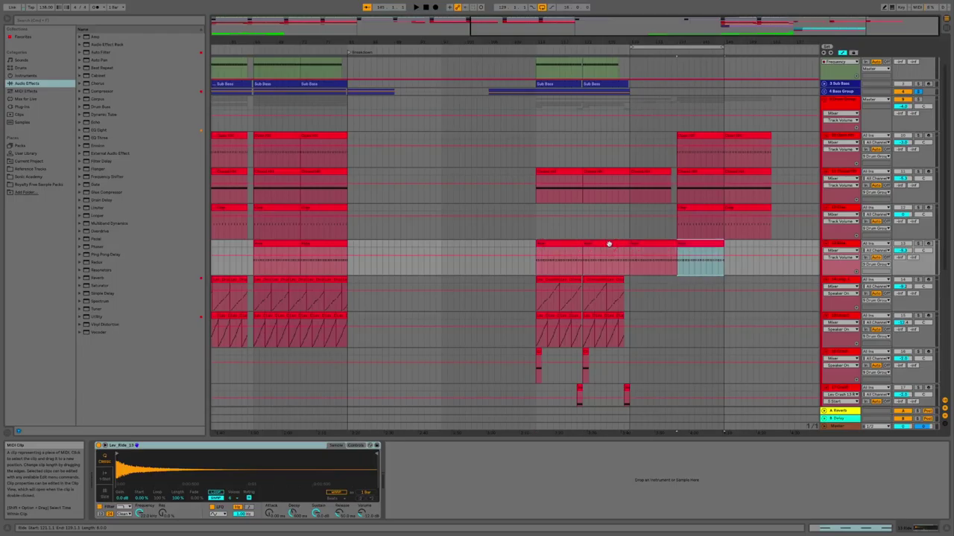
{"action": "key", "text": "ctrl+d"}
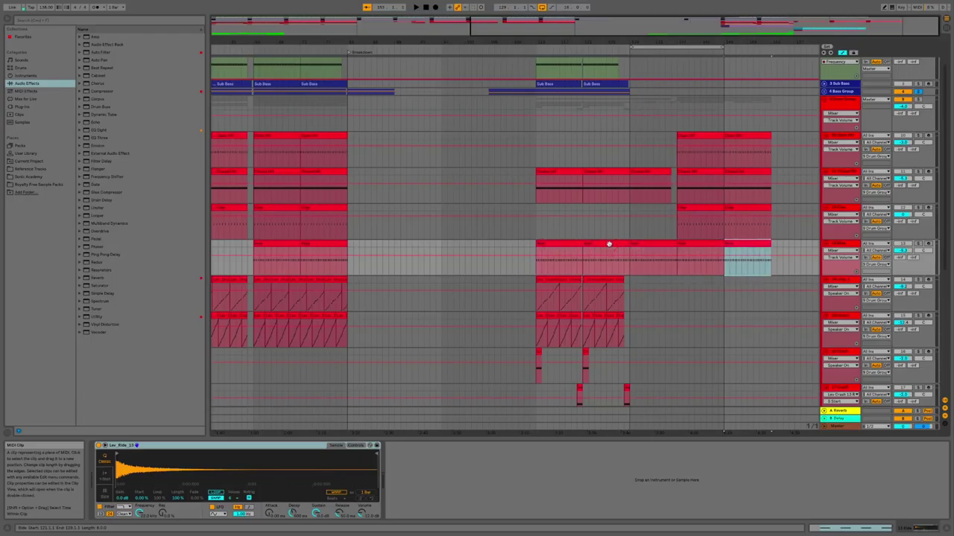
{"action": "left_click", "coordinate": [672, 244]}
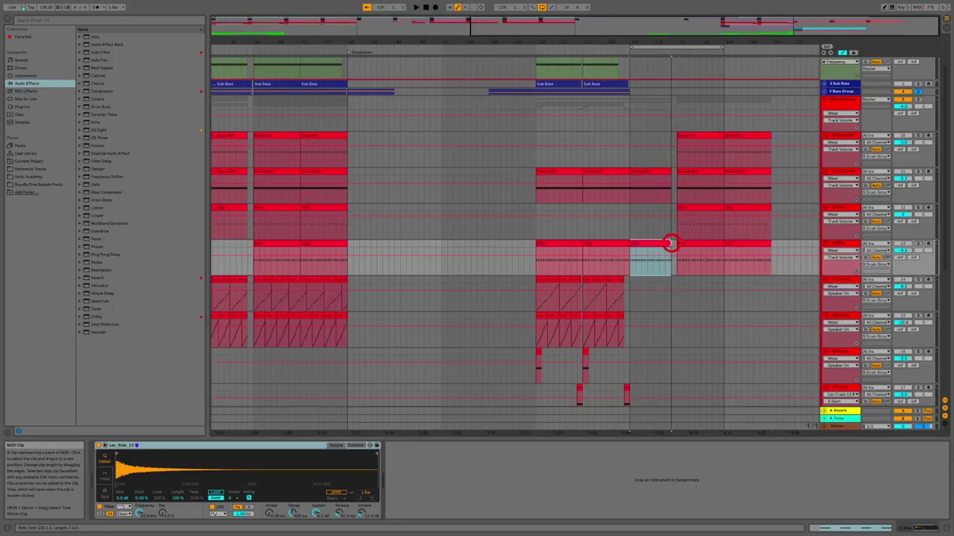
Extend the first drum loop track's bar 117 clip to four full bars and repeat it up to bar 153, leaving bar 136 empty.
{"action": "left_click", "coordinate": [580, 280]}
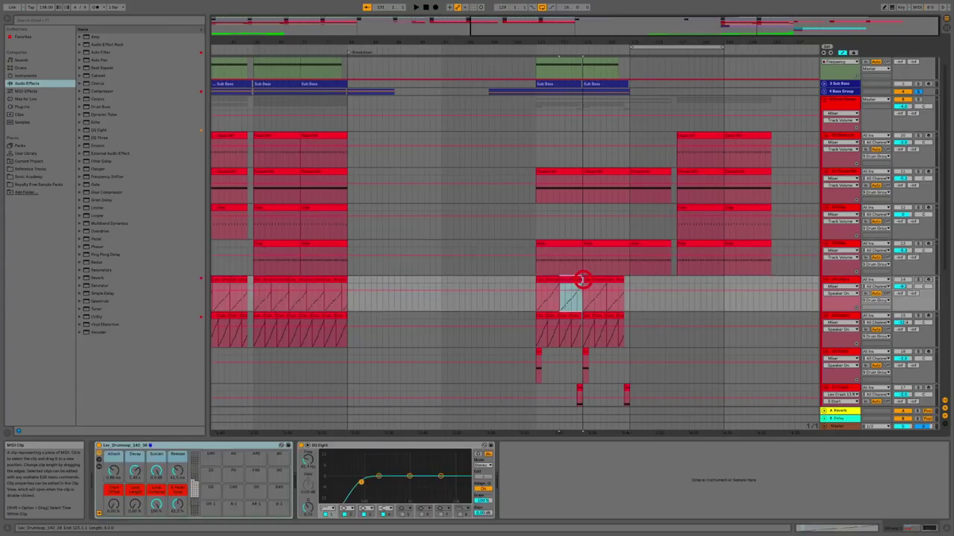
{"action": "mouse_move", "coordinate": [582, 281]}
{"action": "left_mouse_down"}
{"action": "mouse_move", "coordinate": [613, 280]}
{"action": "mouse_move", "coordinate": [576, 280]}
{"action": "left_mouse_up"}
{"action": "key", "text": "ctrl+d"}
{"action": "key", "text": "ctrl+d"}
{"action": "key", "text": "ctrl+d"}
{"action": "key", "text": "ctrl+d"}
{"action": "key", "text": "ctrl+d"}
{"action": "key", "text": "ctrl+d"}
{"action": "key", "text": "ctrl+d"}
{"action": "key", "text": "ctrl+d"}
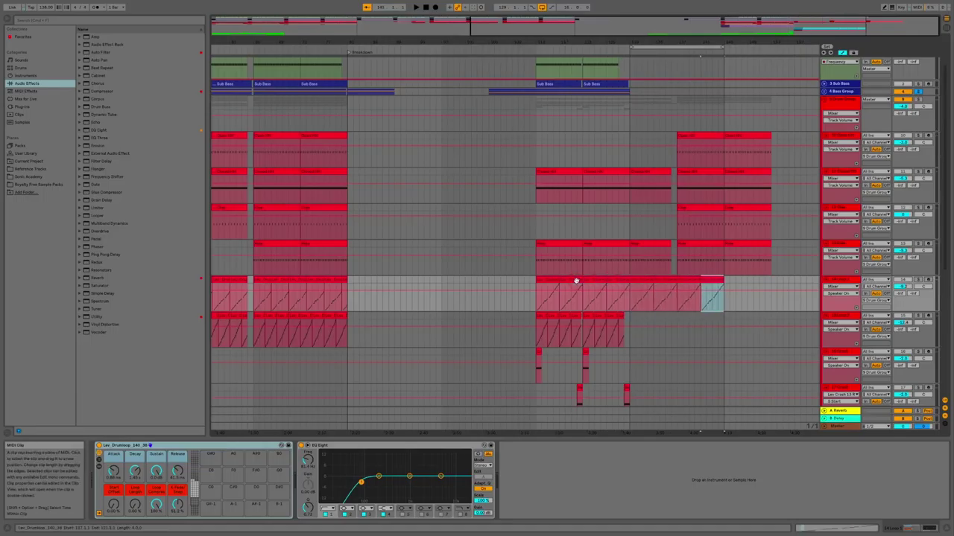
{"action": "left_click", "coordinate": [672, 279]}
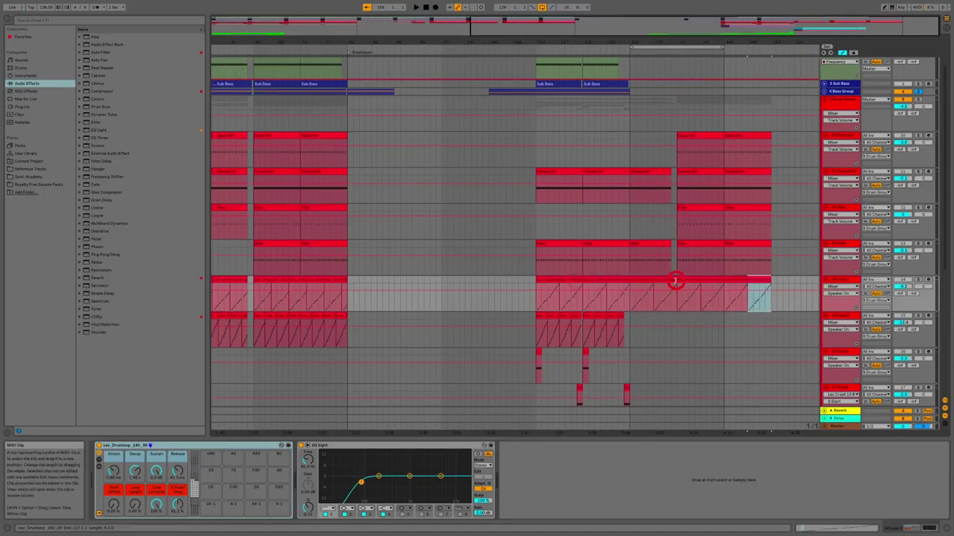
Replace the top drum loop clips after bar 115 with copies of the two-bar clip at bar 113, repeated up to bar 153.
{"action": "left_click", "coordinate": [621, 317]}
{"action": "left_click", "coordinate": [551, 317], "text": "shift"}
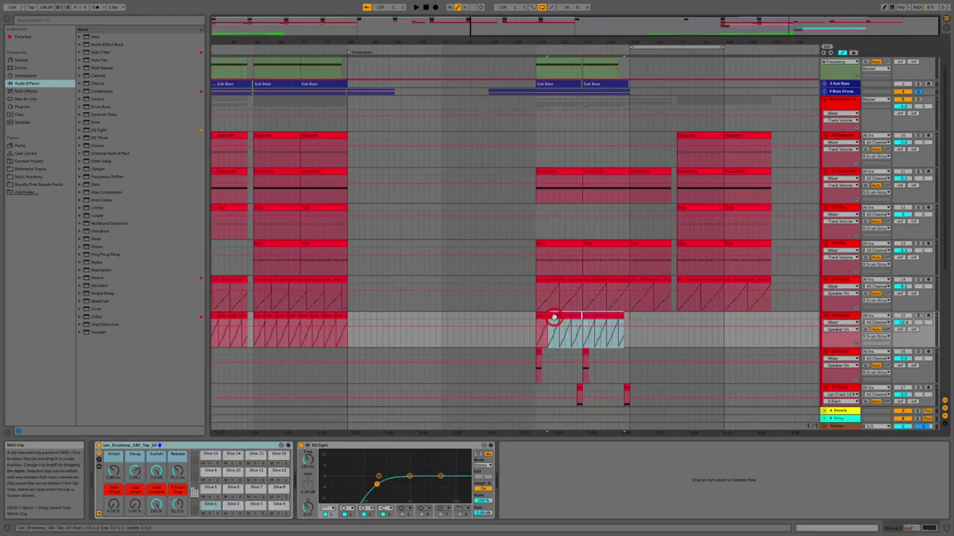
{"action": "left_click", "coordinate": [543, 316]}
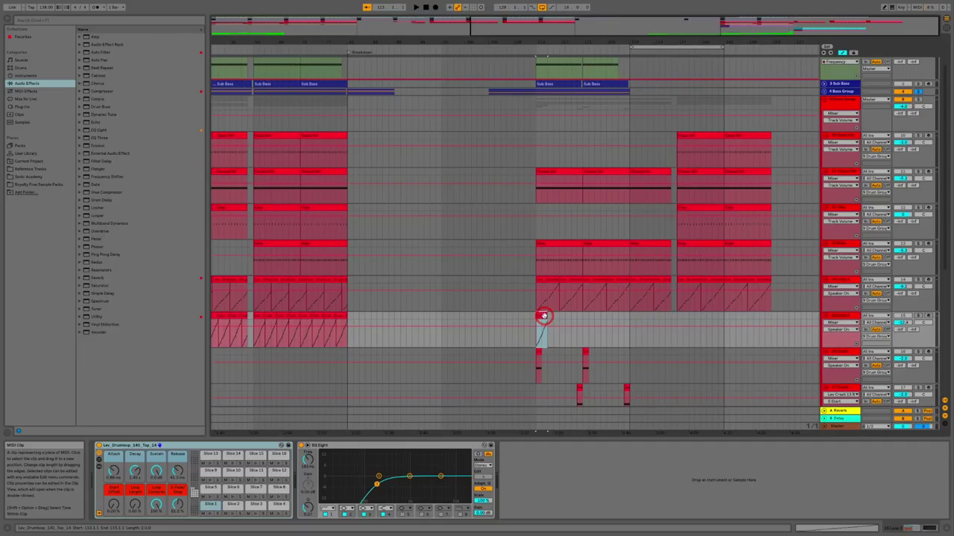
{"action": "key", "text": "ctrl+d"}
{"action": "key", "text": "ctrl+d"}
{"action": "key", "text": "ctrl+d"}
{"action": "key", "text": "ctrl+d"}
{"action": "key", "text": "ctrl+d"}
{"action": "key", "text": "ctrl+d"}
{"action": "key", "text": "ctrl+d"}
{"action": "key", "text": "ctrl+d"}
{"action": "key", "text": "ctrl+d"}
{"action": "key", "text": "ctrl+d"}
{"action": "key", "text": "ctrl+d"}
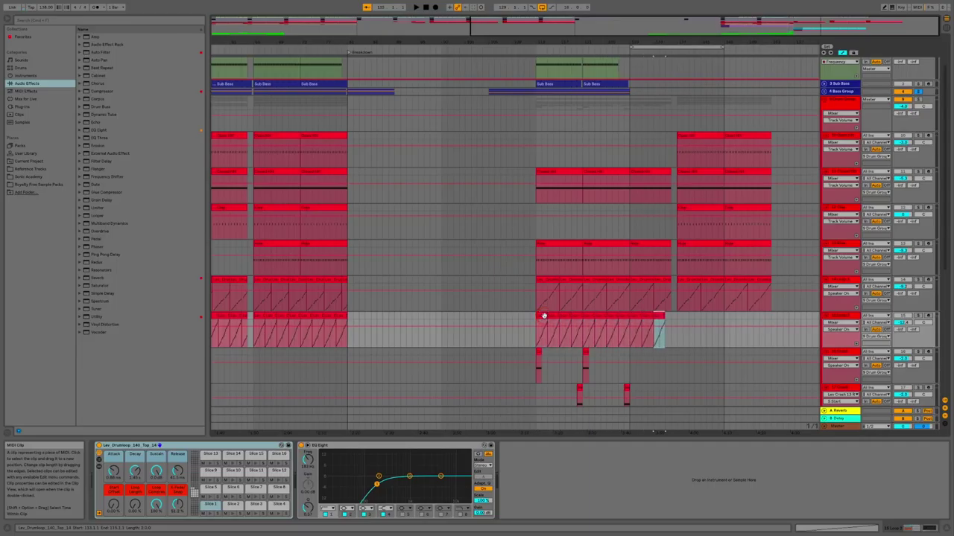
{"action": "key", "text": "ctrl+d"}
{"action": "key", "text": "ctrl+d"}
{"action": "key", "text": "ctrl+d"}
{"action": "key", "text": "ctrl+d"}
{"action": "key", "text": "ctrl+d"}
{"action": "key", "text": "ctrl+d"}
{"action": "key", "text": "ctrl+d"}
{"action": "key", "text": "ctrl+d"}
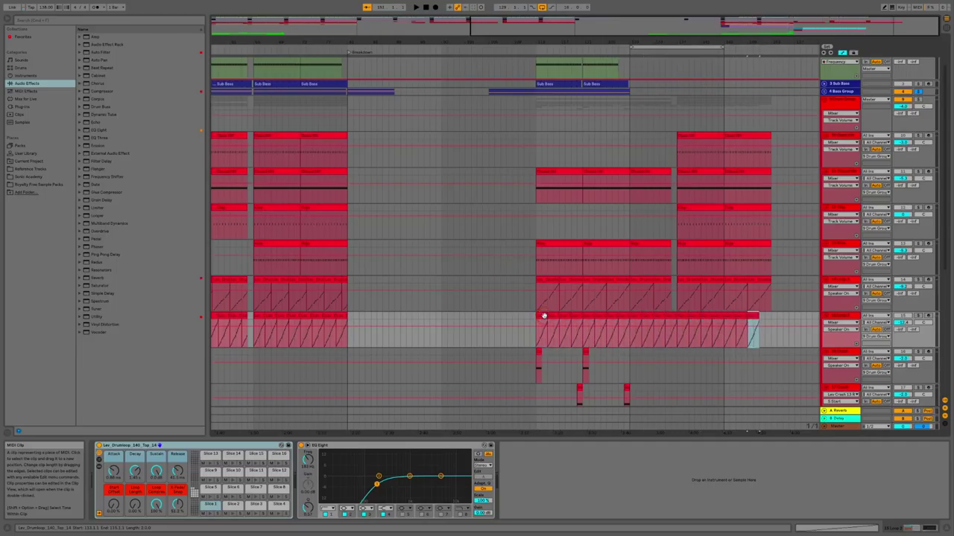
Shorten the top drum loop clip before bar 137 by one bar so it ends at bar 136.
{"action": "left_click", "coordinate": [671, 317]}
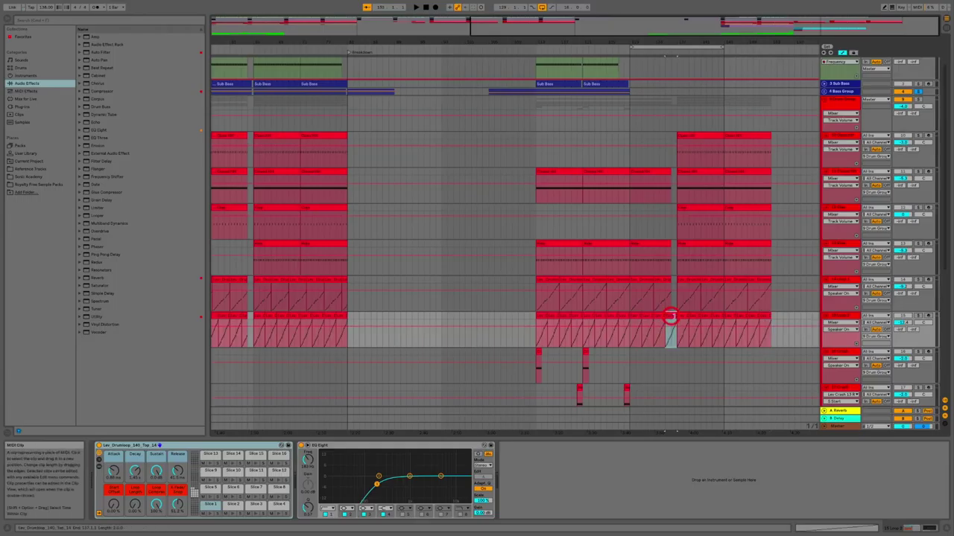
{"action": "left_click", "coordinate": [669, 328]}
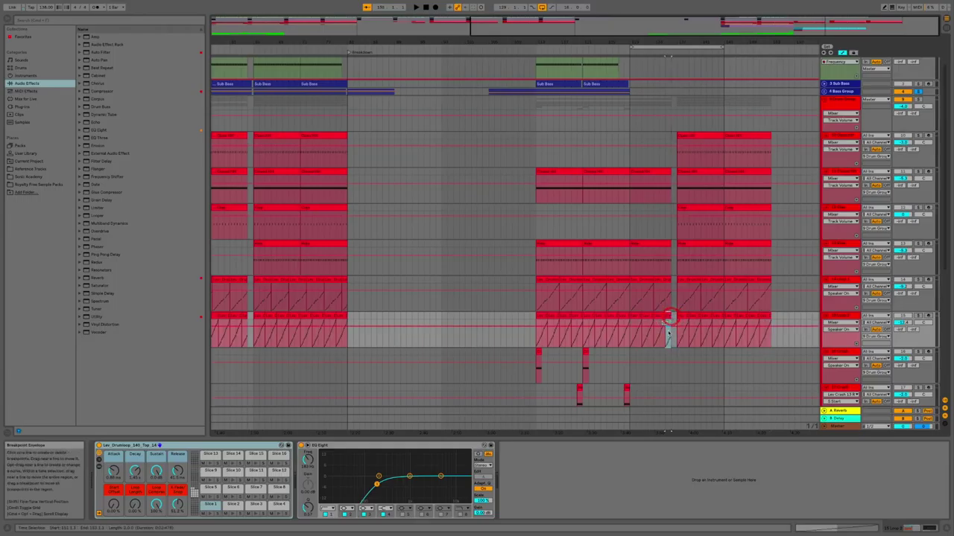
{"action": "left_click", "coordinate": [667, 350]}
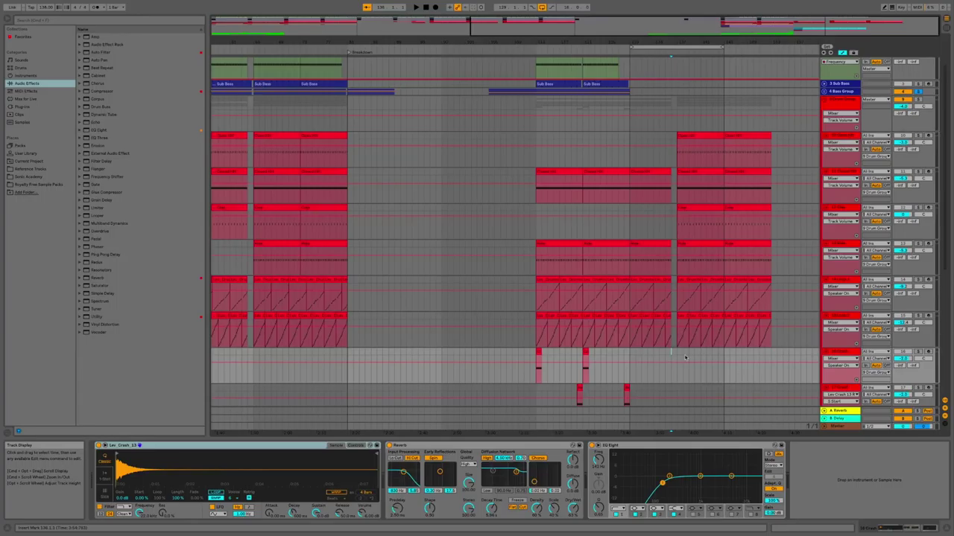
Unfold the Acid 1 track below the drum group.
{"action": "scroll", "coordinate": [458, 282], "scroll_direction": "down", "scroll_amount": 3}
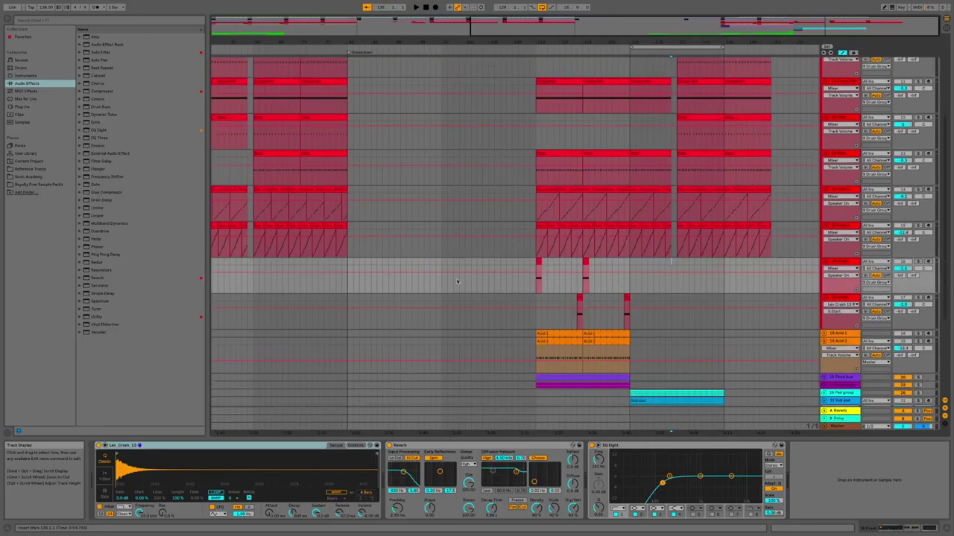
{"action": "scroll", "coordinate": [457, 282], "scroll_direction": "down", "scroll_amount": 3}
{"action": "scroll", "coordinate": [458, 282], "scroll_direction": "up", "scroll_amount": 4}
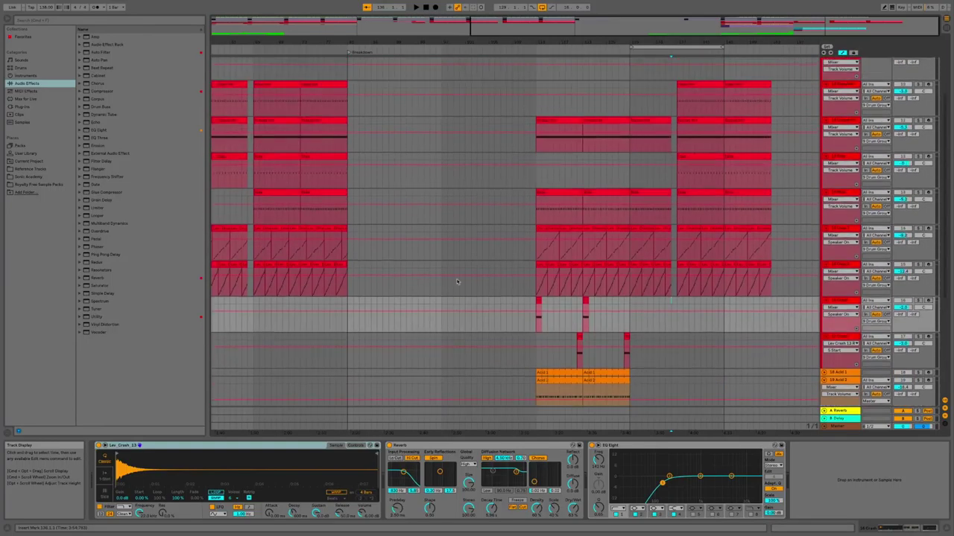
{"action": "scroll", "coordinate": [458, 282], "scroll_direction": "up", "scroll_amount": 3}
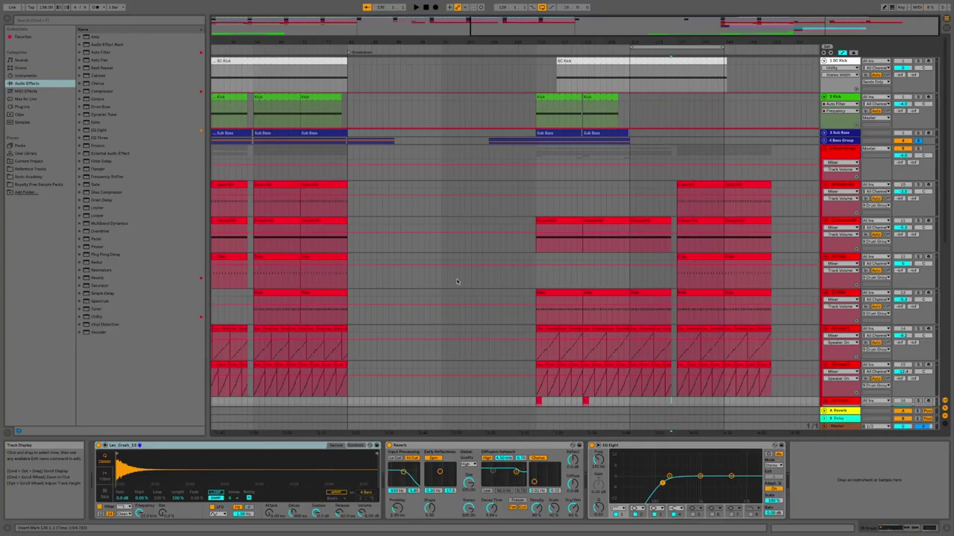
{"action": "scroll", "coordinate": [458, 282], "scroll_direction": "down", "scroll_amount": 10}
{"action": "scroll", "coordinate": [457, 281], "scroll_direction": "right", "scroll_amount": 8}
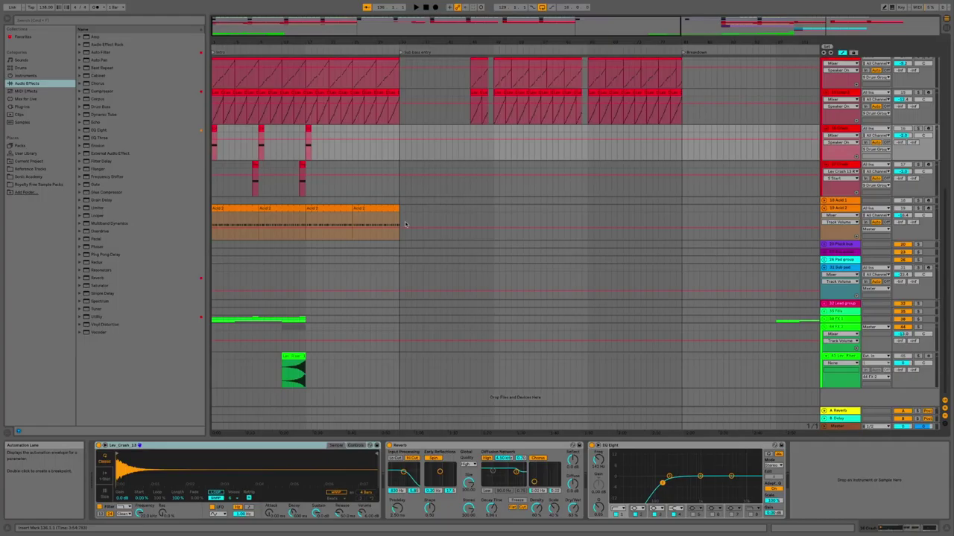
{"action": "left_click", "coordinate": [826, 202]}
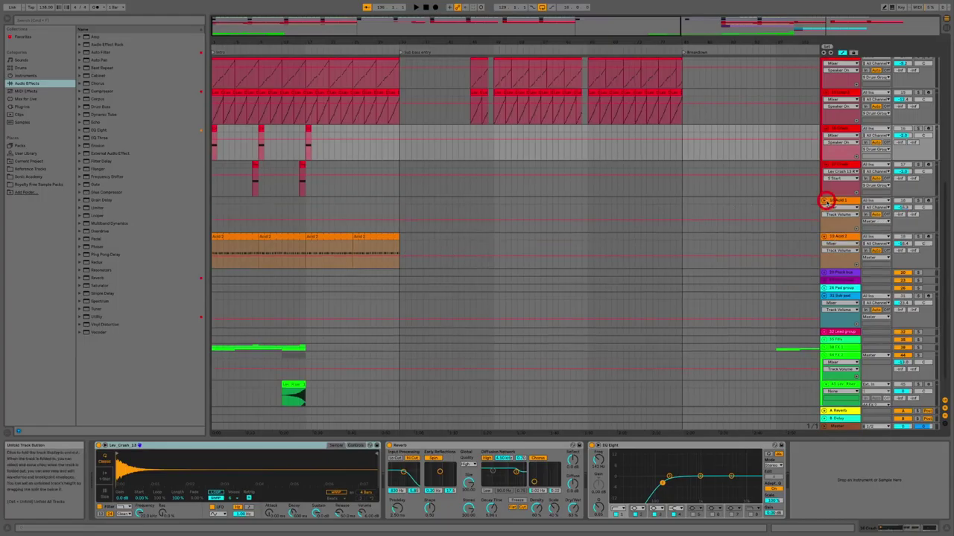
Copy the eight-bar Acid 1 clip at bar 113 and paste it four times in a row from bar 1 to bar 33.
{"action": "scroll", "coordinate": [566, 202], "scroll_direction": "left", "scroll_amount": 6}
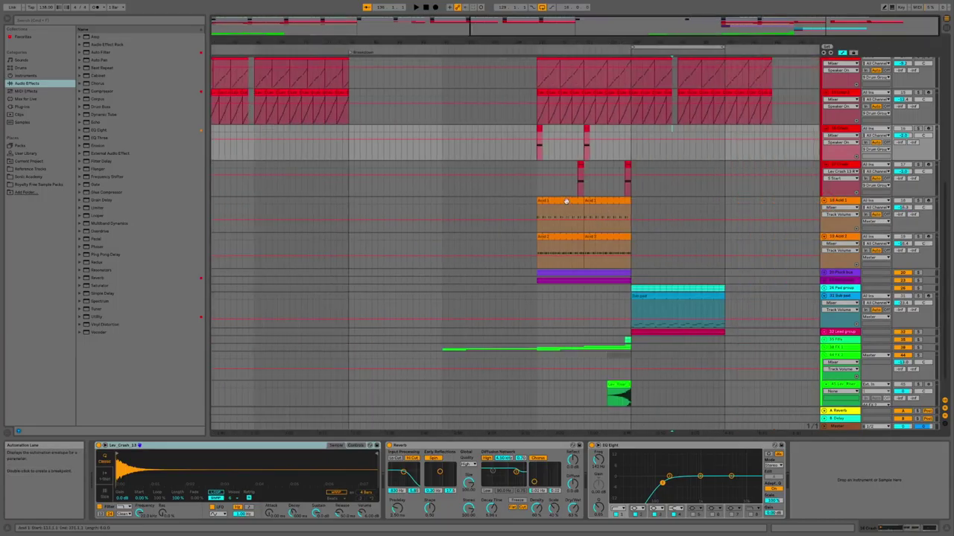
{"action": "left_click", "coordinate": [566, 201]}
{"action": "scroll", "coordinate": [564, 201], "scroll_direction": "left", "scroll_amount": 8}
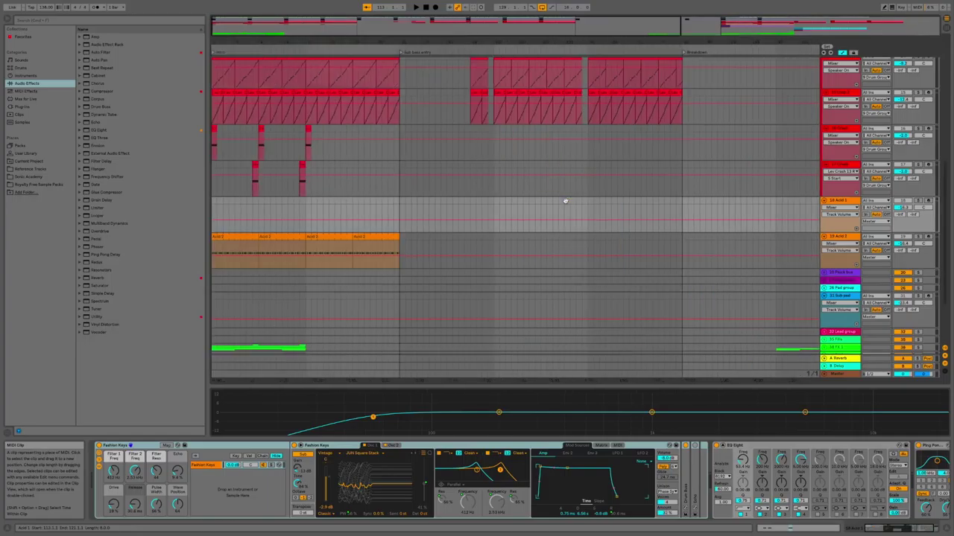
{"action": "left_click", "coordinate": [213, 202]}
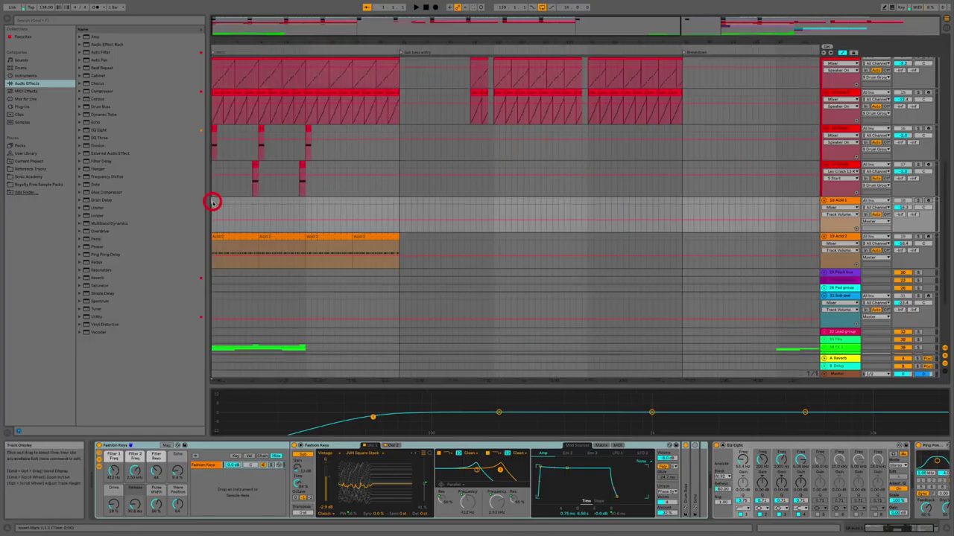
{"action": "key", "text": "super+v"}
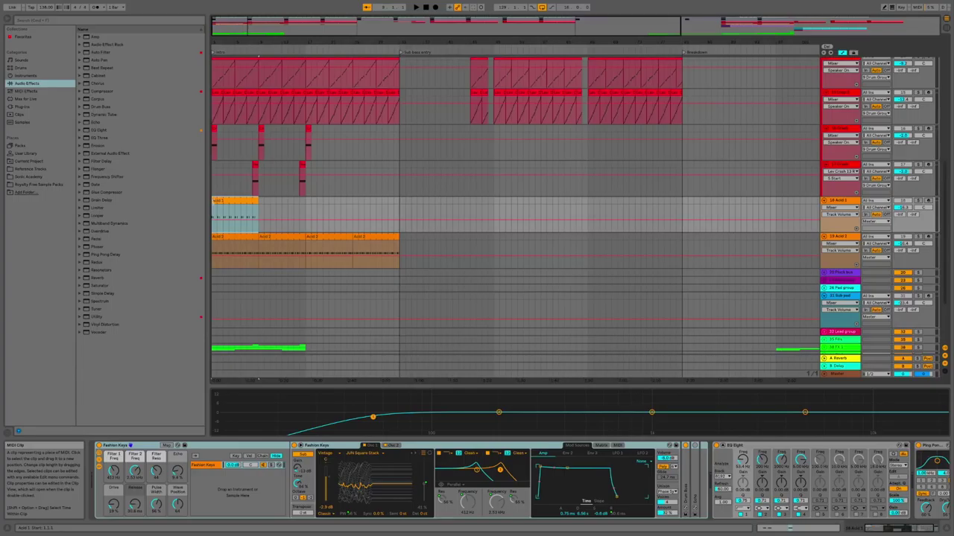
{"action": "key", "text": "super+v"}
{"action": "key", "text": "super+v"}
{"action": "key", "text": "super+v"}
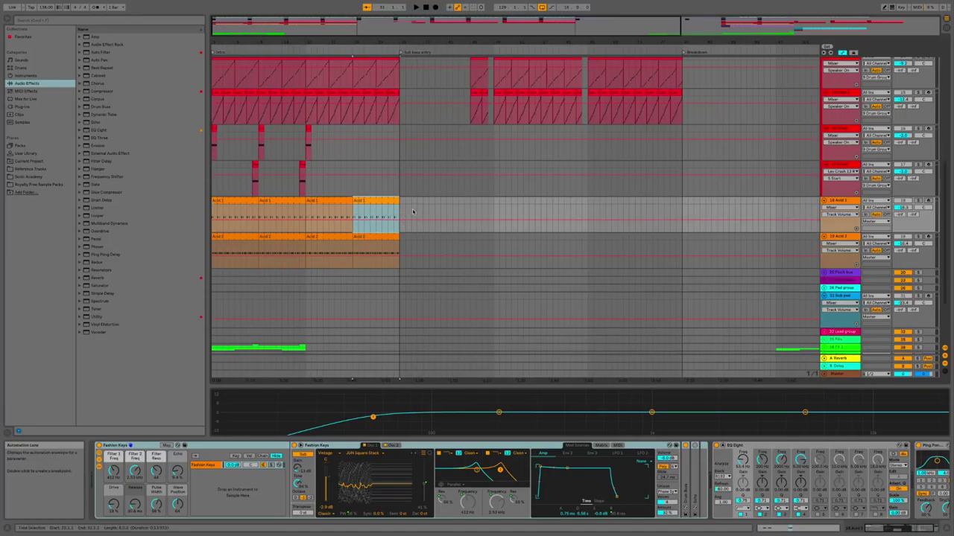
Copy the last intro Acid 1 clip to bar 50 and duplicate it four times, up to bar 90.
{"action": "left_click_drag", "start_coordinate": [379, 201], "coordinate": [523, 207]}
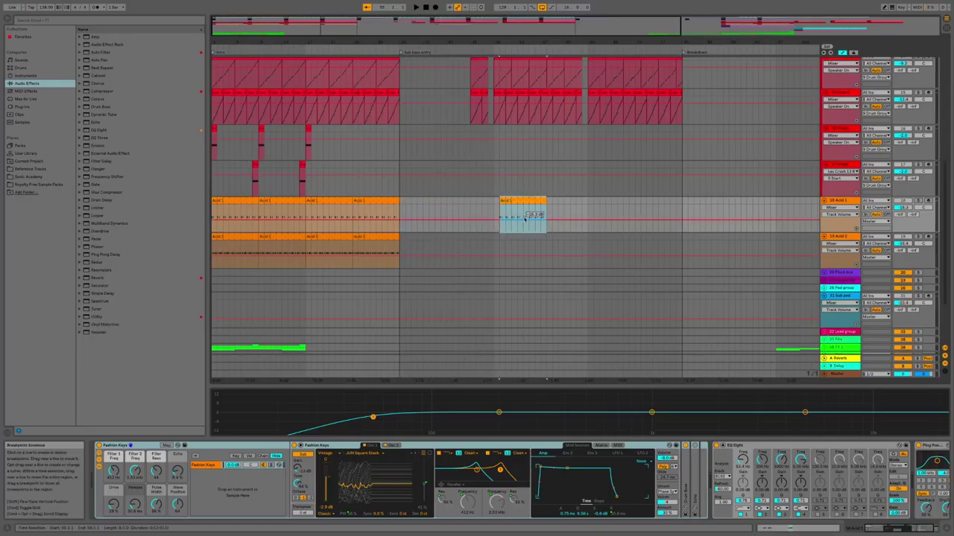
{"action": "key", "text": "super+d"}
{"action": "key", "text": "super+d"}
{"action": "key", "text": "super+d"}
{"action": "key", "text": "super+d"}
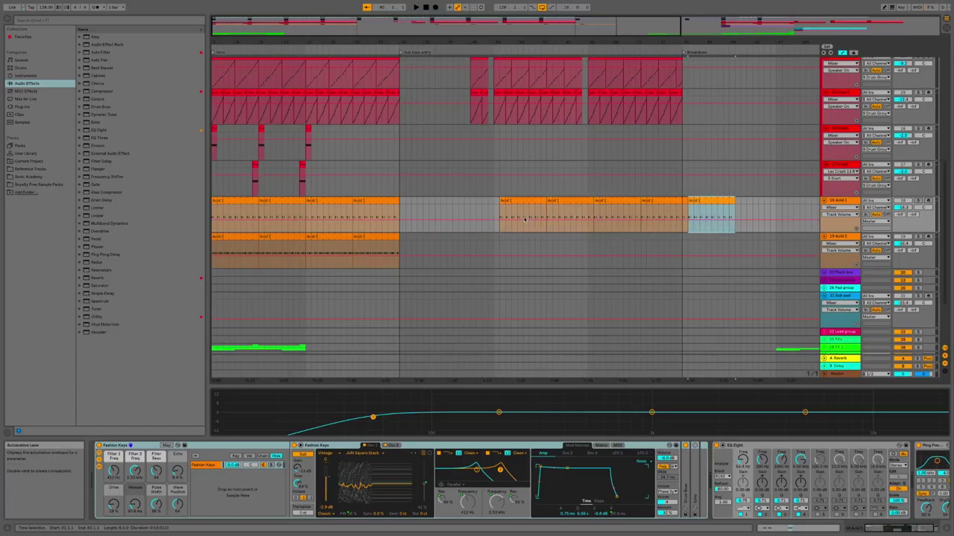
Shorten the bar 58 Acid 1 clip to end at bar 64, and move the three clips after it to bars 65, 73 and 81.
{"action": "scroll", "coordinate": [525, 218], "scroll_direction": "right", "scroll_amount": 3}
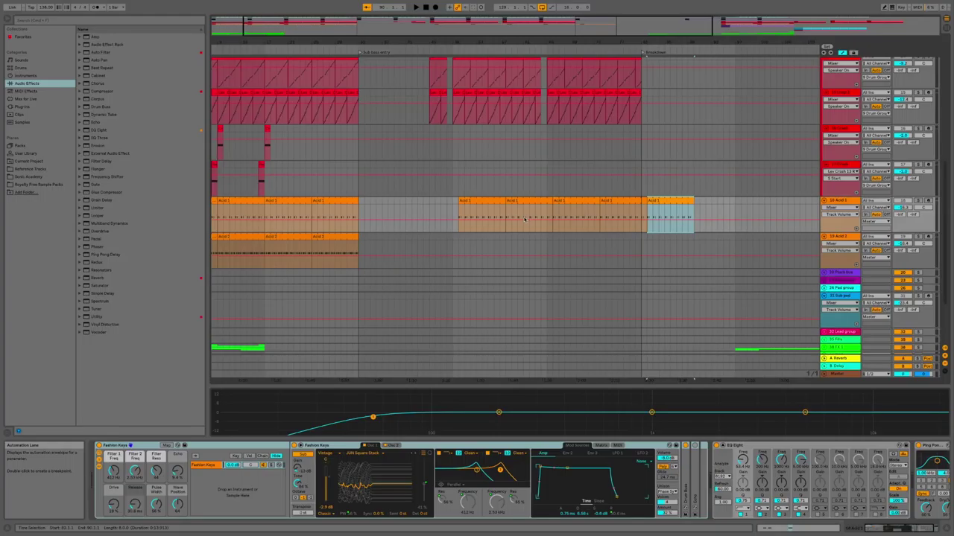
{"action": "left_click", "coordinate": [545, 198]}
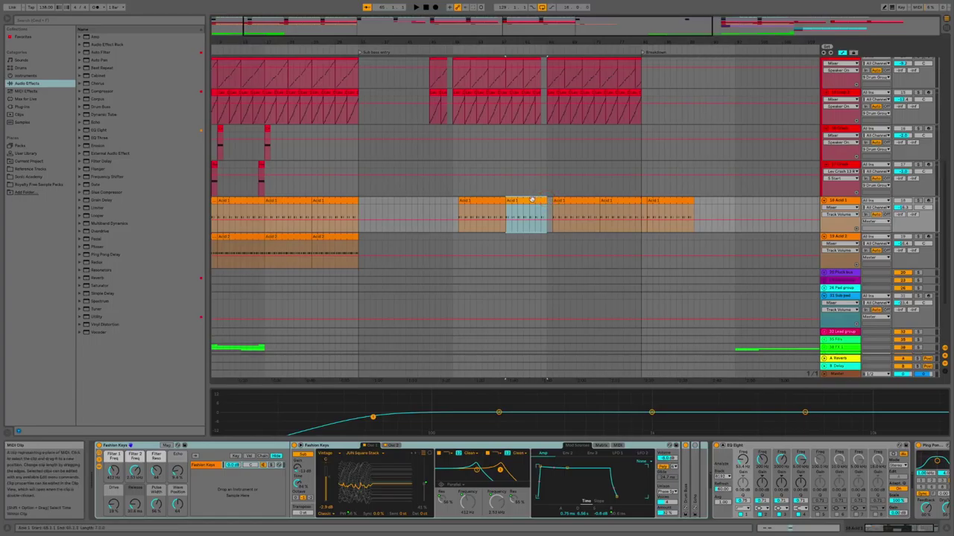
{"action": "scroll", "coordinate": [531, 200], "scroll_direction": "left", "scroll_amount": 2}
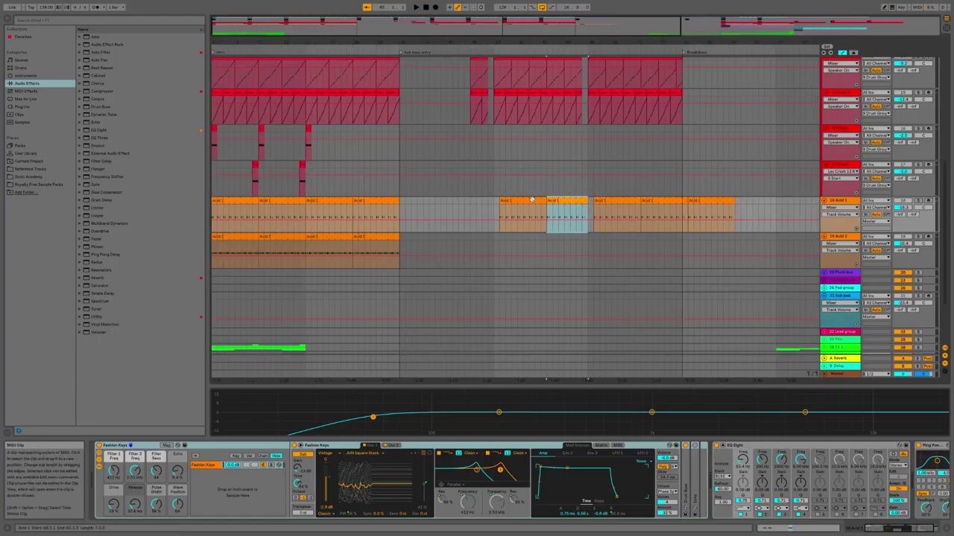
{"action": "left_click", "coordinate": [613, 202]}
{"action": "left_click", "coordinate": [612, 201]}
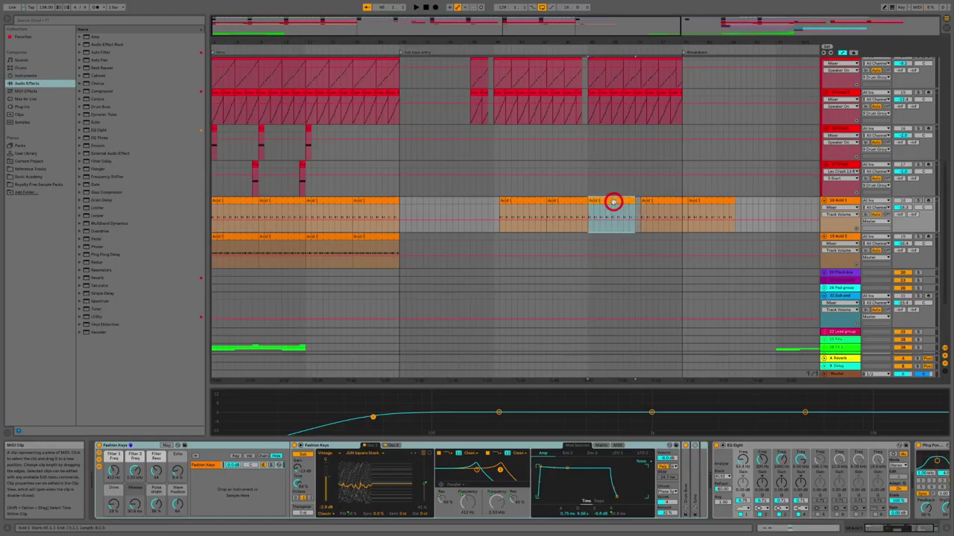
{"action": "left_click", "coordinate": [644, 202]}
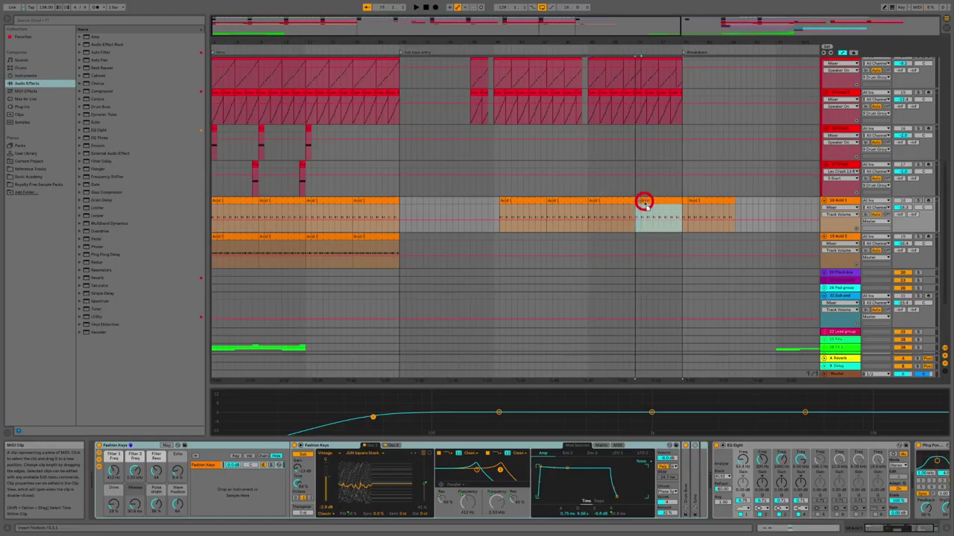
{"action": "left_click", "coordinate": [695, 201]}
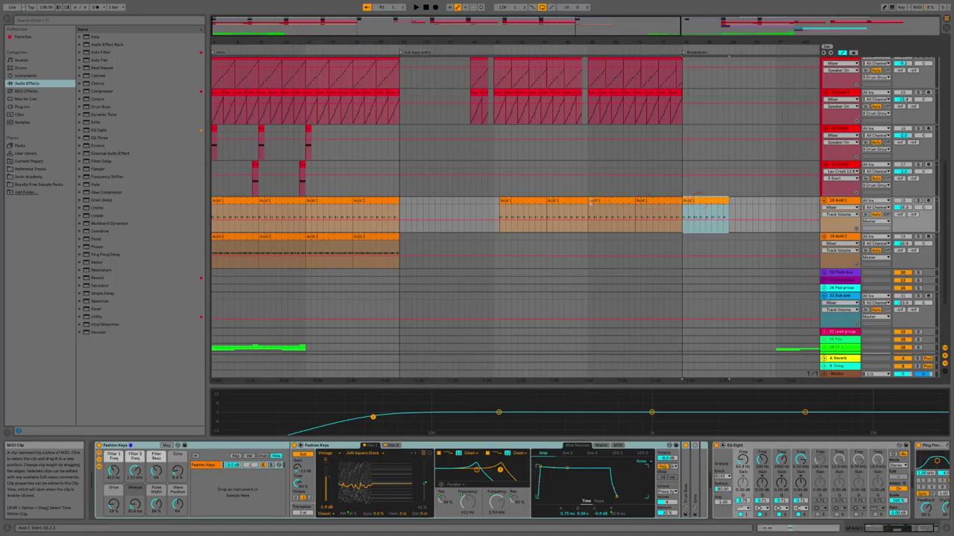
{"action": "left_click", "coordinate": [583, 201]}
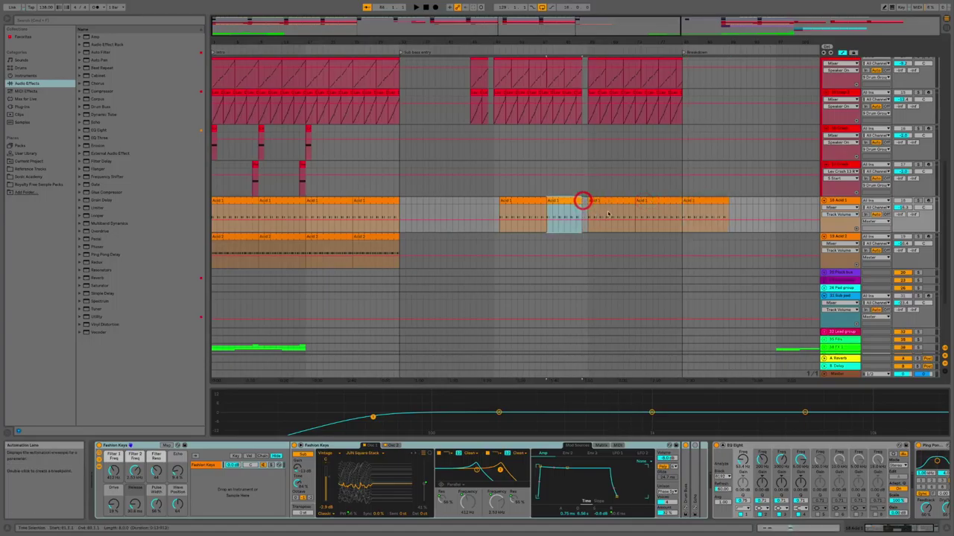
Delete the Acid 1 clip at bar 113, directly after the breakdown.
{"action": "left_click", "coordinate": [607, 212]}
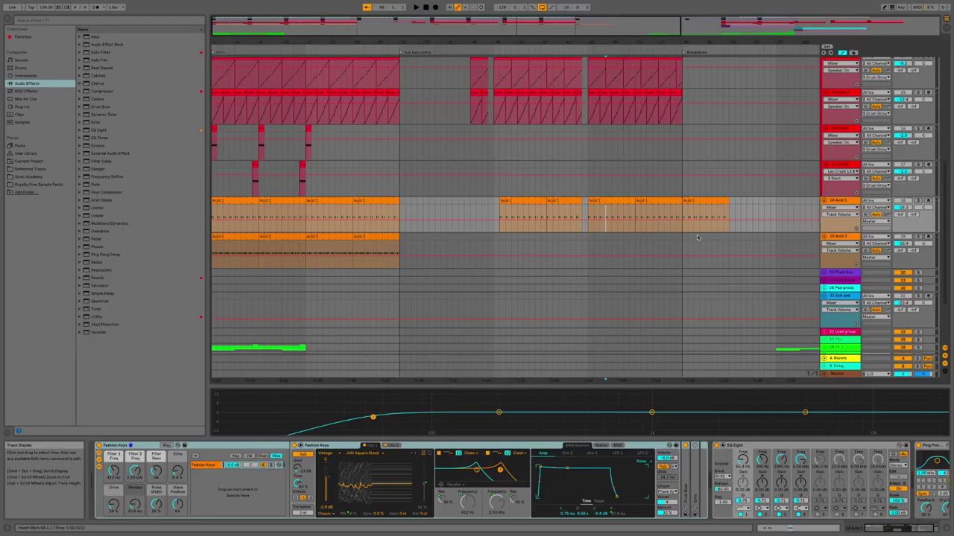
{"action": "scroll", "coordinate": [697, 237], "scroll_direction": "right", "scroll_amount": 5}
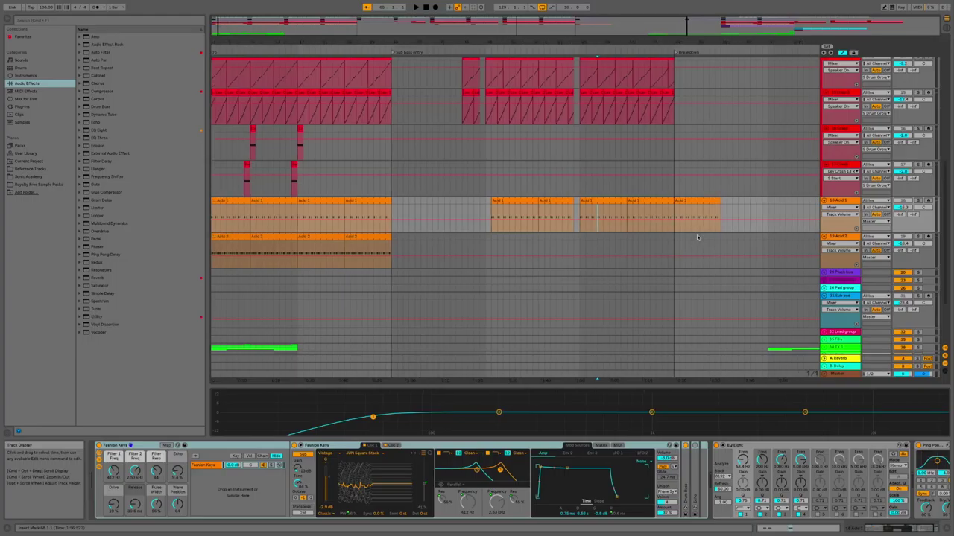
{"action": "scroll", "coordinate": [697, 237], "scroll_direction": "right", "scroll_amount": 6}
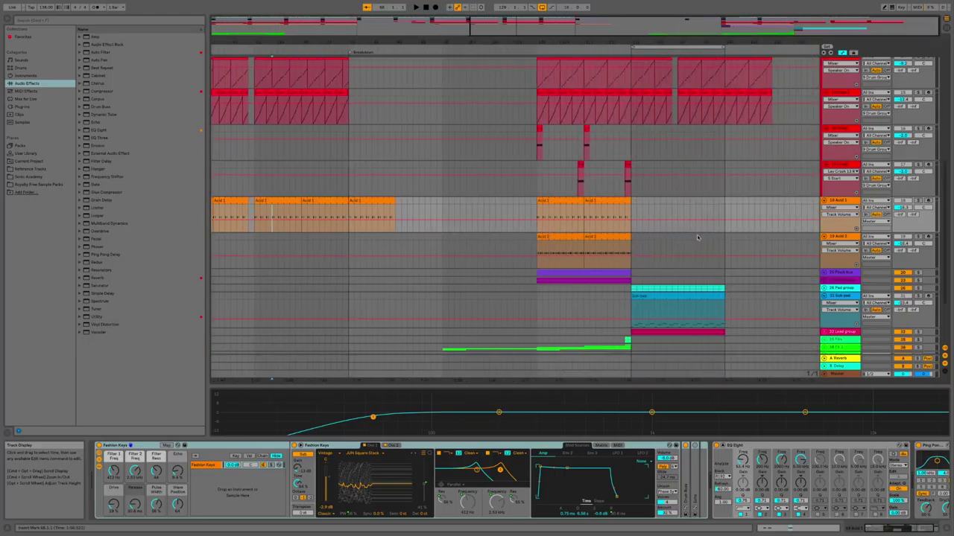
{"action": "left_click", "coordinate": [562, 201]}
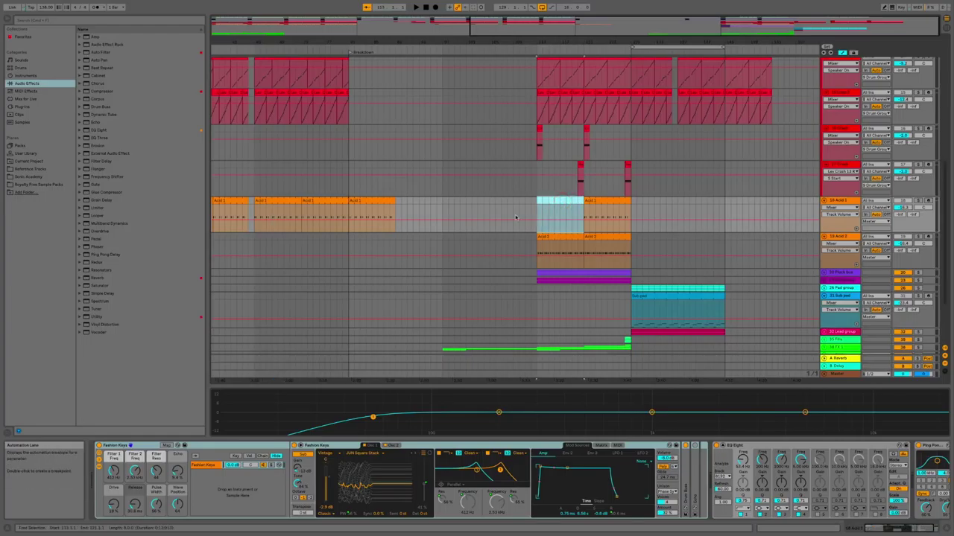
{"action": "scroll", "coordinate": [515, 216], "scroll_direction": "left", "scroll_amount": 10}
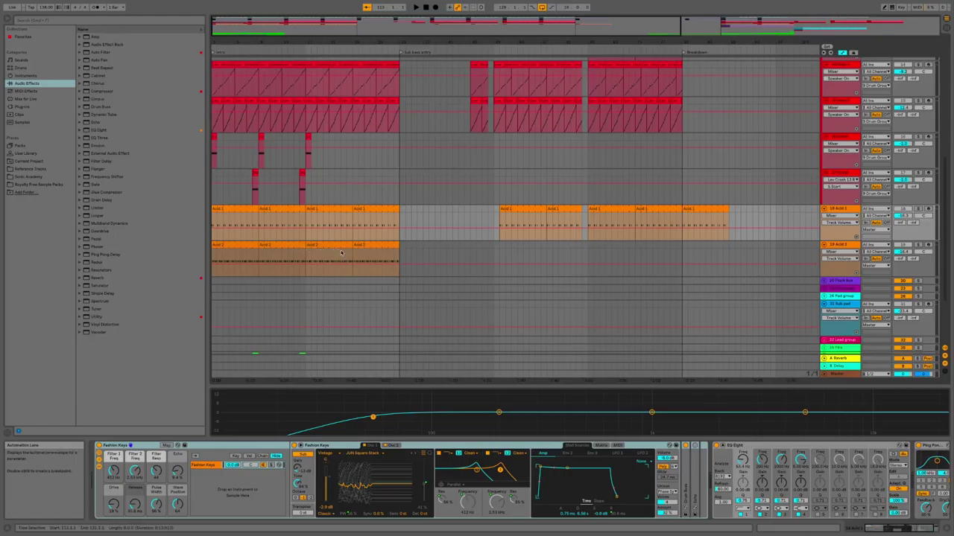
Shorten the last intro Acid 2 clip to end at bar 32.
{"action": "scroll", "coordinate": [341, 253], "scroll_direction": "up", "scroll_amount": 8}
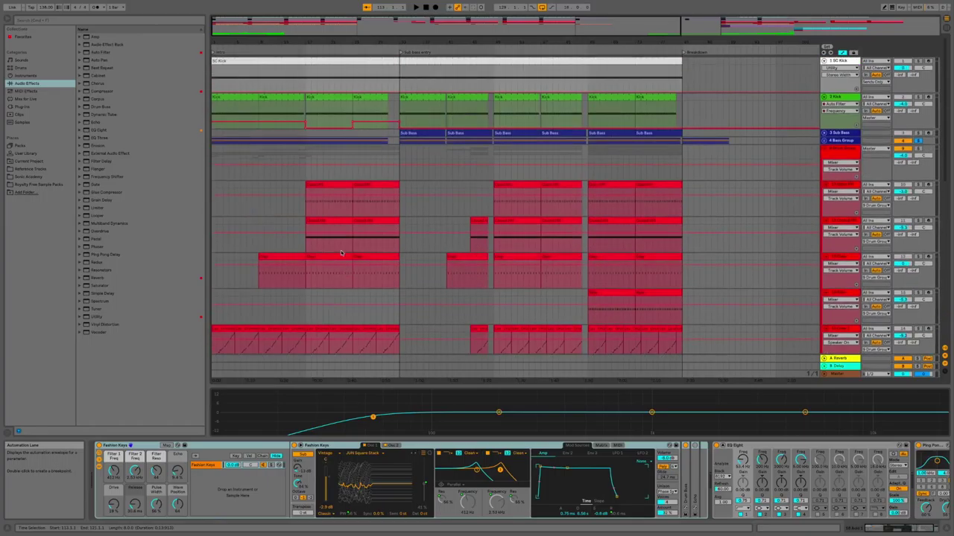
{"action": "scroll", "coordinate": [341, 254], "scroll_direction": "down", "scroll_amount": 8}
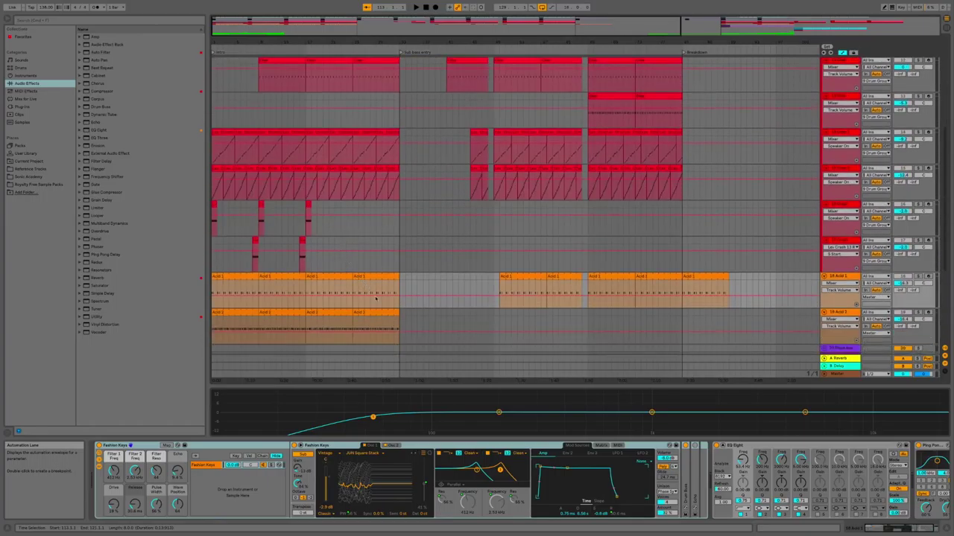
{"action": "left_click", "coordinate": [394, 312]}
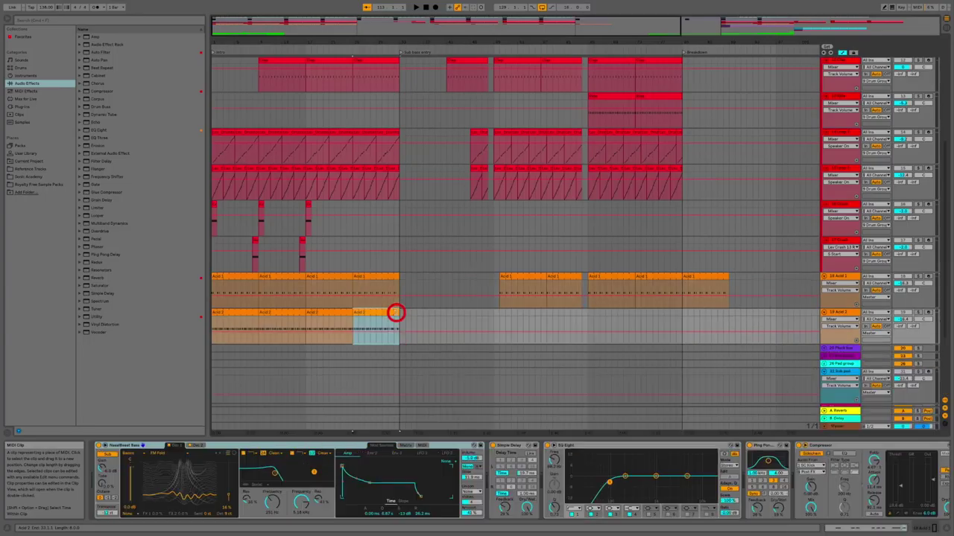
Copy the Acid 2 clip at bar 17 to the sub bass entry at bar 33 and duplicate it to bar 41.
{"action": "left_click", "coordinate": [329, 316]}
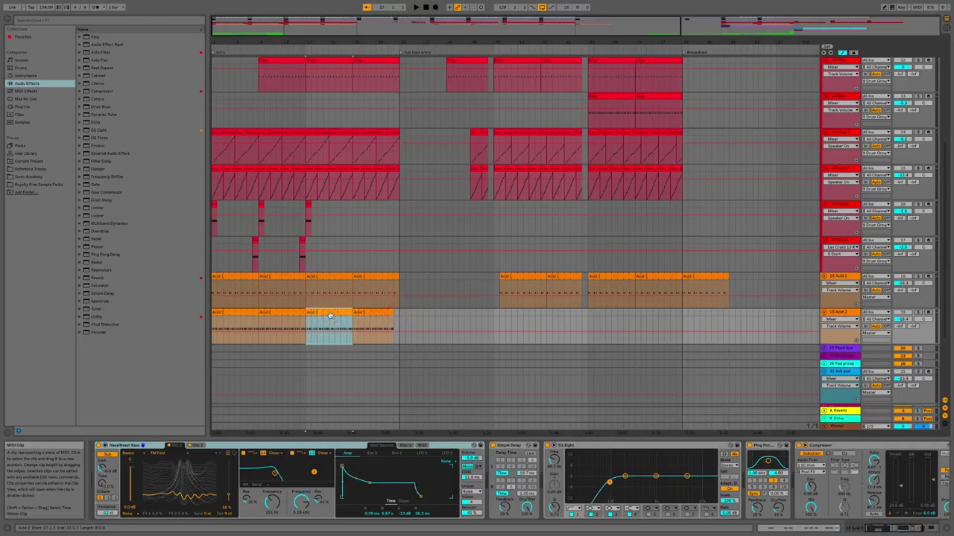
{"action": "left_click_drag", "start_coordinate": [330, 316], "coordinate": [423, 318]}
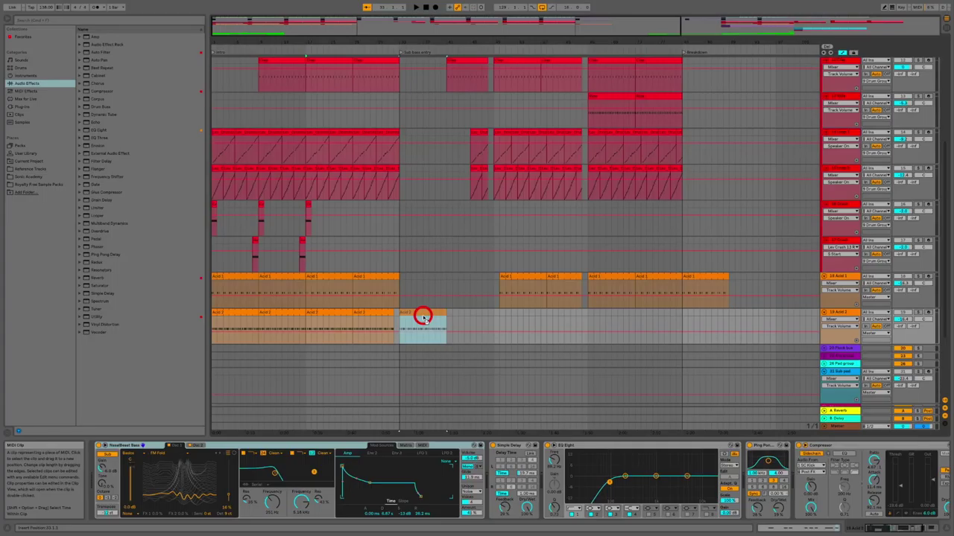
{"action": "left_click", "coordinate": [422, 317]}
{"action": "key", "text": "super+d"}
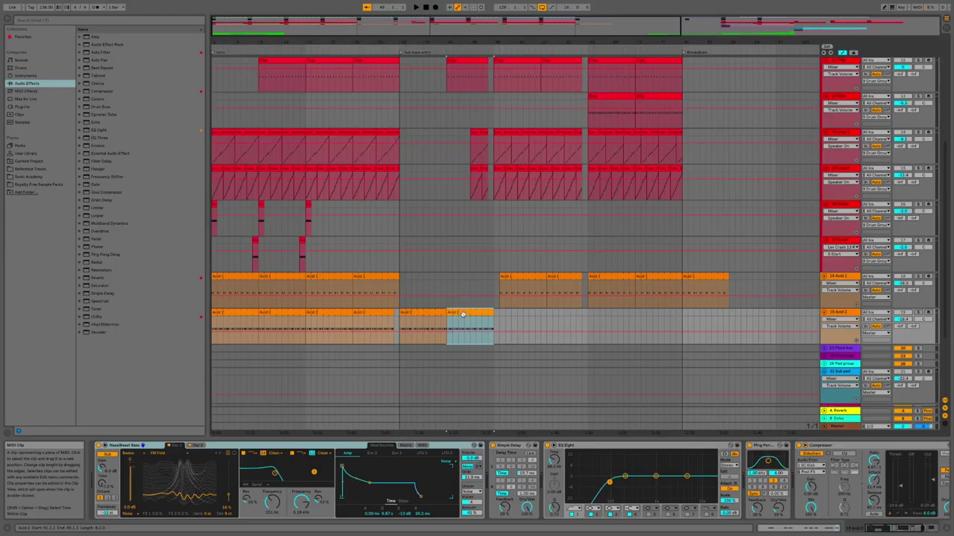
{"action": "left_click", "coordinate": [488, 311]}
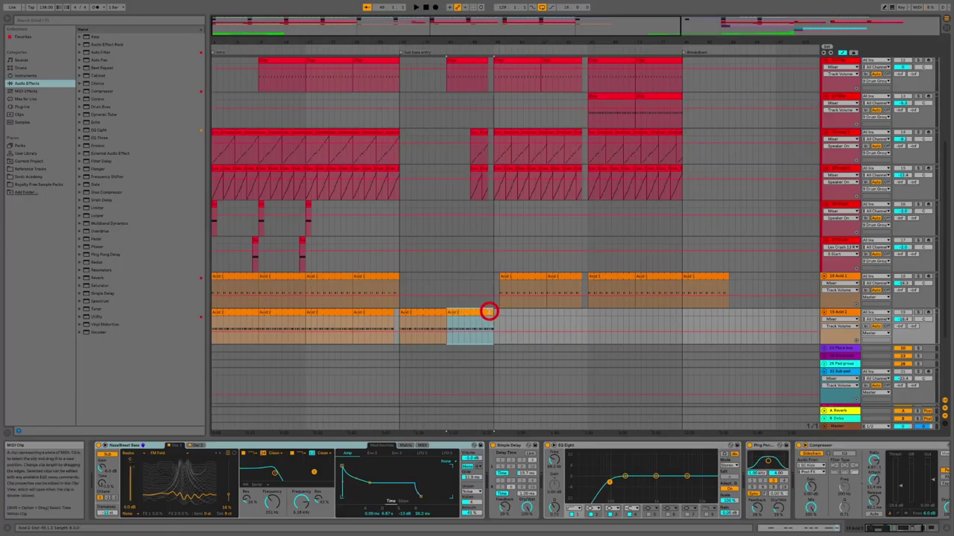
{"action": "left_click_drag", "start_coordinate": [488, 310], "coordinate": [451, 312]}
{"action": "left_click", "coordinate": [412, 312]}
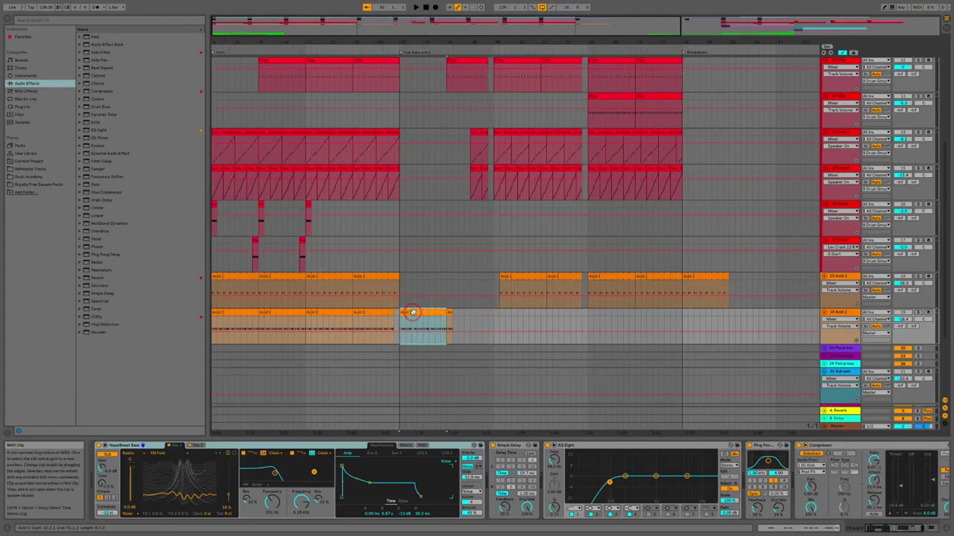
{"action": "key", "text": "super+d"}
Shorten the bar 41 Acid 2 clip to end at bar 48, and duplicate it together with the bar 33 clip, starting at bar 49.
{"action": "left_click", "coordinate": [488, 312]}
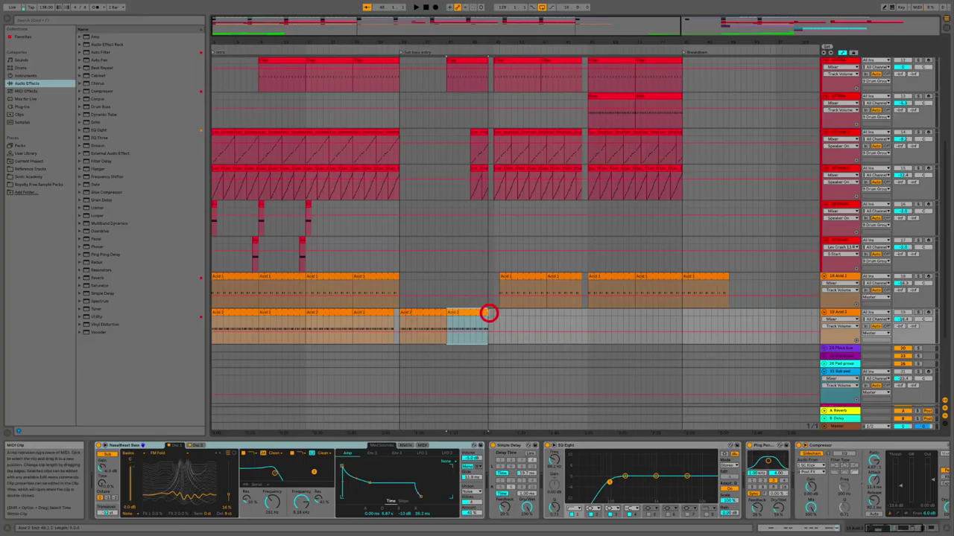
{"action": "left_click", "coordinate": [437, 312]}
{"action": "left_click", "coordinate": [462, 311], "text": "shift"}
{"action": "key", "text": "super+d"}
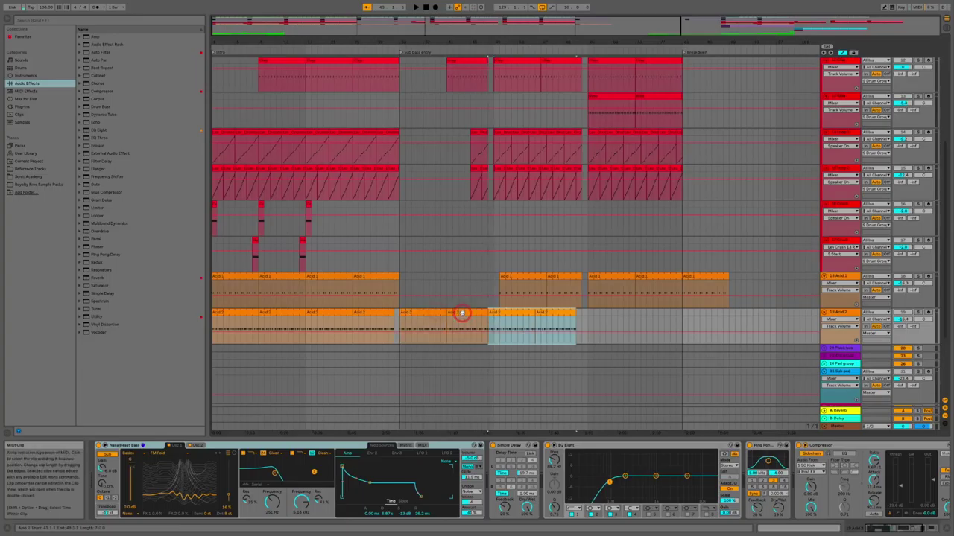
{"action": "left_click_drag", "start_coordinate": [496, 313], "coordinate": [507, 313]}
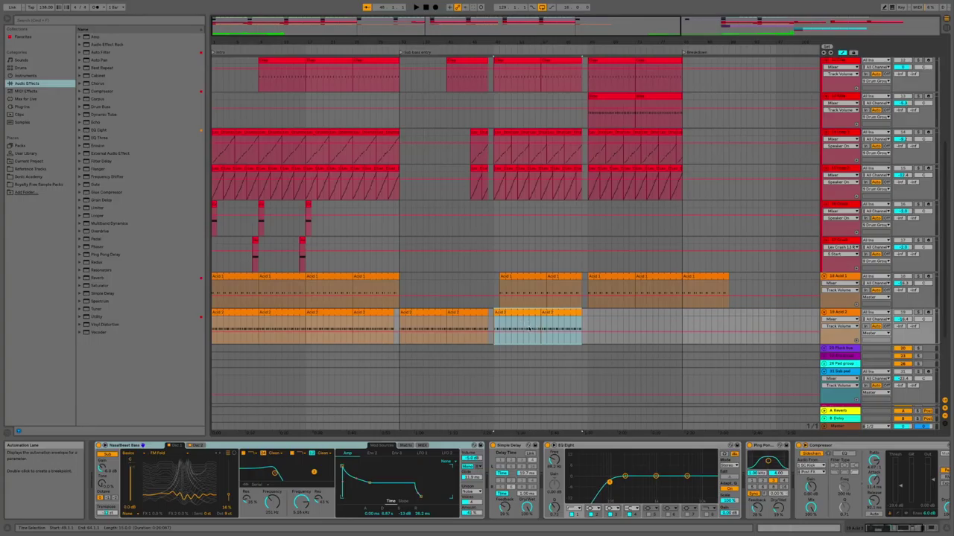
Copy the Acid 2 clip at bar 49 and paste it three times in a row from bar 65, at bars 65, 73 and 81.
{"action": "left_click", "coordinate": [522, 315]}
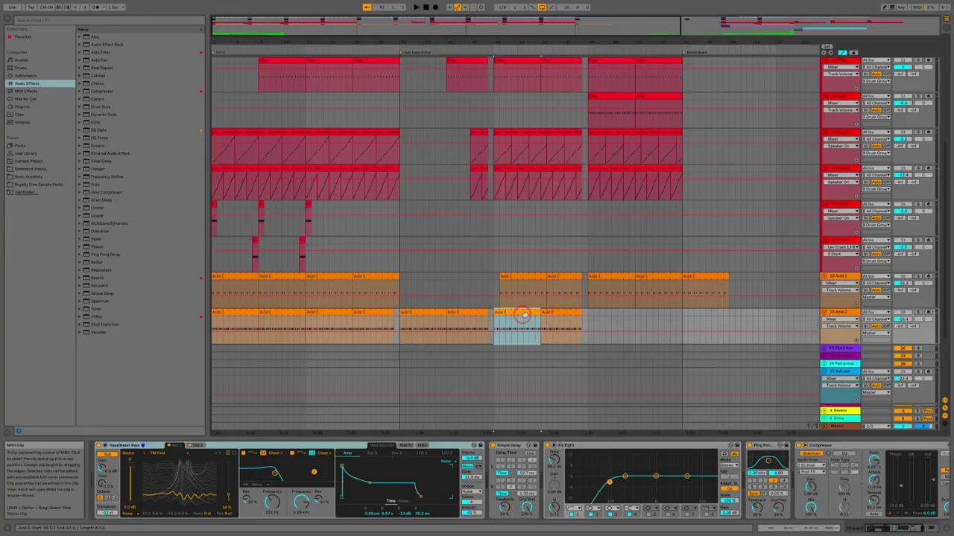
{"action": "left_click", "coordinate": [588, 320]}
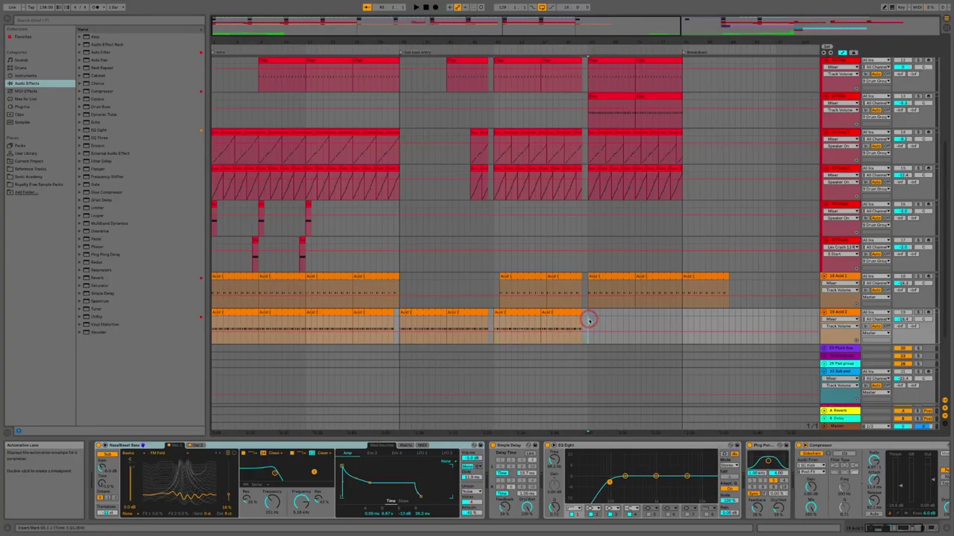
{"action": "key", "text": "ctrl+v"}
{"action": "key", "text": "ctrl+v"}
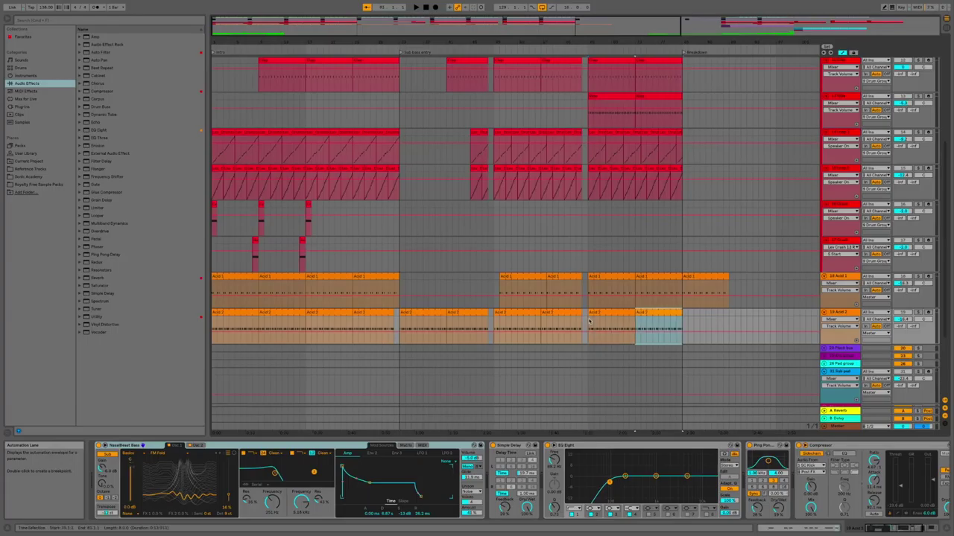
{"action": "key", "text": "ctrl+v"}
Delete the Acid 2 clip at bar 113, directly after the breakdown.
{"action": "scroll", "coordinate": [588, 320], "scroll_direction": "right", "scroll_amount": 3}
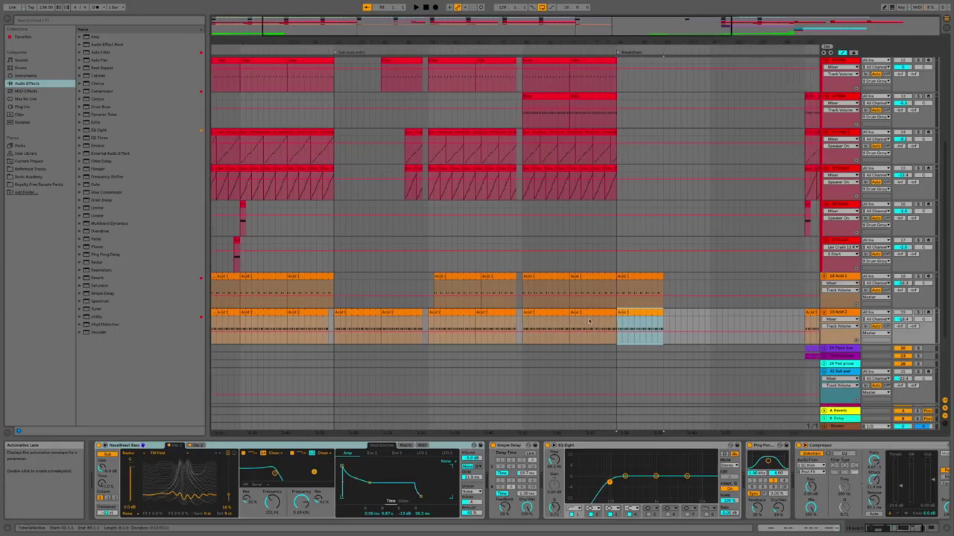
{"action": "scroll", "coordinate": [588, 320], "scroll_direction": "right", "scroll_amount": 4}
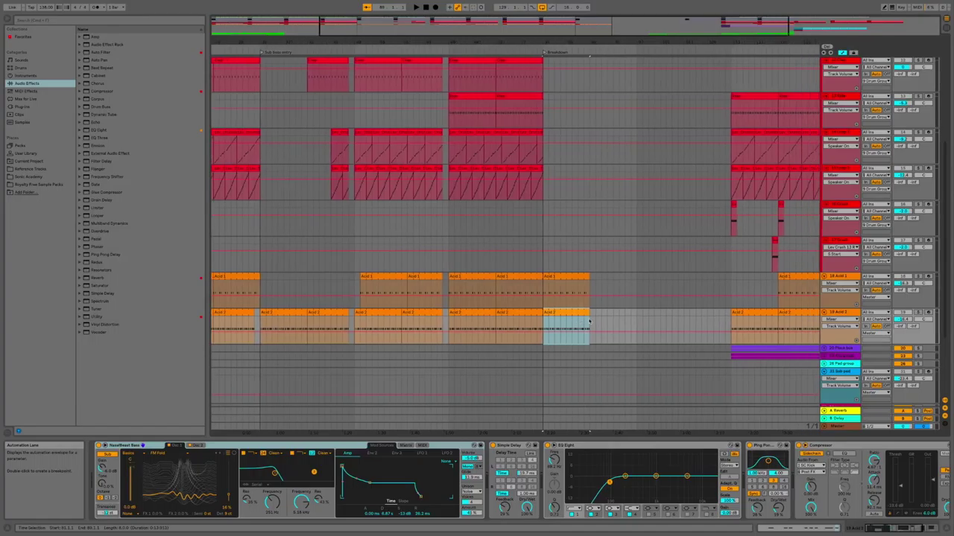
{"action": "scroll", "coordinate": [588, 320], "scroll_direction": "right", "scroll_amount": 10}
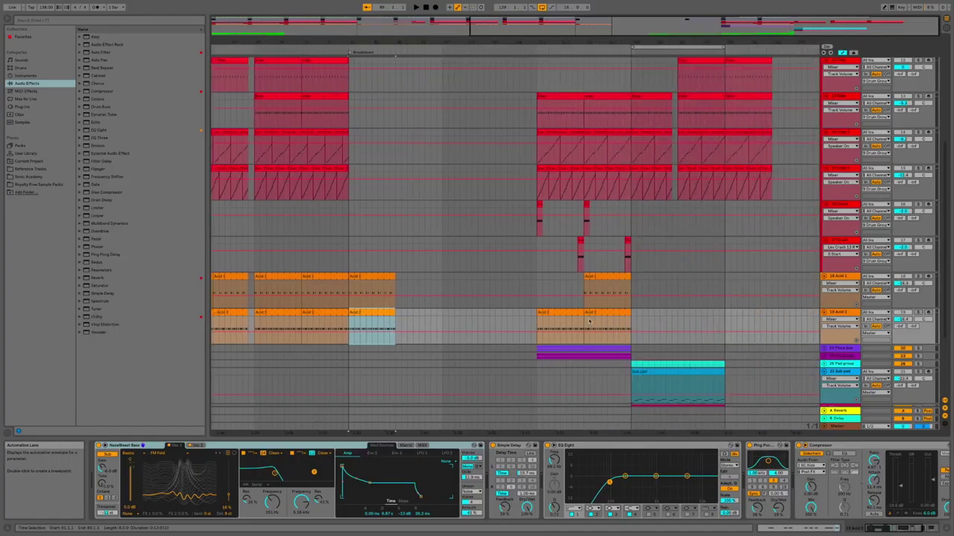
{"action": "left_click", "coordinate": [560, 314]}
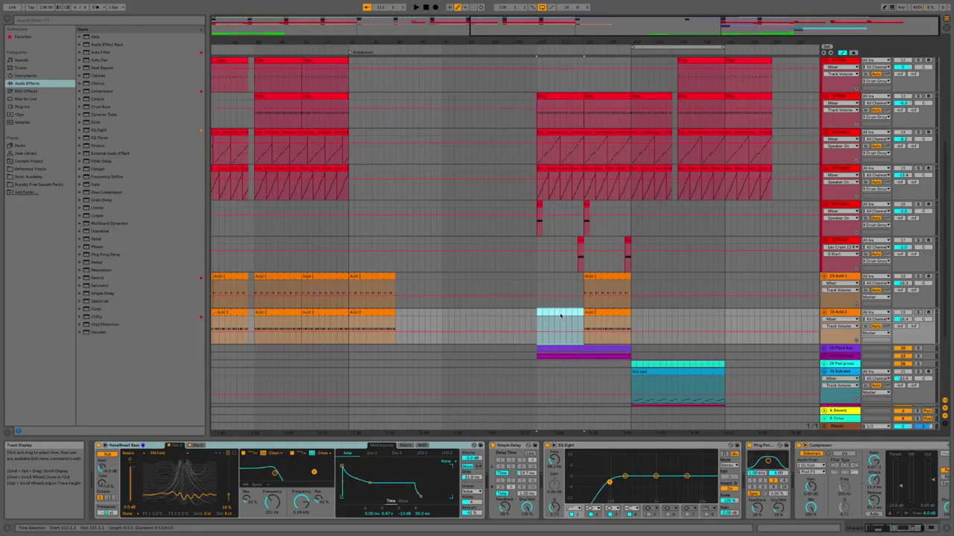
Show the Auto Filter frequency automation on the Acid 2 track.
{"action": "scroll", "coordinate": [561, 315], "scroll_direction": "left", "scroll_amount": 10}
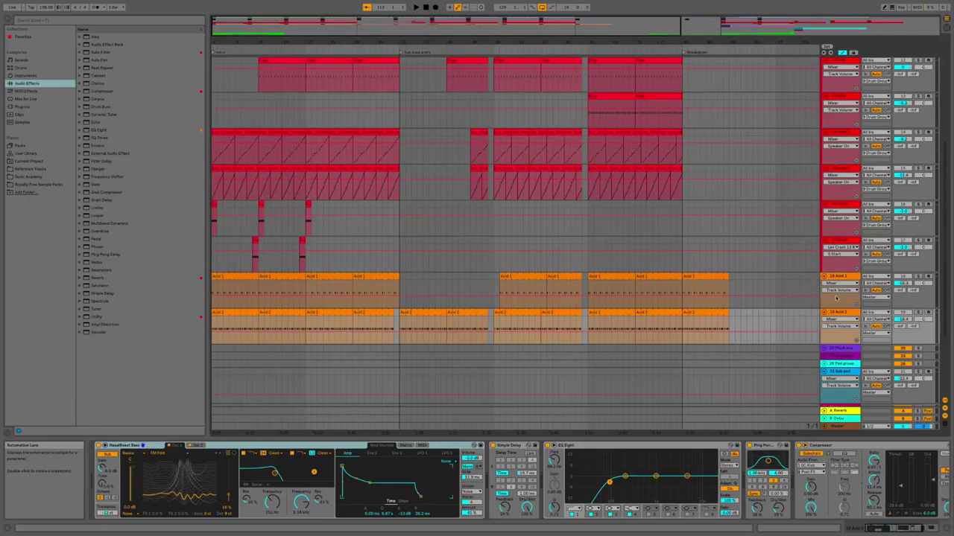
{"action": "left_click", "coordinate": [835, 319]}
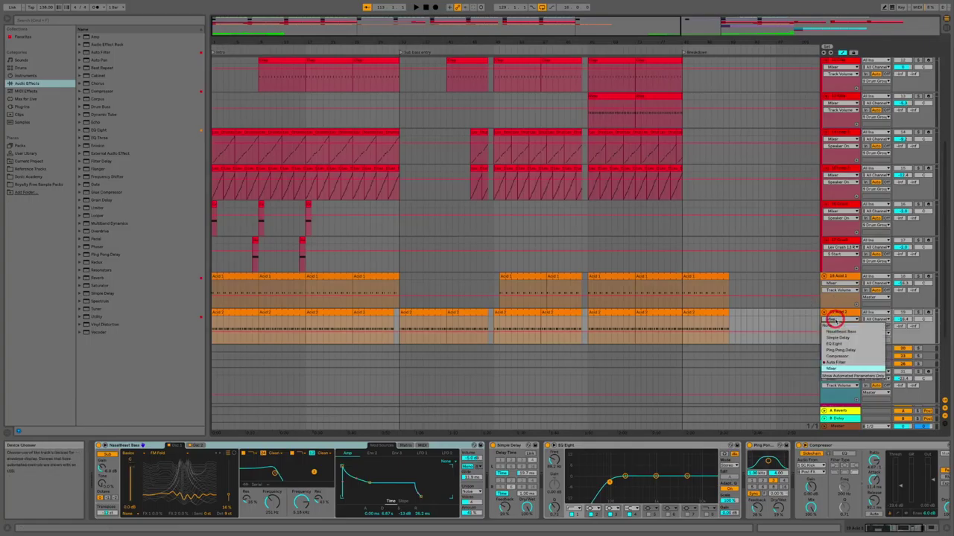
{"action": "left_click", "coordinate": [836, 362]}
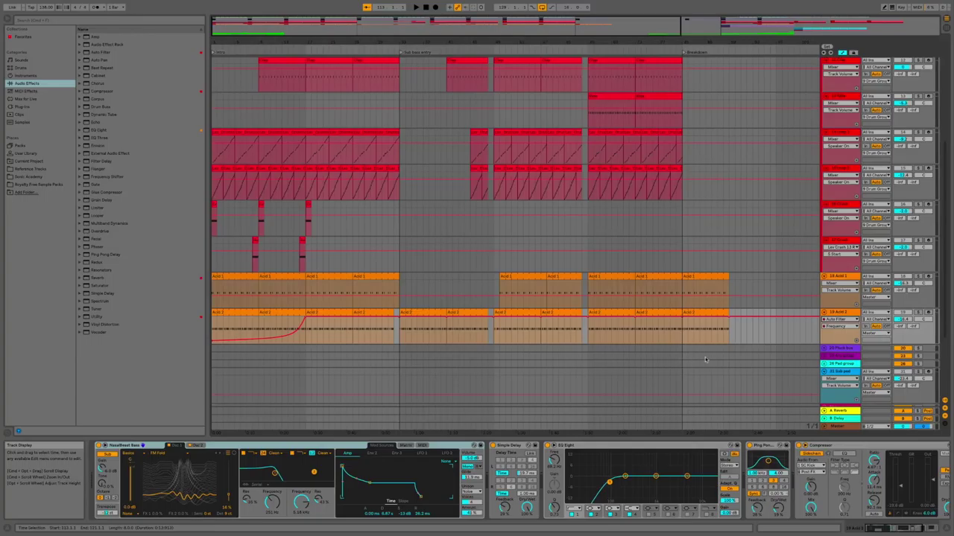
Group the Acid 1 and Acid 2 tracks.
{"action": "left_click", "coordinate": [848, 313]}
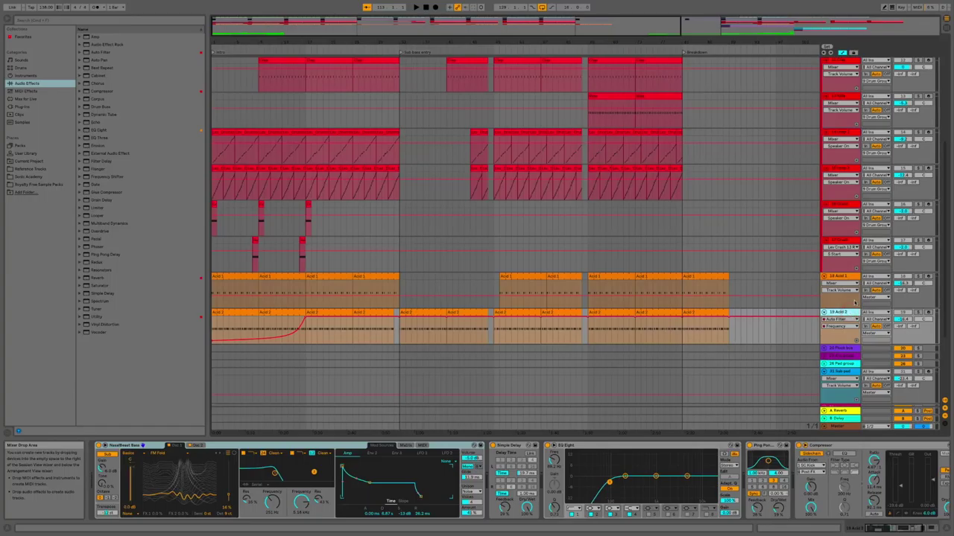
{"action": "left_click", "coordinate": [848, 276]}
{"action": "right_click", "coordinate": [848, 277]}
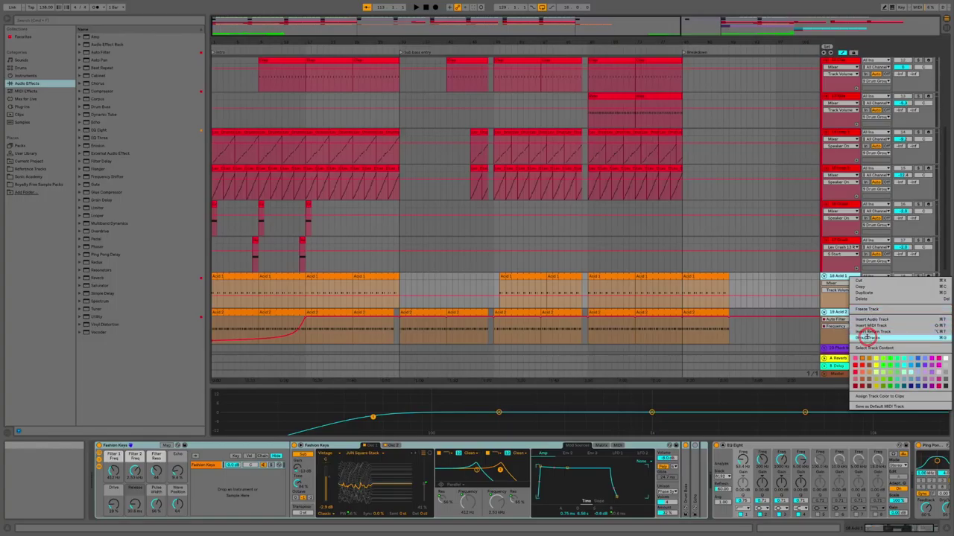
{"action": "left_click", "coordinate": [867, 337]}
Rename the new group track holding the two acid tracks as Acid Group.
{"action": "right_click", "coordinate": [840, 278]}
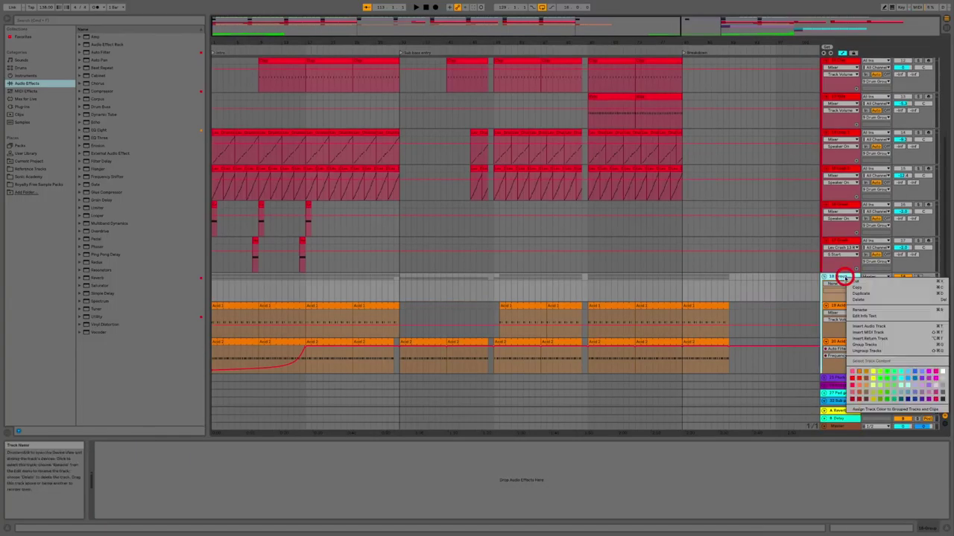
{"action": "left_click", "coordinate": [866, 310]}
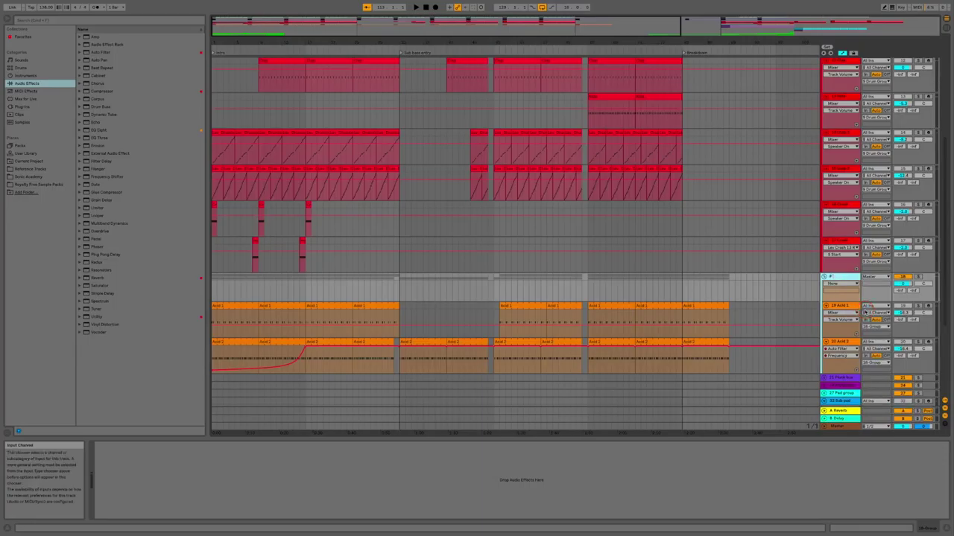
{"action": "key", "text": "Return"}
{"action": "right_click", "coordinate": [843, 278]}
{"action": "left_click", "coordinate": [863, 309]}
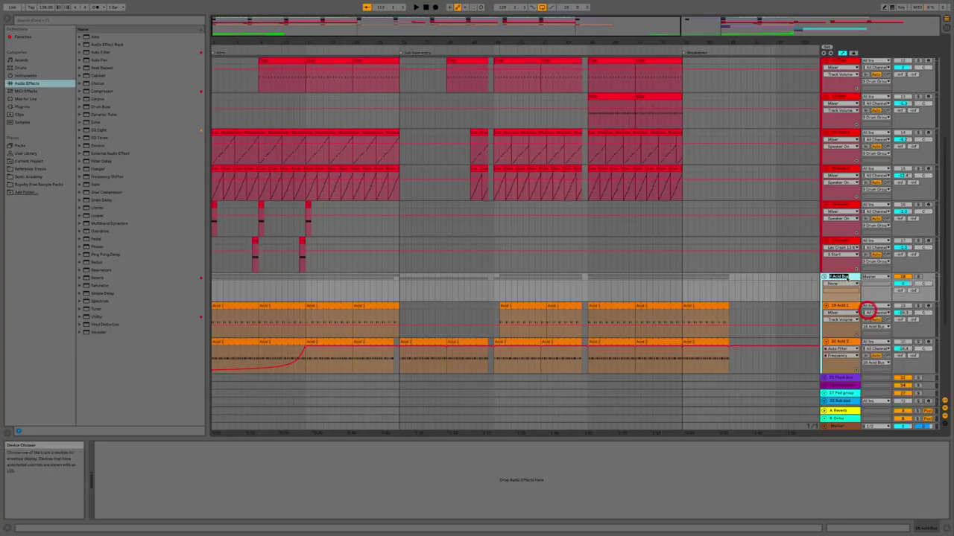
{"action": "left_click", "coordinate": [845, 275]}
{"action": "type", "text": "Group"}
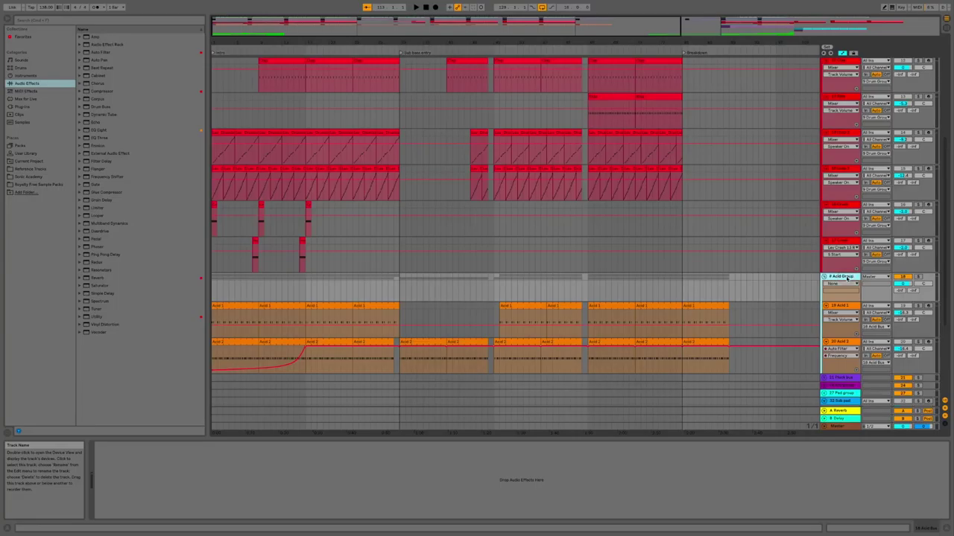
{"action": "key", "text": "Return"}
Add an Auto Filter from the Favorites collection to the Acid Group track.
{"action": "left_click", "coordinate": [850, 277]}
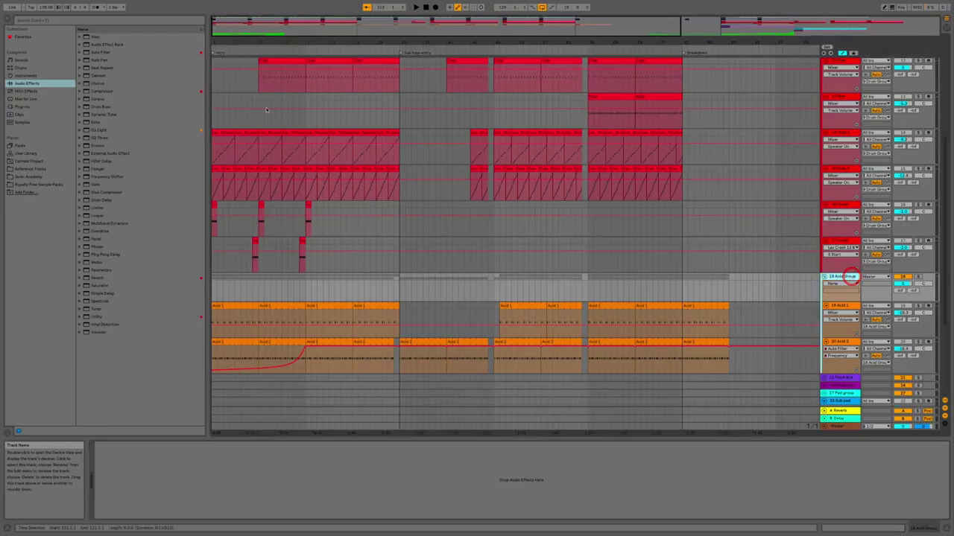
{"action": "left_click", "coordinate": [36, 36]}
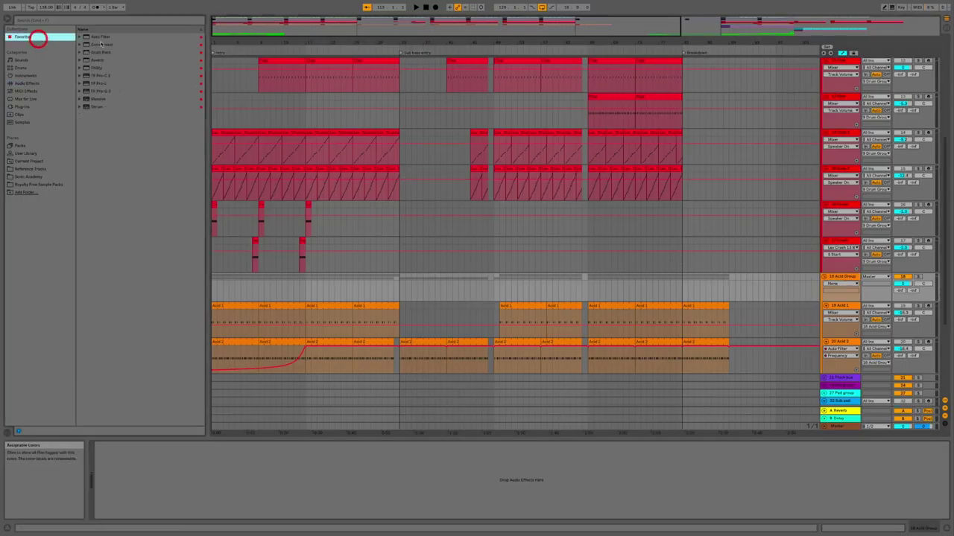
{"action": "left_click", "coordinate": [117, 37]}
{"action": "double_click", "coordinate": [117, 37]}
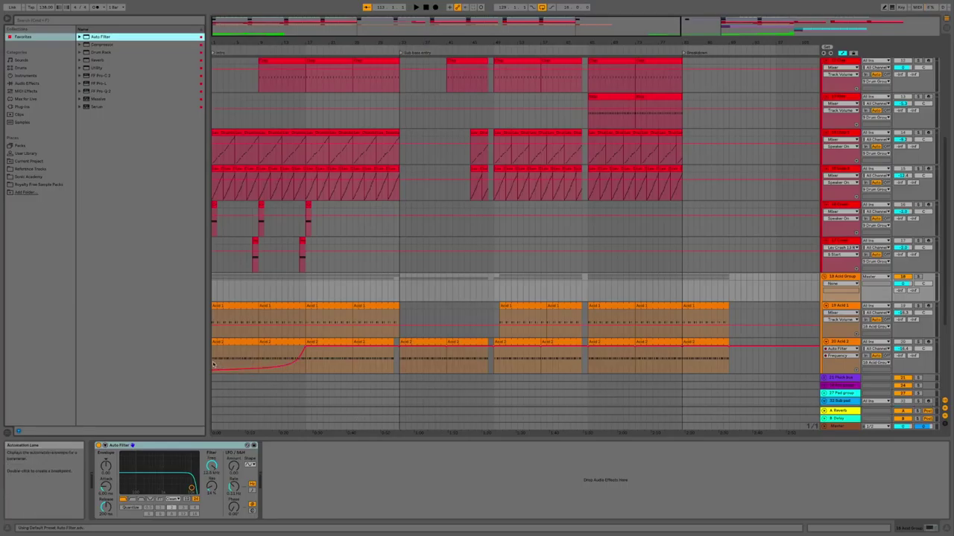
Copy the opening 16 bars of Auto Filter frequency automation from Acid 2 to the start of the Acid Group's Auto Filter frequency lane.
{"action": "left_click_drag", "start_coordinate": [215, 362], "coordinate": [306, 365]}
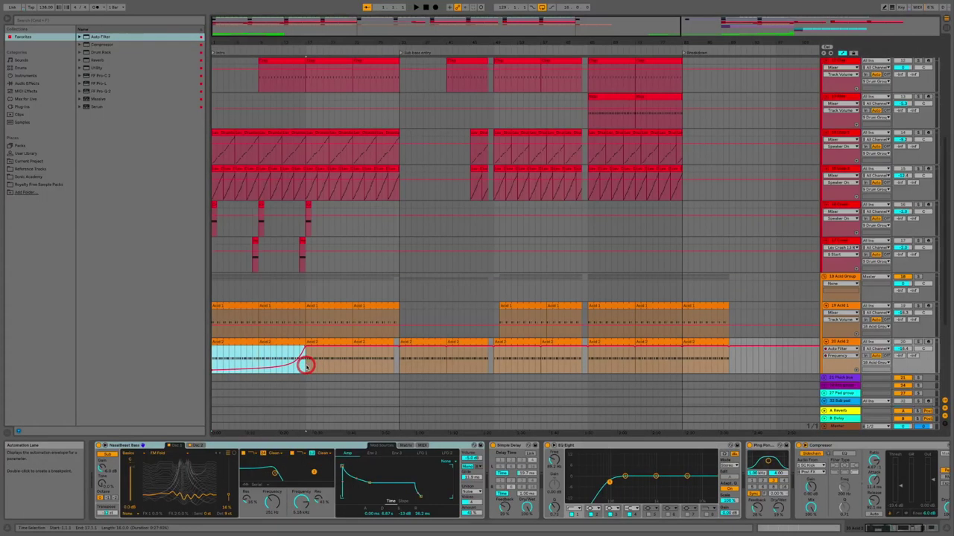
{"action": "left_click", "coordinate": [212, 292]}
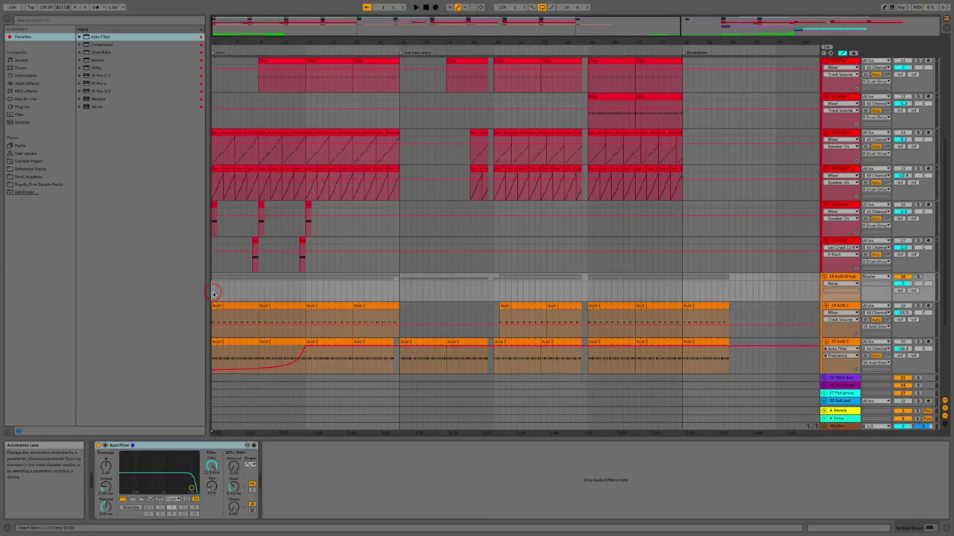
{"action": "left_click", "coordinate": [213, 465]}
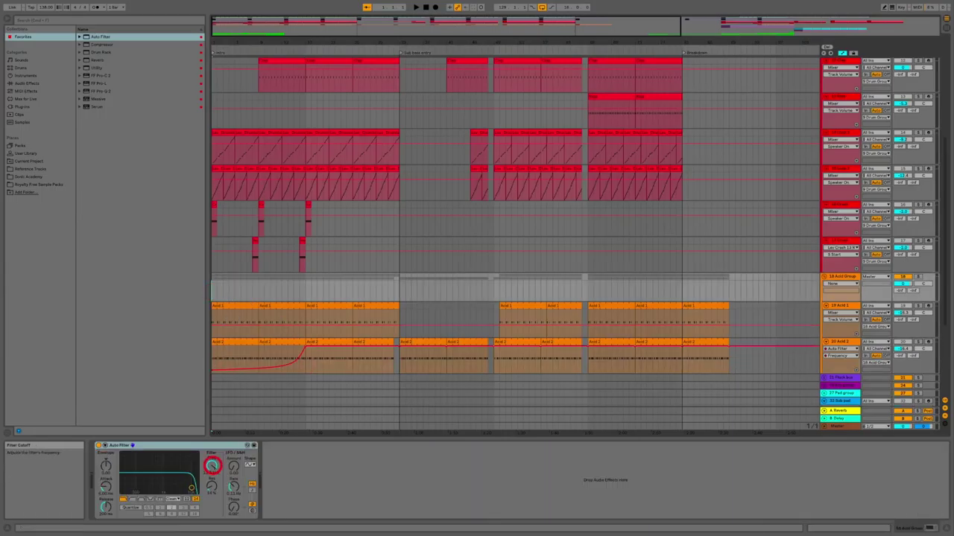
{"action": "left_click", "coordinate": [214, 294]}
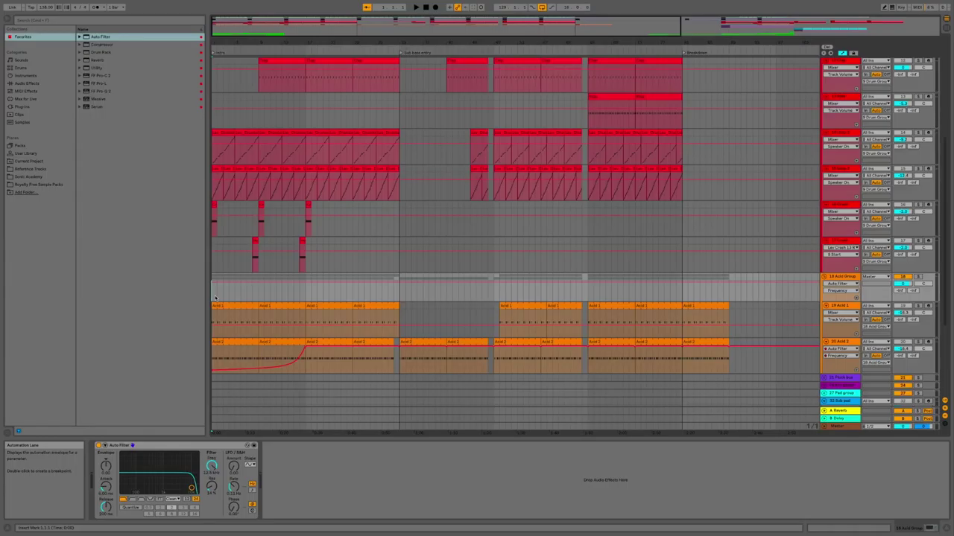
{"action": "key", "text": "ctrl+v"}
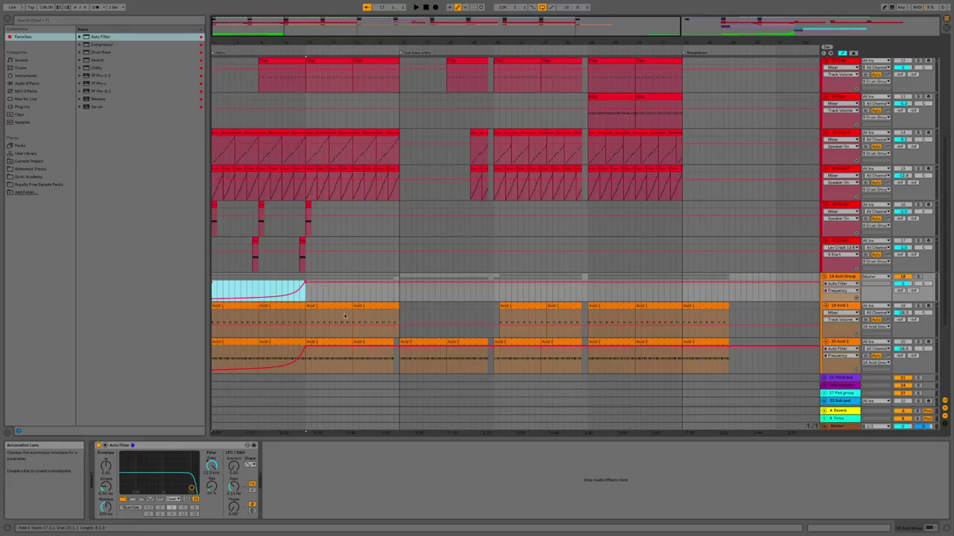
Delete the Auto Filter device from the Acid 2 track.
{"action": "left_click", "coordinate": [845, 341]}
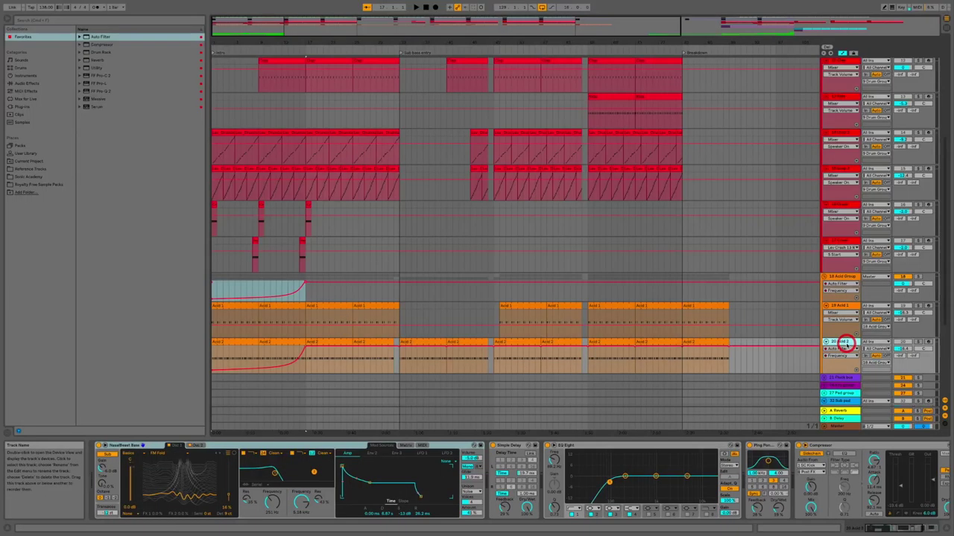
{"action": "left_click", "coordinate": [795, 446]}
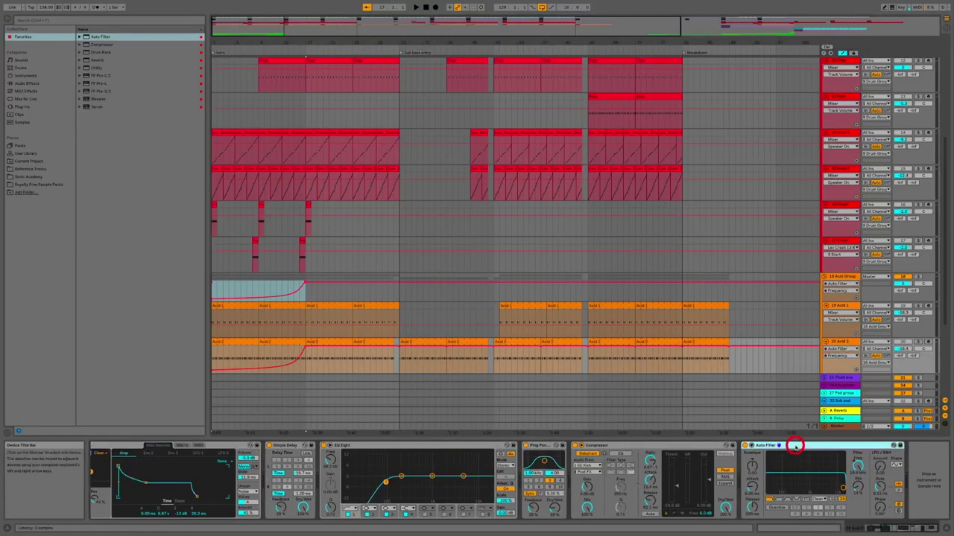
{"action": "key", "text": "Delete"}
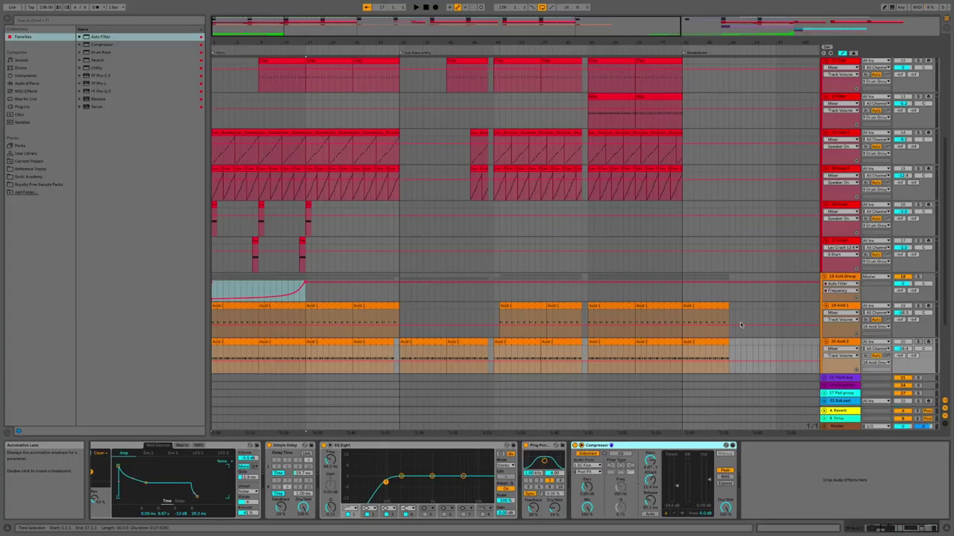
Keep the Acid Group filter frequency open until just before the Sub bass entry marker, then drop it to minimum at the marker.
{"action": "left_click", "coordinate": [397, 284]}
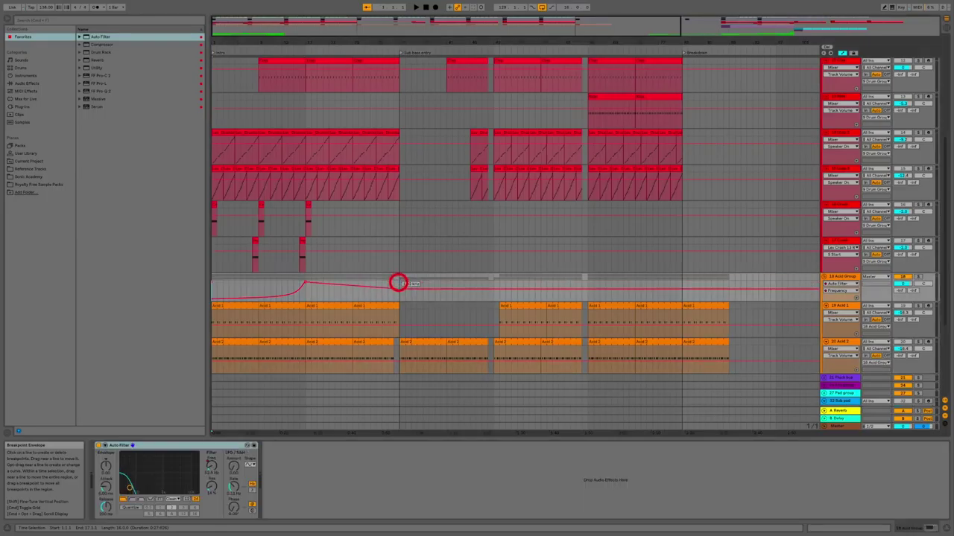
{"action": "left_click_drag", "start_coordinate": [398, 284], "coordinate": [397, 280]}
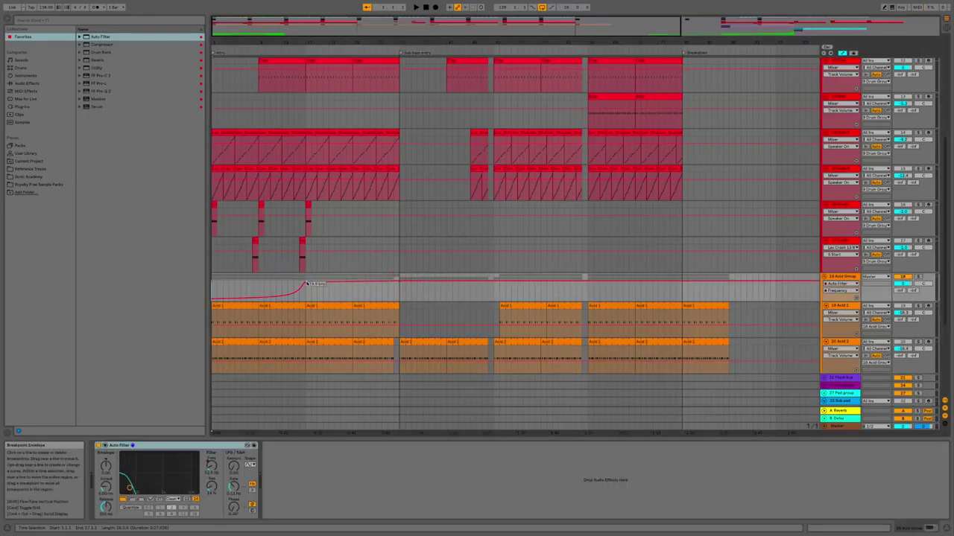
{"action": "left_click", "coordinate": [306, 282]}
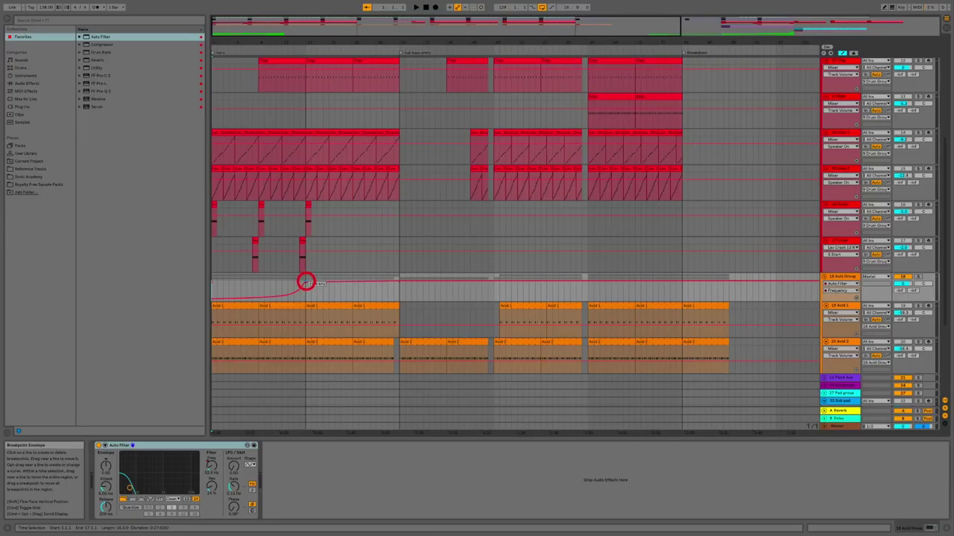
{"action": "left_click", "coordinate": [393, 281]}
{"action": "left_click", "coordinate": [399, 282]}
{"action": "left_click", "coordinate": [400, 282]}
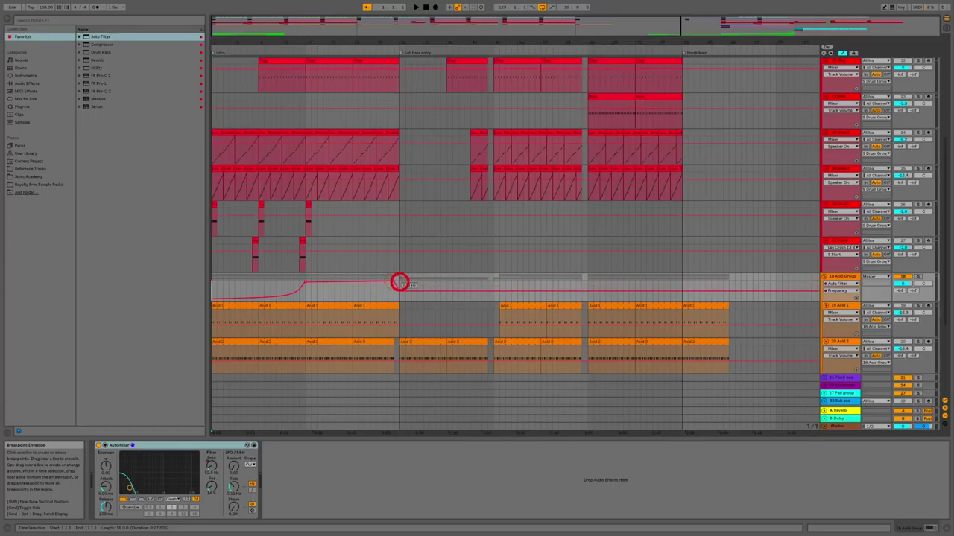
{"action": "left_click_drag", "start_coordinate": [399, 283], "coordinate": [399, 281]}
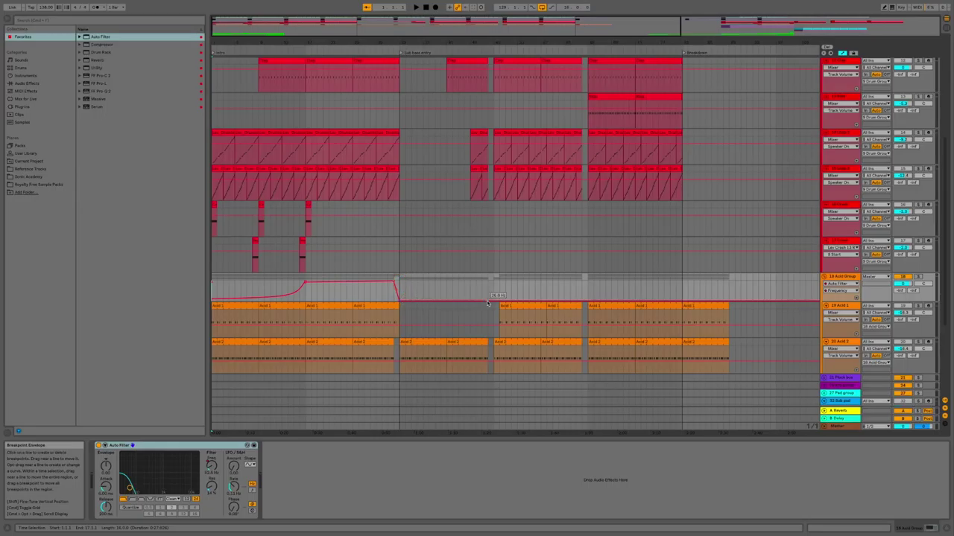
Ramp the Acid Group filter open over the 16 bars after Sub bass entry, then close it from Breakdown to the acid clips' end.
{"action": "left_click_drag", "start_coordinate": [493, 301], "coordinate": [493, 281]}
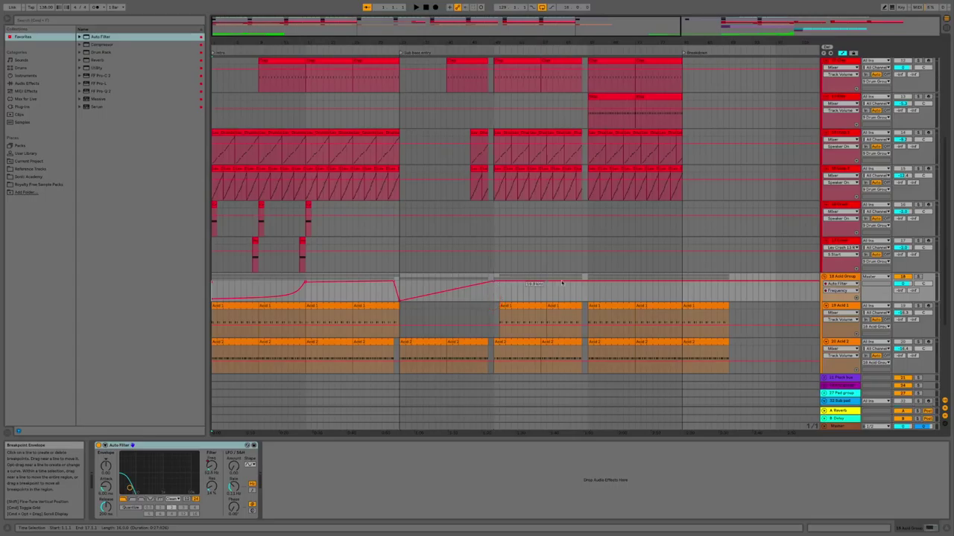
{"action": "left_click", "coordinate": [681, 281]}
{"action": "left_click_drag", "start_coordinate": [728, 283], "coordinate": [729, 302]}
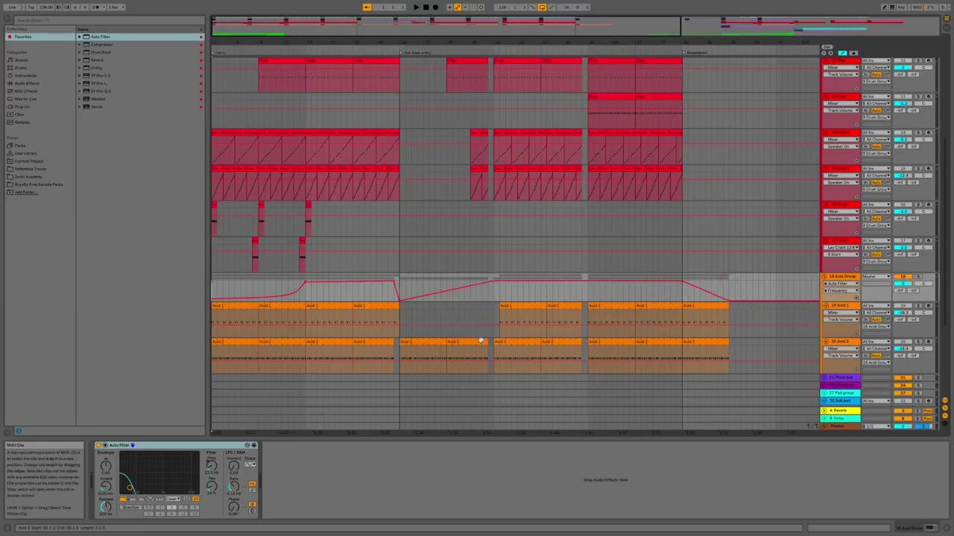
{"action": "left_click", "coordinate": [701, 385]}
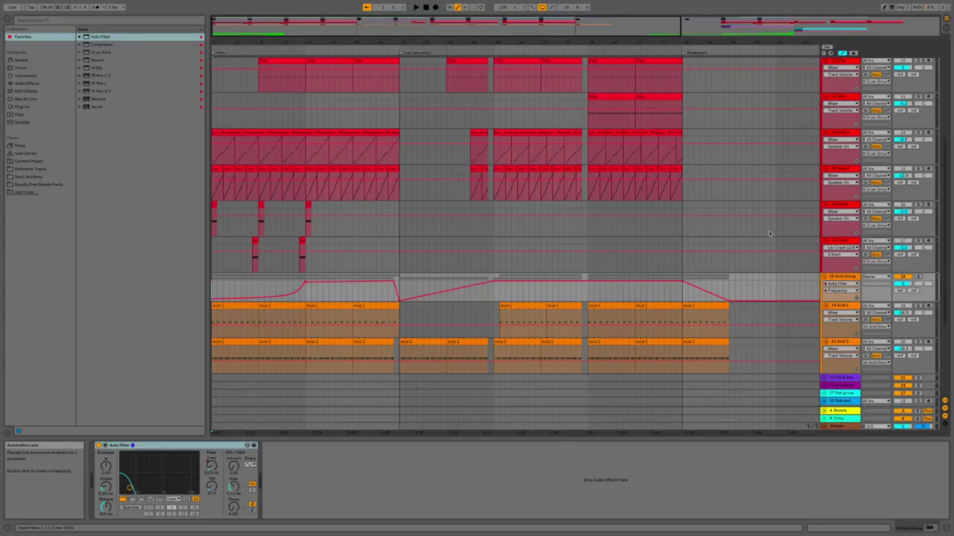
Move both arp clips to start 16 bars after the Sub bass entry marker, and duplicate them twice to run past Breakdown.
{"action": "left_click_drag", "start_coordinate": [532, 34], "coordinate": [532, 41]}
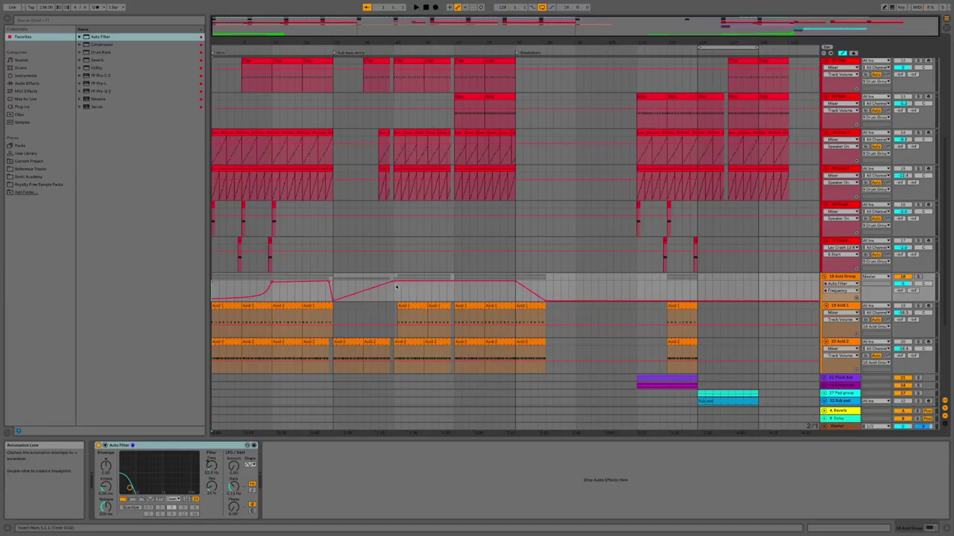
{"action": "scroll", "coordinate": [396, 288], "scroll_direction": "down", "scroll_amount": 5}
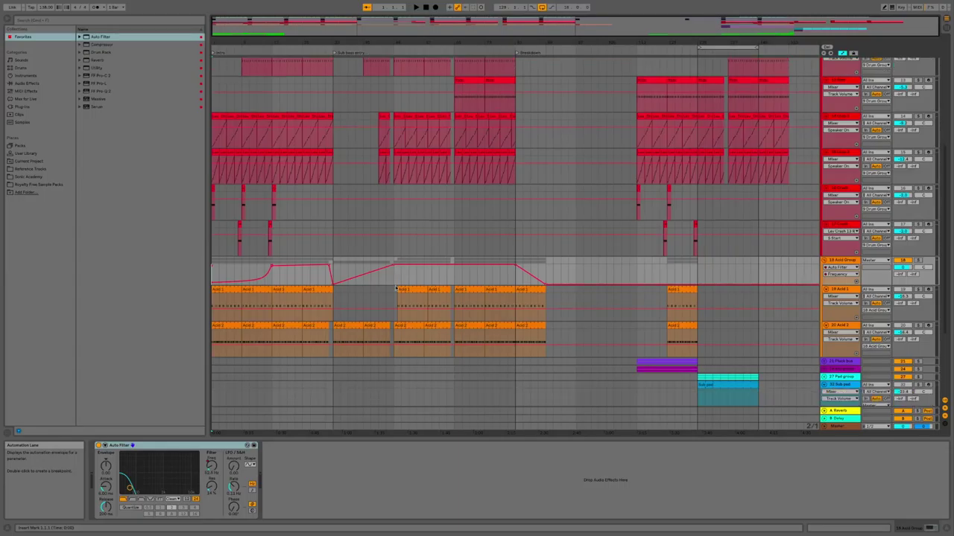
{"action": "scroll", "coordinate": [396, 288], "scroll_direction": "up", "scroll_amount": 1}
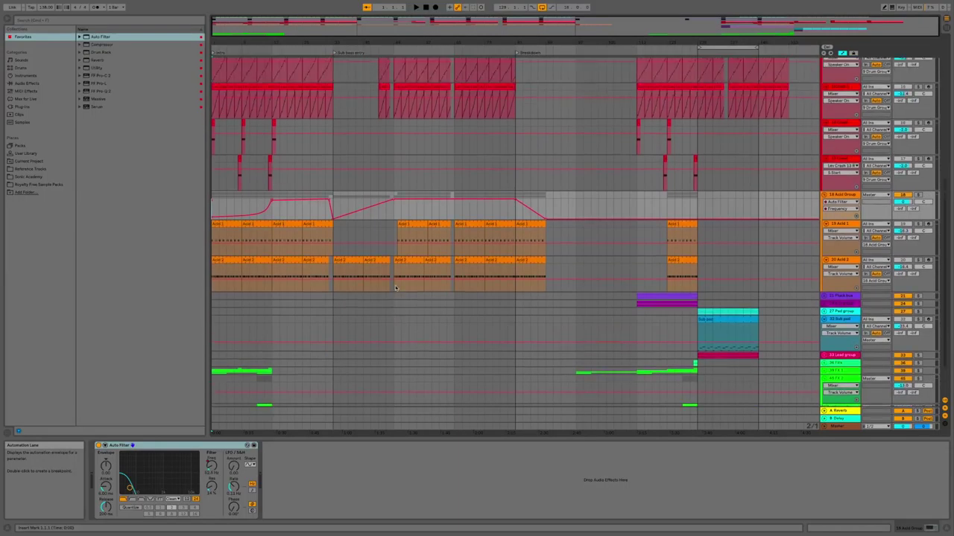
{"action": "left_click", "coordinate": [567, 40]}
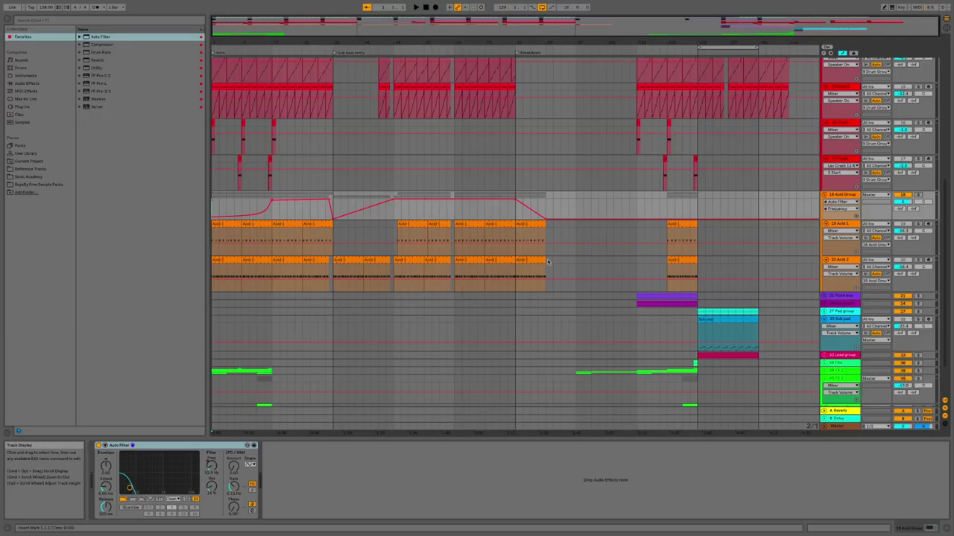
{"action": "left_click", "coordinate": [673, 301]}
{"action": "left_click", "coordinate": [825, 304]}
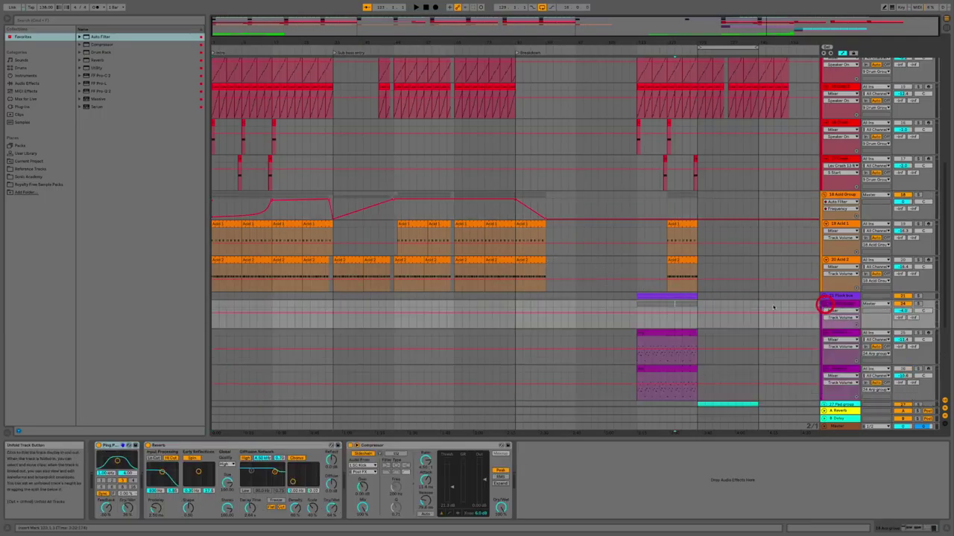
{"action": "left_click", "coordinate": [662, 334]}
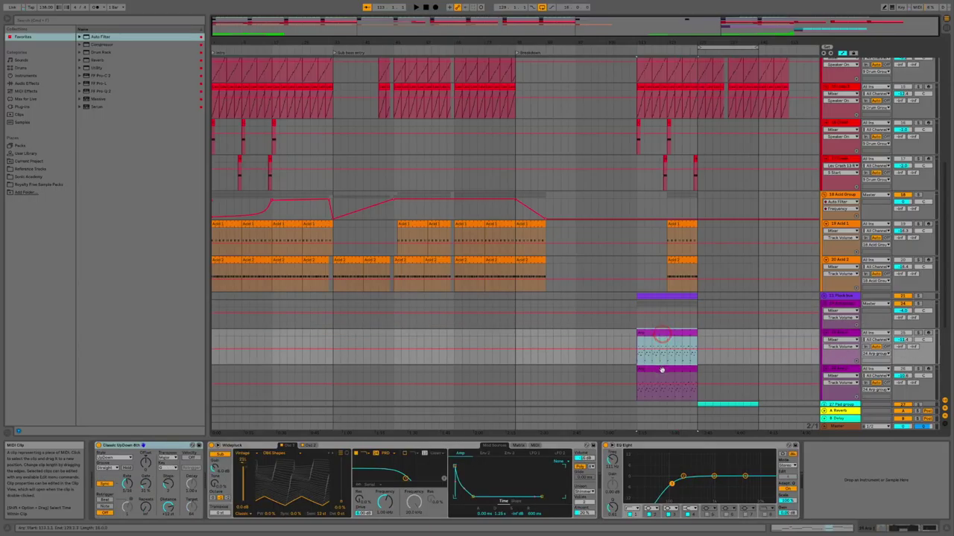
{"action": "left_click", "coordinate": [661, 371]}
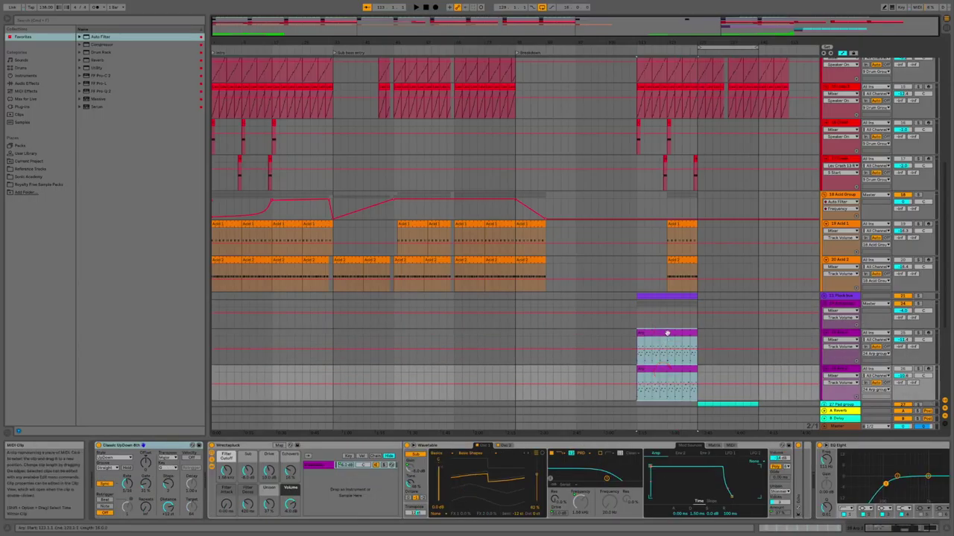
{"action": "left_click_drag", "start_coordinate": [667, 333], "coordinate": [426, 335]}
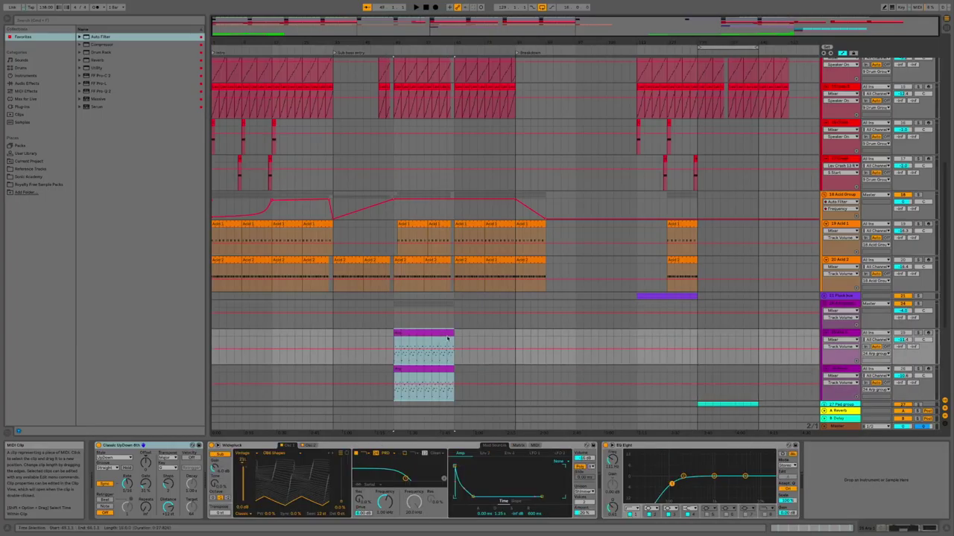
{"action": "key", "text": "ctrl+d"}
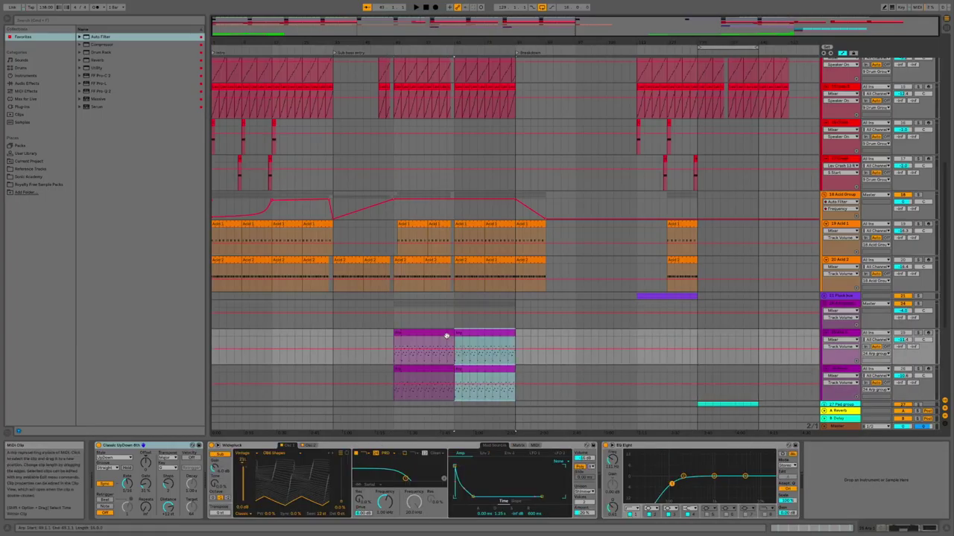
{"action": "key", "text": "ctrl+d"}
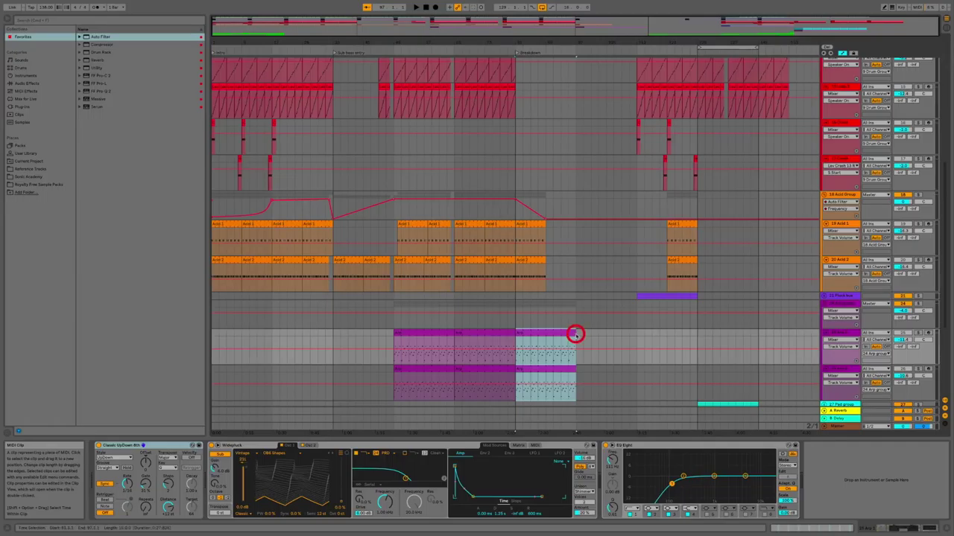
Shorten the last copies of both arp clips so they end in line with the Acid 1 and Acid 2 clips after Breakdown.
{"action": "left_click_drag", "start_coordinate": [572, 333], "coordinate": [520, 334]}
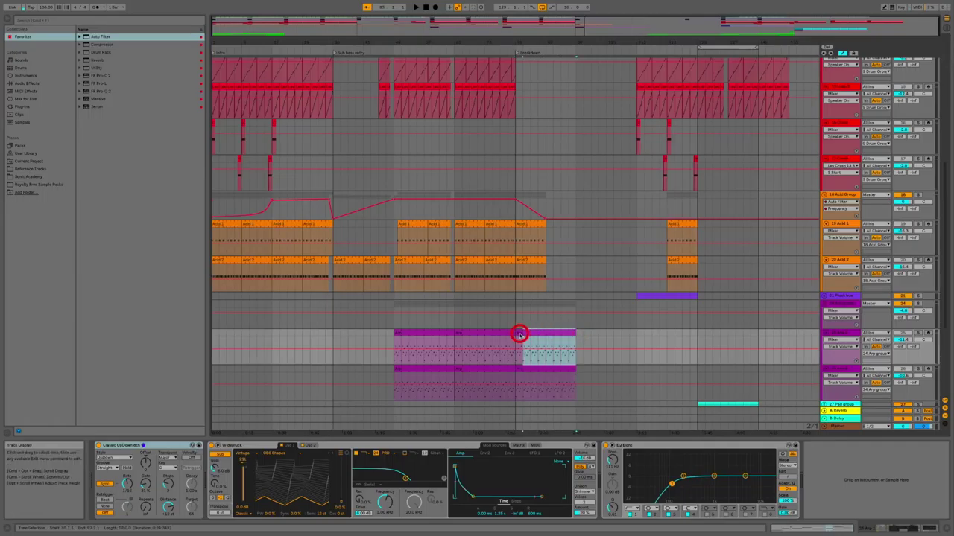
{"action": "left_click", "coordinate": [557, 371]}
{"action": "left_click", "coordinate": [547, 334], "text": "shift"}
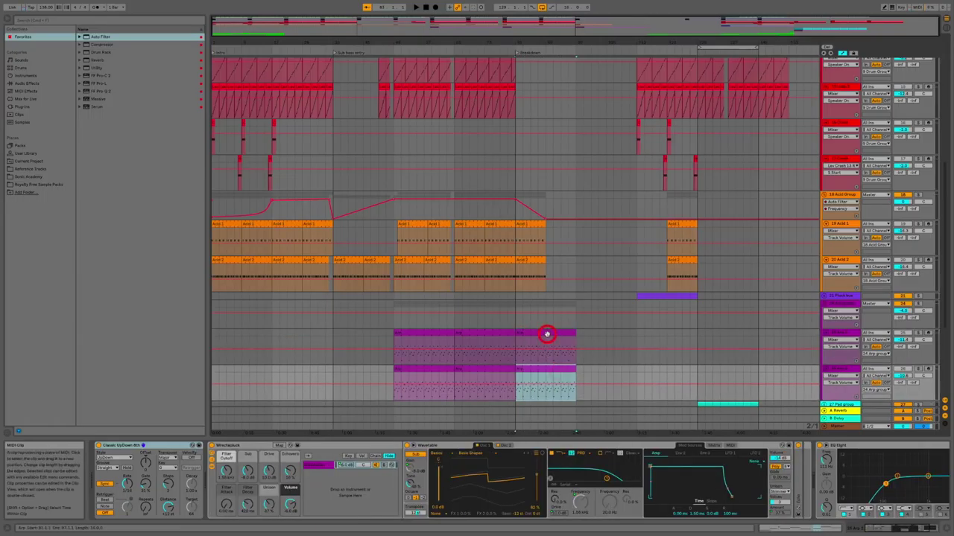
{"action": "left_click_drag", "start_coordinate": [573, 333], "coordinate": [543, 335]}
{"action": "left_click", "coordinate": [575, 340]}
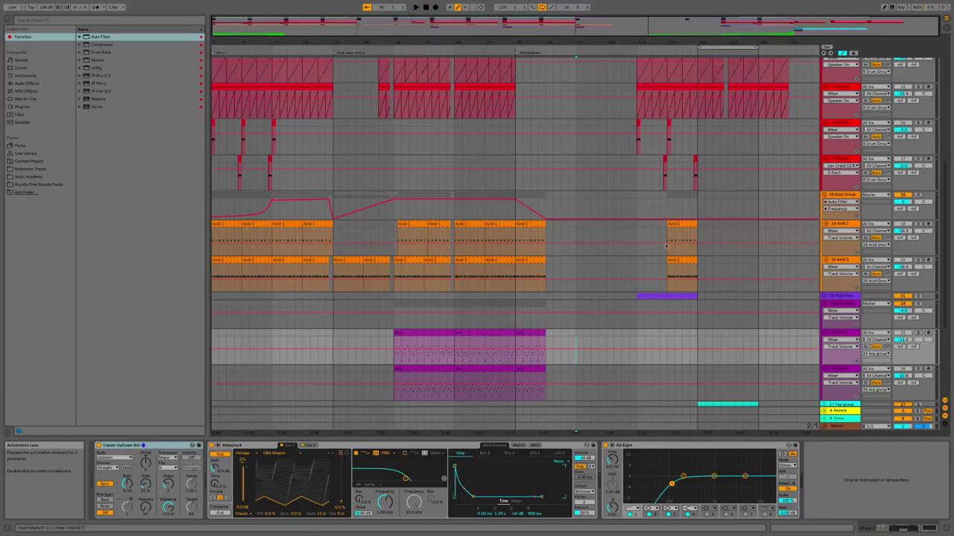
Add an Auto Filter from Favorites to the Arp group track and show its Frequency automation.
{"action": "left_click", "coordinate": [837, 305]}
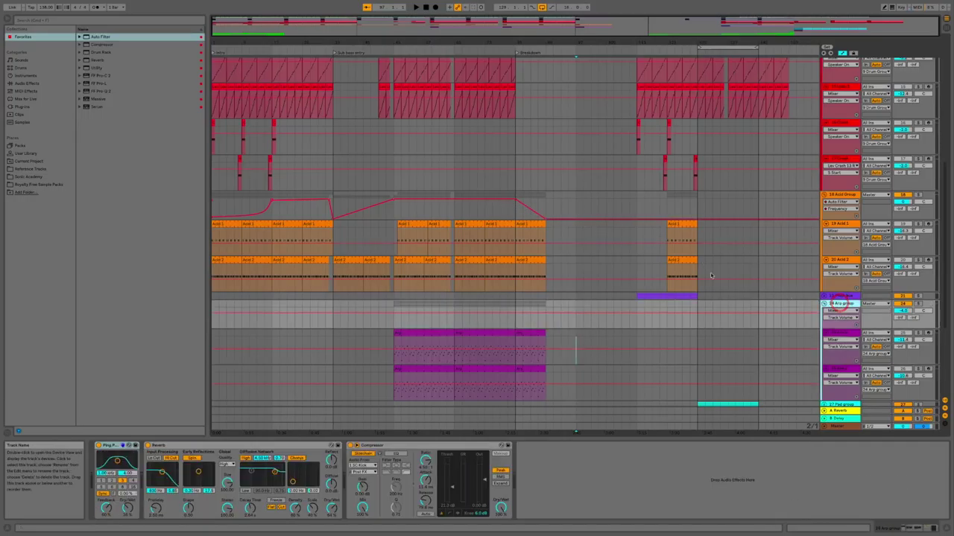
{"action": "double_click", "coordinate": [149, 36]}
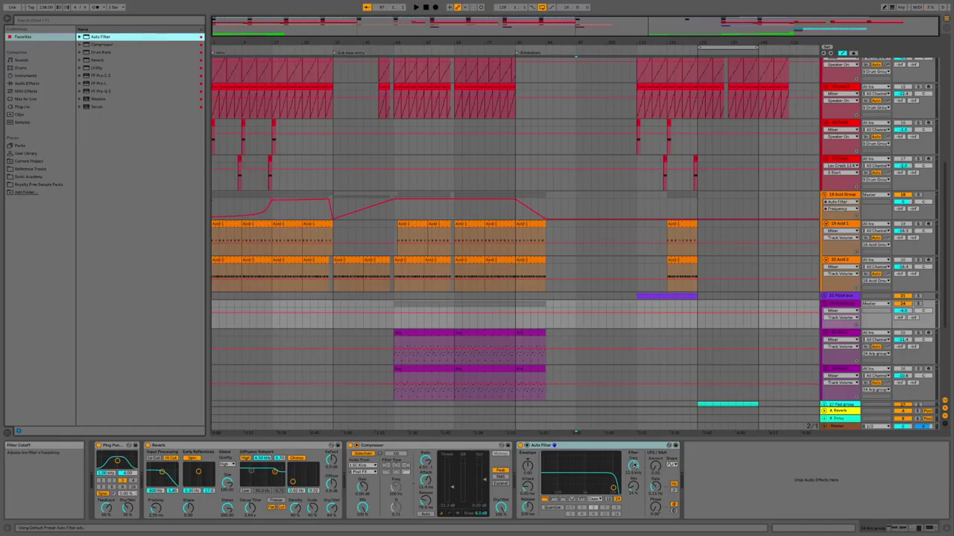
{"action": "left_click", "coordinate": [633, 465]}
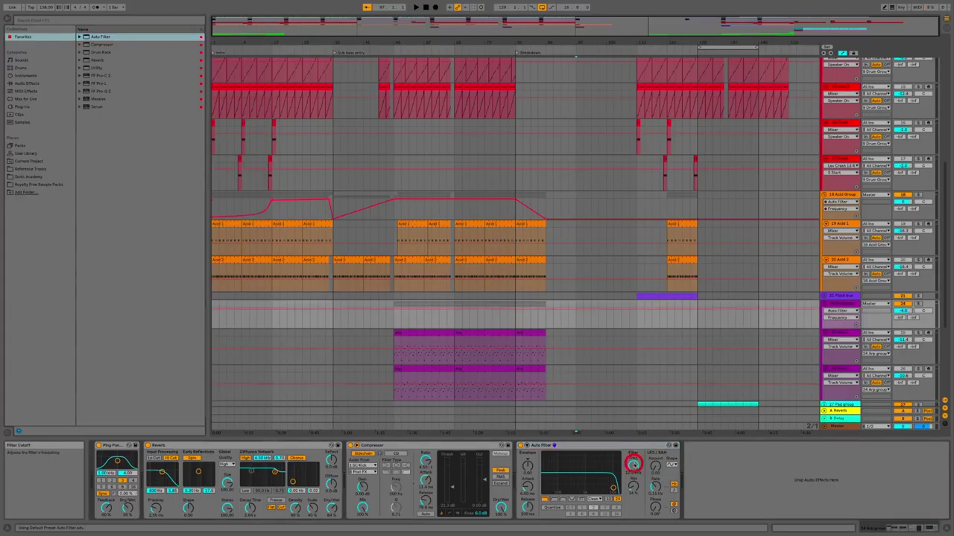
Automate the Arp group filter frequency to fall from open at the Breakdown marker to minimum at the end of the arp clips.
{"action": "left_click", "coordinate": [514, 309]}
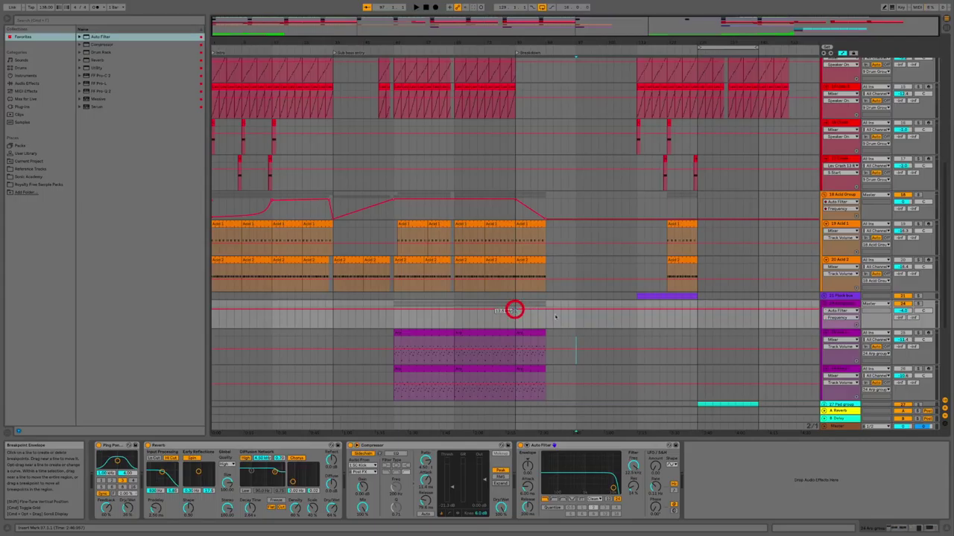
{"action": "left_click", "coordinate": [516, 310]}
{"action": "left_click", "coordinate": [547, 310]}
{"action": "left_click_drag", "start_coordinate": [547, 311], "coordinate": [515, 309]}
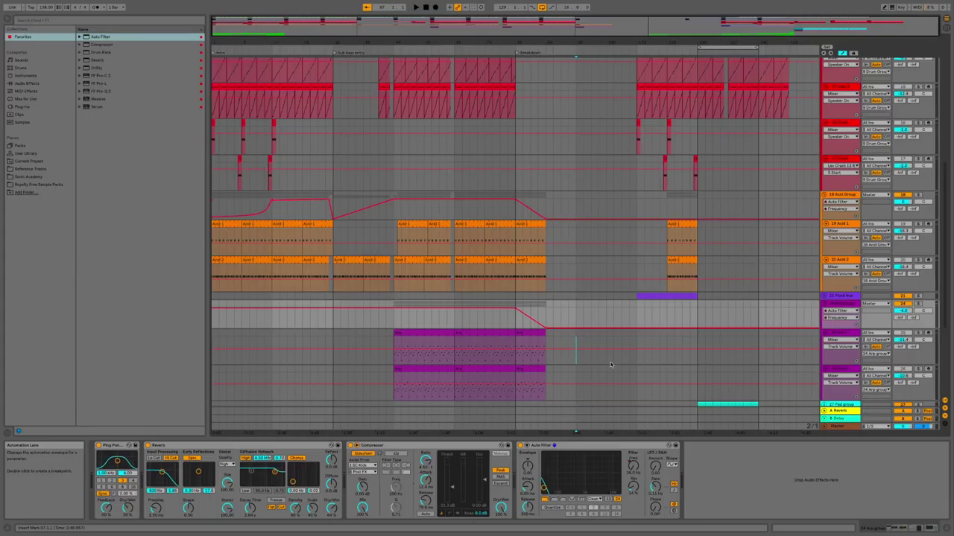
Unfold the Pluck group and move both pluck clips back to start in line with the first arp clips.
{"action": "left_click", "coordinate": [824, 298]}
{"action": "double_click", "coordinate": [671, 326]}
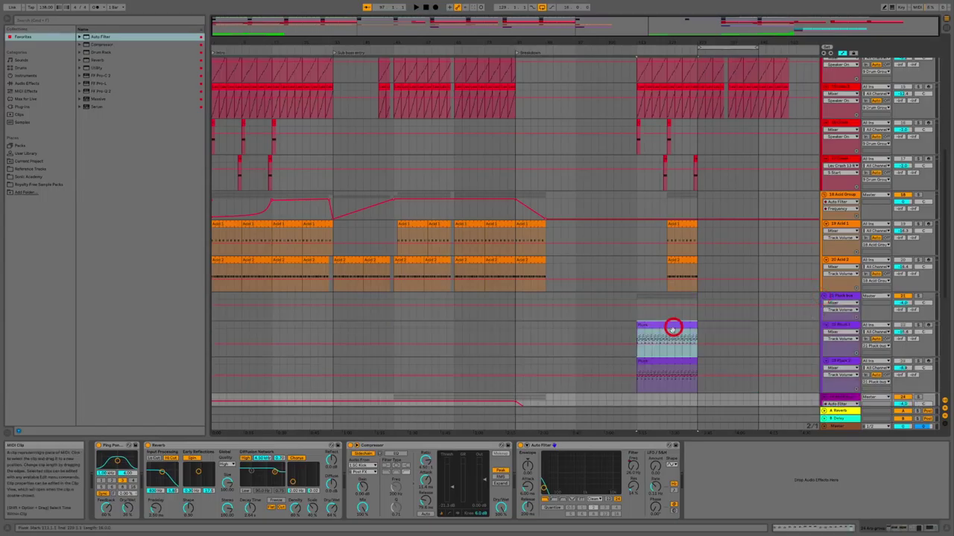
{"action": "scroll", "coordinate": [669, 326], "scroll_direction": "down", "scroll_amount": 3}
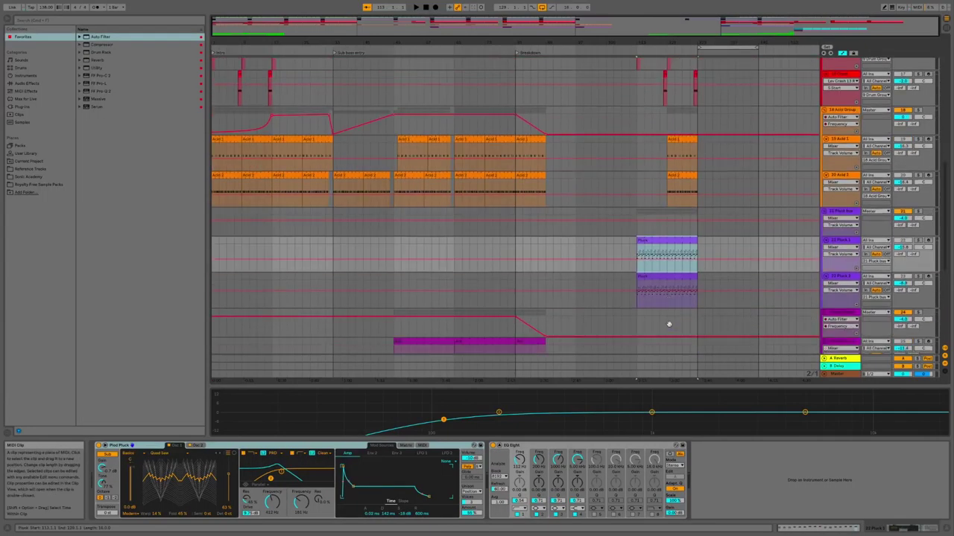
{"action": "scroll", "coordinate": [661, 326], "scroll_direction": "down", "scroll_amount": 1}
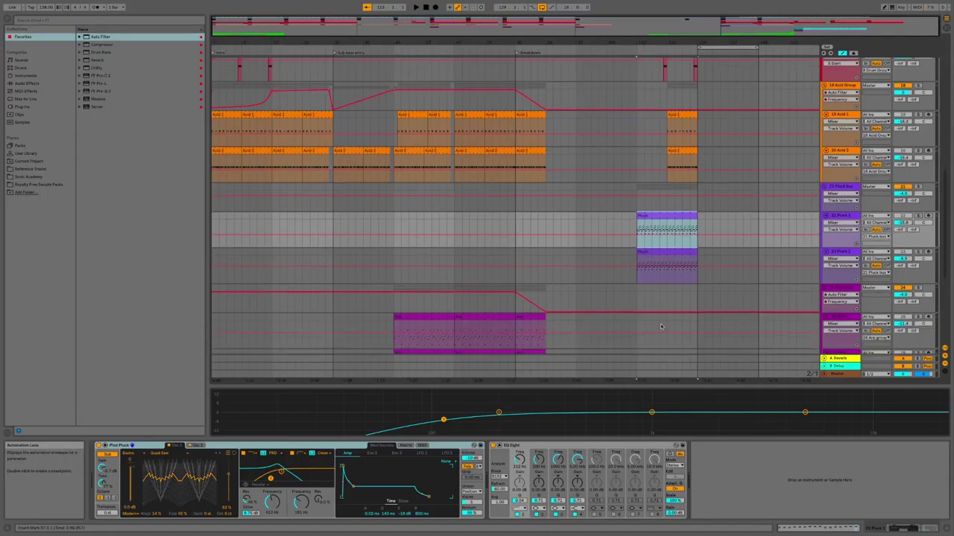
{"action": "scroll", "coordinate": [660, 326], "scroll_direction": "down", "scroll_amount": 2}
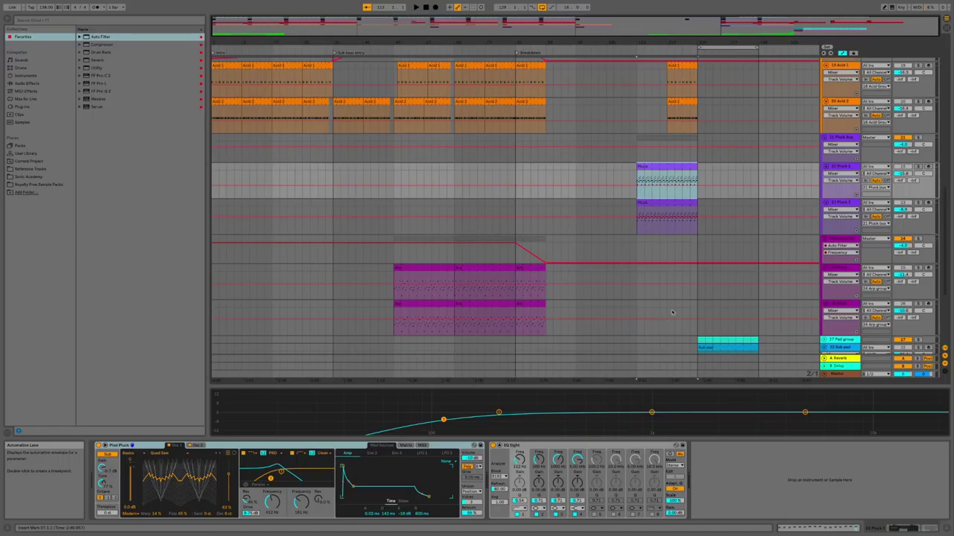
{"action": "left_click", "coordinate": [667, 205]}
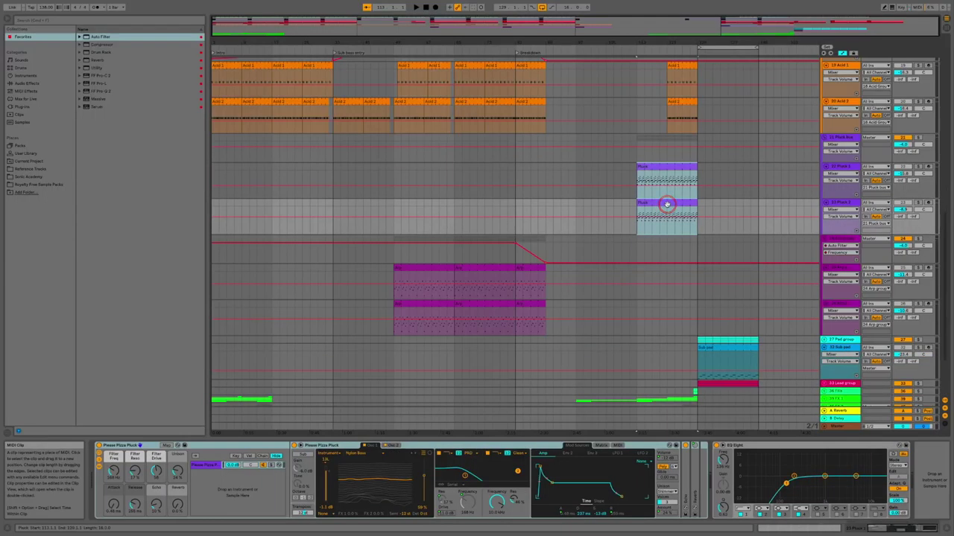
{"action": "left_click_drag", "start_coordinate": [665, 168], "coordinate": [427, 163]}
{"action": "left_click", "coordinate": [475, 195]}
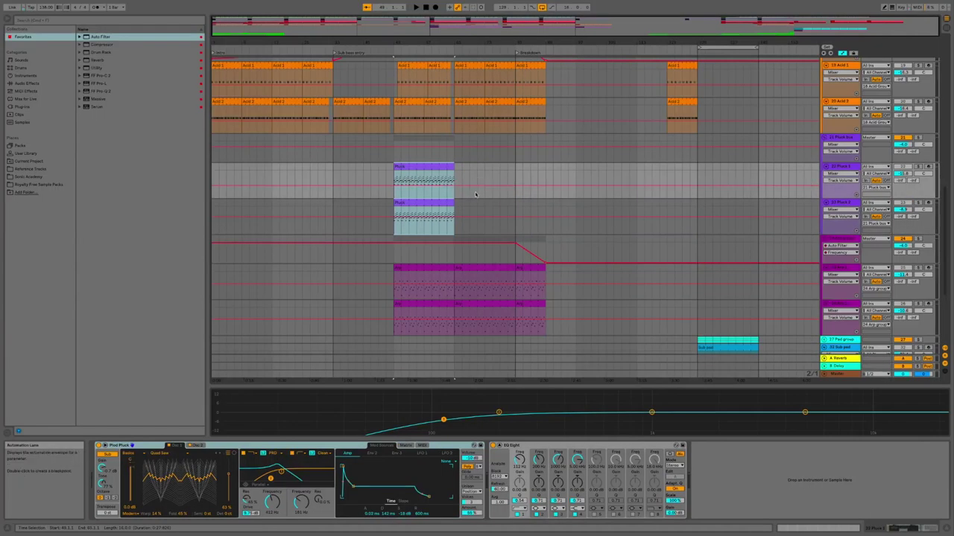
Duplicate both pluck clips twice and shorten the last copies to end in line with the arp clips after Breakdown.
{"action": "key", "text": "ctrl+d"}
{"action": "key", "text": "ctrl+d"}
{"action": "left_click_drag", "start_coordinate": [574, 168], "coordinate": [546, 167]}
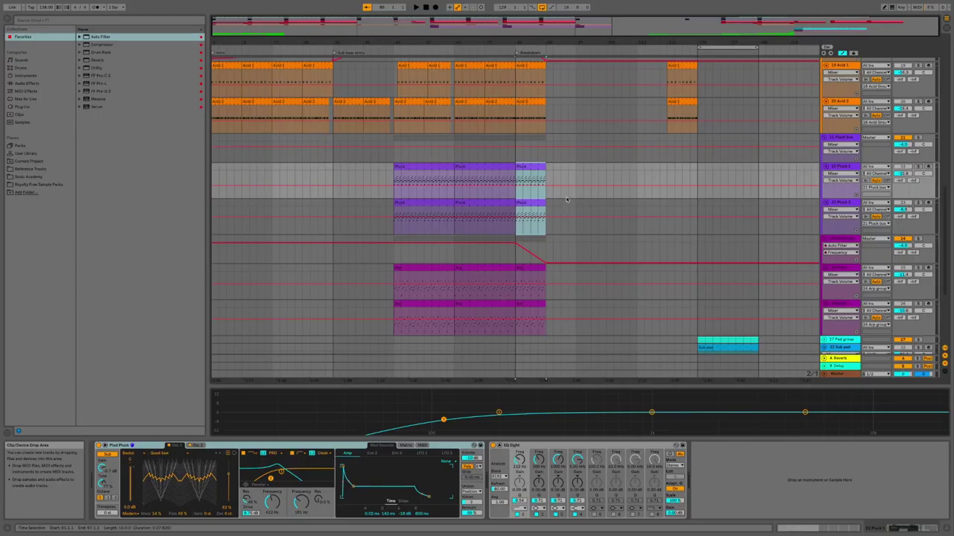
Add an Auto Filter to the Pluck bus and show its Frequency automation in the arrangement.
{"action": "left_click", "coordinate": [566, 198]}
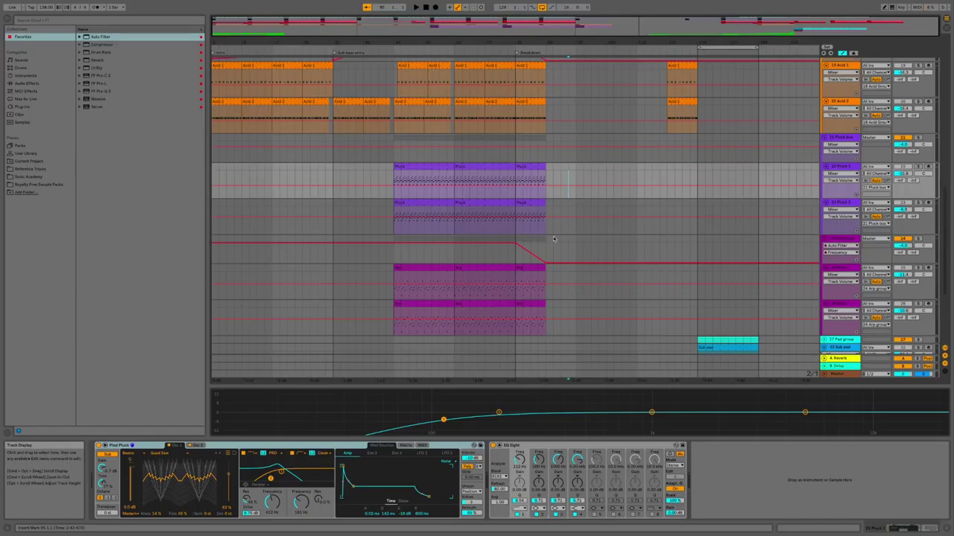
{"action": "left_click", "coordinate": [852, 138]}
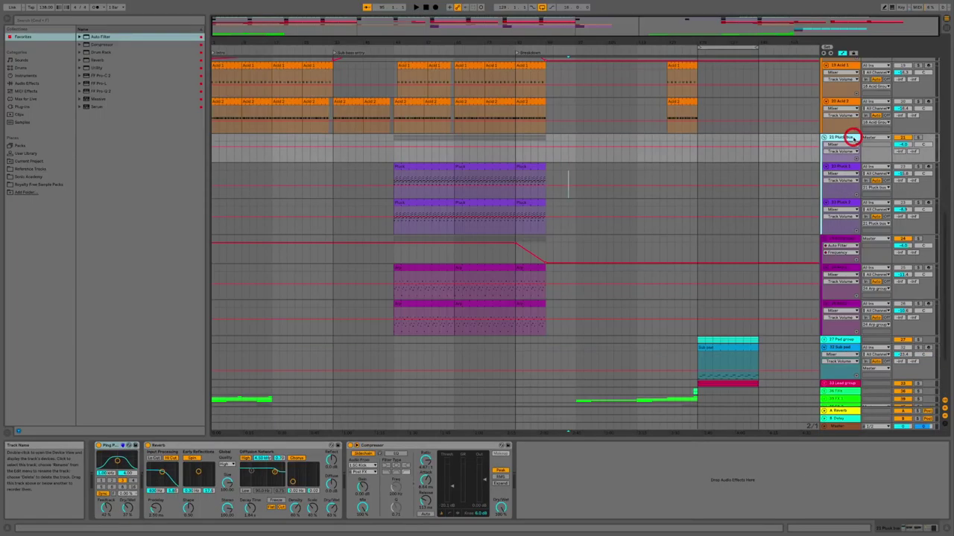
{"action": "left_click", "coordinate": [122, 37]}
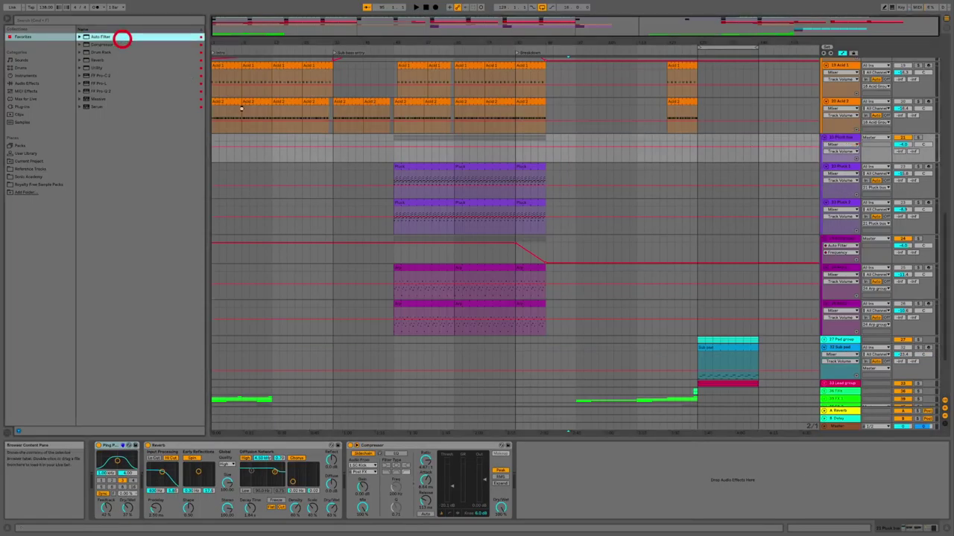
{"action": "double_click", "coordinate": [122, 37]}
{"action": "left_click", "coordinate": [633, 466]}
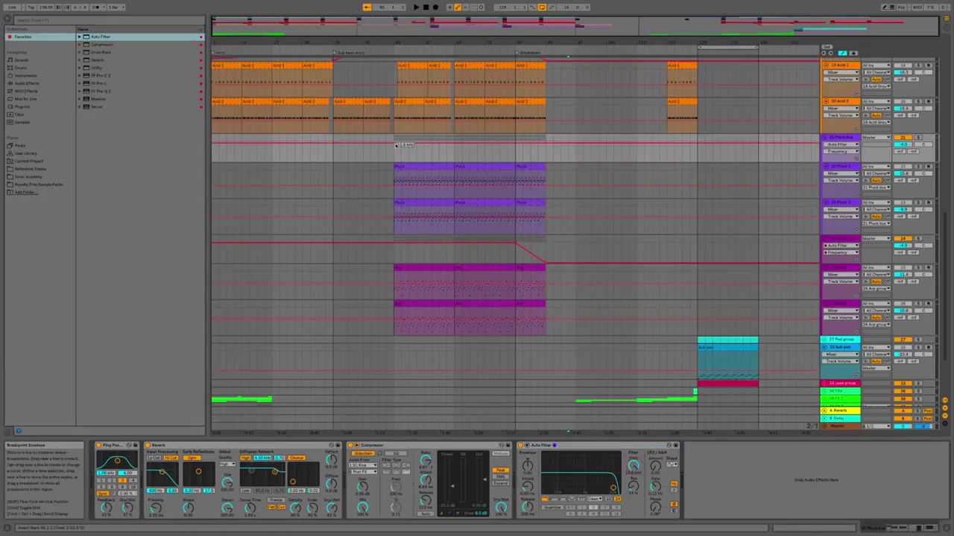
Ramp the Pluck bus filter frequency from its minimum at the first Pluck clip to fully open at the second.
{"action": "left_click_drag", "start_coordinate": [396, 145], "coordinate": [394, 160]}
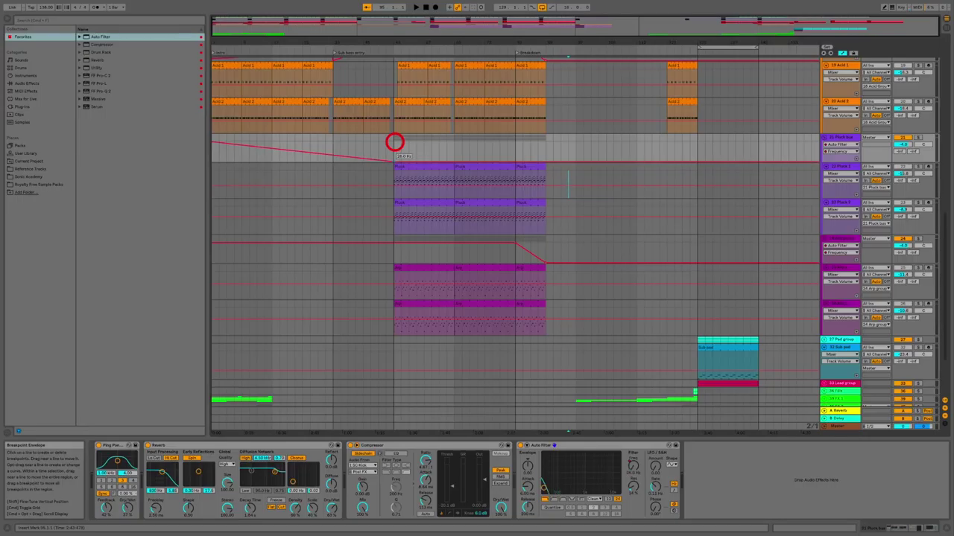
{"action": "left_click", "coordinate": [454, 163]}
{"action": "left_click_drag", "start_coordinate": [454, 162], "coordinate": [454, 142]}
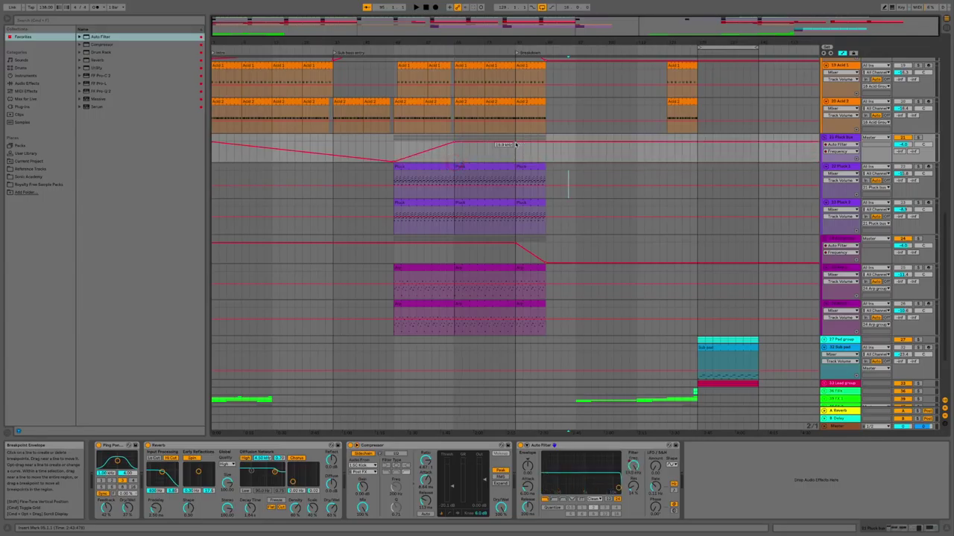
Keep the Pluck bus filter open until the Breakdown marker, closing it by the end of the last Pluck clip.
{"action": "left_click", "coordinate": [514, 144]}
{"action": "left_click_drag", "start_coordinate": [514, 144], "coordinate": [514, 161]}
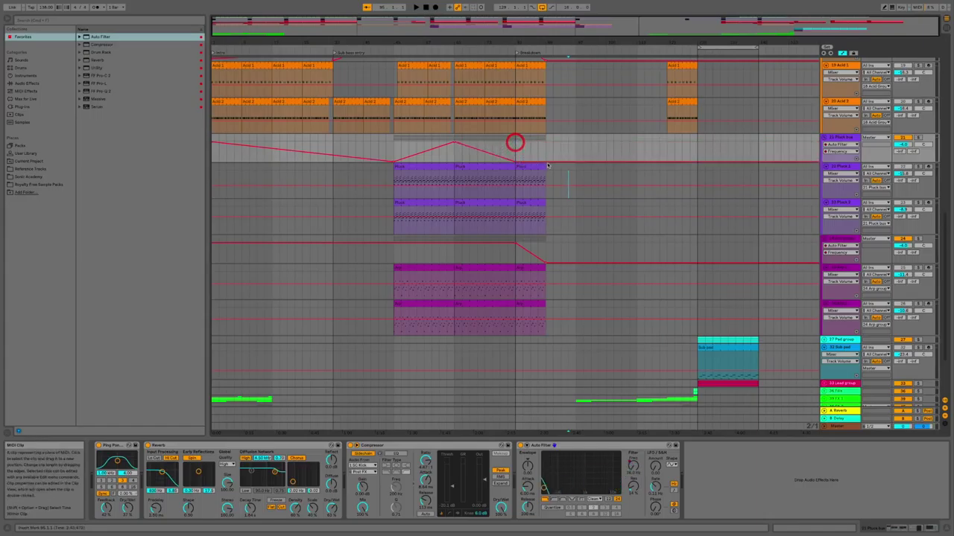
{"action": "left_click_drag", "start_coordinate": [547, 161], "coordinate": [547, 142]}
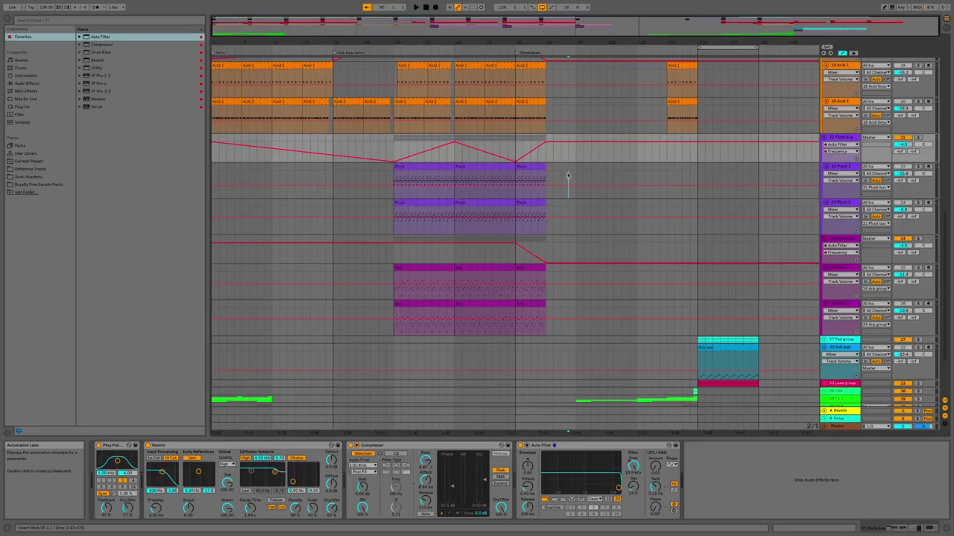
{"action": "left_click", "coordinate": [517, 160]}
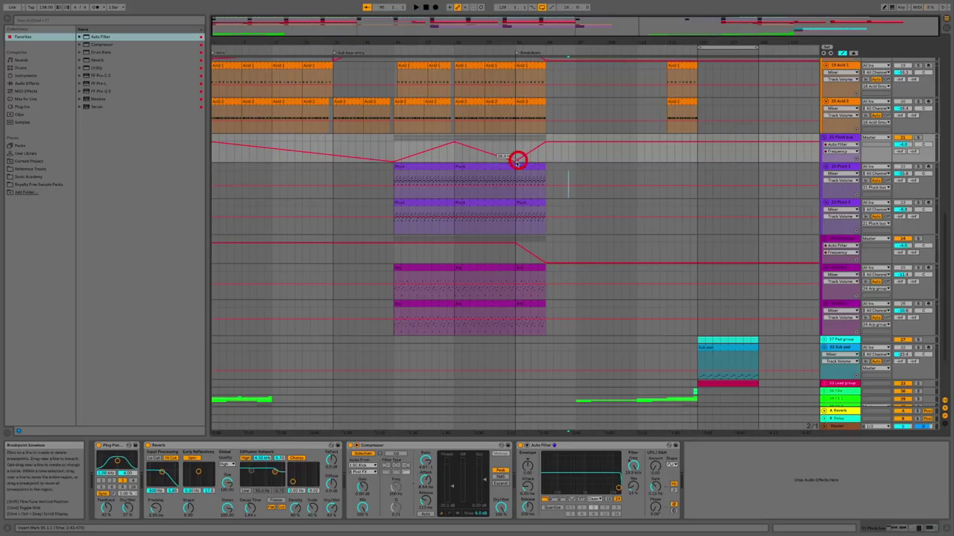
{"action": "left_click_drag", "start_coordinate": [517, 160], "coordinate": [517, 158]}
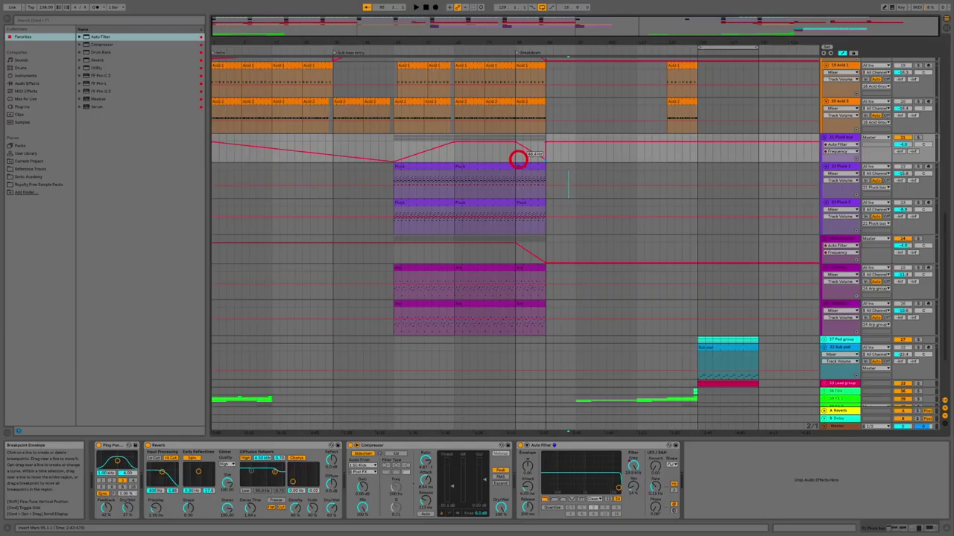
Ramp the Pluck bus filter frequency from its minimum after the Pluck clips to fully open near the end of the last Acid clip.
{"action": "left_click", "coordinate": [545, 141]}
{"action": "left_click_drag", "start_coordinate": [564, 141], "coordinate": [689, 142]}
{"action": "left_click", "coordinate": [546, 161]}
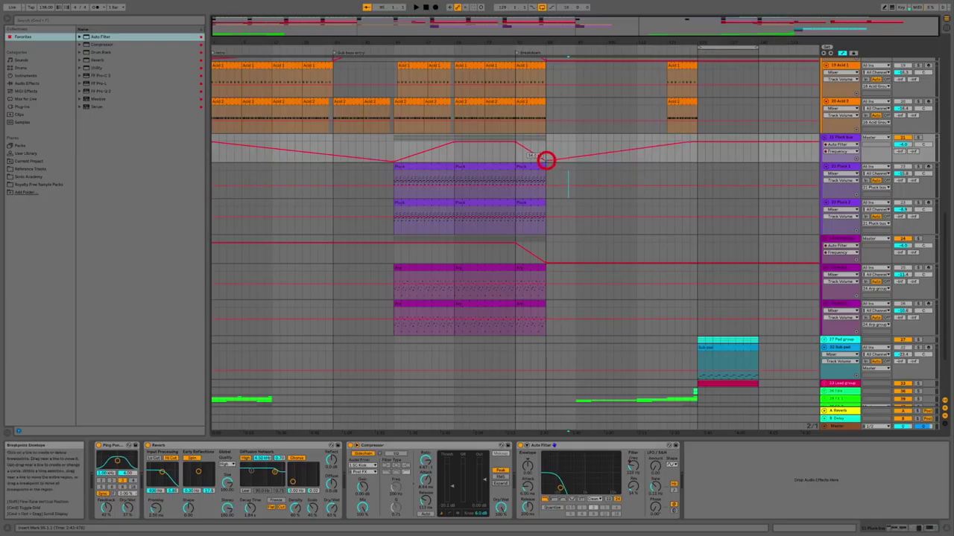
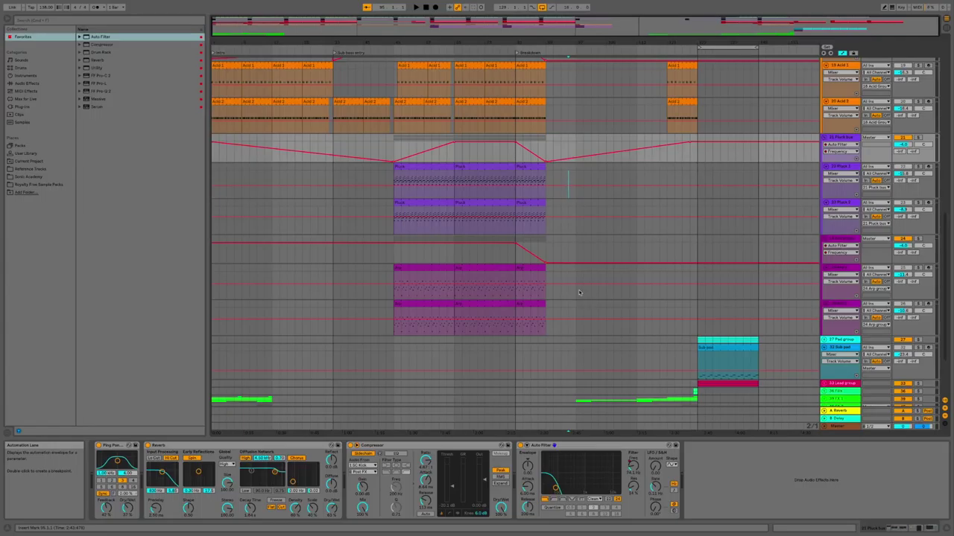
Unfold the Pad group and move the Pad 1, Pad 2 and Pad 3 clips together to bar 89.
{"action": "scroll", "coordinate": [579, 292], "scroll_direction": "down", "scroll_amount": 3}
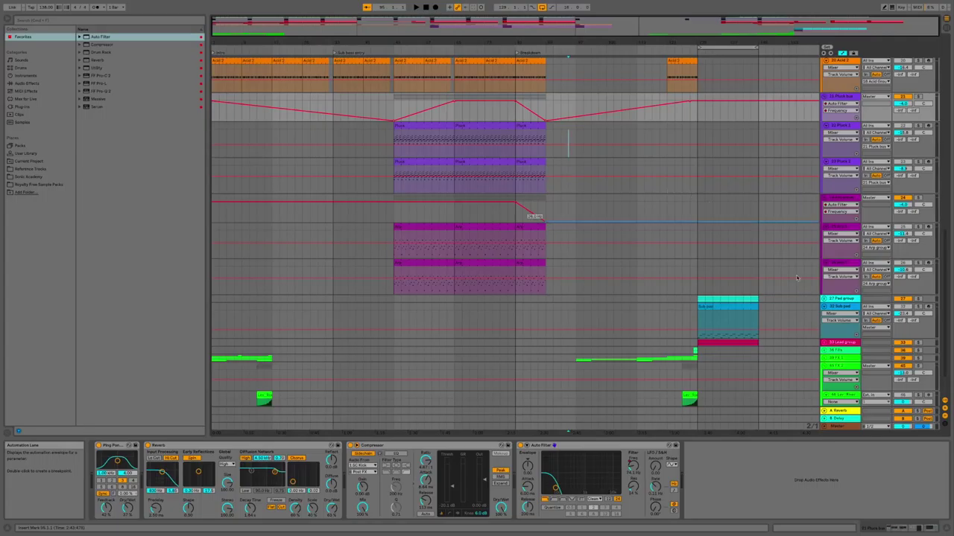
{"action": "left_click", "coordinate": [825, 299]}
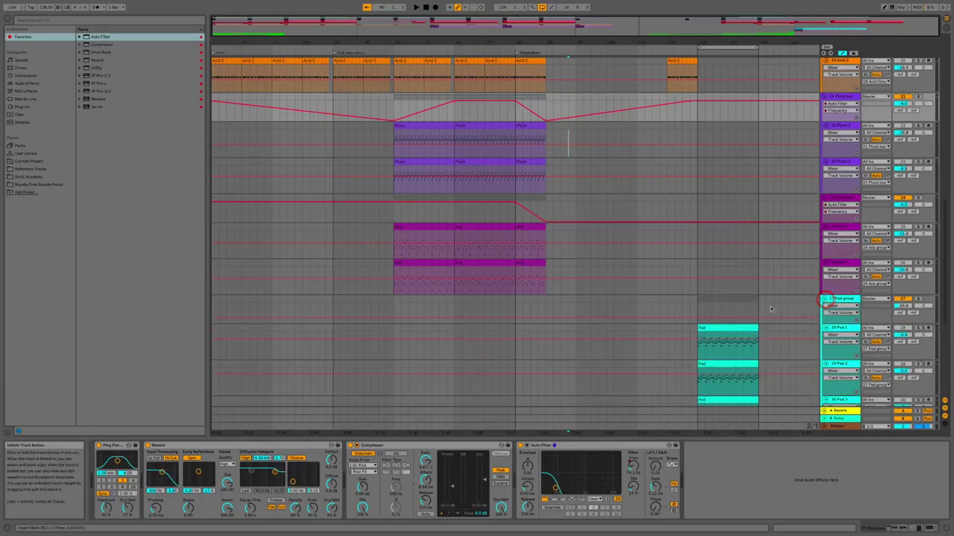
{"action": "scroll", "coordinate": [769, 308], "scroll_direction": "down", "scroll_amount": 1}
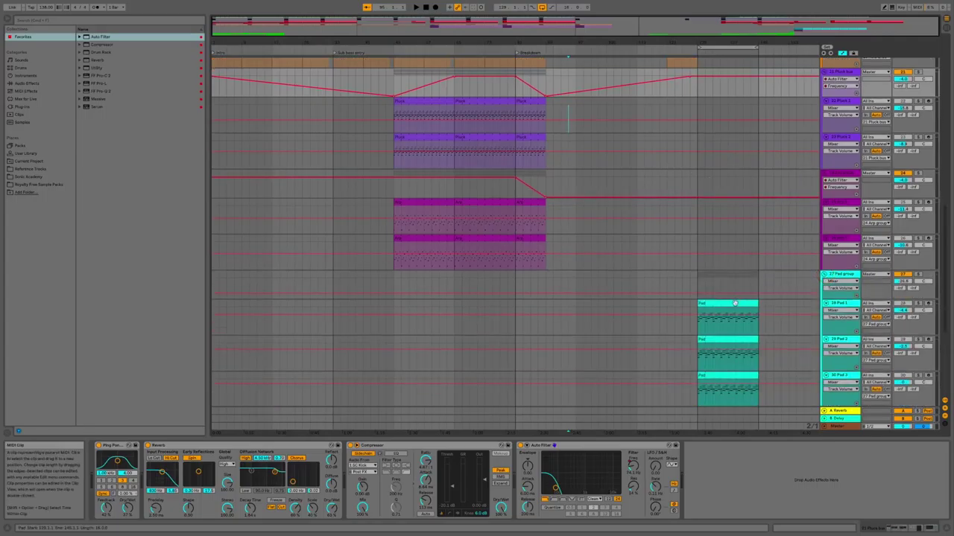
{"action": "left_click", "coordinate": [735, 302]}
{"action": "left_click", "coordinate": [743, 378]}
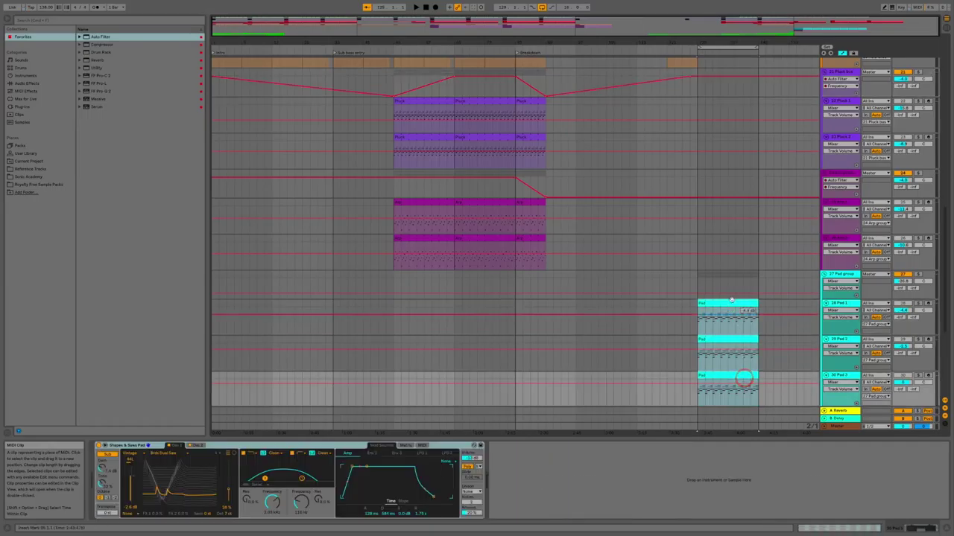
{"action": "left_click_drag", "start_coordinate": [730, 303], "coordinate": [579, 304]}
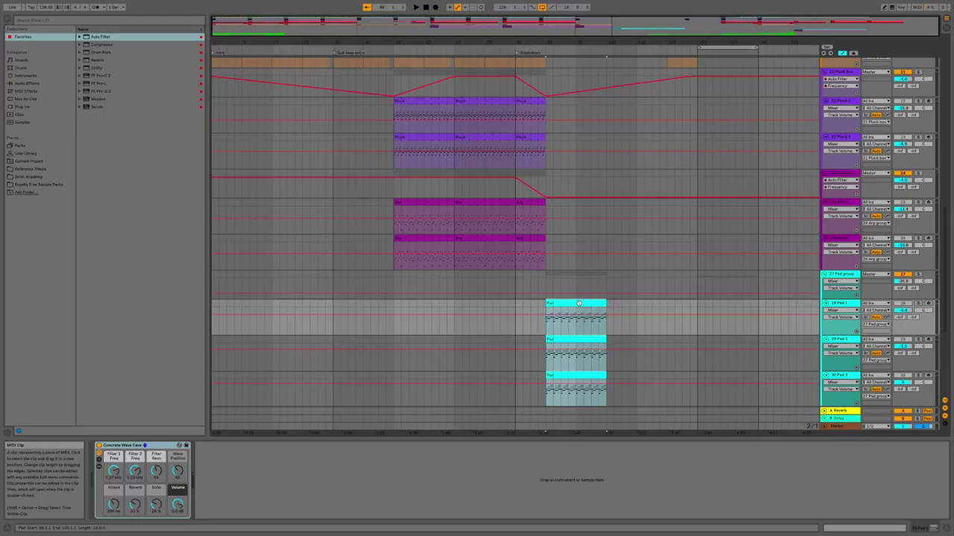
Duplicate the Pad 1–3 clips three times in succession and trim the last copies to end at bar 145.
{"action": "key", "text": "super+d"}
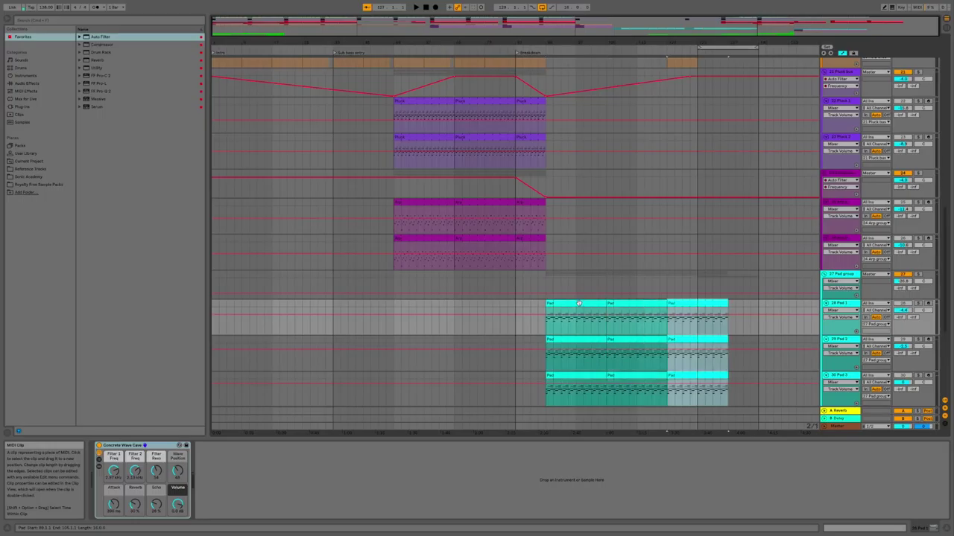
{"action": "key", "text": "super+d"}
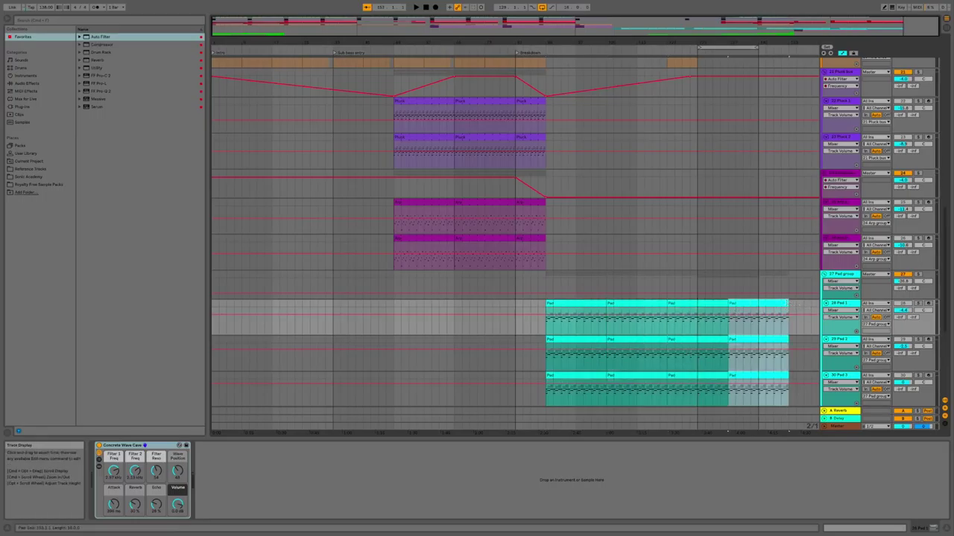
{"action": "left_click_drag", "start_coordinate": [787, 303], "coordinate": [757, 303]}
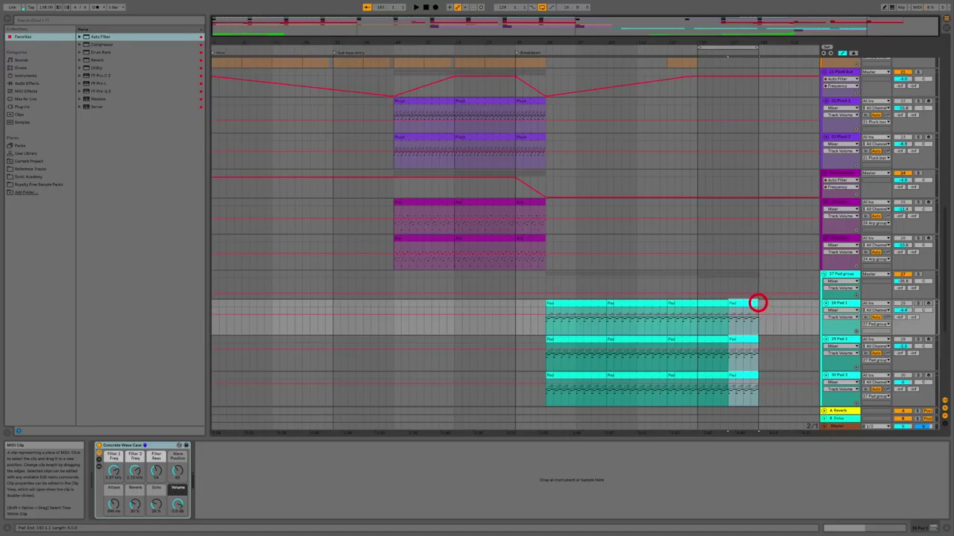
{"action": "left_click", "coordinate": [801, 305]}
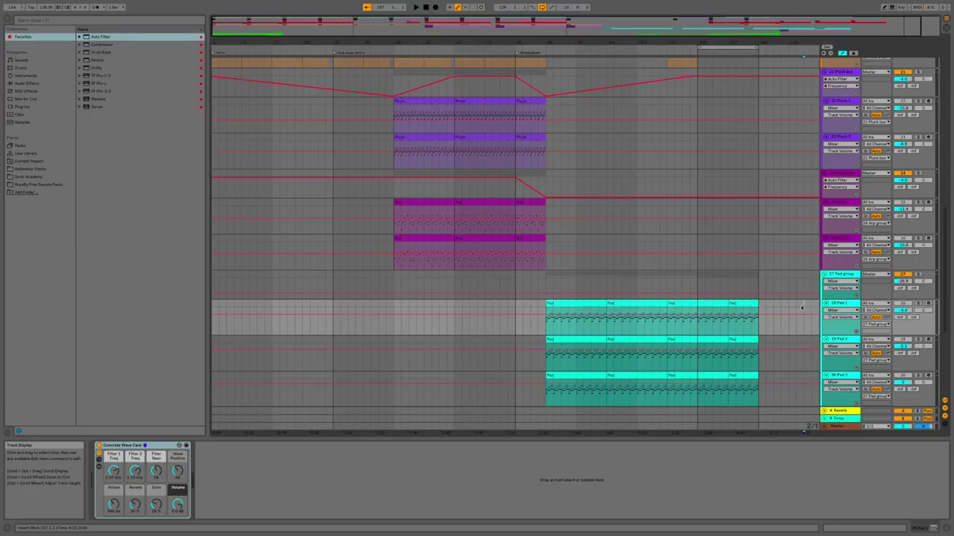
Move the Pad 4 clip to bar 89, duplicate it three times and trim the last copy to end at bar 145.
{"action": "scroll", "coordinate": [801, 306], "scroll_direction": "down", "scroll_amount": 3}
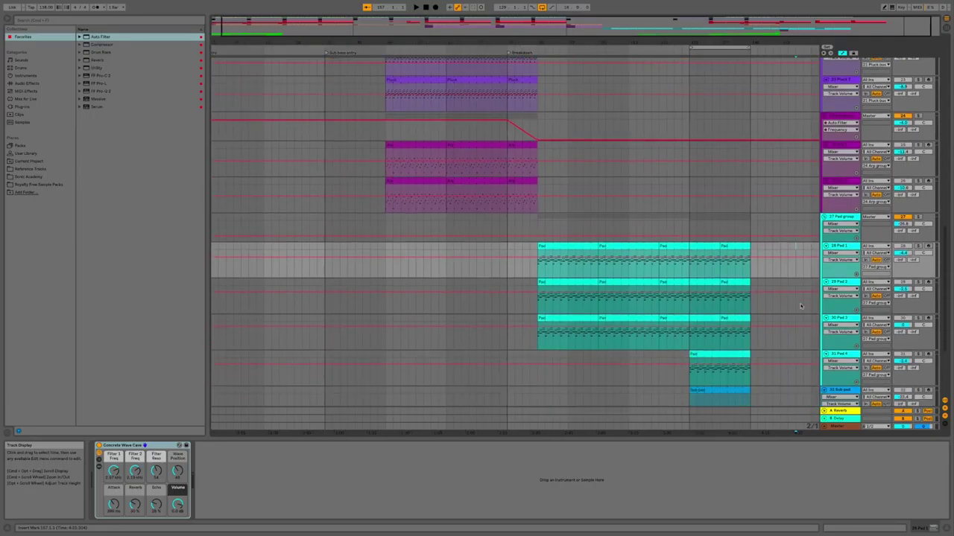
{"action": "scroll", "coordinate": [801, 306], "scroll_direction": "down", "scroll_amount": 3}
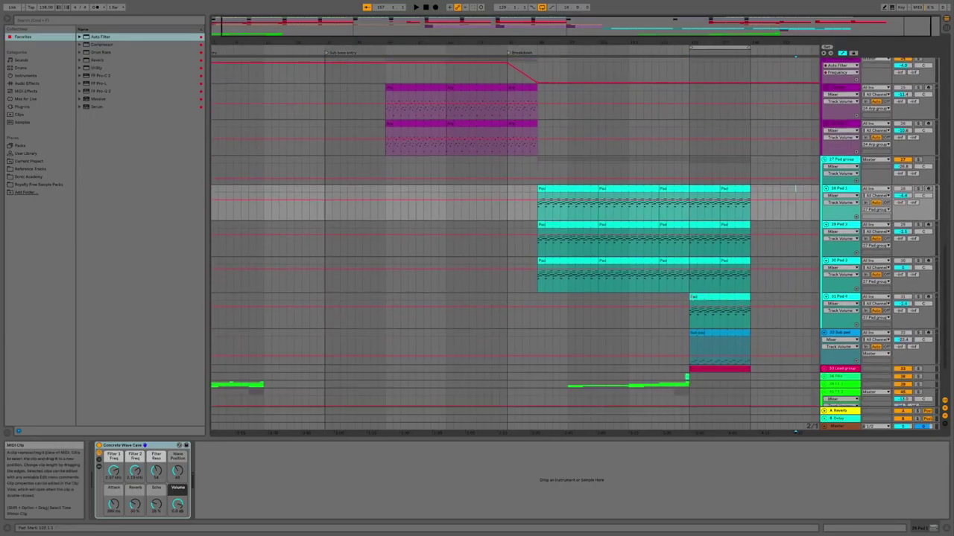
{"action": "left_click_drag", "start_coordinate": [713, 298], "coordinate": [563, 297]}
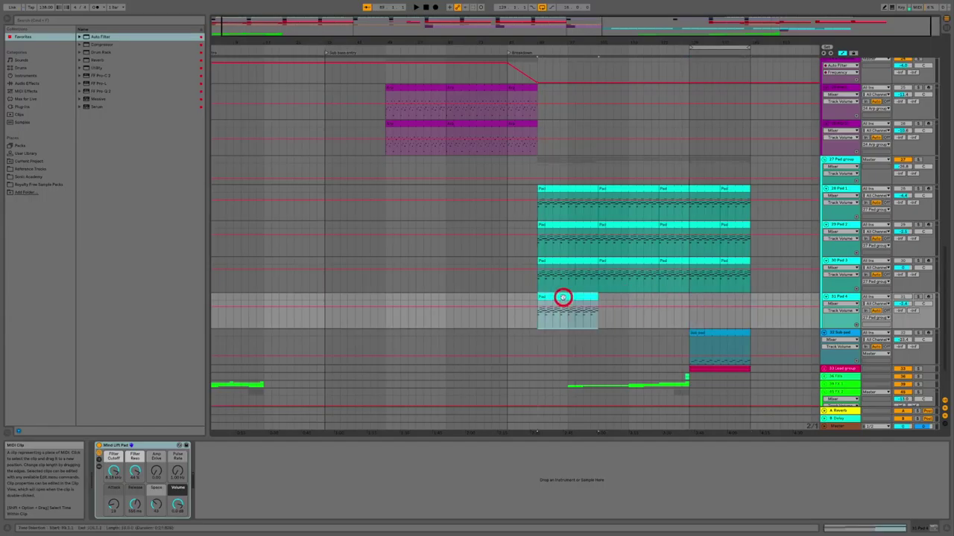
{"action": "key", "text": "super+d"}
{"action": "key", "text": "super+d"}
{"action": "key", "text": "super+d"}
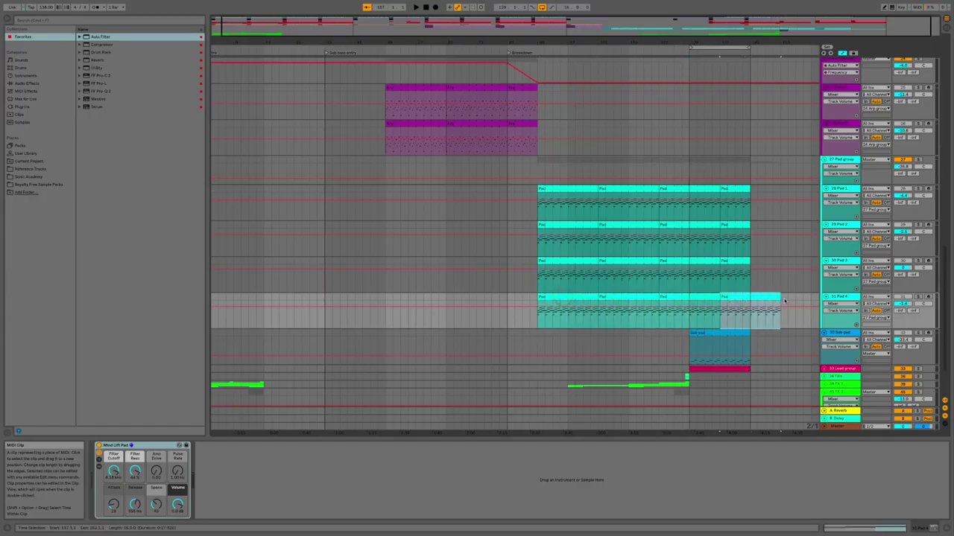
{"action": "left_click_drag", "start_coordinate": [779, 297], "coordinate": [750, 297]}
Move the Sub pad clip to bar 89, duplicate it once and trim the copy to end at bar 113.
{"action": "left_click", "coordinate": [721, 333]}
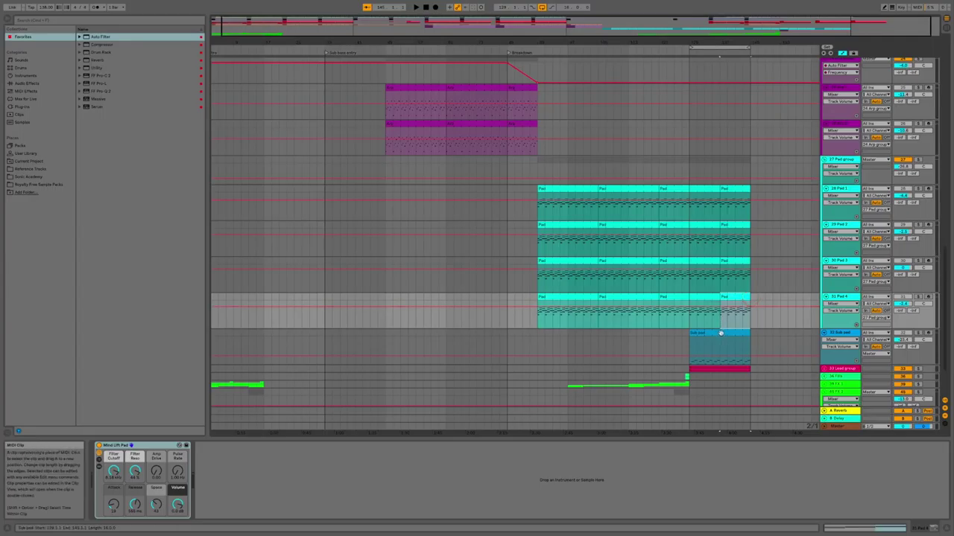
{"action": "left_click_drag", "start_coordinate": [721, 333], "coordinate": [622, 334]}
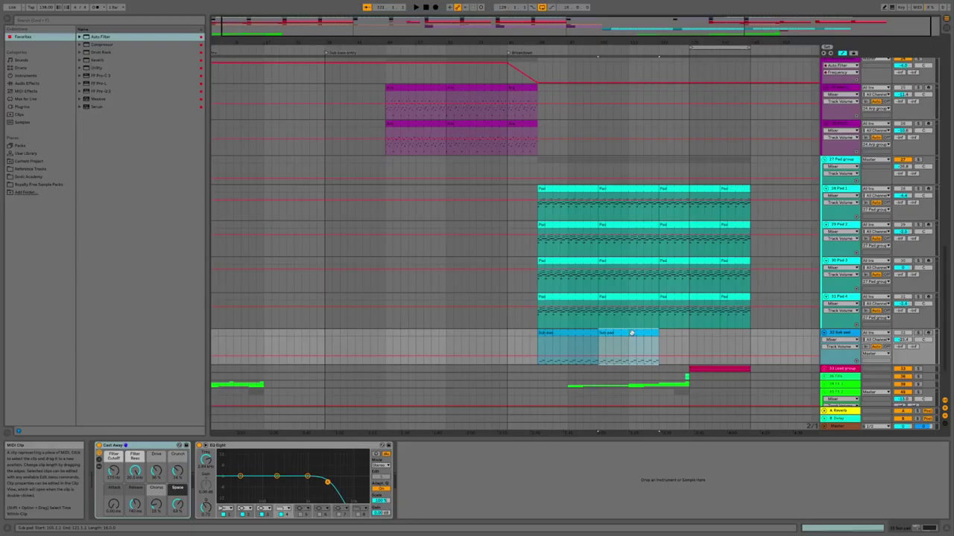
{"action": "left_click_drag", "start_coordinate": [658, 333], "coordinate": [629, 334]}
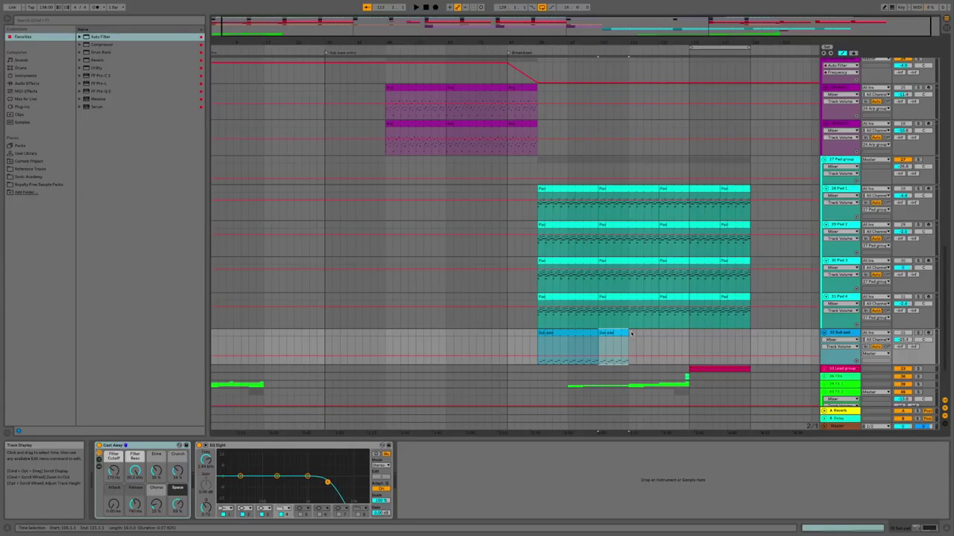
Add an Auto Filter to the Pad group and show its Frequency automation in the arrangement.
{"action": "left_click", "coordinate": [844, 160]}
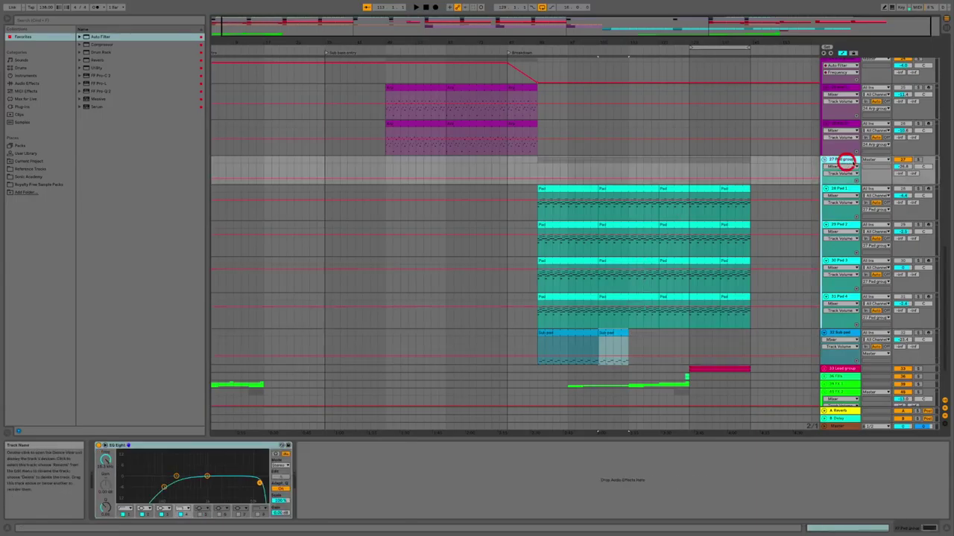
{"action": "left_click", "coordinate": [170, 37]}
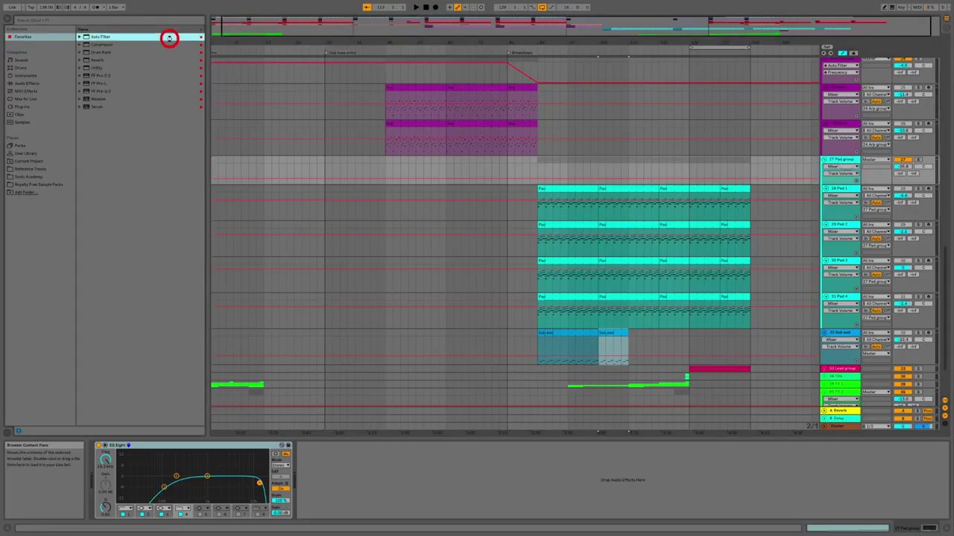
{"action": "double_click", "coordinate": [169, 38]}
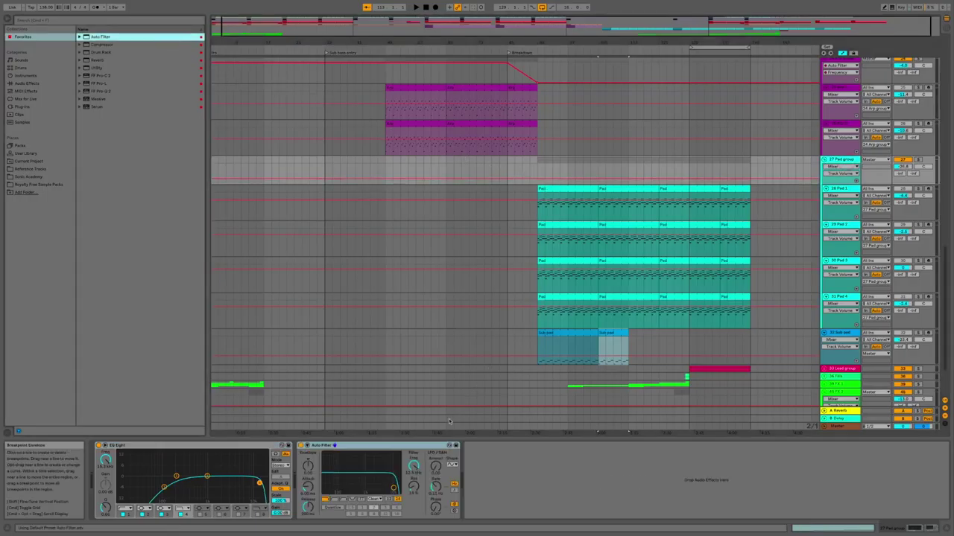
{"action": "left_click", "coordinate": [413, 466]}
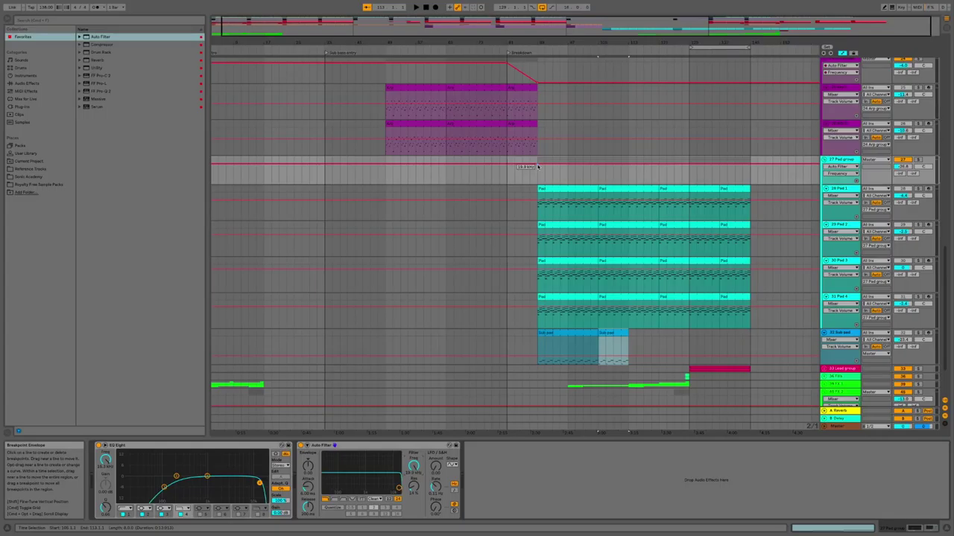
Ramp the Pad group filter frequency from its minimum at the Breakdown marker to fully open at the second Pad clip.
{"action": "left_click", "coordinate": [598, 164]}
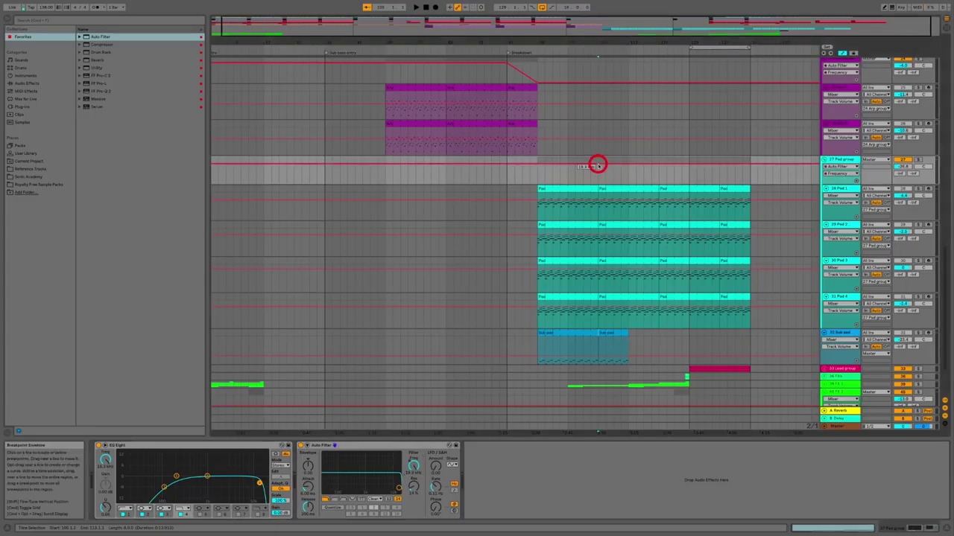
{"action": "left_click_drag", "start_coordinate": [507, 164], "coordinate": [507, 183]}
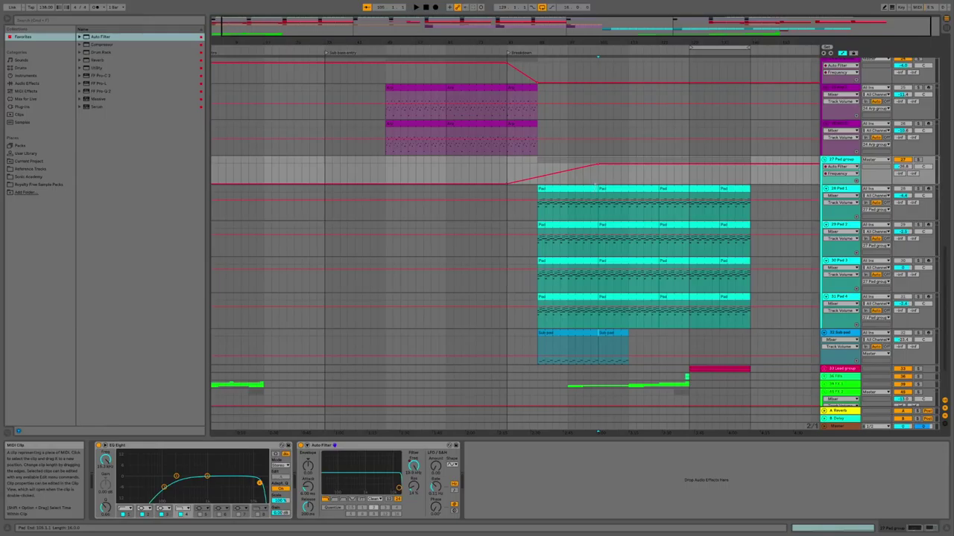
{"action": "left_click", "coordinate": [657, 165]}
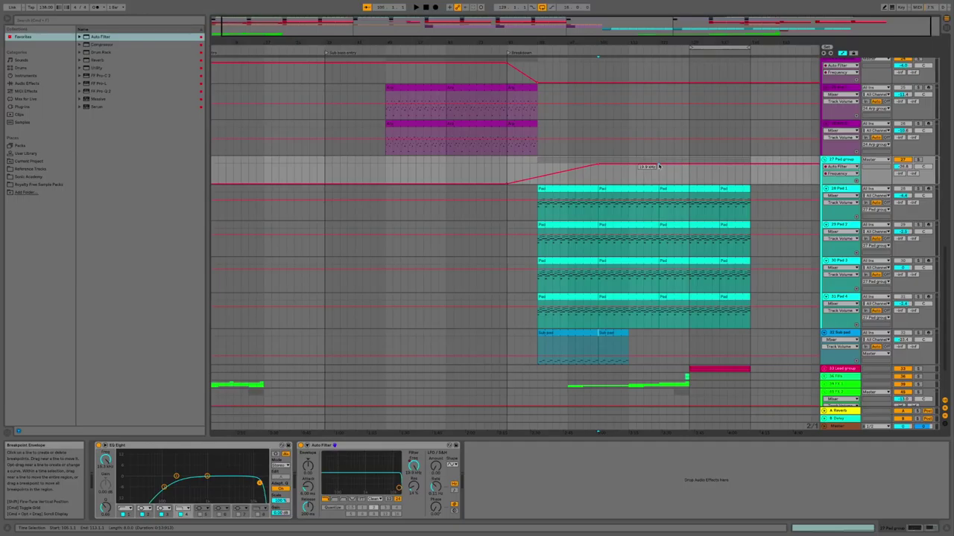
Drop the Pad group filter frequency sharply at the third Pad clip and ramp it back to fully open at the fourth clip.
{"action": "left_click_drag", "start_coordinate": [663, 165], "coordinate": [662, 181]}
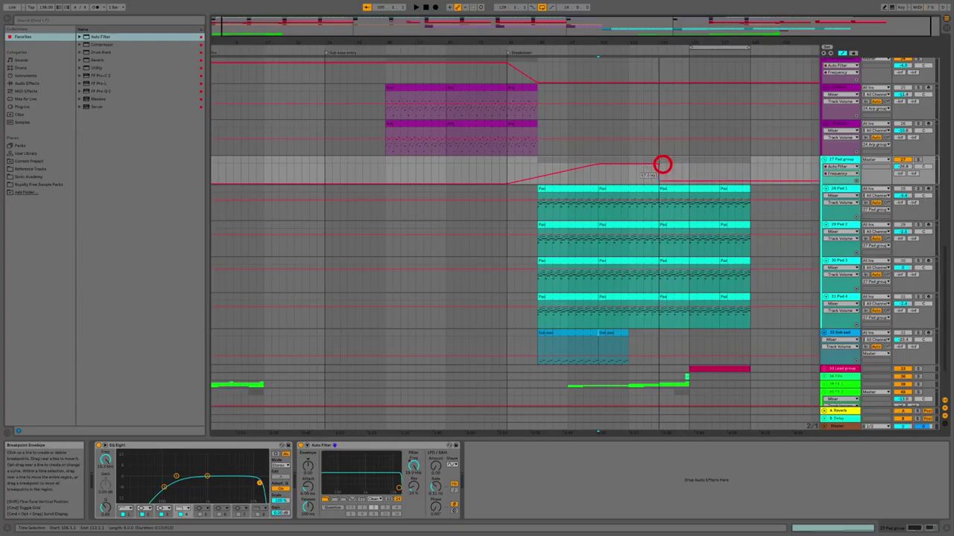
{"action": "left_click_drag", "start_coordinate": [662, 181], "coordinate": [659, 184]}
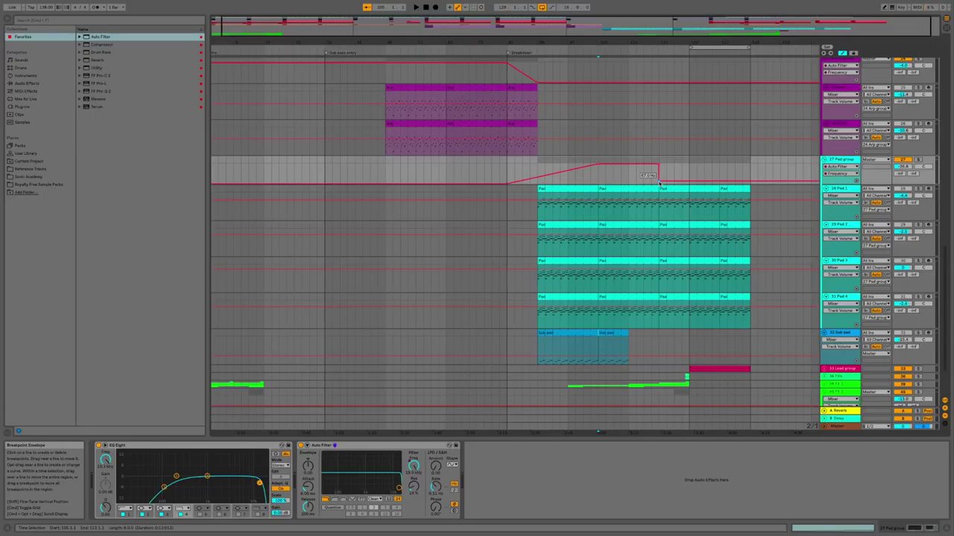
{"action": "left_click", "coordinate": [716, 181]}
{"action": "left_click_drag", "start_coordinate": [716, 181], "coordinate": [717, 181]}
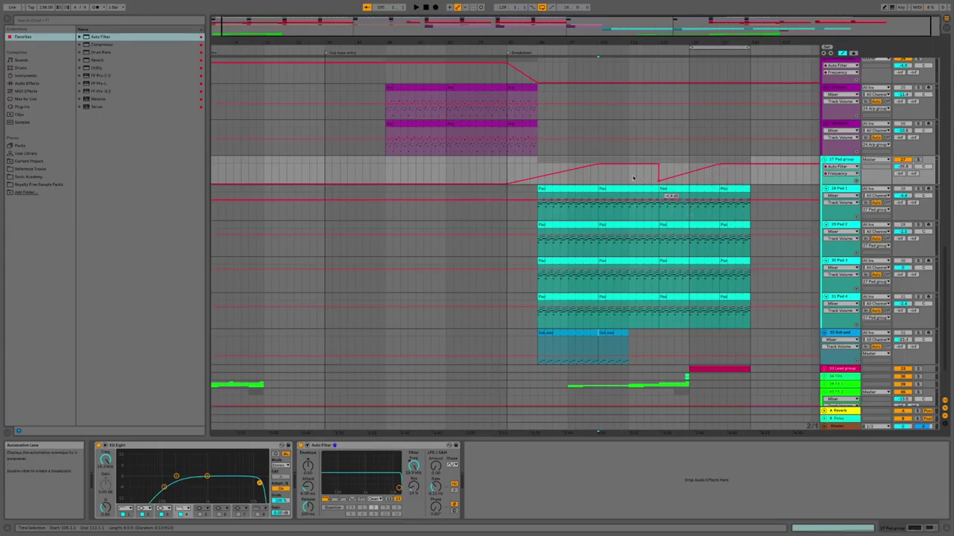
Expand the Lead group and move the Lead 1 and Lead 2 clips together to bar 89.
{"action": "left_click_drag", "start_coordinate": [646, 43], "coordinate": [639, 162]}
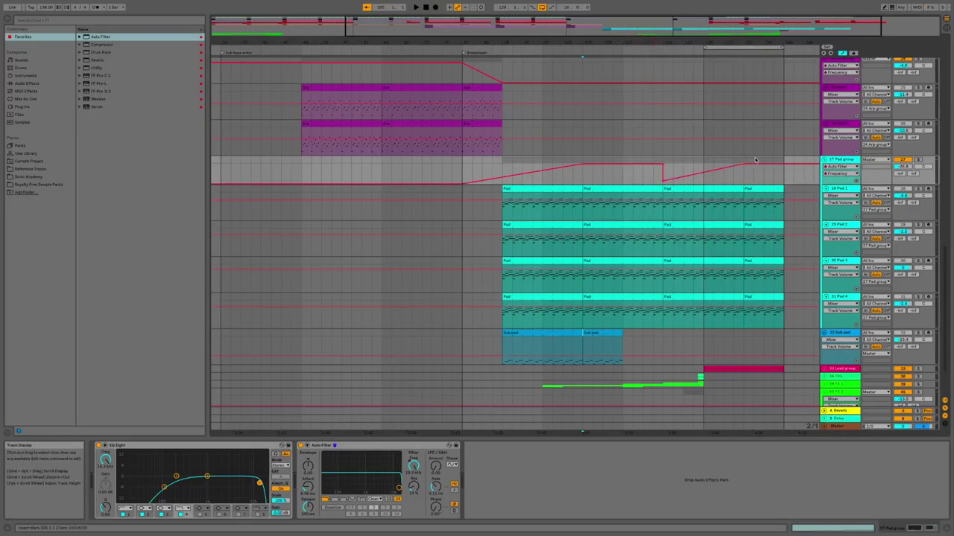
{"action": "scroll", "coordinate": [675, 177], "scroll_direction": "down", "scroll_amount": 3}
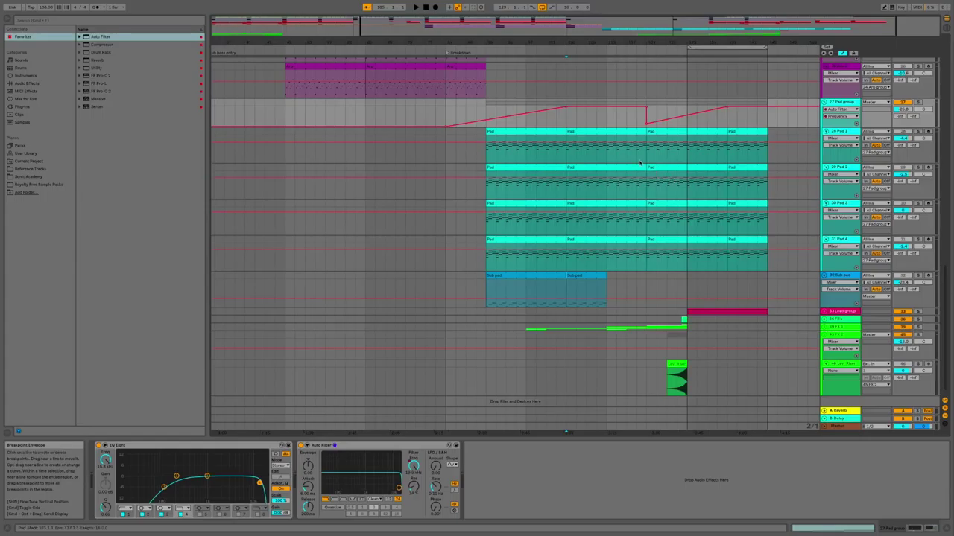
{"action": "scroll", "coordinate": [604, 149], "scroll_direction": "up", "scroll_amount": 15}
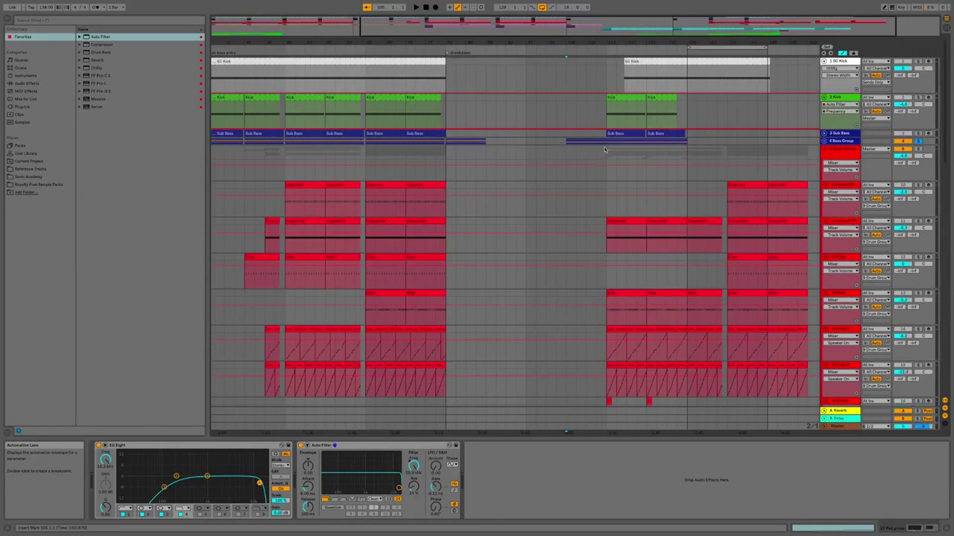
{"action": "scroll", "coordinate": [604, 149], "scroll_direction": "down", "scroll_amount": 15}
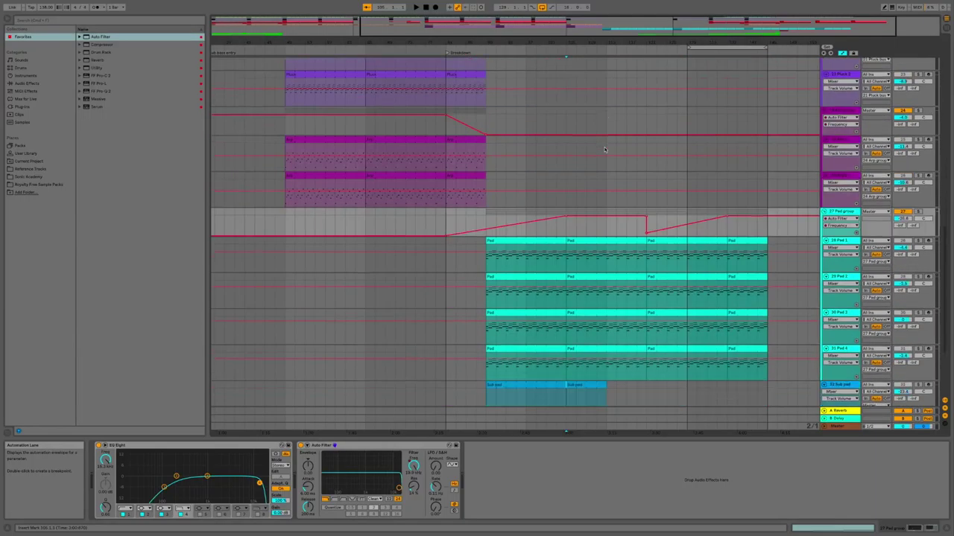
{"action": "scroll", "coordinate": [604, 149], "scroll_direction": "down", "scroll_amount": 5}
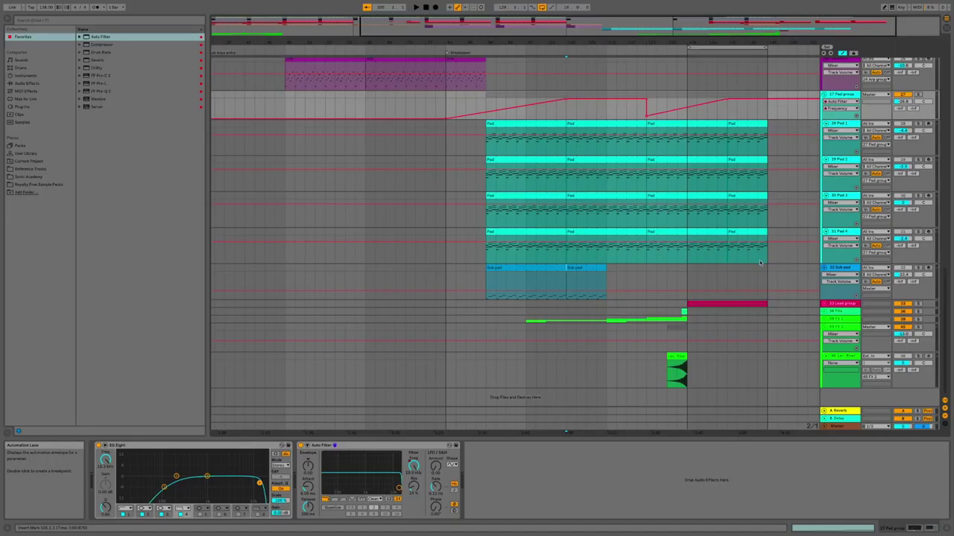
{"action": "left_click", "coordinate": [824, 303]}
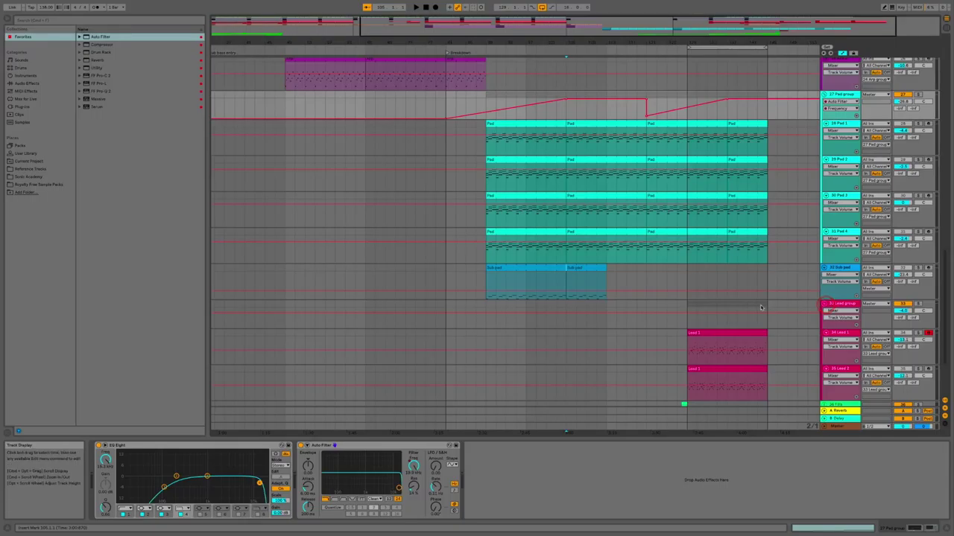
{"action": "scroll", "coordinate": [761, 307], "scroll_direction": "down", "scroll_amount": 2}
{"action": "left_click", "coordinate": [735, 307]}
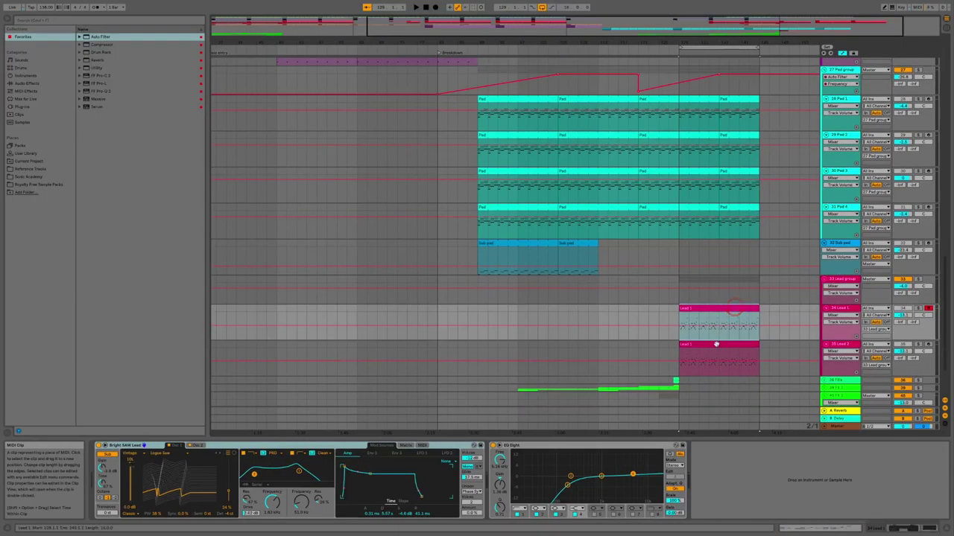
{"action": "left_click", "coordinate": [716, 344], "text": "shift"}
{"action": "left_click_drag", "start_coordinate": [715, 311], "coordinate": [514, 312]}
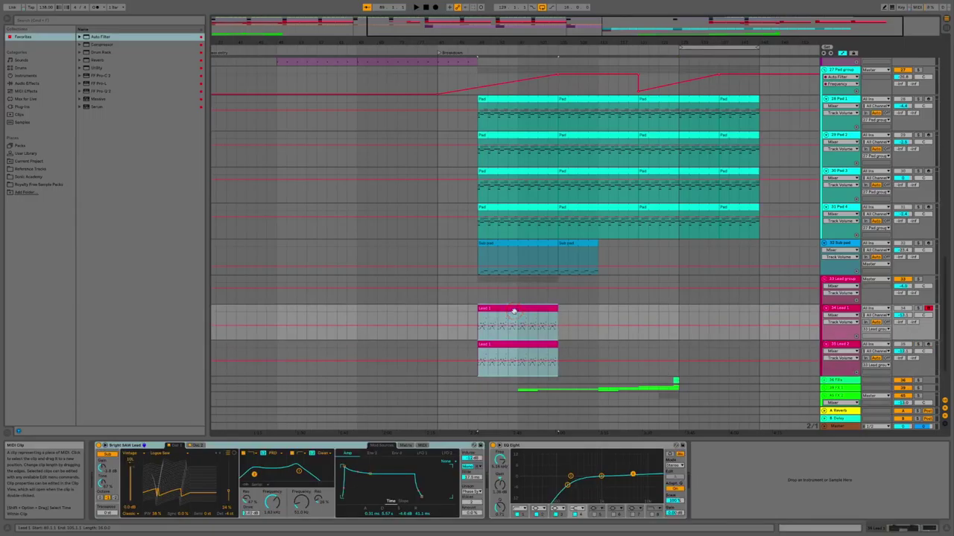
Duplicate both Lead clips three times and trim the last copies to end at bar 145.
{"action": "left_click", "coordinate": [513, 312]}
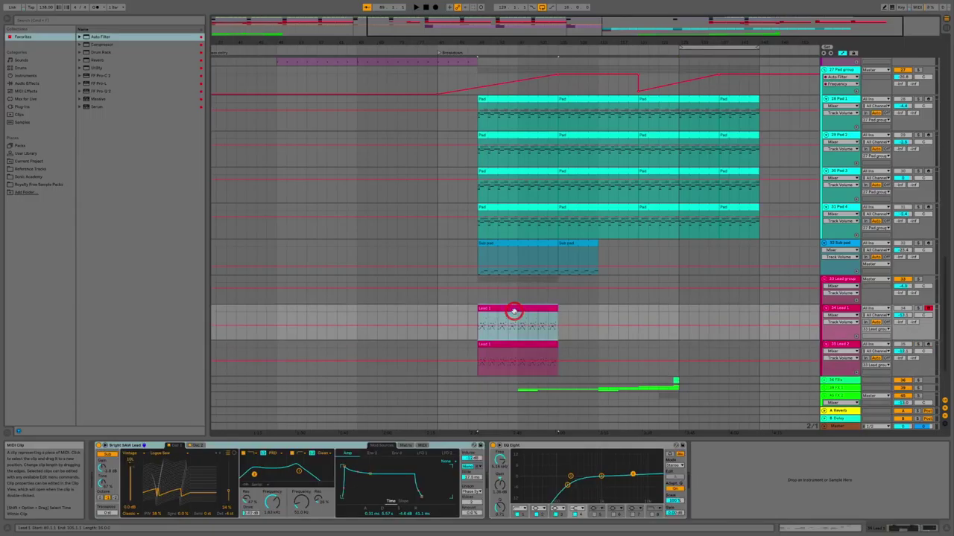
{"action": "left_click", "coordinate": [515, 343]}
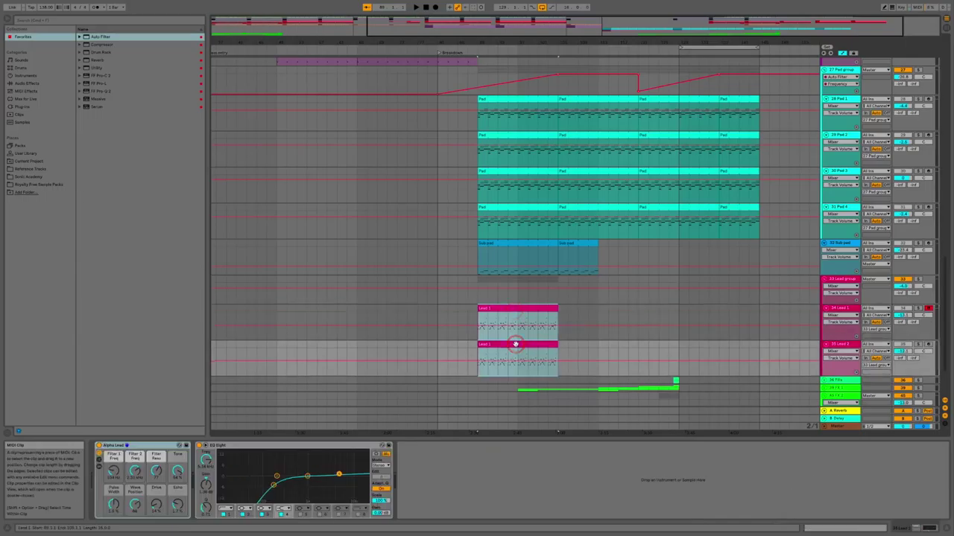
{"action": "key", "text": "ctrl+d"}
{"action": "key", "text": "ctrl+d"}
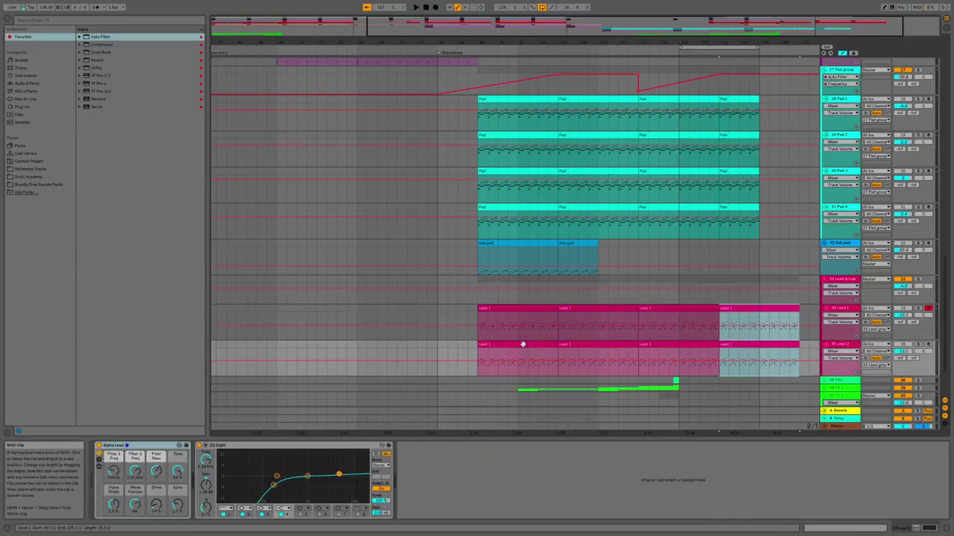
{"action": "key", "text": "ctrl+d"}
{"action": "left_click_drag", "start_coordinate": [800, 310], "coordinate": [758, 310]}
{"action": "left_click", "coordinate": [769, 346]}
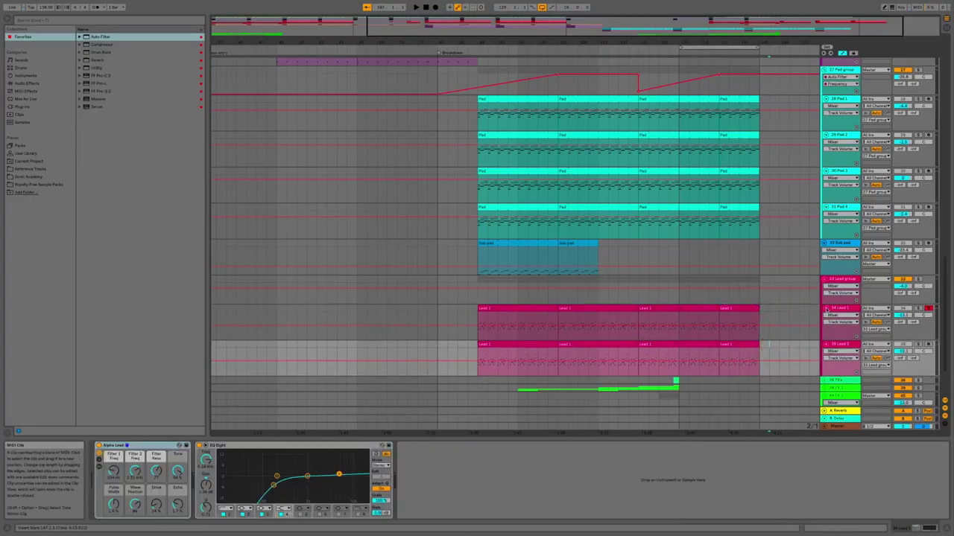
Add an Auto Filter to the Lead group and show its Frequency automation in the arrangement.
{"action": "left_click", "coordinate": [840, 279]}
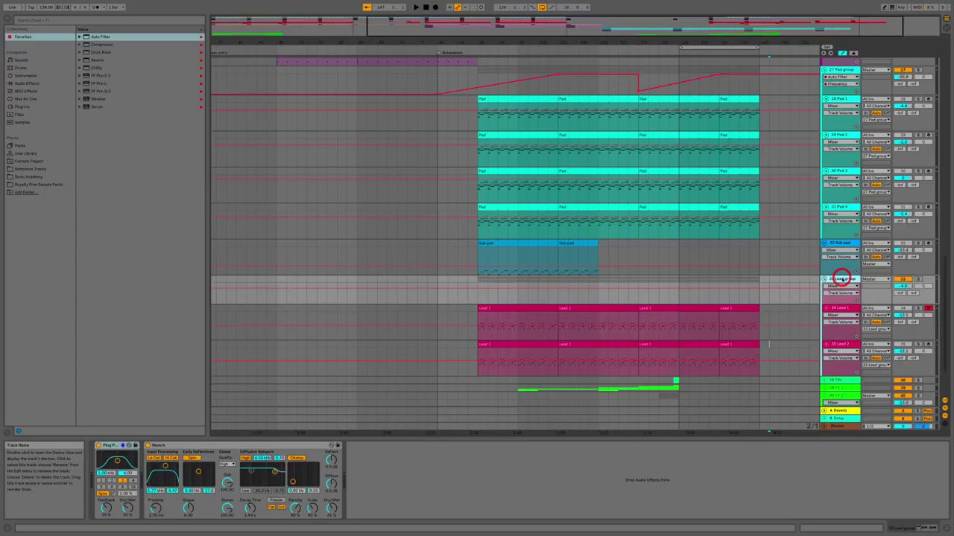
{"action": "double_click", "coordinate": [119, 37]}
{"action": "left_click", "coordinate": [463, 465]}
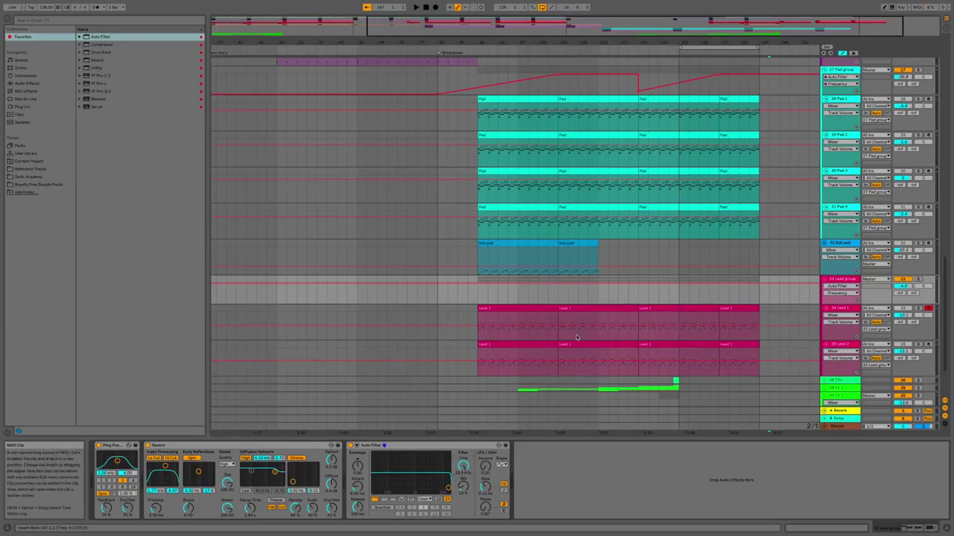
Ramp the Lead group filter frequency from its minimum at the Breakdown marker to fully open at the second Lead clip.
{"action": "left_click", "coordinate": [558, 284]}
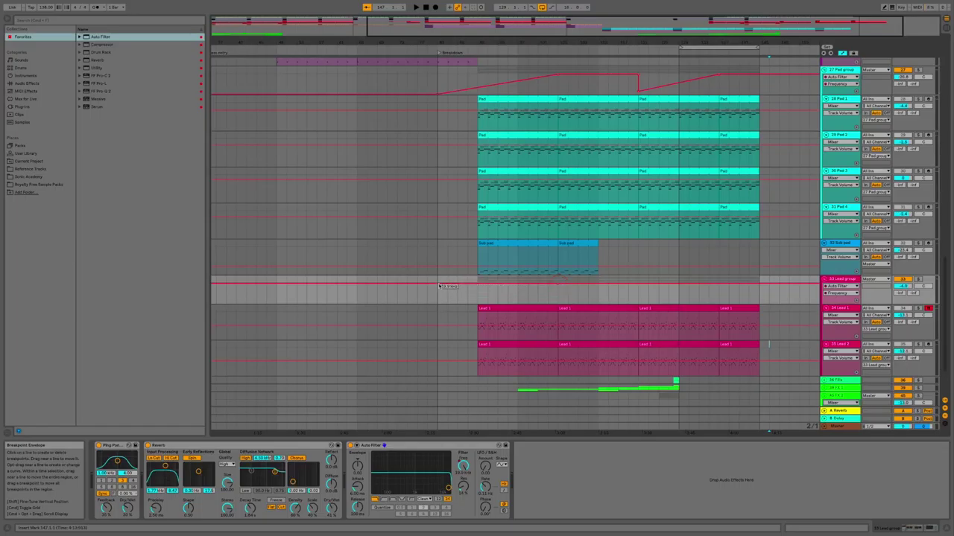
{"action": "left_click_drag", "start_coordinate": [440, 285], "coordinate": [438, 303]}
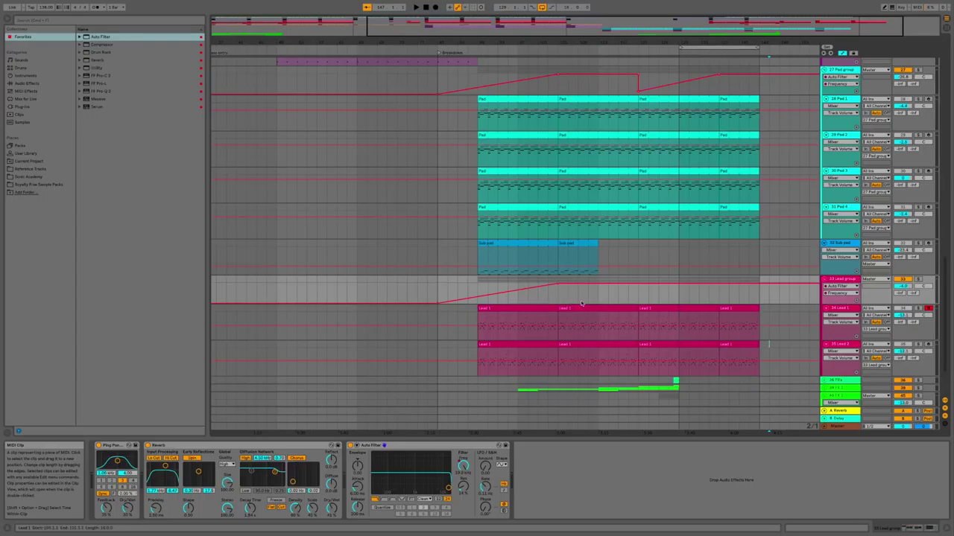
Copy the Pad group's filter automation from bar 81 to 145 and paste it onto the Lead group's Frequency lane at the Breakdown marker.
{"action": "scroll", "coordinate": [585, 233], "scroll_direction": "up", "scroll_amount": 1}
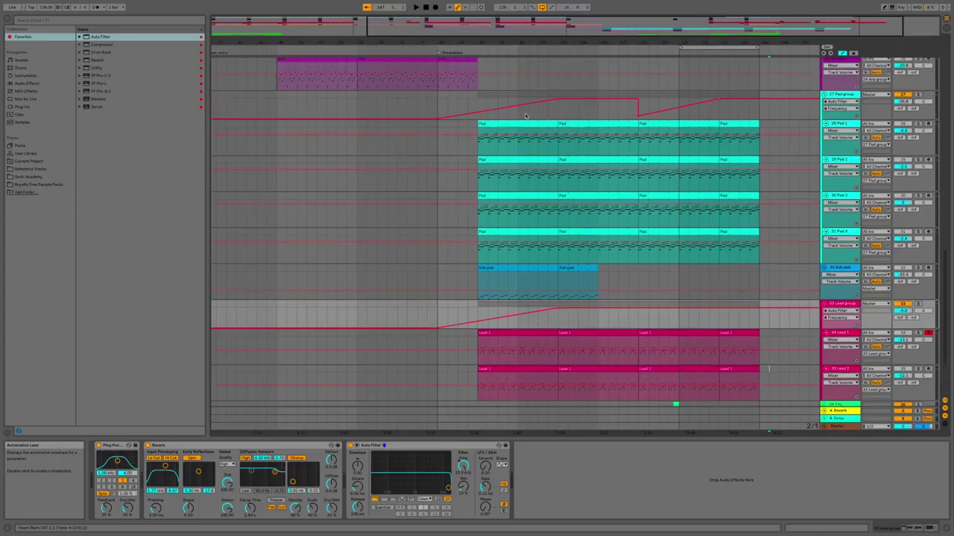
{"action": "left_click_drag", "start_coordinate": [437, 104], "coordinate": [757, 109]}
{"action": "key", "text": "ctrl+c"}
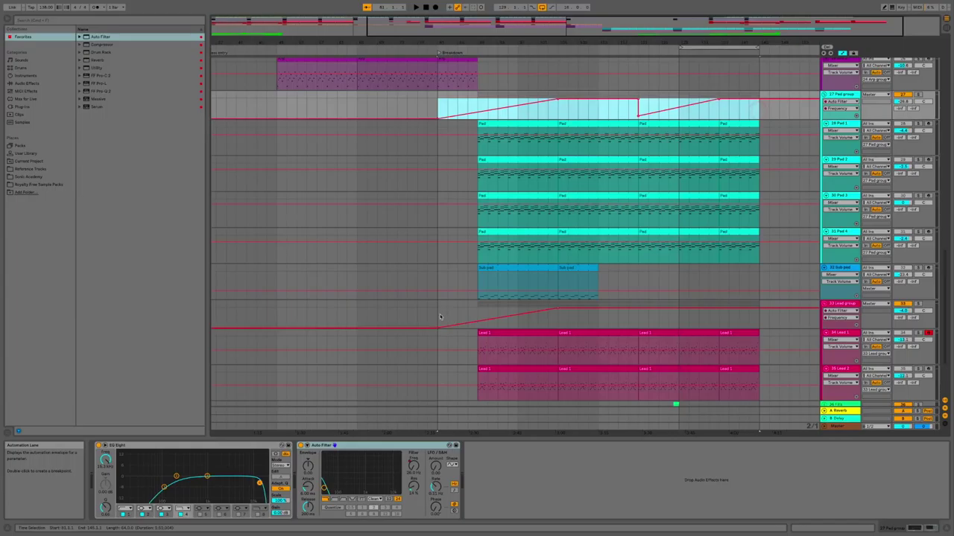
{"action": "left_click", "coordinate": [437, 314]}
{"action": "key", "text": "ctrl+v"}
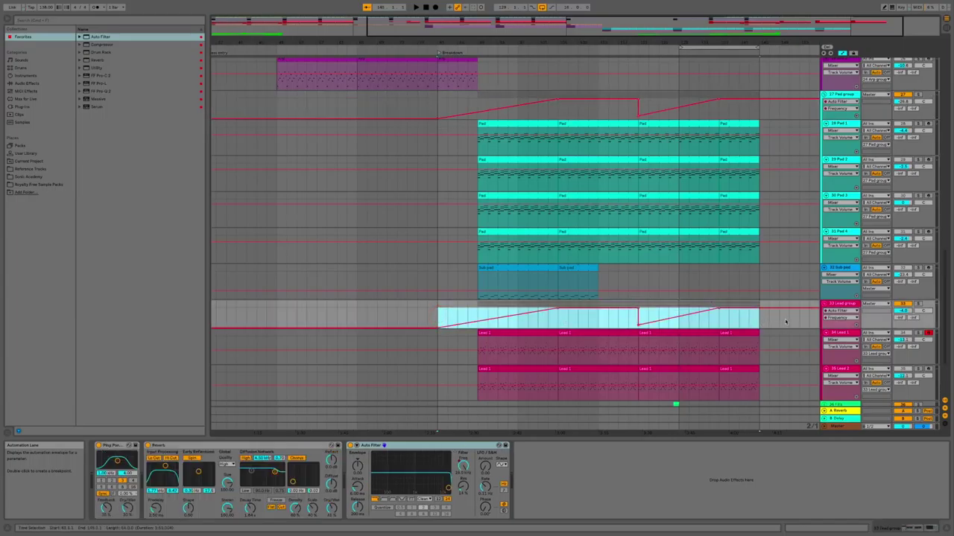
{"action": "left_click", "coordinate": [785, 321]}
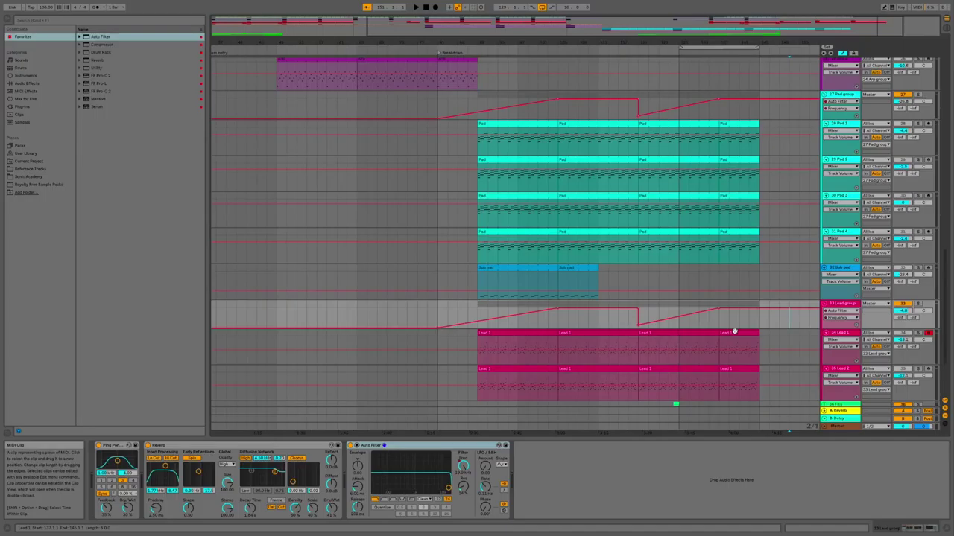
Find the Utility device, add it to the Lead group and show its Gain automation in the arrangement.
{"action": "left_click", "coordinate": [839, 304]}
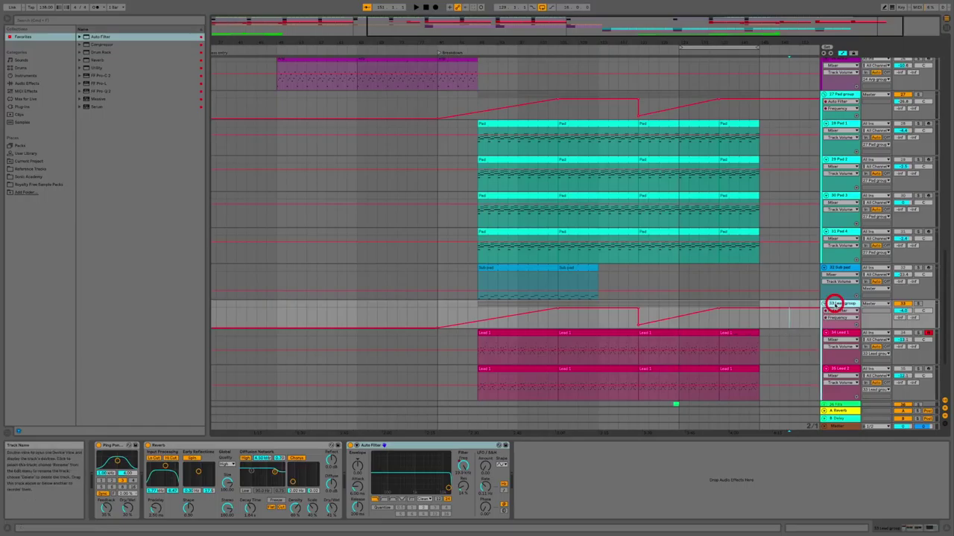
{"action": "left_click", "coordinate": [80, 22]}
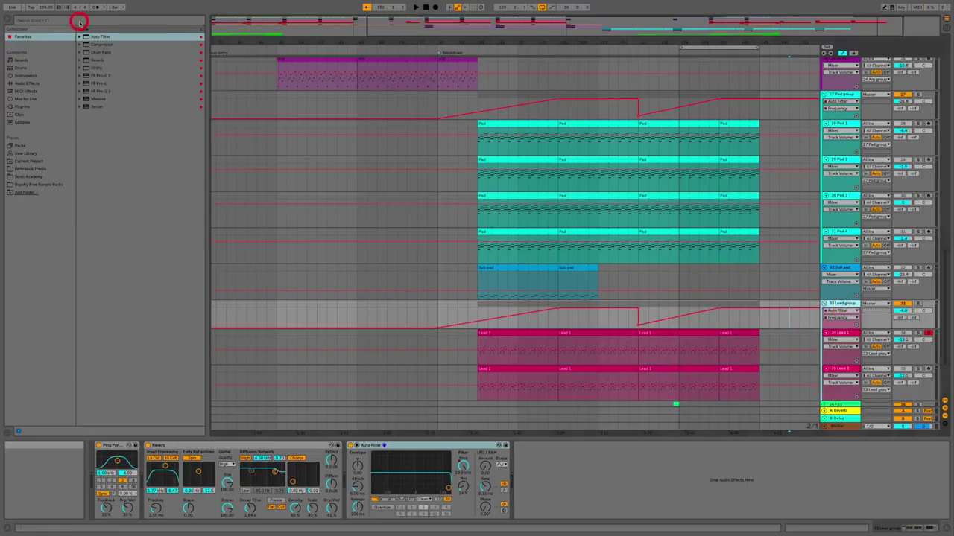
{"action": "type", "text": "uti"}
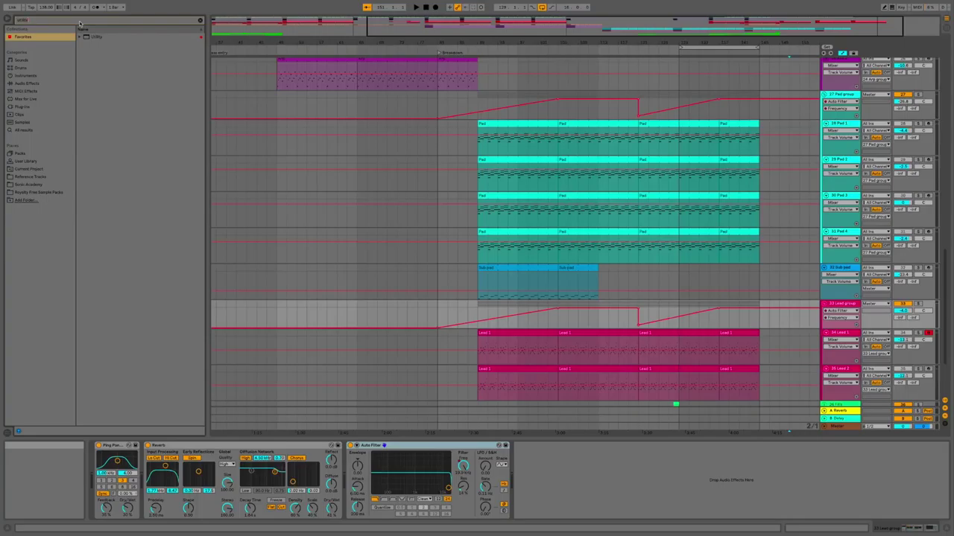
{"action": "type", "text": "lity"}
{"action": "left_click", "coordinate": [93, 36]}
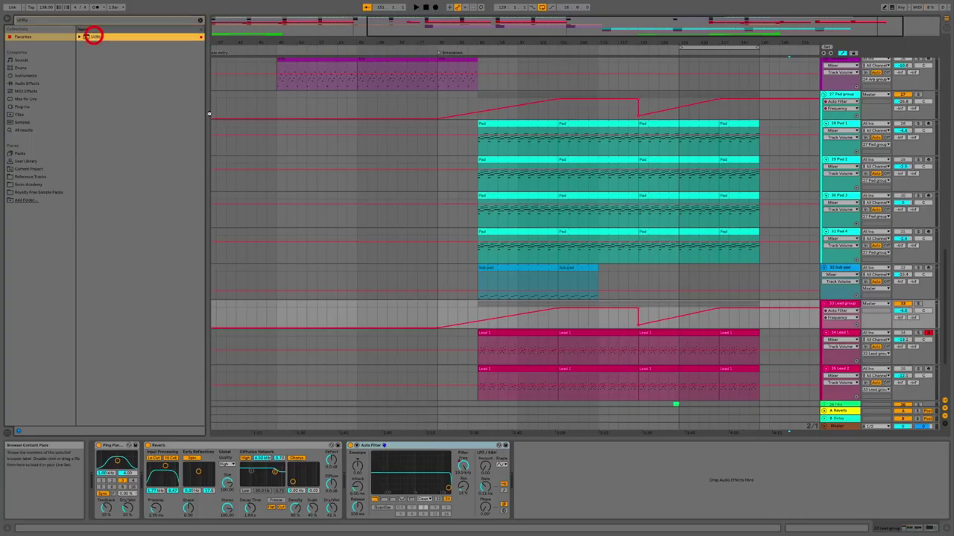
{"action": "double_click", "coordinate": [93, 36]}
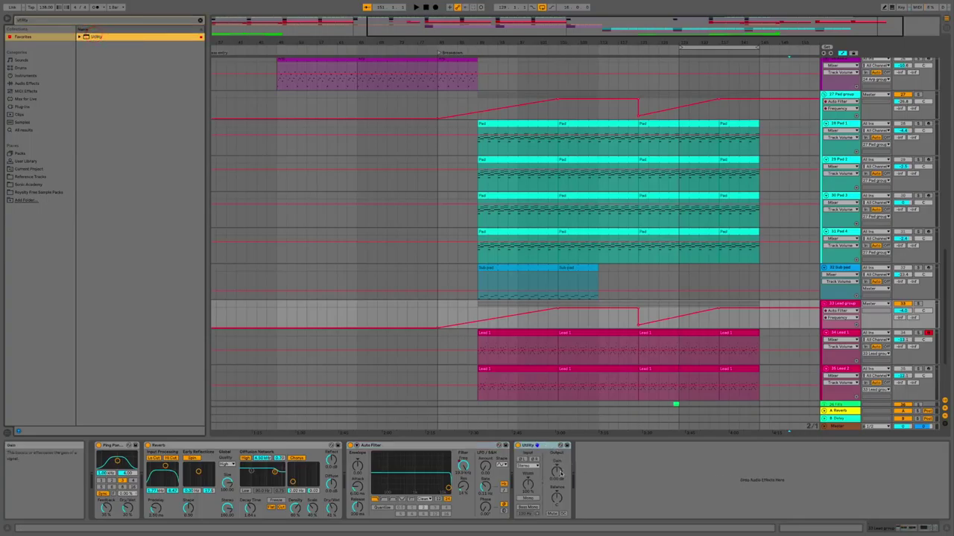
{"action": "left_click", "coordinate": [558, 471]}
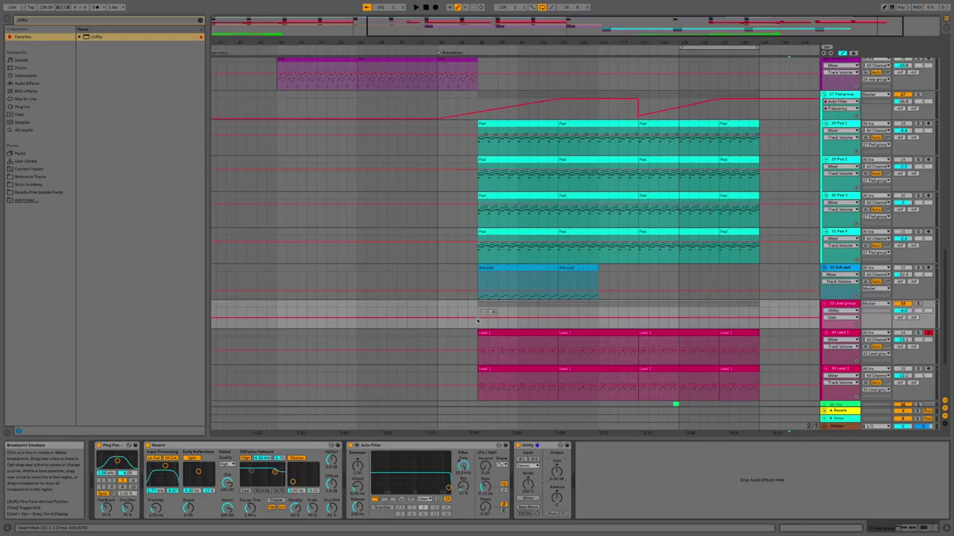
Automate the Lead group's Utility gain to rise from a reduced level at the first Lead clip's start to a breakpoint at that clip's middle.
{"action": "left_click", "coordinate": [516, 319]}
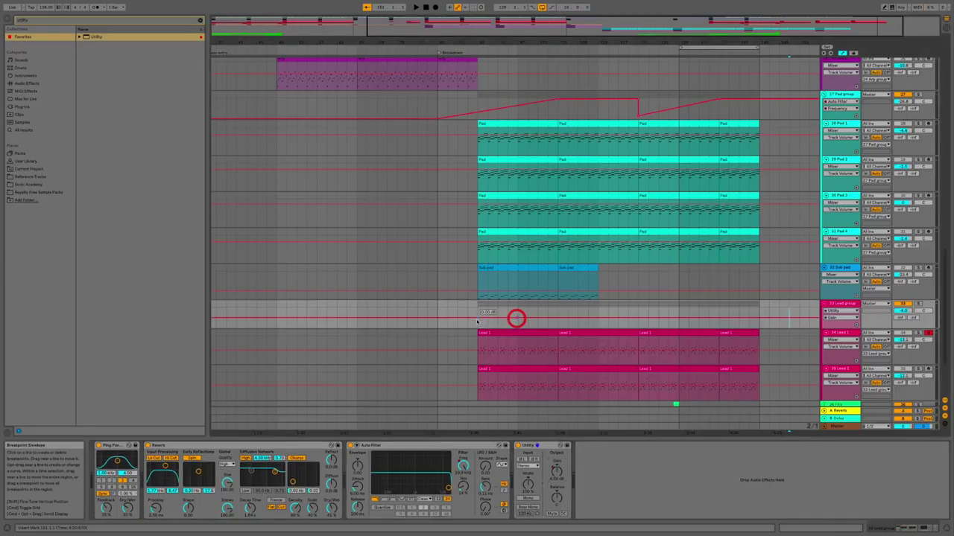
{"action": "left_click_drag", "start_coordinate": [477, 319], "coordinate": [476, 318]}
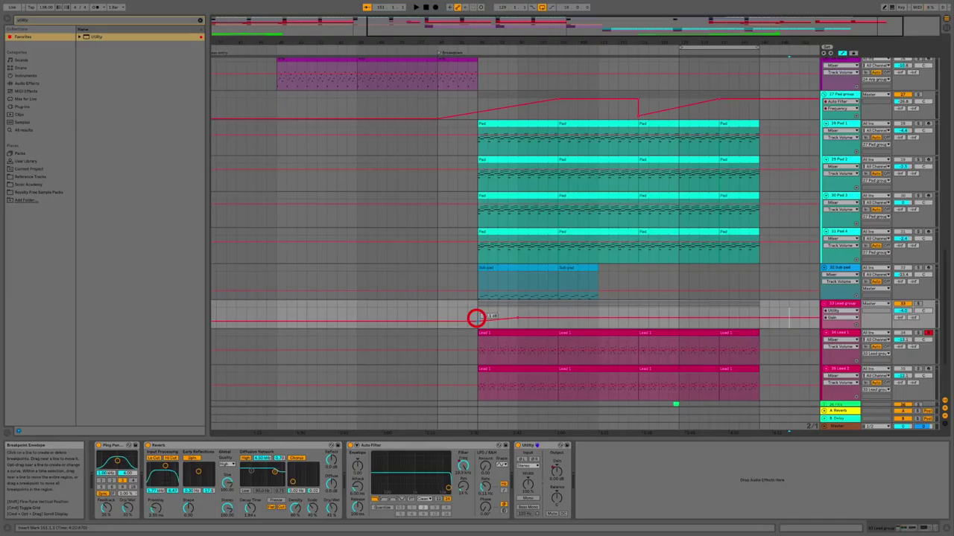
{"action": "left_click_drag", "start_coordinate": [476, 319], "coordinate": [515, 320]}
{"action": "left_click", "coordinate": [515, 318]}
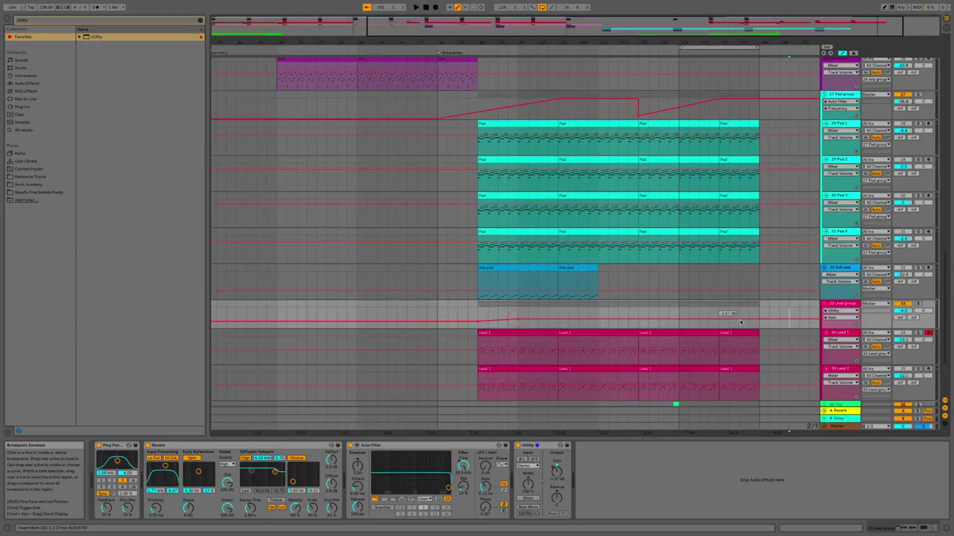
Add a Utility gain breakpoint at the end of the last Lead clip and adjust its level for a gradual rise.
{"action": "left_click_drag", "start_coordinate": [759, 321], "coordinate": [758, 320]}
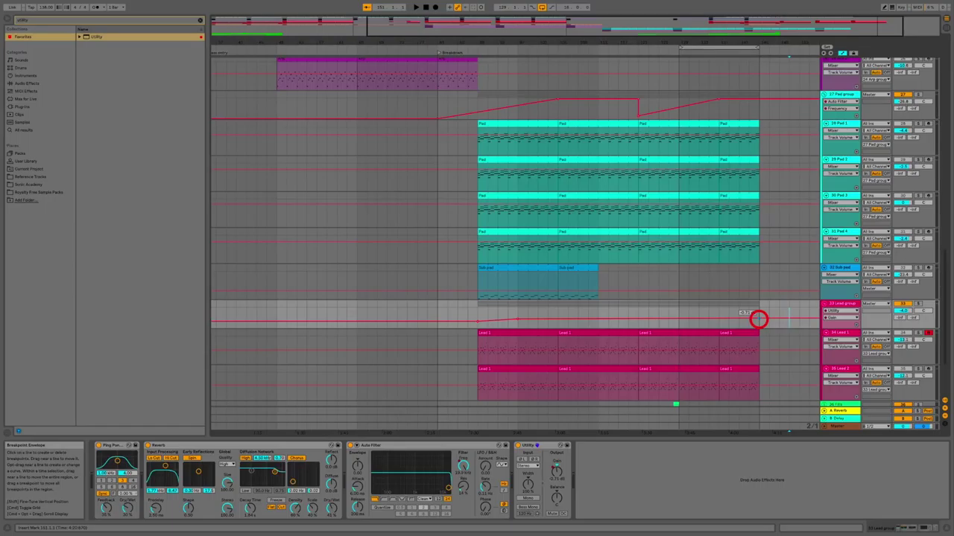
{"action": "left_click_drag", "start_coordinate": [758, 319], "coordinate": [760, 320]}
{"action": "left_click", "coordinate": [759, 320]}
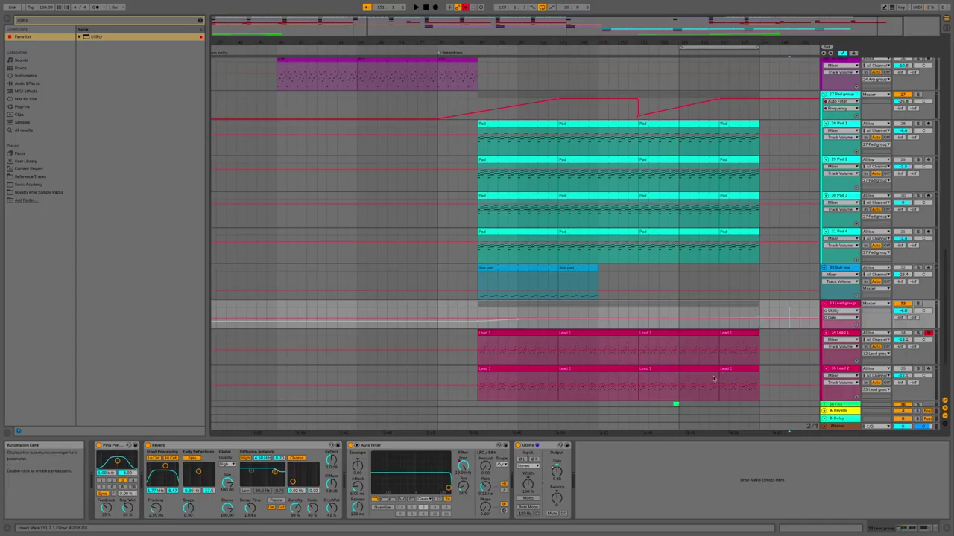
{"action": "left_click", "coordinate": [755, 319]}
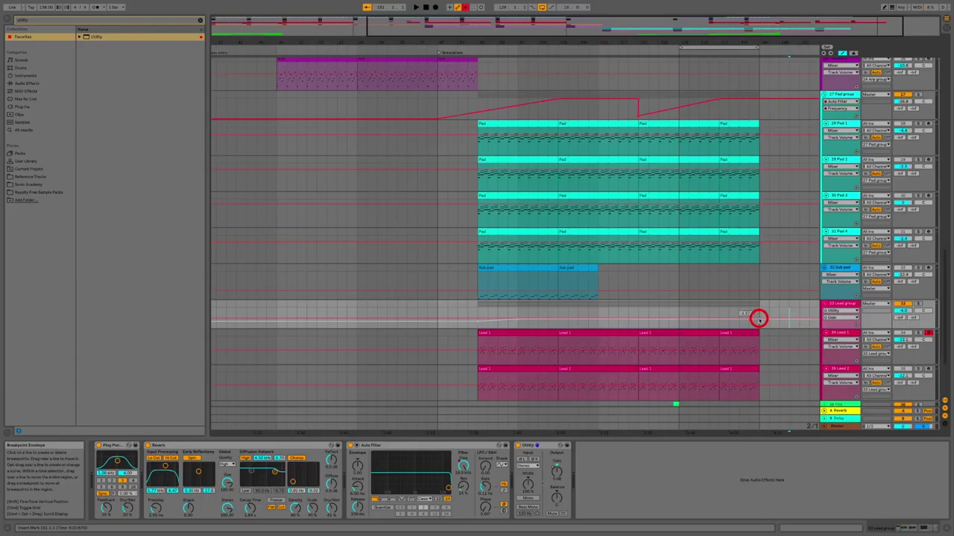
Delete the Gain automation of the Lead group's Utility device.
{"action": "left_click", "coordinate": [837, 316]}
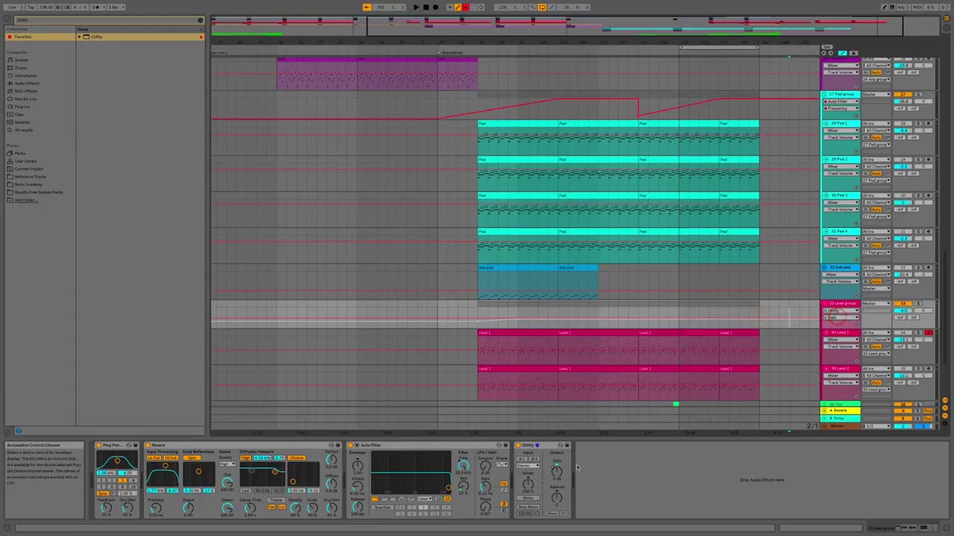
{"action": "right_click", "coordinate": [556, 469]}
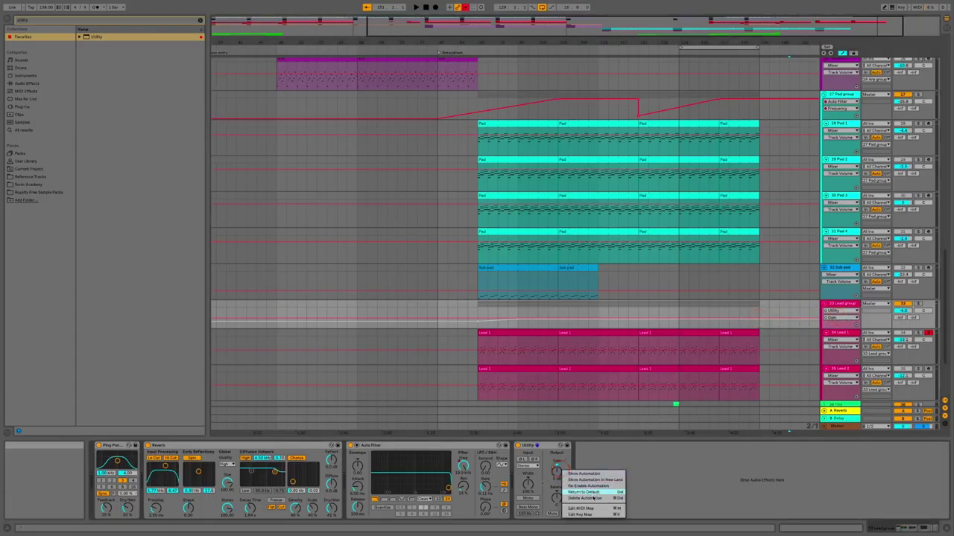
{"action": "left_click", "coordinate": [592, 498]}
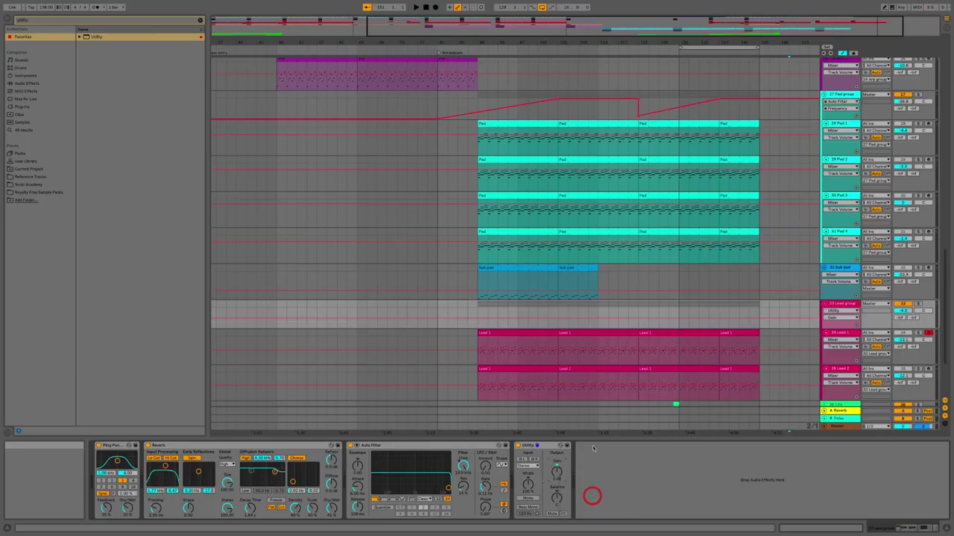
Copy the Pad group's filter automation from bar 81 to 145 and paste it onto the Lead group's Utility Gain lane at the Breakdown marker.
{"action": "left_click_drag", "start_coordinate": [438, 105], "coordinate": [711, 105]}
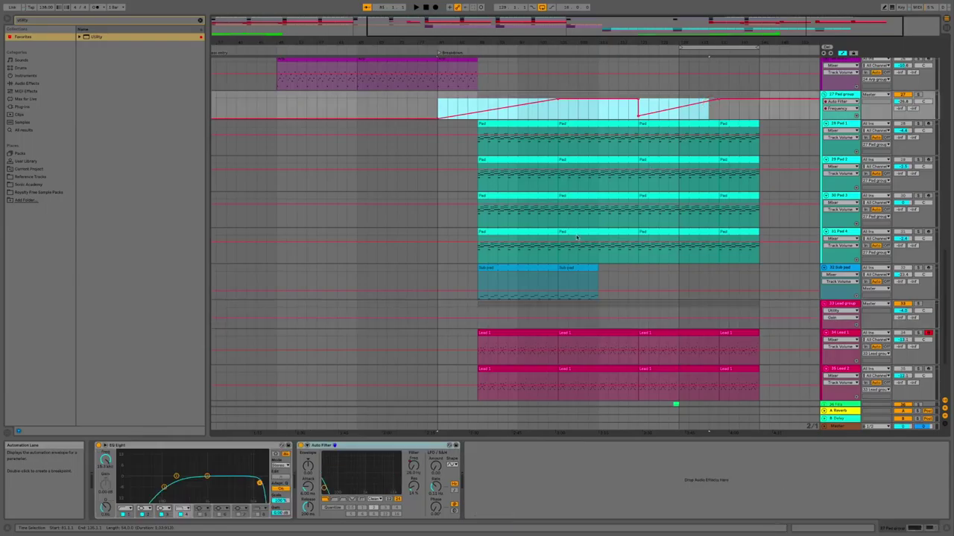
{"action": "left_click", "coordinate": [441, 310]}
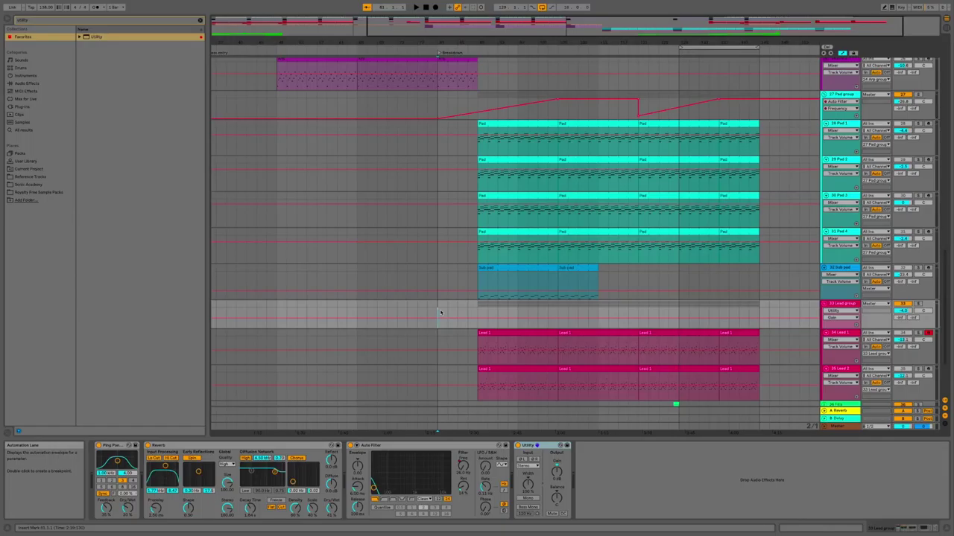
{"action": "left_click", "coordinate": [438, 108]}
{"action": "left_click", "coordinate": [631, 111]}
{"action": "left_click", "coordinate": [754, 112], "text": "shift"}
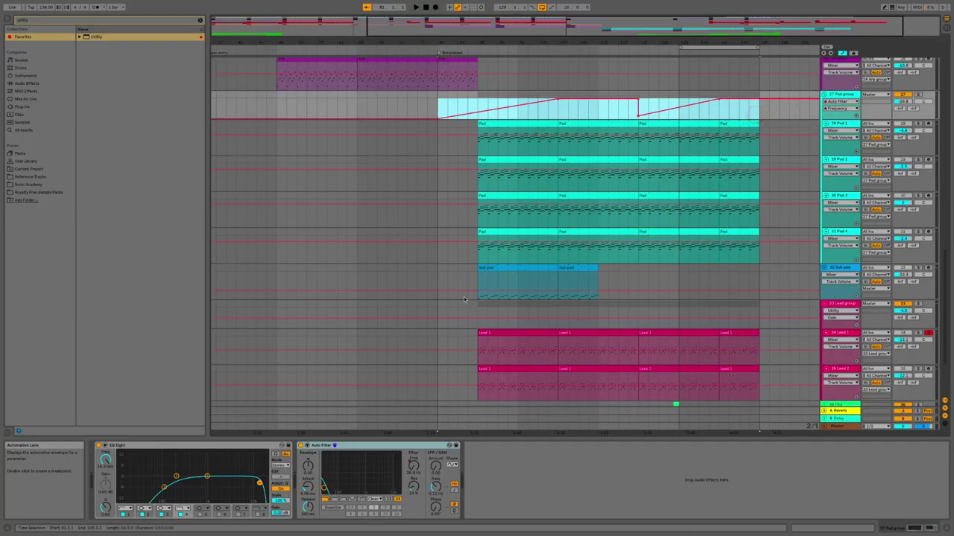
{"action": "key", "text": "ctrl+c"}
{"action": "left_click", "coordinate": [439, 308]}
{"action": "key", "text": "ctrl+v"}
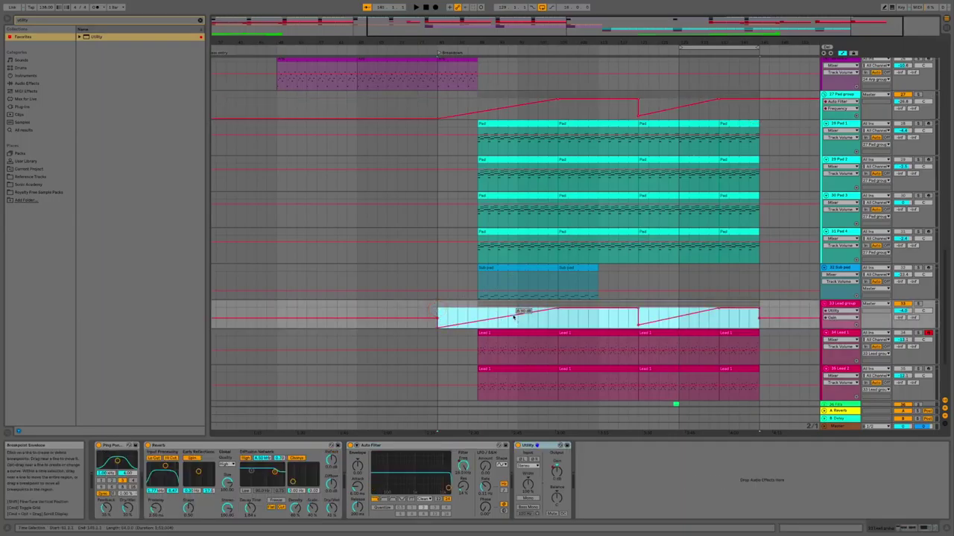
Lower the Lead group's pasted Gain curve, then raise its low points at the Breakdown marker and the third Lead clip's start.
{"action": "left_click_drag", "start_coordinate": [558, 309], "coordinate": [548, 311]}
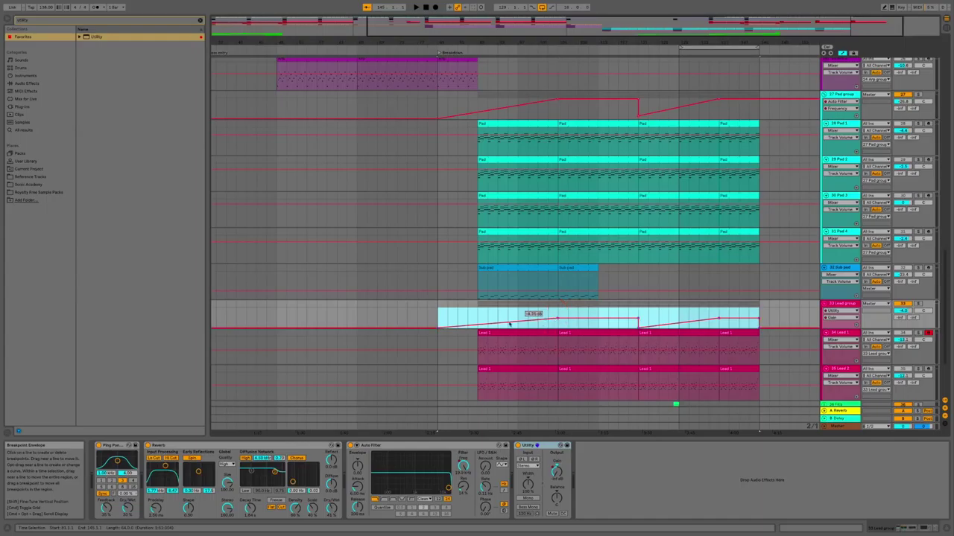
{"action": "left_click_drag", "start_coordinate": [438, 328], "coordinate": [440, 326]}
{"action": "left_click", "coordinate": [456, 316]}
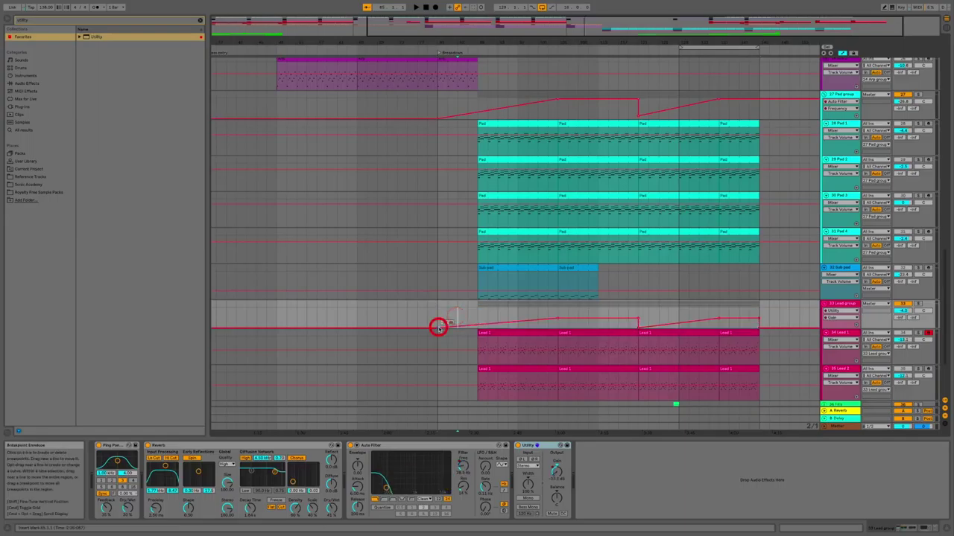
{"action": "left_click_drag", "start_coordinate": [437, 326], "coordinate": [437, 320]}
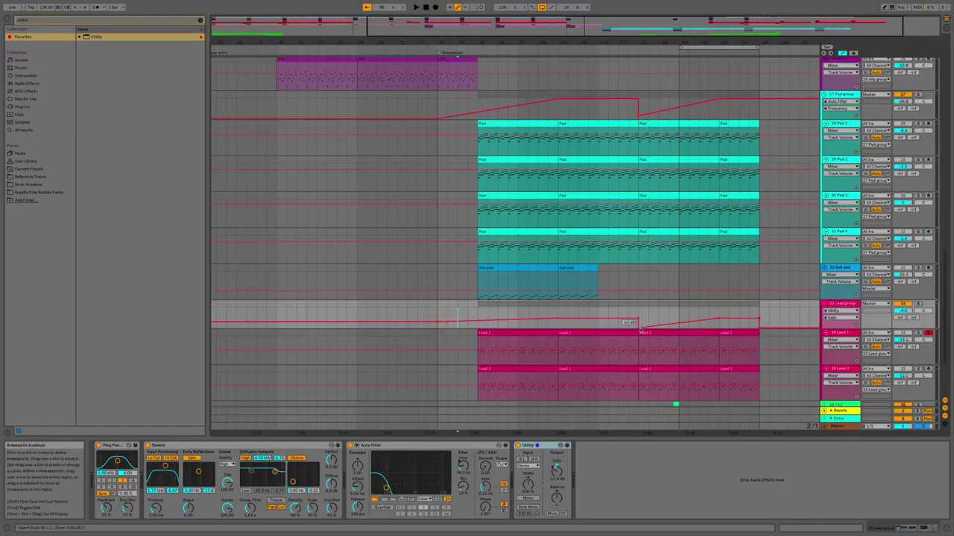
{"action": "left_click_drag", "start_coordinate": [638, 322], "coordinate": [637, 325]}
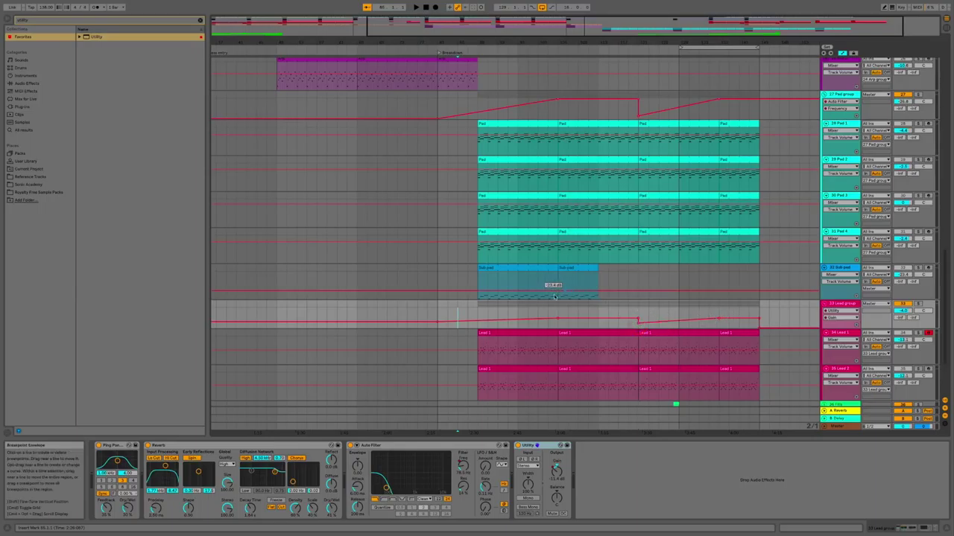
Play the arrangement from the Breakdown marker and turn off the Bass group's solo so all tracks are heard.
{"action": "left_click", "coordinate": [440, 54]}
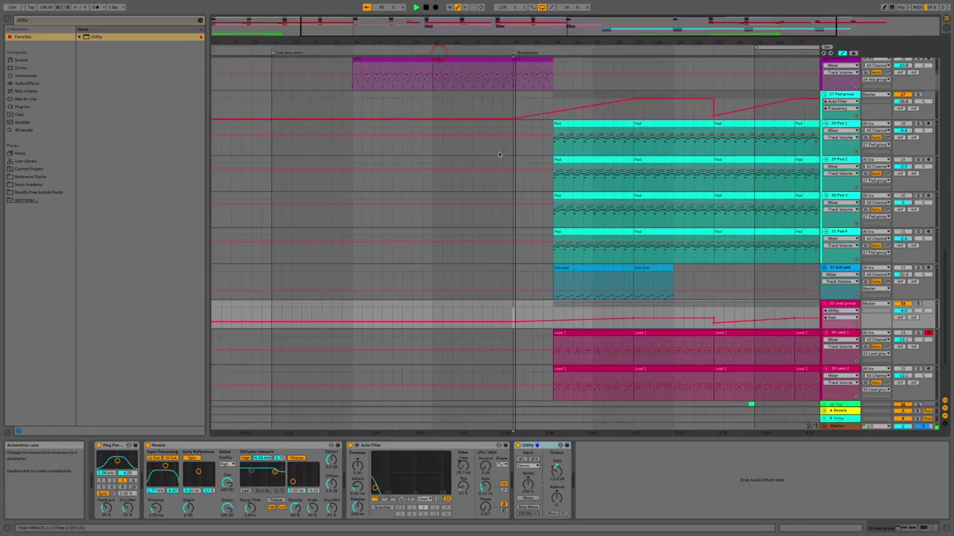
{"action": "scroll", "coordinate": [499, 154], "scroll_direction": "up", "scroll_amount": 4}
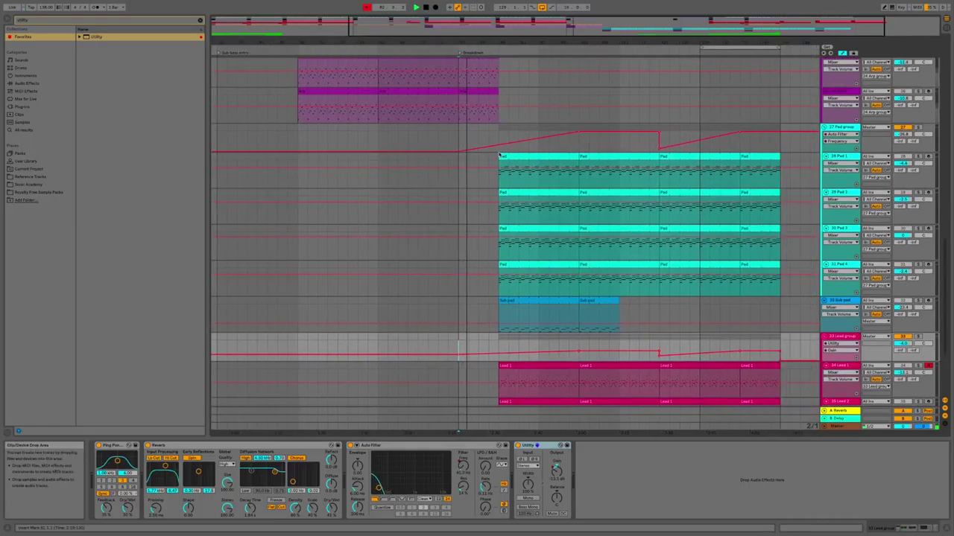
{"action": "scroll", "coordinate": [499, 154], "scroll_direction": "up", "scroll_amount": 6}
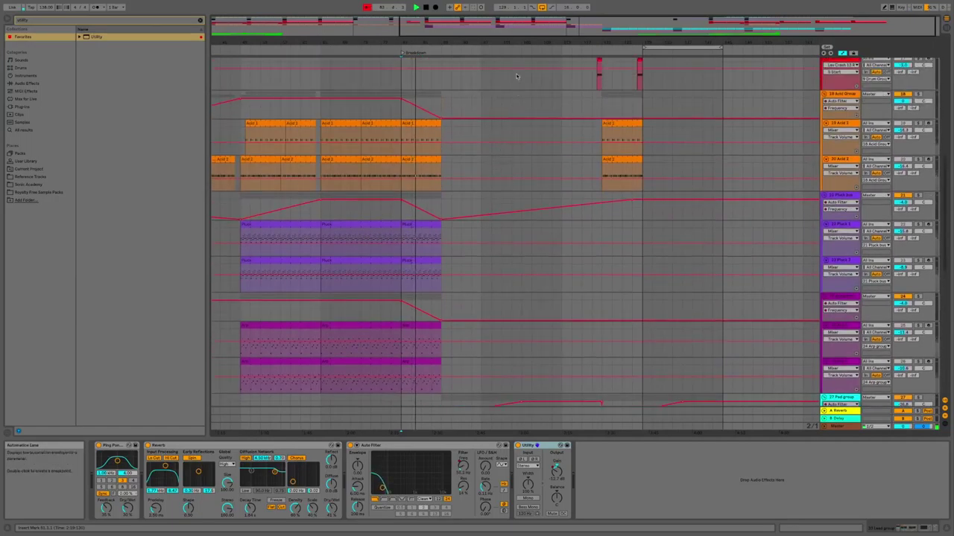
{"action": "left_click", "coordinate": [528, 25]}
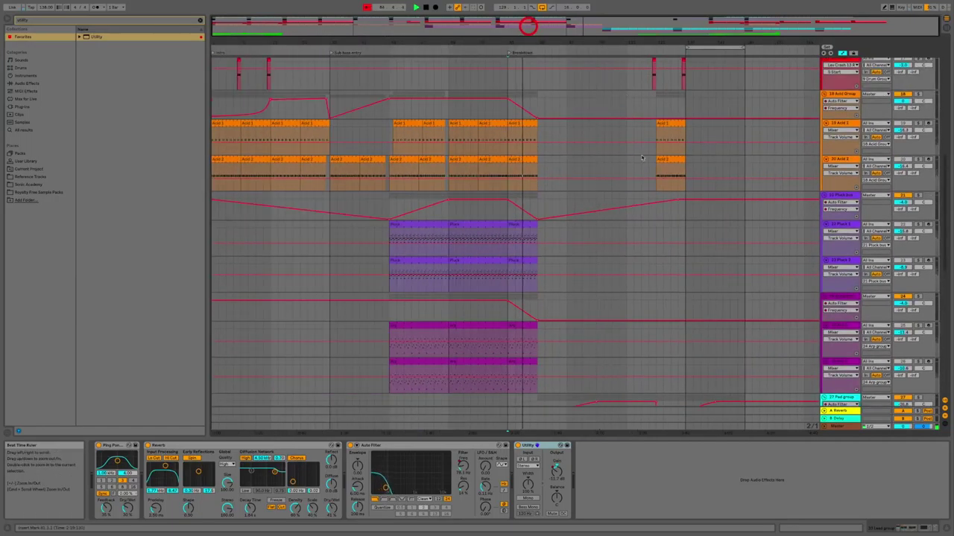
{"action": "scroll", "coordinate": [646, 227], "scroll_direction": "down", "scroll_amount": 3}
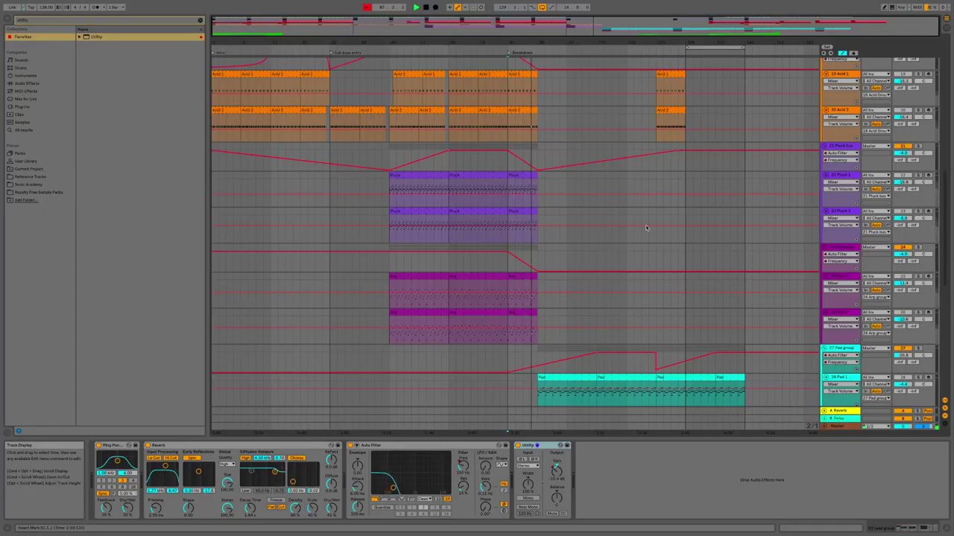
{"action": "scroll", "coordinate": [646, 227], "scroll_direction": "down", "scroll_amount": 4}
{"action": "scroll", "coordinate": [646, 227], "scroll_direction": "down", "scroll_amount": 3}
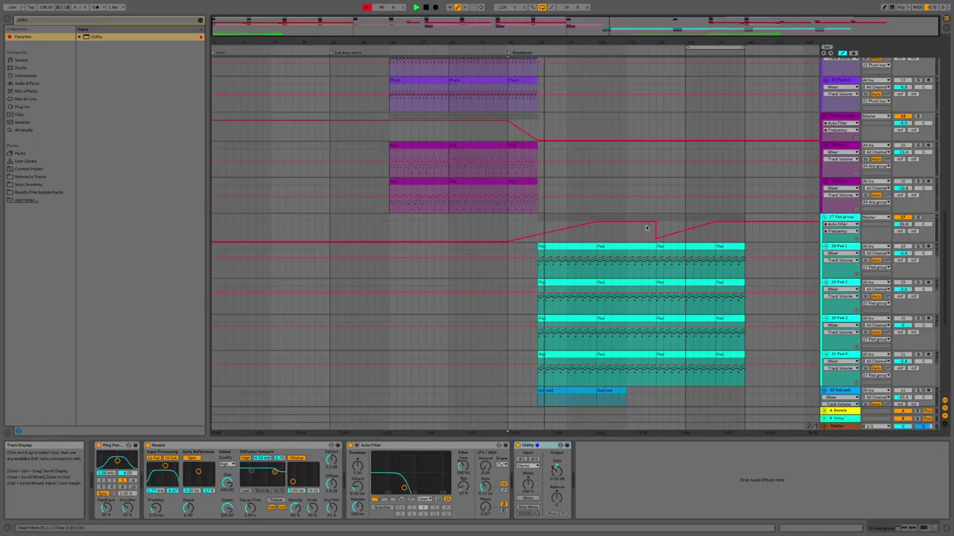
{"action": "scroll", "coordinate": [870, 234], "scroll_direction": "up", "scroll_amount": 1}
{"action": "scroll", "coordinate": [870, 234], "scroll_direction": "up", "scroll_amount": 20}
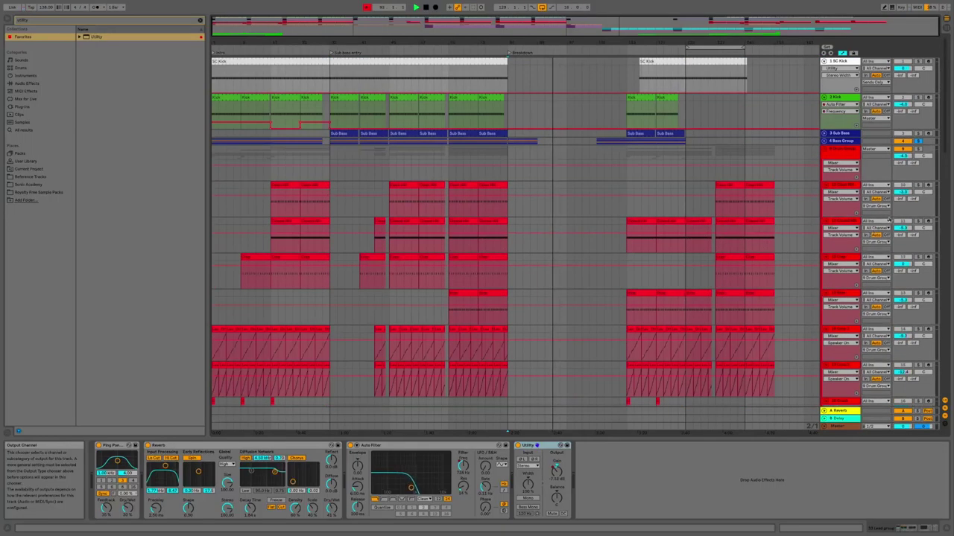
{"action": "left_click", "coordinate": [919, 140]}
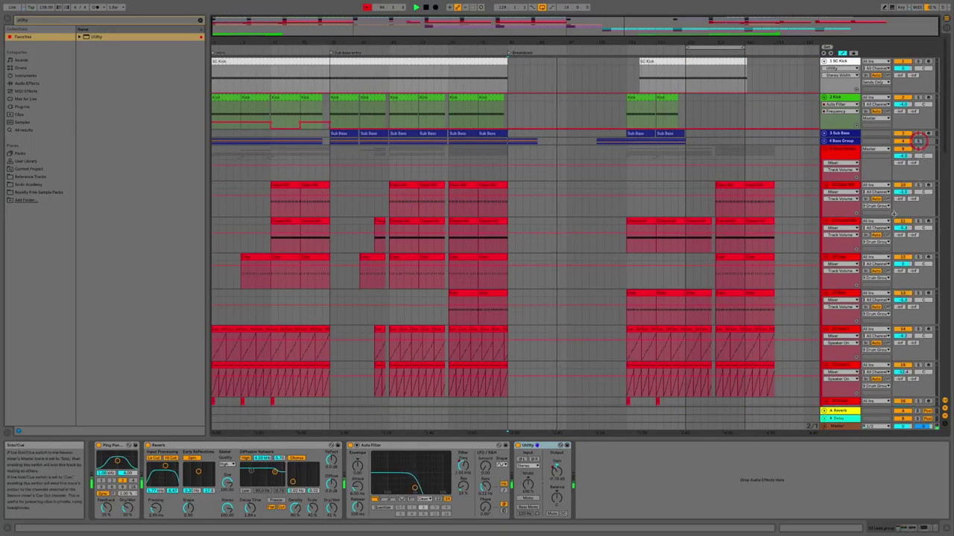
Replay from the Breakdown marker and check how the drum, acid, pluck, pad, sub pad and lead tracks develop through the section.
{"action": "scroll", "coordinate": [507, 66], "scroll_direction": "down", "scroll_amount": 15}
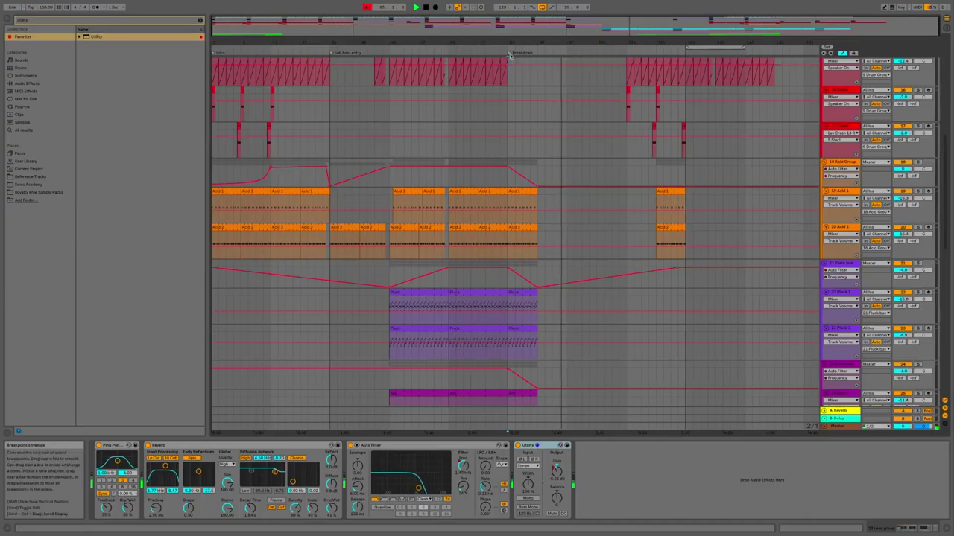
{"action": "left_click", "coordinate": [509, 53]}
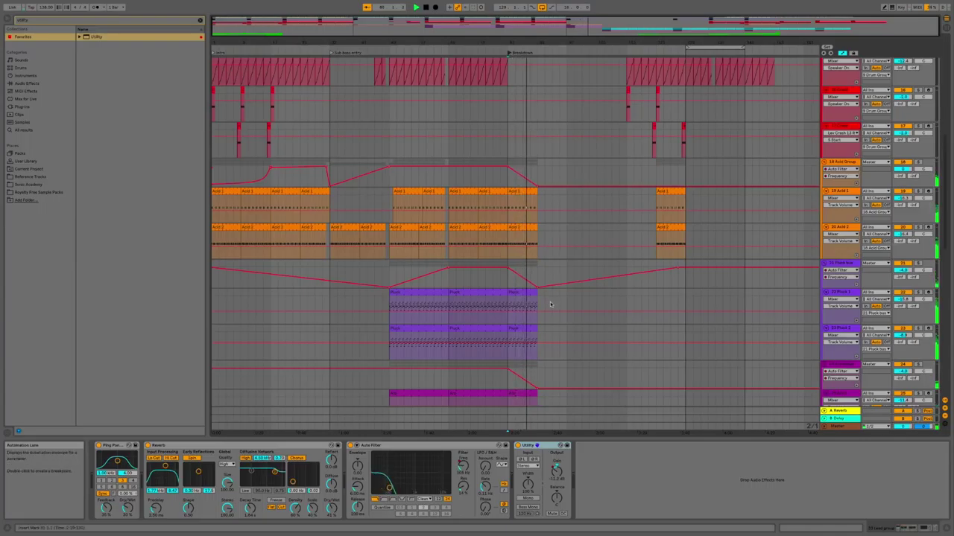
{"action": "scroll", "coordinate": [551, 304], "scroll_direction": "down", "scroll_amount": 1}
{"action": "scroll", "coordinate": [551, 304], "scroll_direction": "down", "scroll_amount": 10}
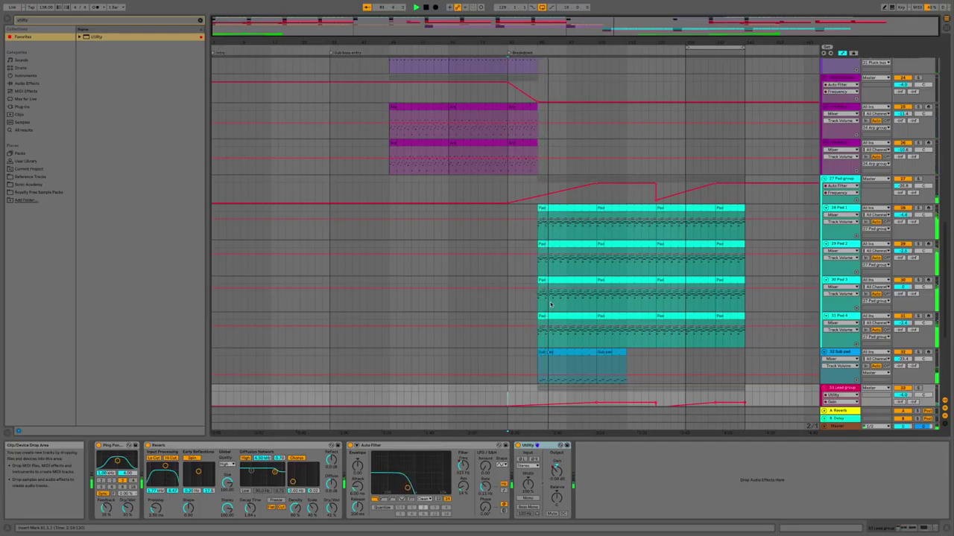
{"action": "scroll", "coordinate": [550, 303], "scroll_direction": "down", "scroll_amount": 4}
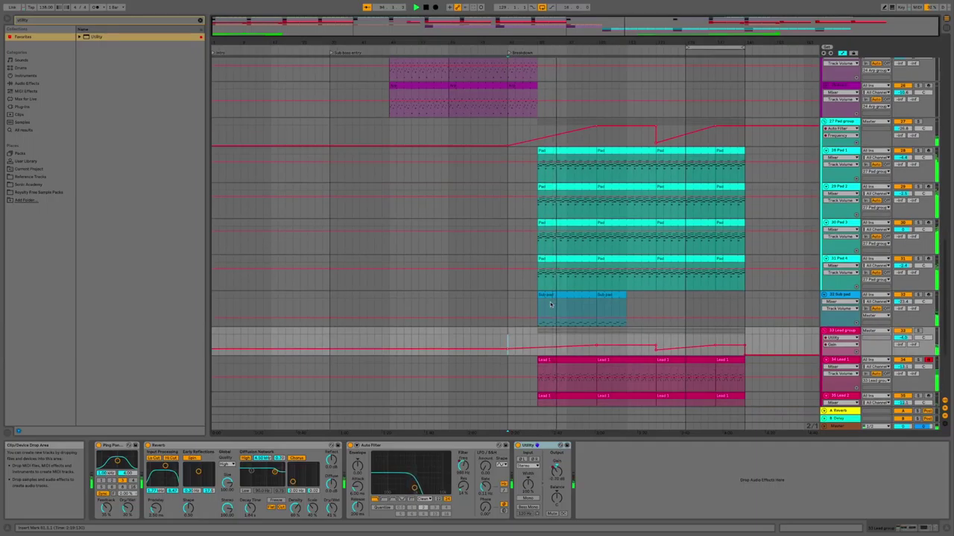
{"action": "scroll", "coordinate": [551, 304], "scroll_direction": "up", "scroll_amount": 12}
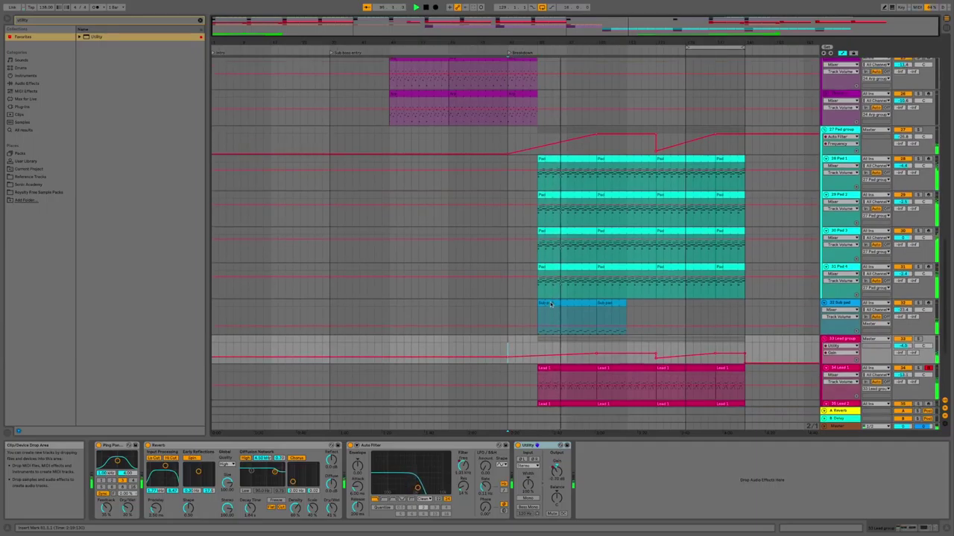
{"action": "scroll", "coordinate": [551, 304], "scroll_direction": "up", "scroll_amount": 18}
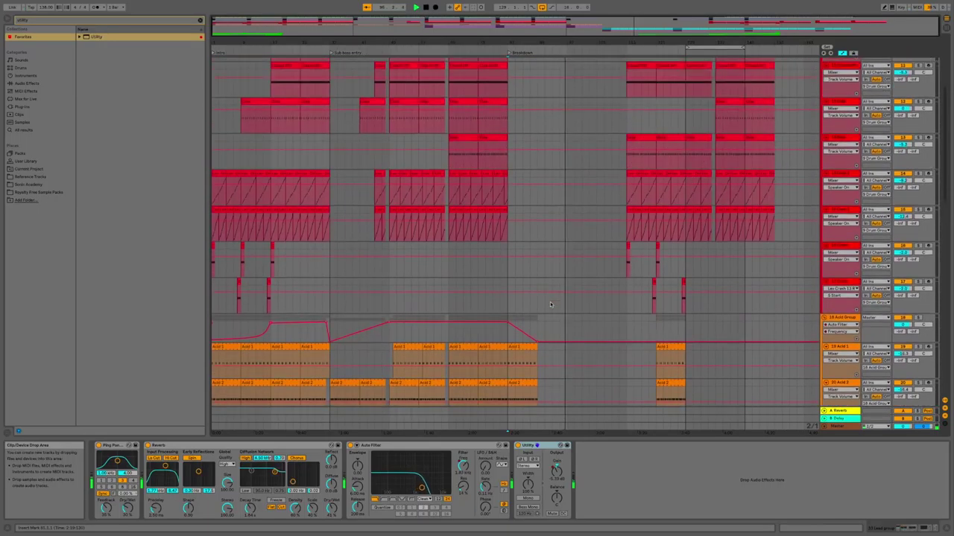
{"action": "scroll", "coordinate": [551, 304], "scroll_direction": "up", "scroll_amount": 10}
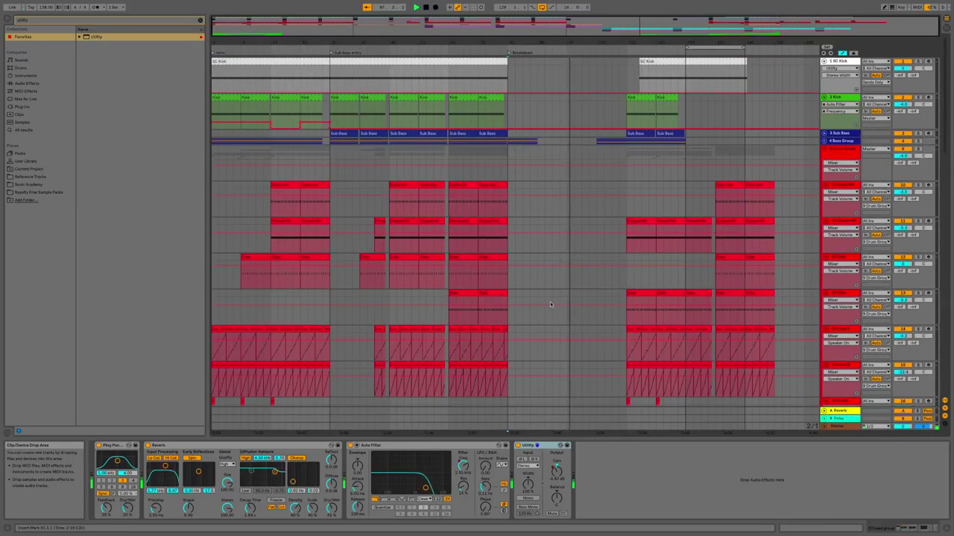
{"action": "scroll", "coordinate": [550, 304], "scroll_direction": "down", "scroll_amount": 20}
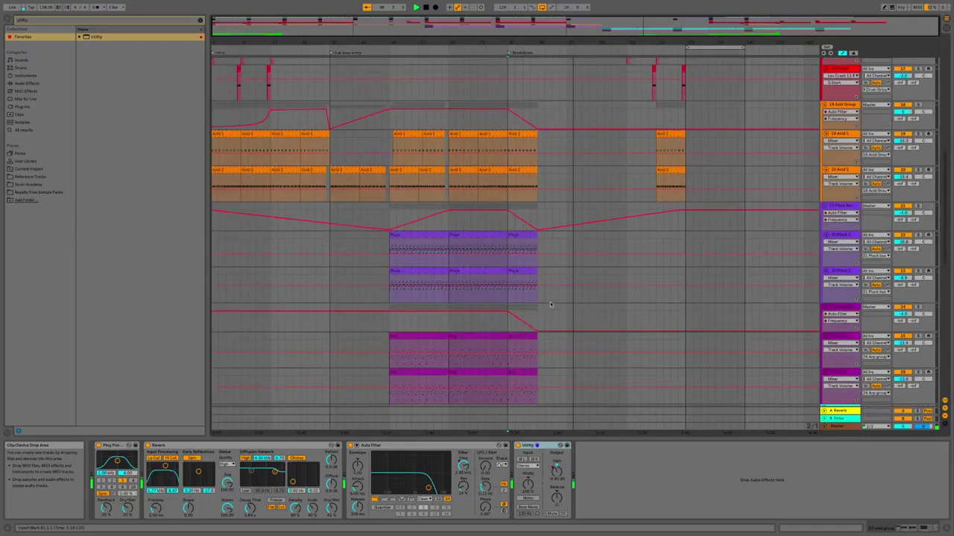
{"action": "scroll", "coordinate": [551, 304], "scroll_direction": "down", "scroll_amount": 20}
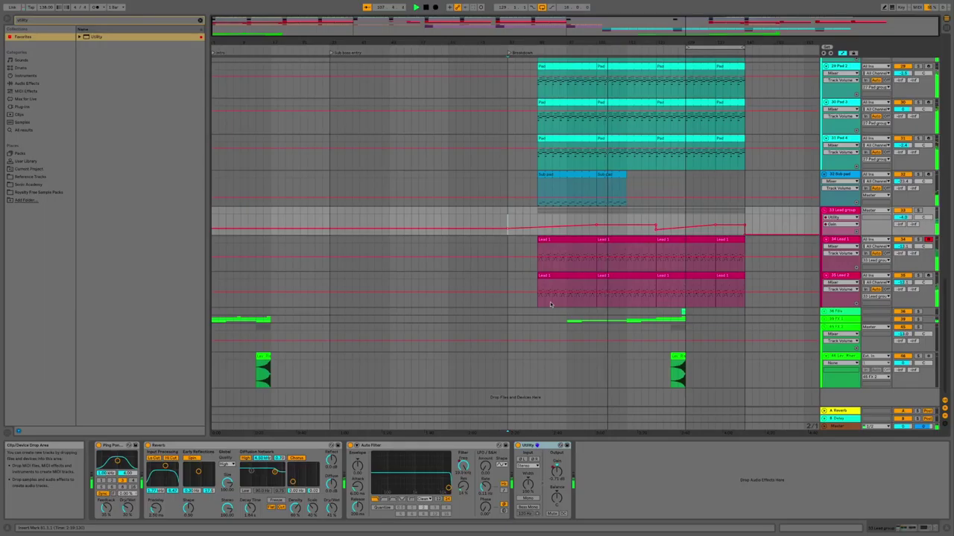
{"action": "scroll", "coordinate": [551, 304], "scroll_direction": "up", "scroll_amount": 3}
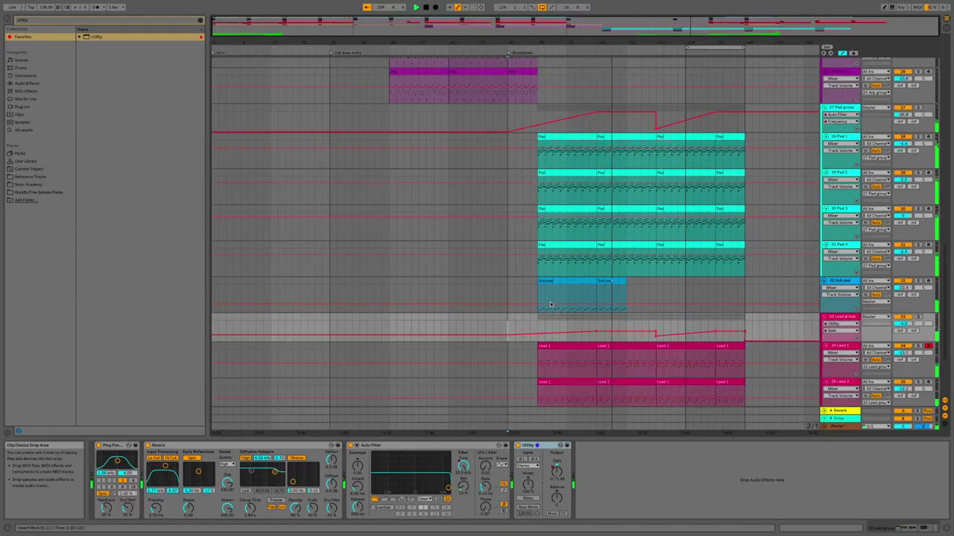
{"action": "scroll", "coordinate": [550, 304], "scroll_direction": "up", "scroll_amount": 12}
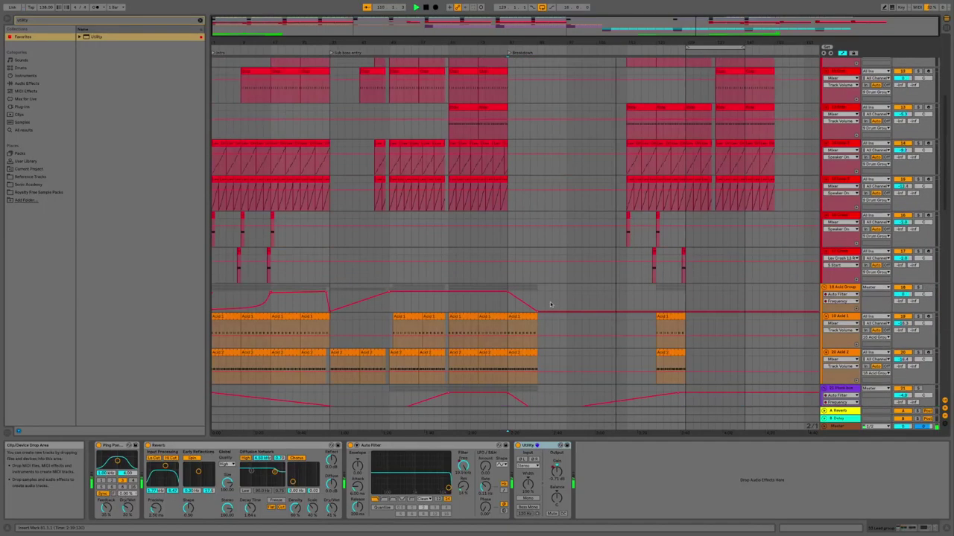
{"action": "scroll", "coordinate": [550, 304], "scroll_direction": "up", "scroll_amount": 5}
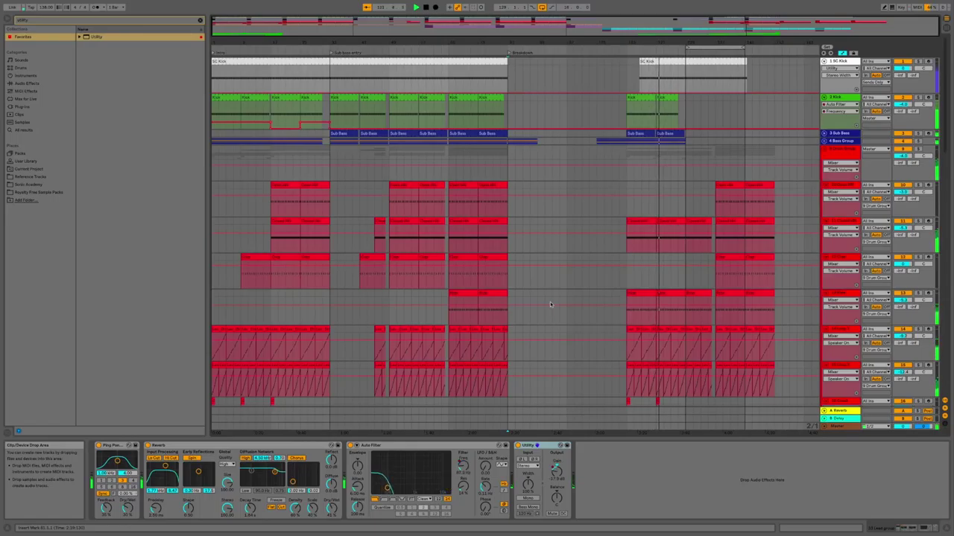
Stop playback and unfold the FX 1 track below the Lead tracks.
{"action": "scroll", "coordinate": [551, 304], "scroll_direction": "down", "scroll_amount": 5}
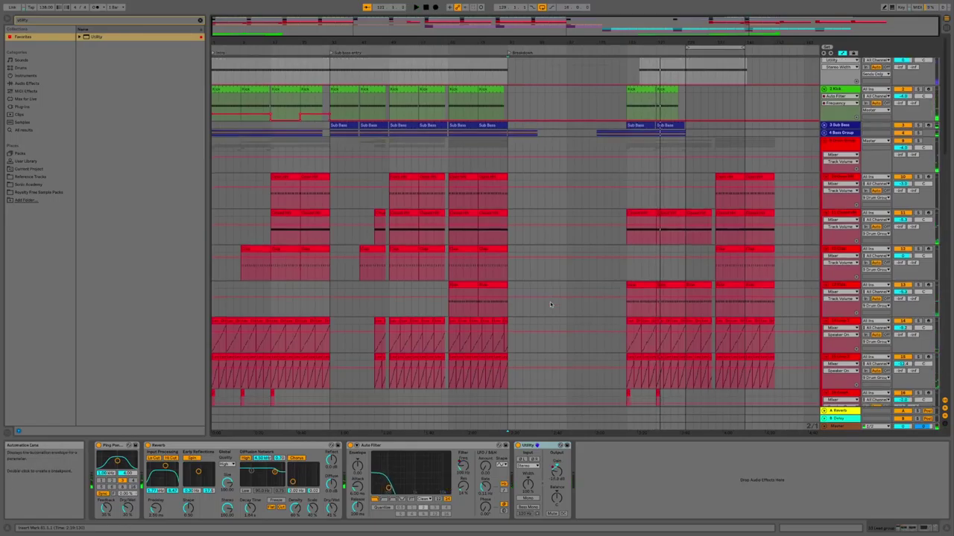
{"action": "scroll", "coordinate": [551, 304], "scroll_direction": "down", "scroll_amount": 10}
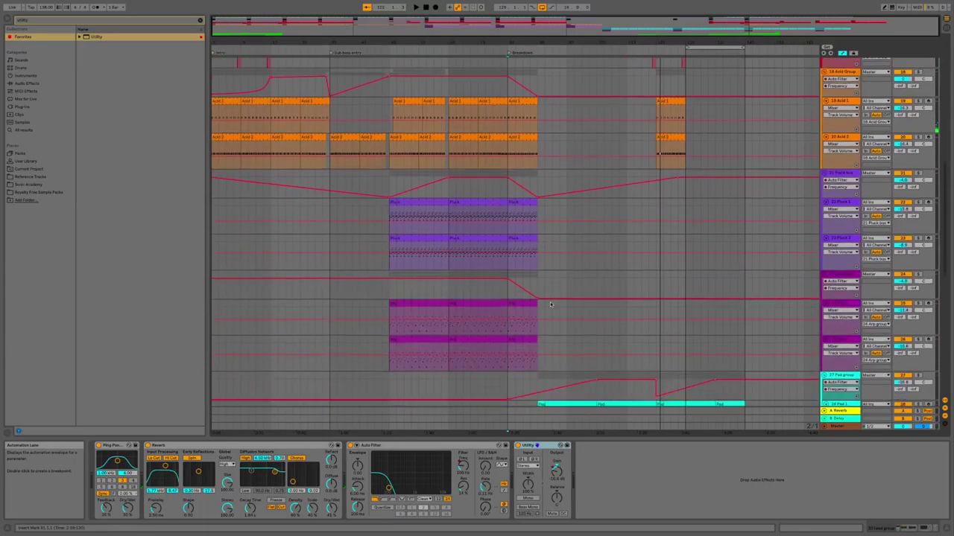
{"action": "scroll", "coordinate": [551, 304], "scroll_direction": "down", "scroll_amount": 5}
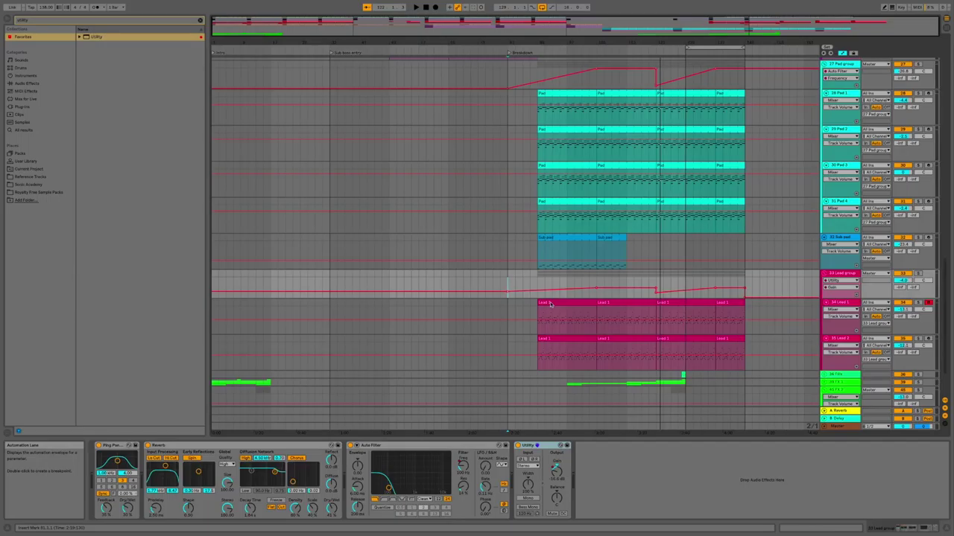
{"action": "scroll", "coordinate": [551, 304], "scroll_direction": "down", "scroll_amount": 3}
{"action": "left_click", "coordinate": [823, 320]}
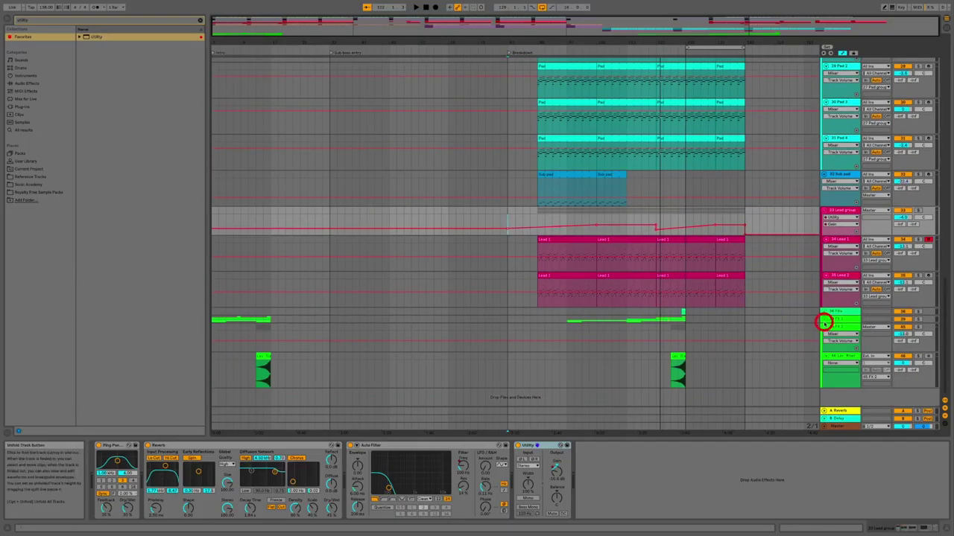
Unfold the Fills group above FX 1 and look over the fill, riser and fall clips placed so far.
{"action": "scroll", "coordinate": [773, 329], "scroll_direction": "down", "scroll_amount": 8}
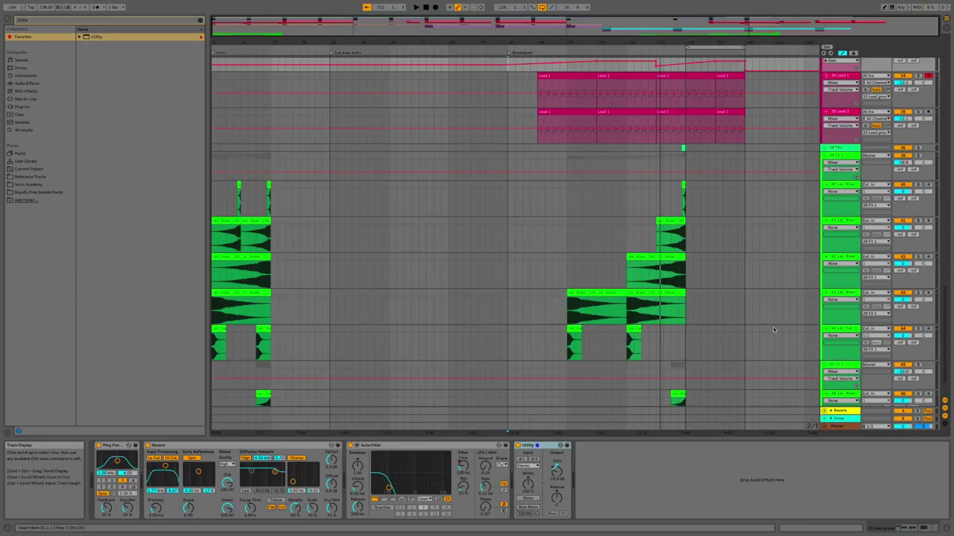
{"action": "scroll", "coordinate": [774, 329], "scroll_direction": "down", "scroll_amount": 2}
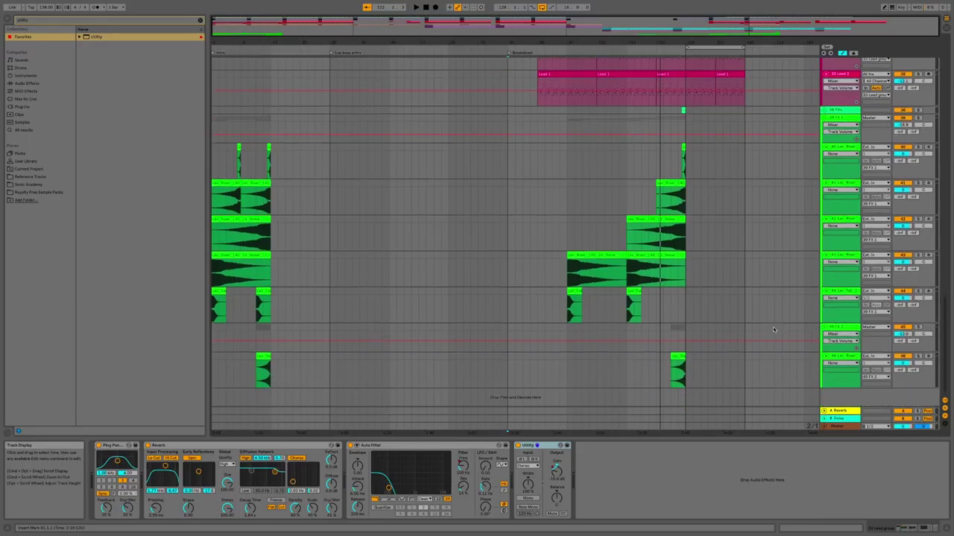
{"action": "scroll", "coordinate": [774, 329], "scroll_direction": "up", "scroll_amount": 3}
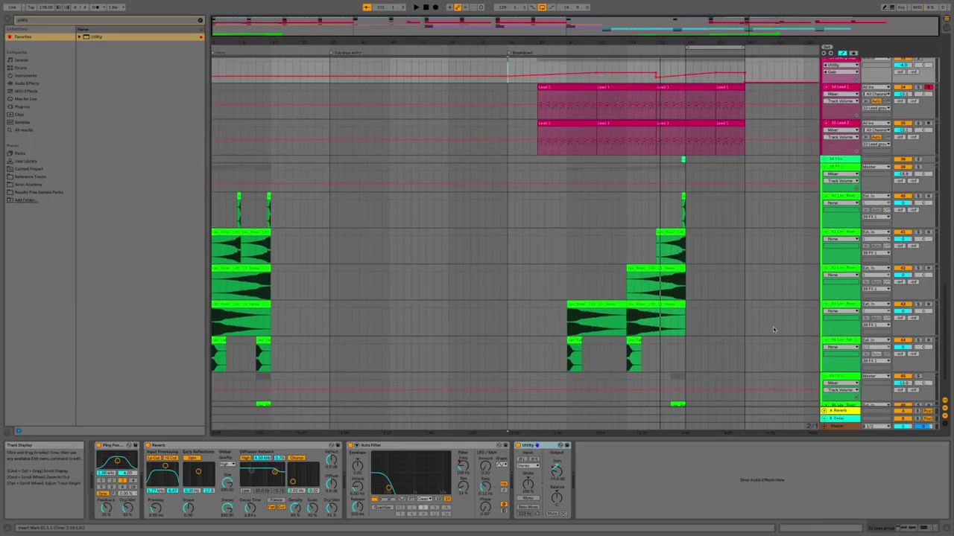
{"action": "left_click", "coordinate": [826, 160]}
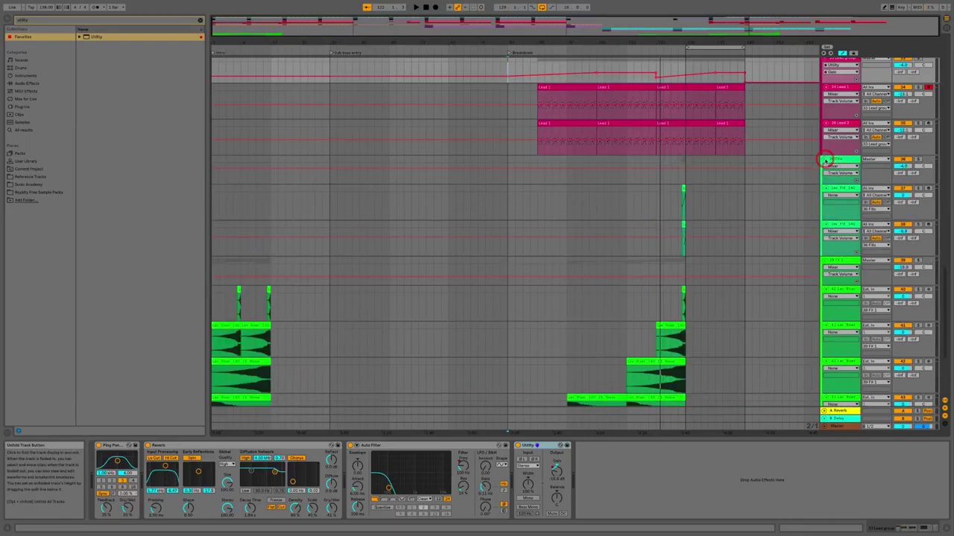
{"action": "scroll", "coordinate": [791, 237], "scroll_direction": "down", "scroll_amount": 8}
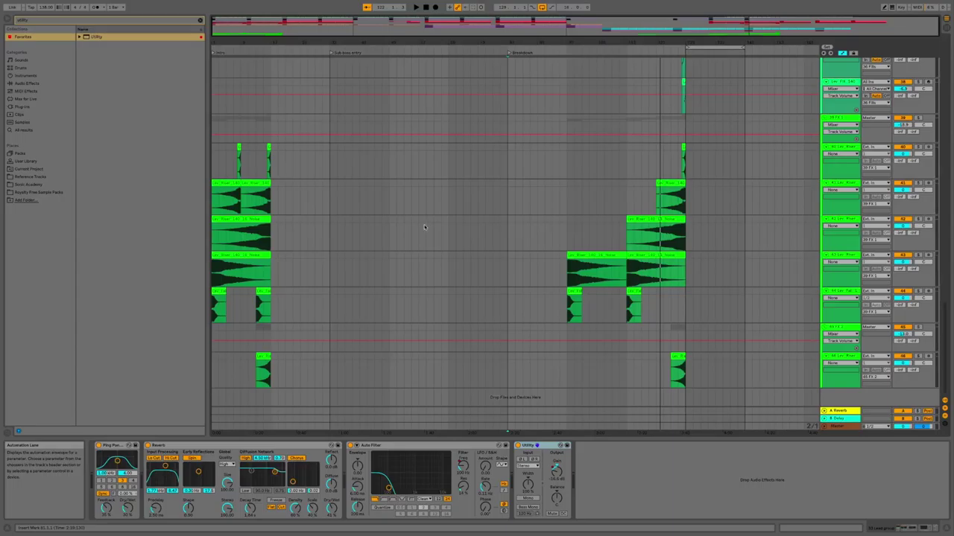
{"action": "left_click_drag", "start_coordinate": [213, 167], "coordinate": [268, 375]}
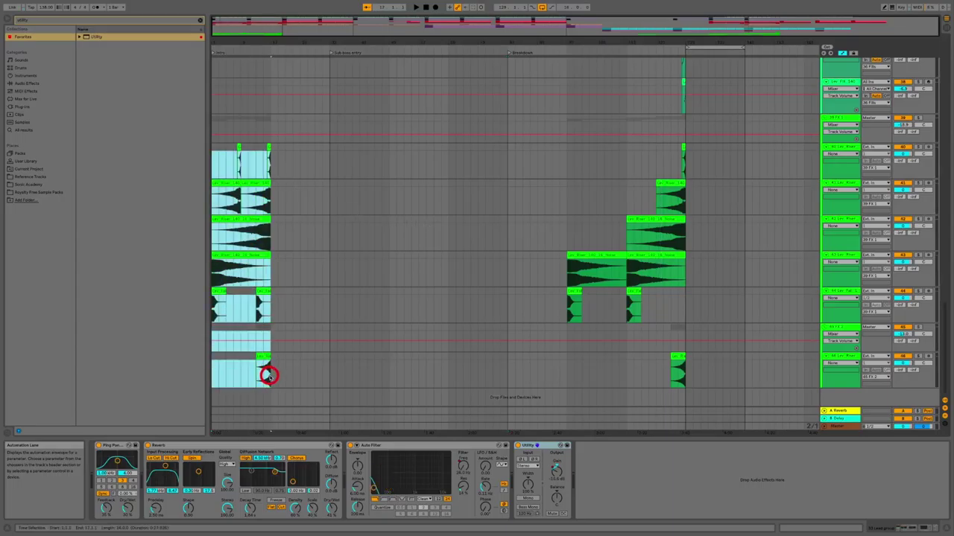
{"action": "left_click", "coordinate": [269, 375]}
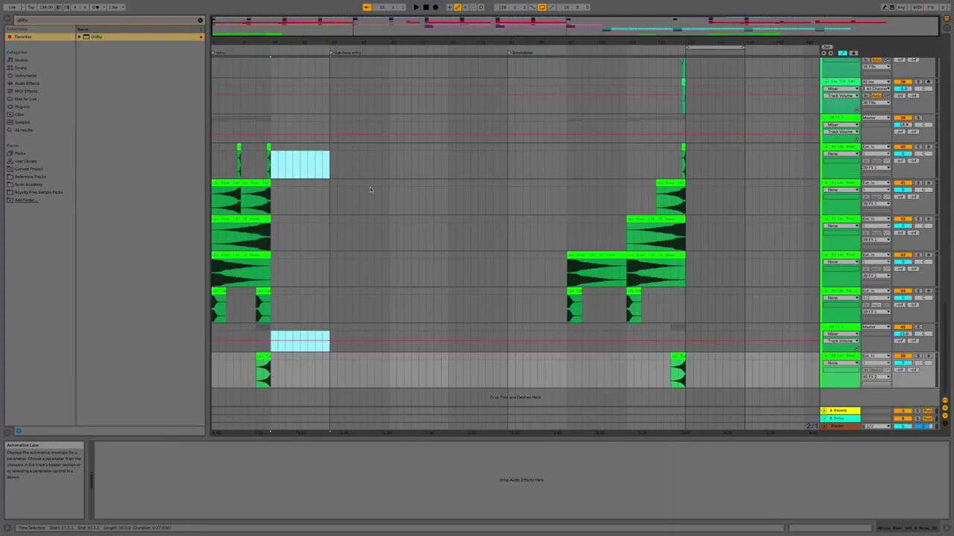
{"action": "left_click", "coordinate": [318, 193]}
{"action": "left_click", "coordinate": [4, 16]}
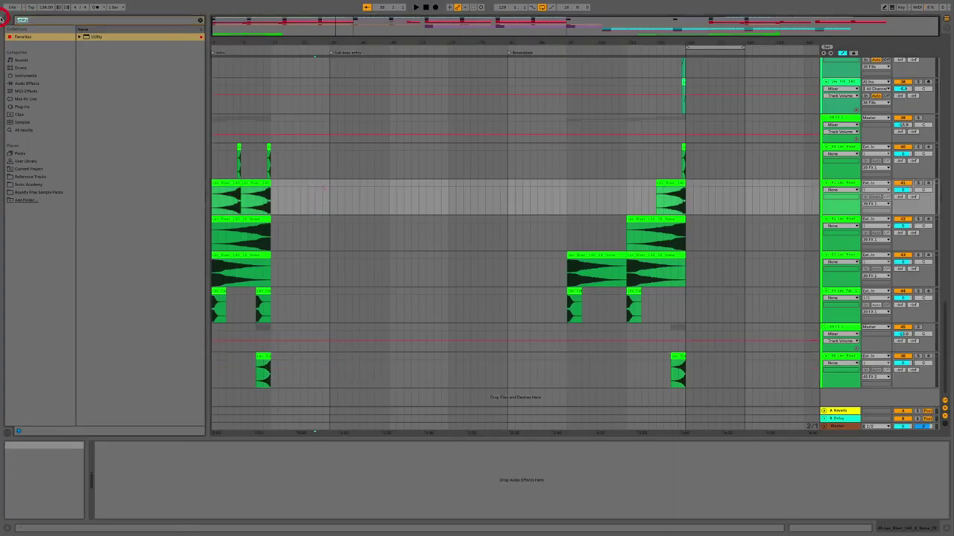
{"action": "key", "text": "BackSpace"}
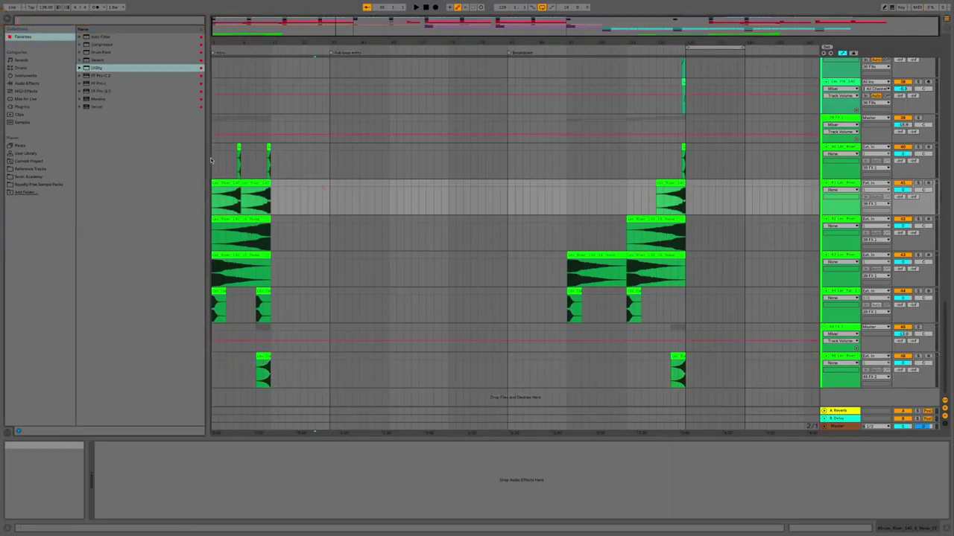
{"action": "left_click_drag", "start_coordinate": [210, 160], "coordinate": [266, 365]}
{"action": "key", "text": "Right"}
{"action": "left_click", "coordinate": [309, 185]}
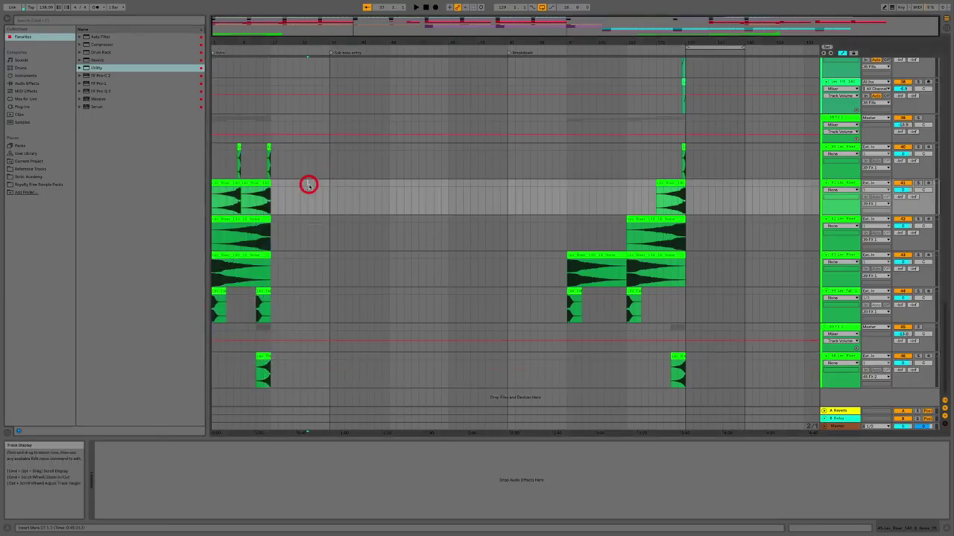
Repeat the 16-bar intro section of the short riser clips on track 40 up to bar 129.
{"action": "left_click_drag", "start_coordinate": [269, 157], "coordinate": [204, 160]}
{"action": "key", "text": "super+d"}
{"action": "key", "text": "super+d"}
{"action": "key", "text": "super+d"}
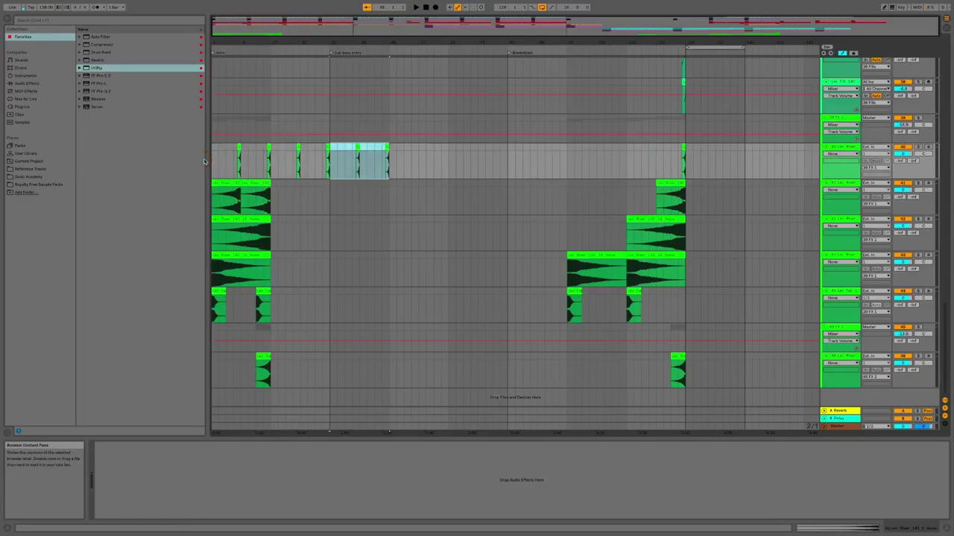
{"action": "key", "text": "super+d"}
{"action": "key", "text": "super+d"}
{"action": "key", "text": "super+d"}
{"action": "key", "text": "super+d"}
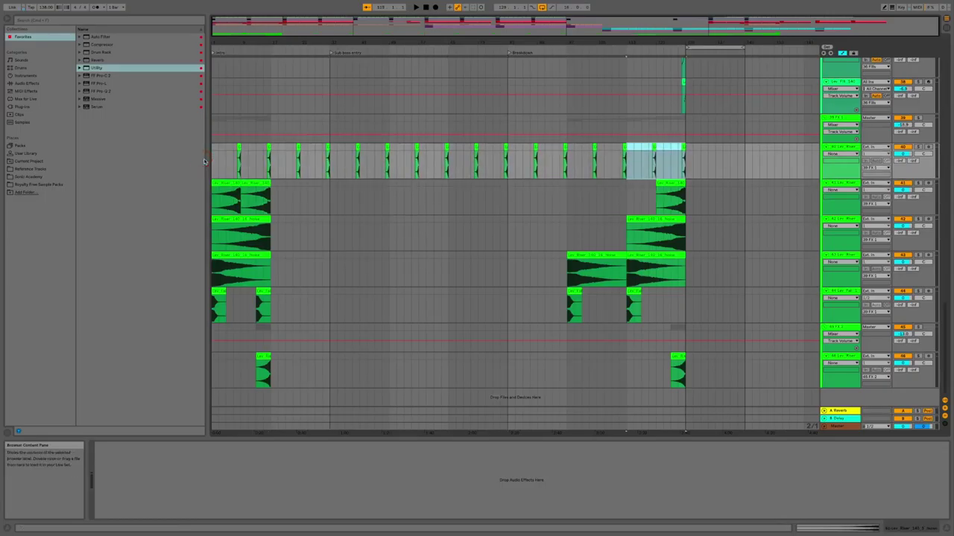
Duplicate the two 8-bar noise riser clips on track 41 repeatedly until they reach bar 129.
{"action": "left_click", "coordinate": [228, 185]}
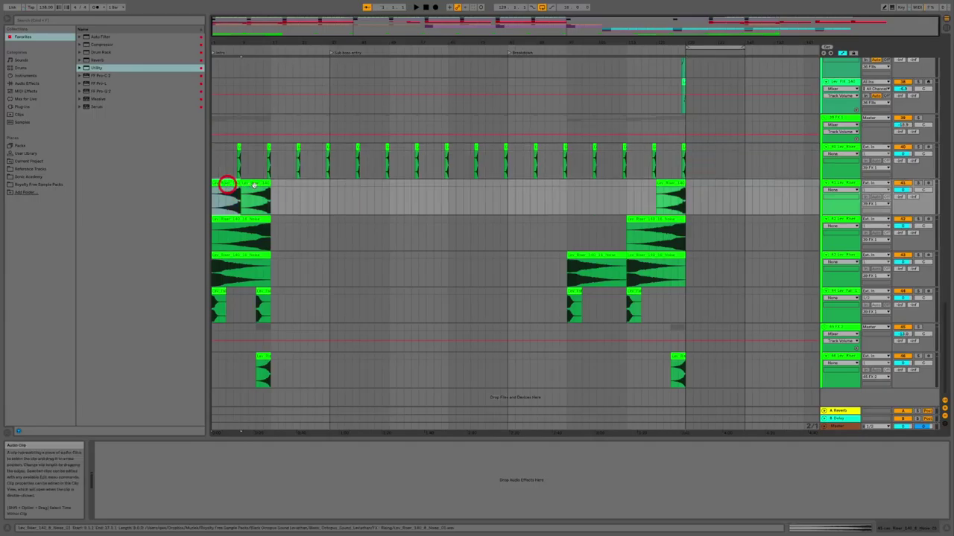
{"action": "left_click", "coordinate": [255, 184]}
{"action": "key", "text": "super+d"}
{"action": "key", "text": "super+d"}
{"action": "key", "text": "super+d"}
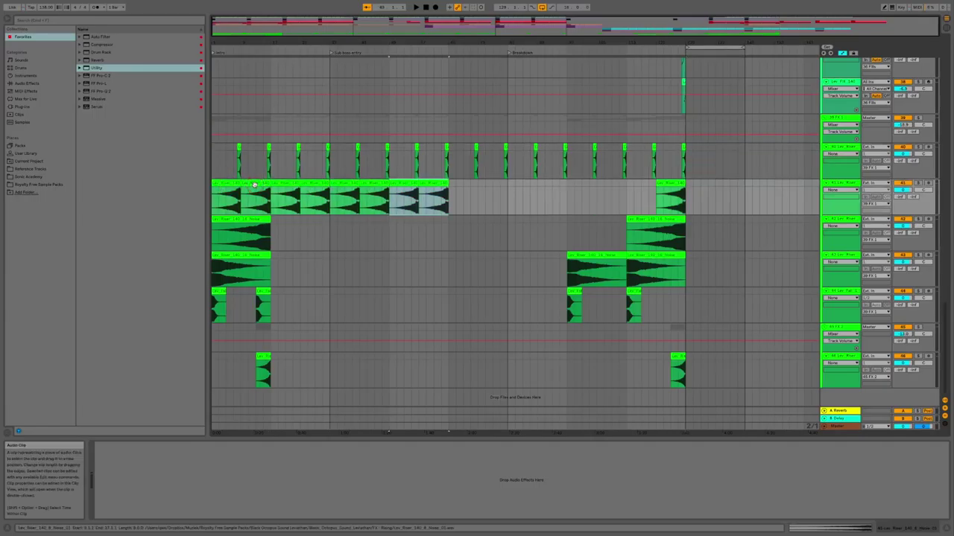
{"action": "key", "text": "super+d"}
{"action": "key", "text": "super+d"}
{"action": "key", "text": "super+d"}
{"action": "key", "text": "super+d"}
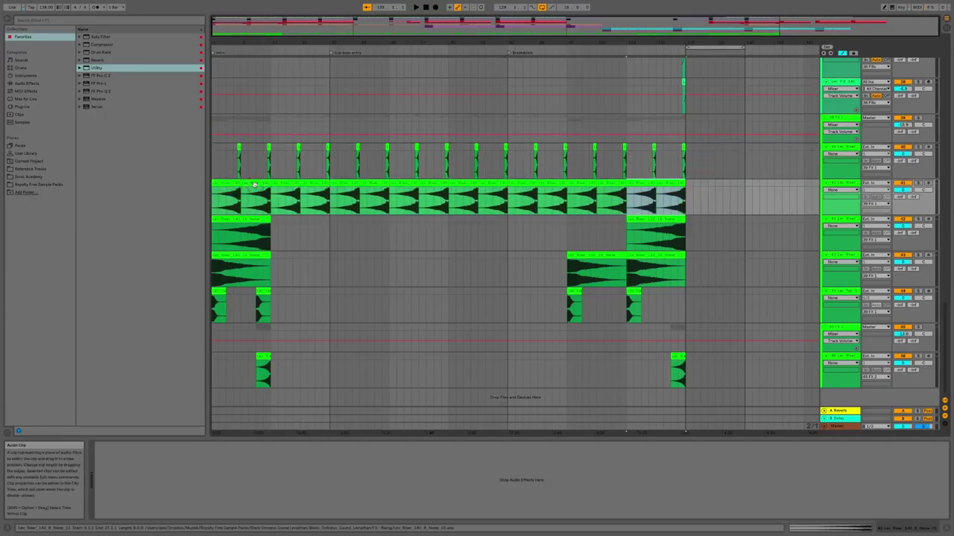
Duplicate the 16-bar noise riser clip on track 42 until it meets the existing riser near bar 113.
{"action": "left_click", "coordinate": [252, 220]}
{"action": "key", "text": "super+d"}
{"action": "key", "text": "super+d"}
{"action": "key", "text": "super+d"}
{"action": "key", "text": "super+d"}
{"action": "key", "text": "super+d"}
{"action": "key", "text": "super+d"}
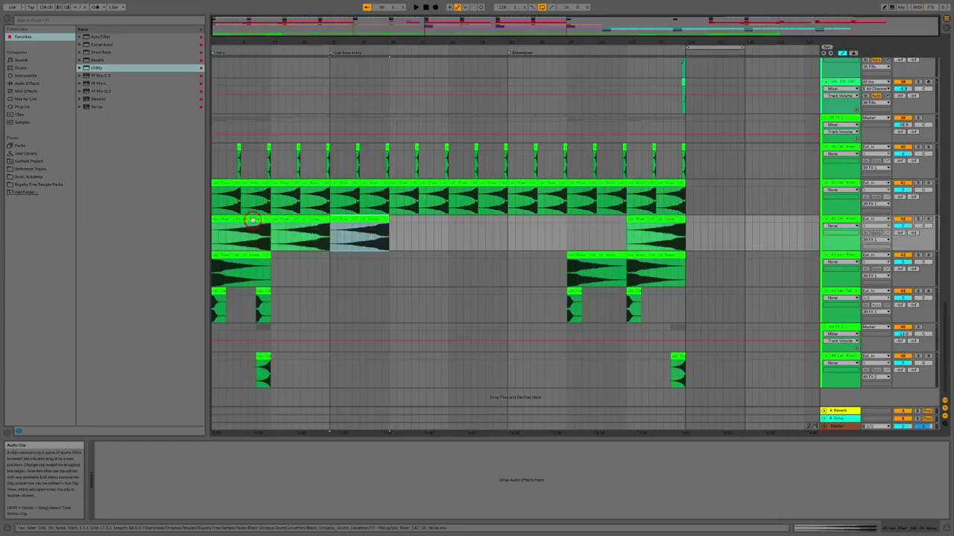
Duplicate the reversed 16-bar noise clip on track 43 until it meets the existing clips at bar 97.
{"action": "left_click", "coordinate": [240, 255]}
{"action": "key", "text": "super+d"}
{"action": "key", "text": "super+d"}
{"action": "key", "text": "super+d"}
{"action": "key", "text": "super+d"}
{"action": "key", "text": "super+d"}
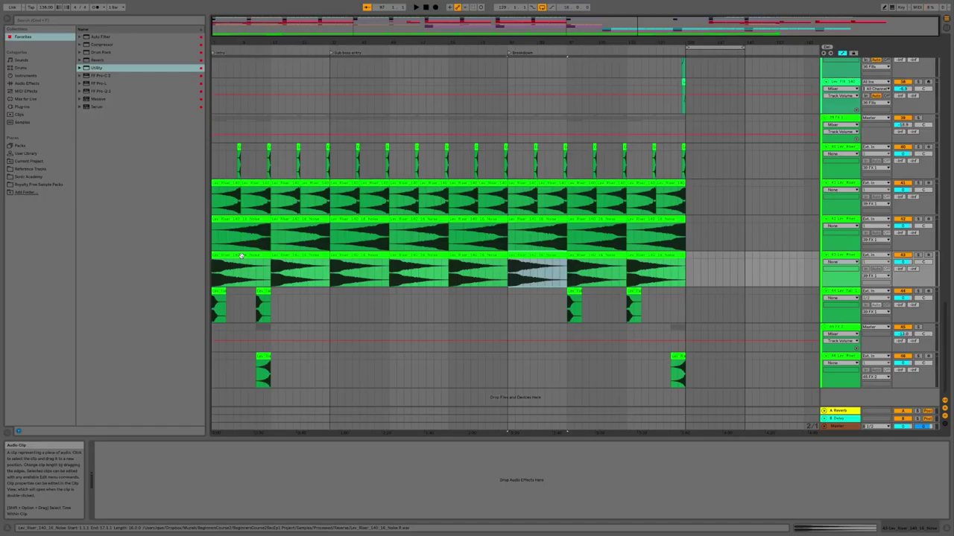
Repeat the 16-bar section holding both intro fall clips on track 44 up to the Breakdown marker.
{"action": "left_click", "coordinate": [217, 291]}
{"action": "left_click", "coordinate": [271, 304], "text": "shift"}
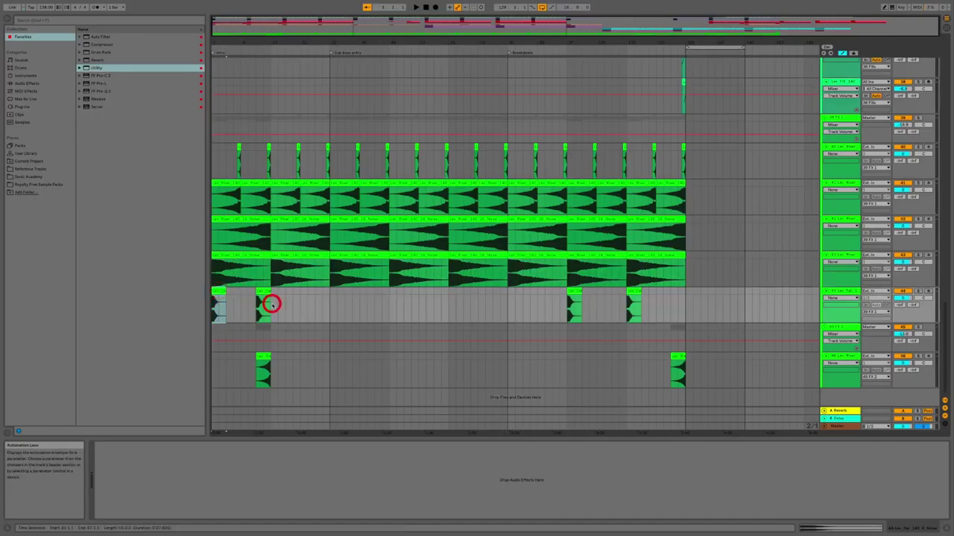
{"action": "key", "text": "super+d"}
{"action": "key", "text": "super+d"}
{"action": "key", "text": "super+d"}
{"action": "key", "text": "super+d"}
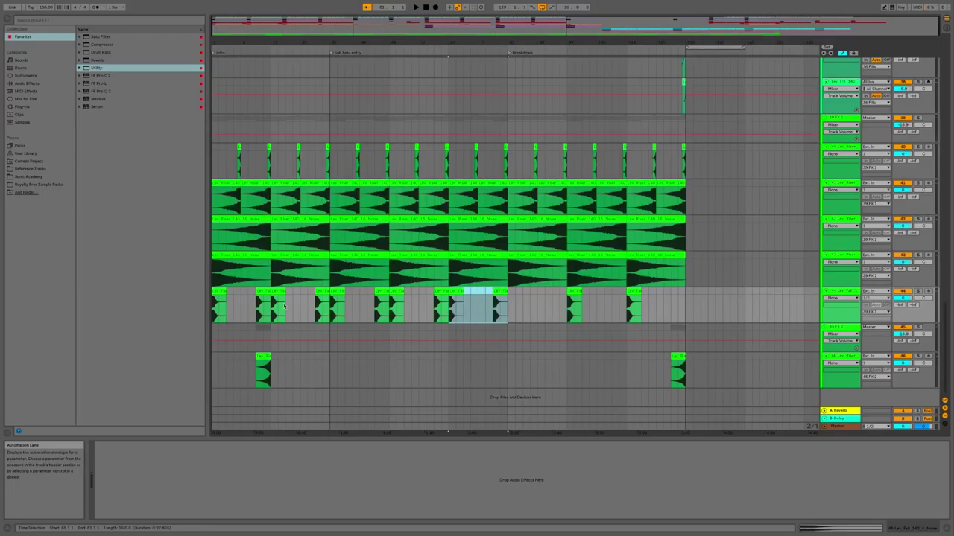
Delete the extra fall clips at bars 17, 33, 49 and 65 and the two fall clips after the Breakdown marker.
{"action": "left_click", "coordinate": [279, 292]}
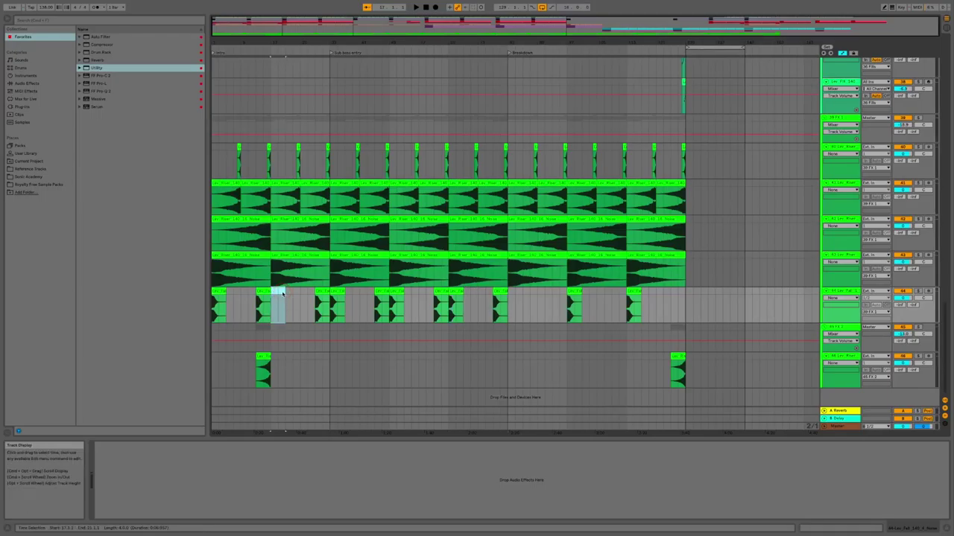
{"action": "left_click", "coordinate": [336, 292]}
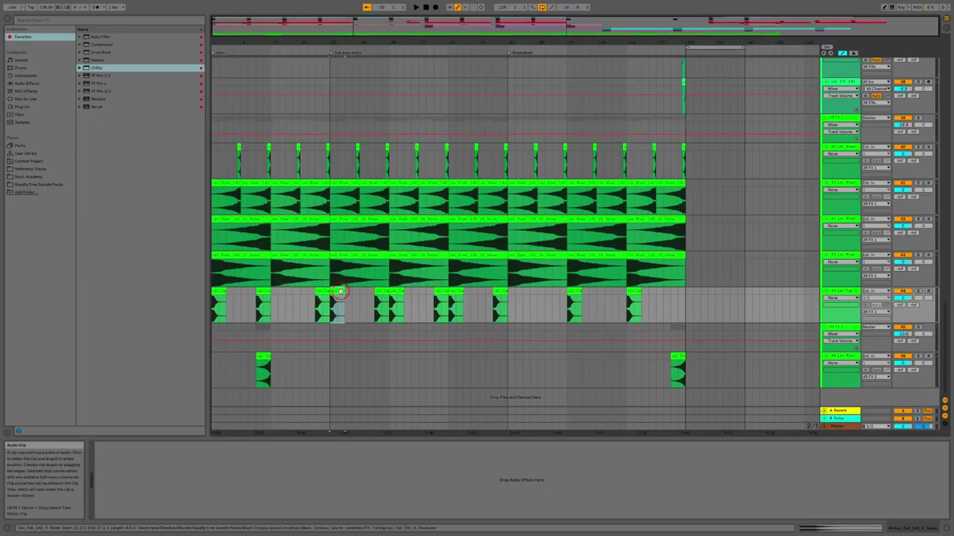
{"action": "left_click_drag", "start_coordinate": [396, 290], "coordinate": [458, 291]}
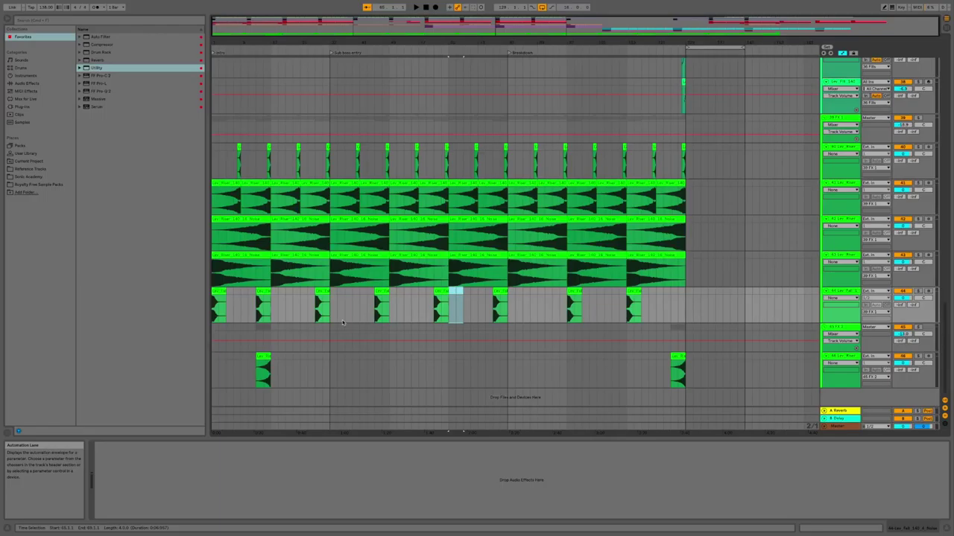
{"action": "mouse_move", "coordinate": [657, 301]}
{"action": "left_mouse_down"}
{"action": "mouse_move", "coordinate": [547, 305]}
{"action": "mouse_move", "coordinate": [646, 308]}
{"action": "left_mouse_up"}
{"action": "key", "text": "Delete"}
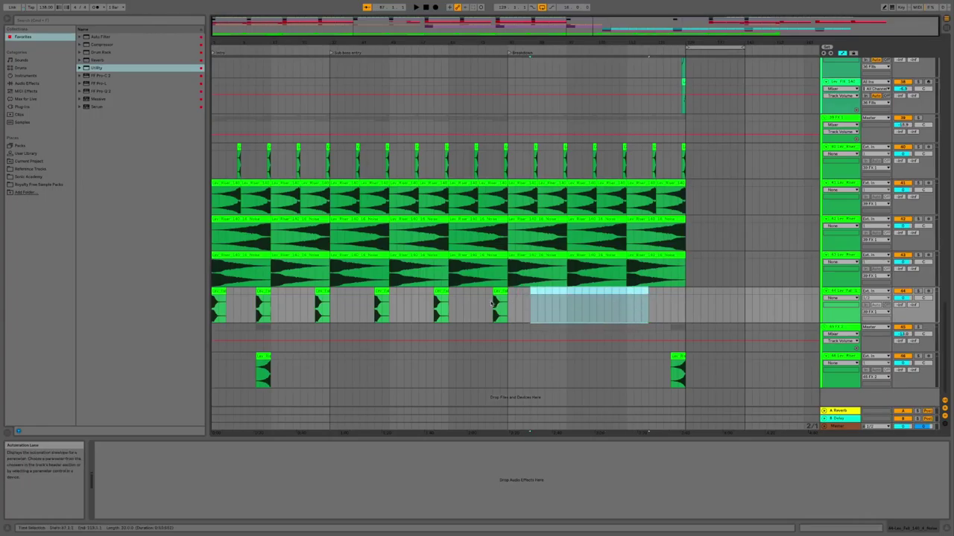
Repeat the 16-bar section ending with the fall clip before the Breakdown marker three times, up to bar 129.
{"action": "left_click", "coordinate": [496, 292]}
{"action": "left_click", "coordinate": [460, 301]}
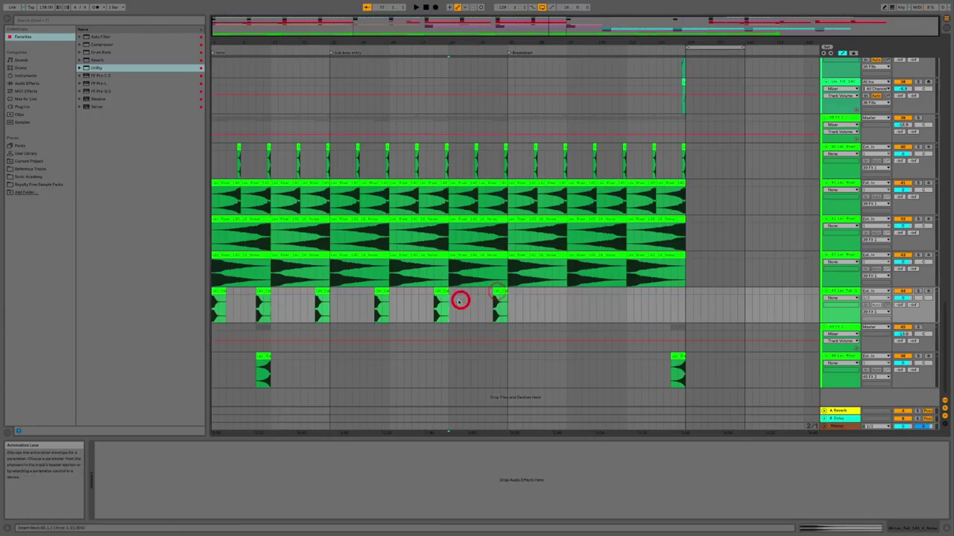
{"action": "left_click_drag", "start_coordinate": [460, 300], "coordinate": [506, 311]}
{"action": "key", "text": "super+d"}
{"action": "key", "text": "super+d"}
{"action": "key", "text": "super+d"}
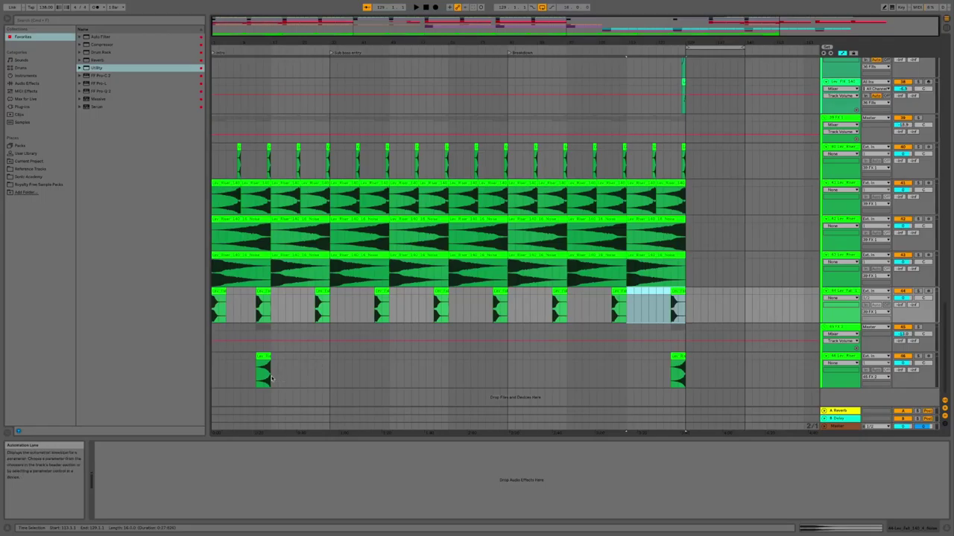
Repeat the first 16 bars of the FX 2 group's riser track six times, up to bar 113.
{"action": "left_click_drag", "start_coordinate": [261, 374], "coordinate": [205, 355]}
{"action": "key", "text": "super+d"}
{"action": "key", "text": "super+d"}
{"action": "key", "text": "super+d"}
{"action": "key", "text": "super+d"}
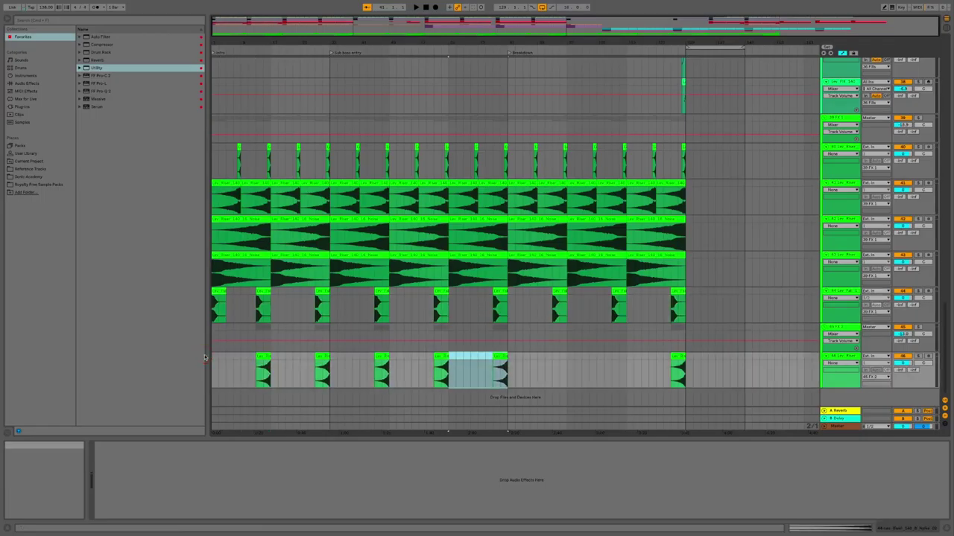
{"action": "key", "text": "super+d"}
{"action": "key", "text": "super+d"}
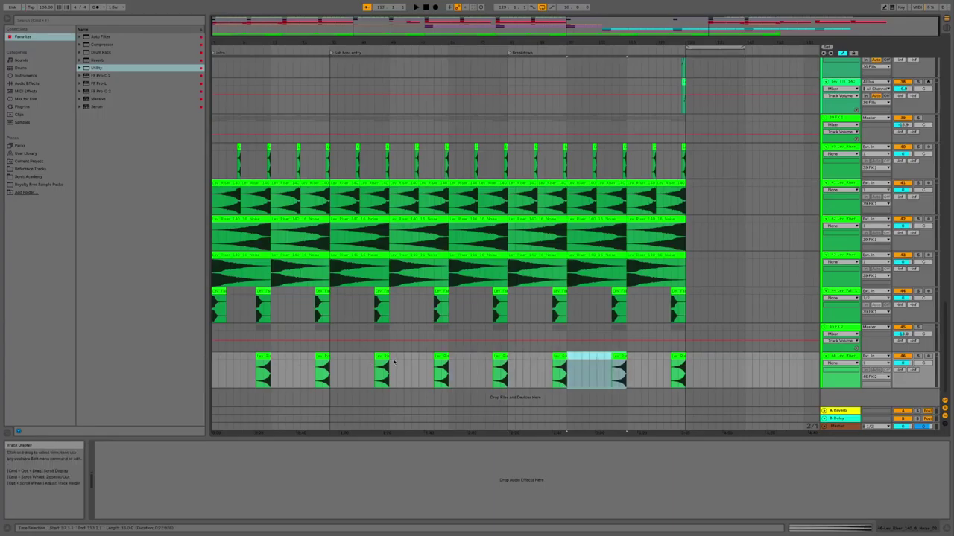
Find the two crash tracks in the drum group and inspect their clips around bar 17.
{"action": "scroll", "coordinate": [394, 362], "scroll_direction": "up", "scroll_amount": 10}
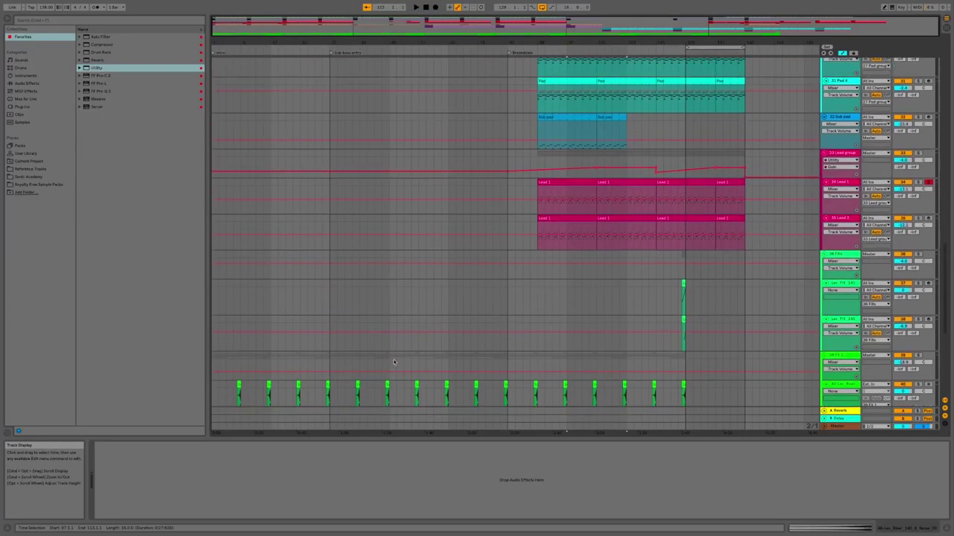
{"action": "scroll", "coordinate": [394, 362], "scroll_direction": "up", "scroll_amount": 15}
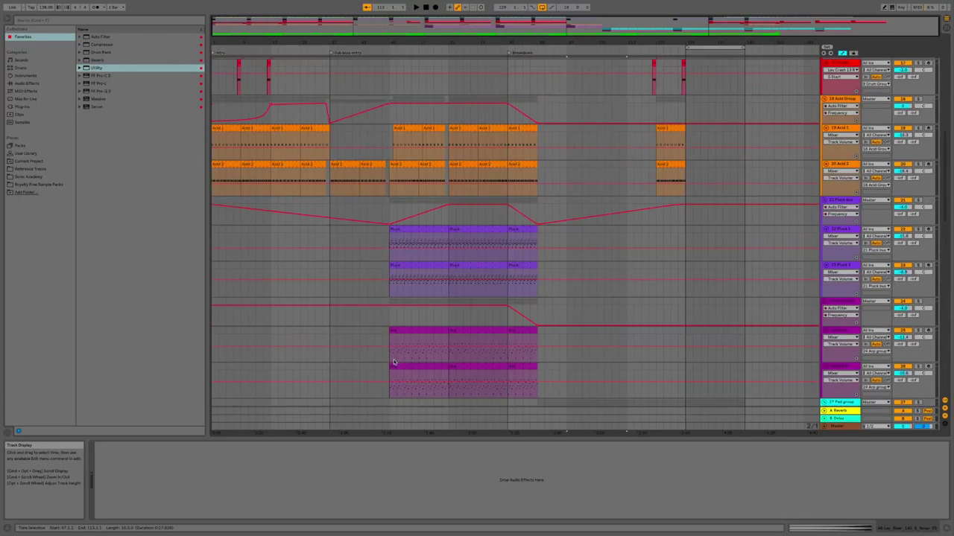
{"action": "scroll", "coordinate": [394, 362], "scroll_direction": "up", "scroll_amount": 1}
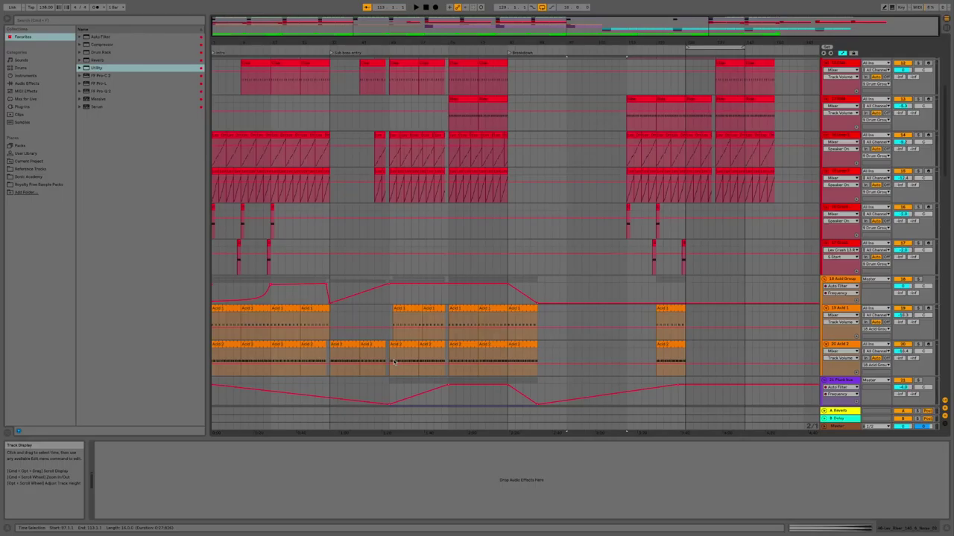
{"action": "left_click", "coordinate": [269, 228]}
{"action": "left_click_drag", "start_coordinate": [269, 229], "coordinate": [276, 257]}
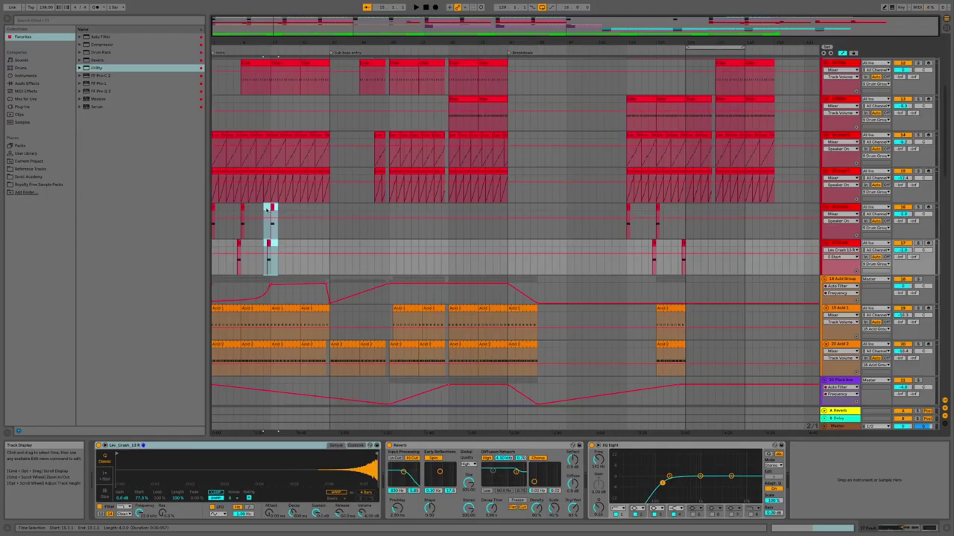
{"action": "mouse_move", "coordinate": [266, 210]}
{"action": "left_mouse_down"}
{"action": "mouse_move", "coordinate": [285, 207]}
{"action": "mouse_move", "coordinate": [273, 212]}
{"action": "left_mouse_up"}
{"action": "left_click", "coordinate": [273, 213]}
{"action": "left_click", "coordinate": [290, 221]}
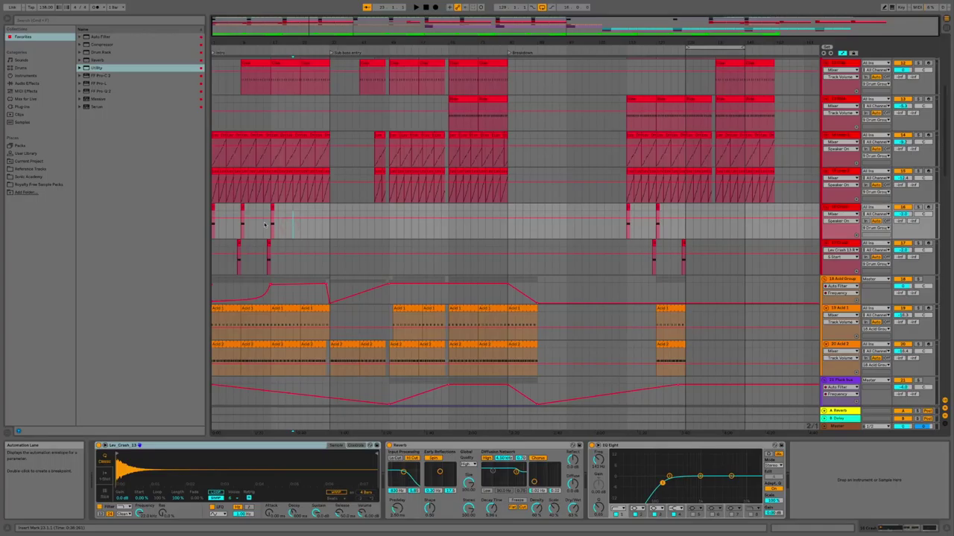
{"action": "left_click_drag", "start_coordinate": [265, 224], "coordinate": [296, 249]}
{"action": "key", "text": "r"}
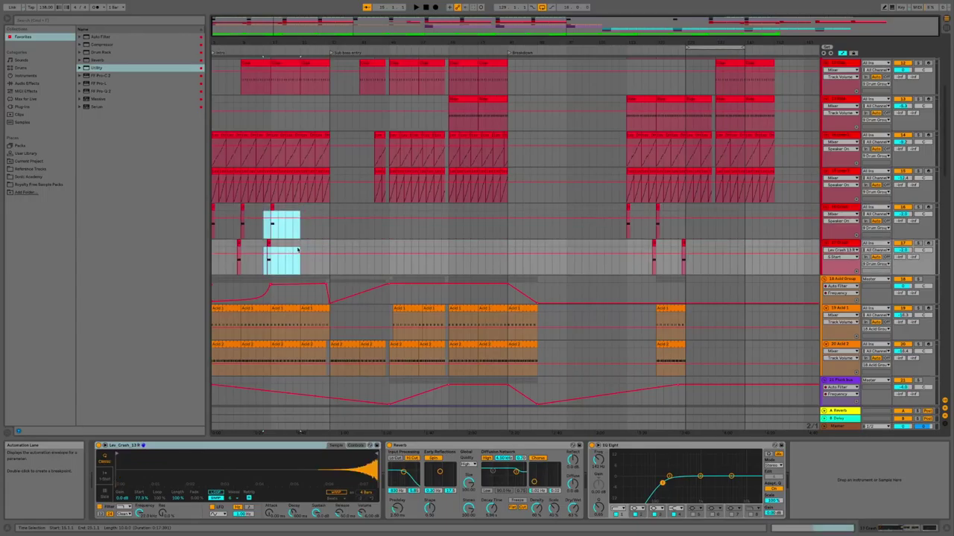
{"action": "key", "text": "ctrl+d"}
{"action": "key", "text": "ctrl+z"}
{"action": "key", "text": "ctrl+z"}
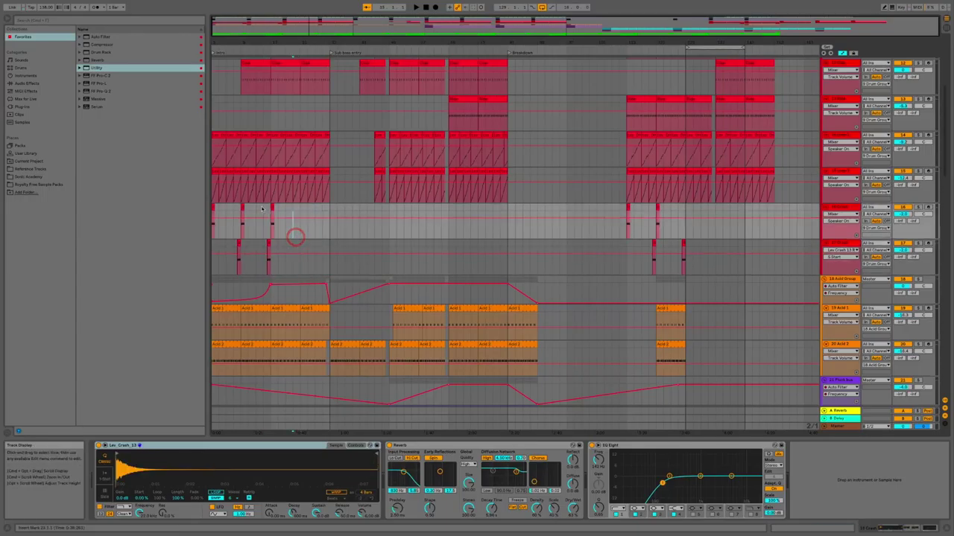
Duplicate the section from bar 15 to bar 25 on both crash tracks.
{"action": "left_click_drag", "start_coordinate": [264, 211], "coordinate": [298, 262]}
{"action": "key", "text": "r"}
{"action": "key", "text": "ctrl+d"}
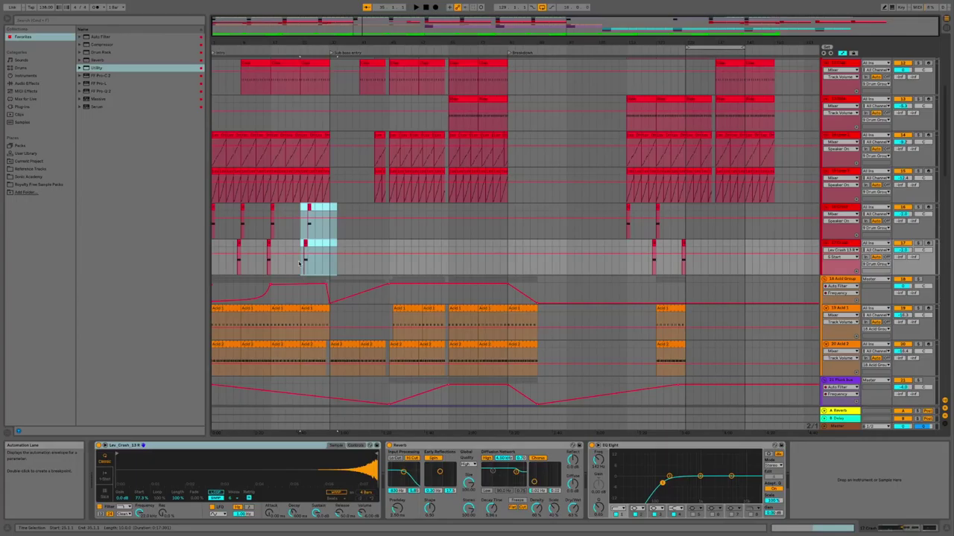
Repeat the paired crash and reverse crash clips at eight-bar intervals, placing the main crashes at bars 25, 33 and 41.
{"action": "left_click_drag", "start_coordinate": [308, 207], "coordinate": [301, 208]}
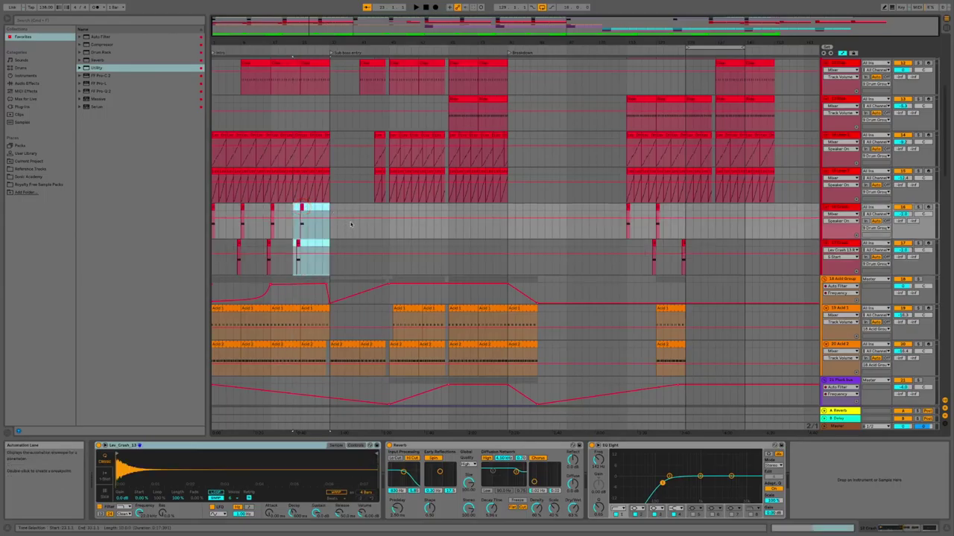
{"action": "key", "text": "super+d"}
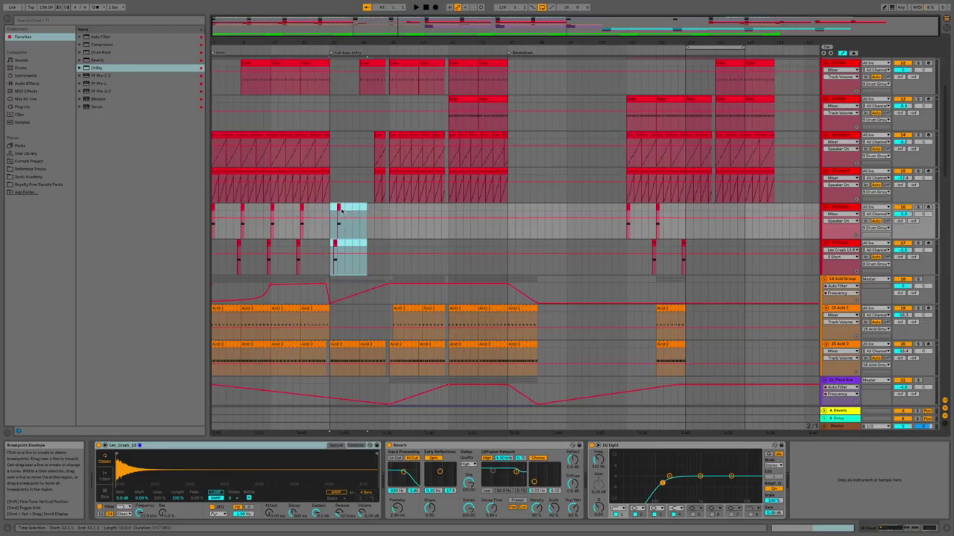
{"action": "left_click_drag", "start_coordinate": [331, 207], "coordinate": [329, 208]}
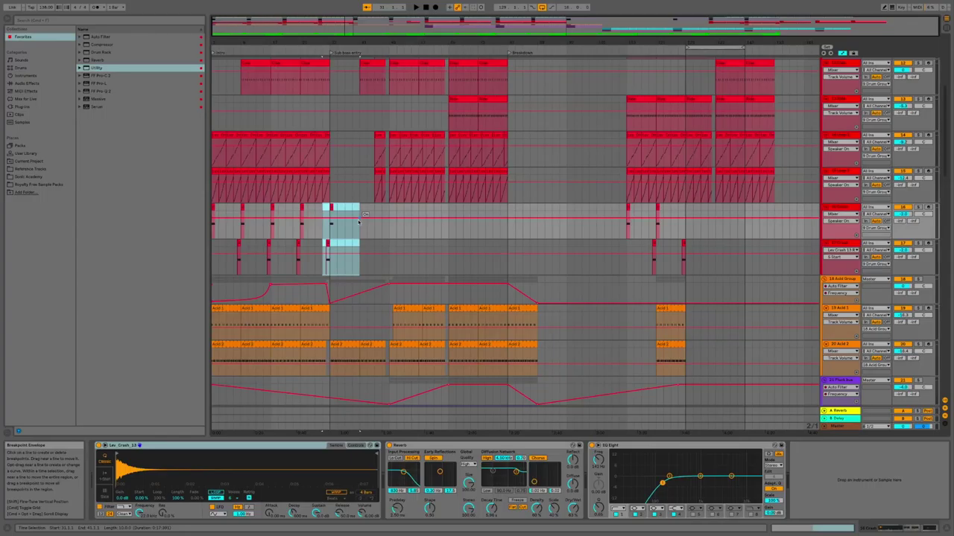
{"action": "key", "text": "super+d"}
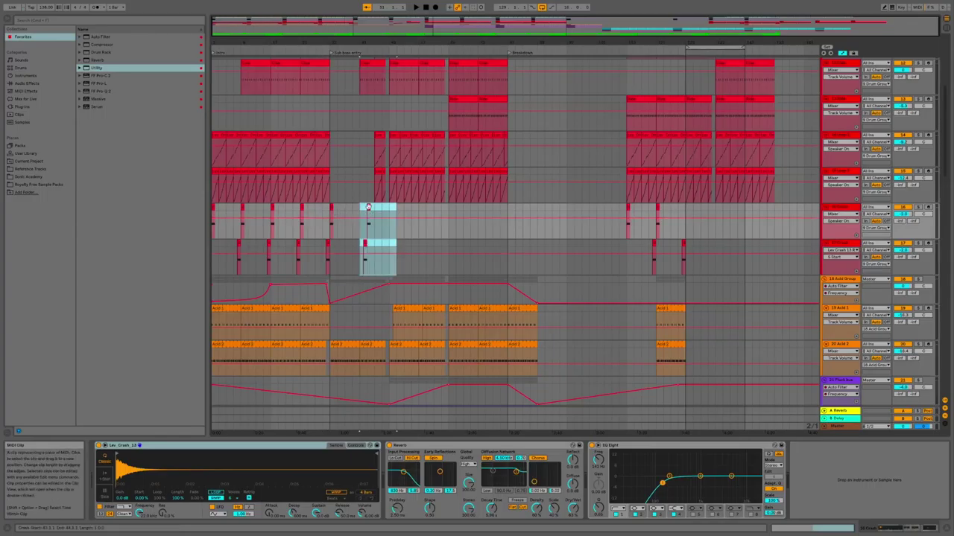
{"action": "left_click_drag", "start_coordinate": [367, 207], "coordinate": [358, 208]}
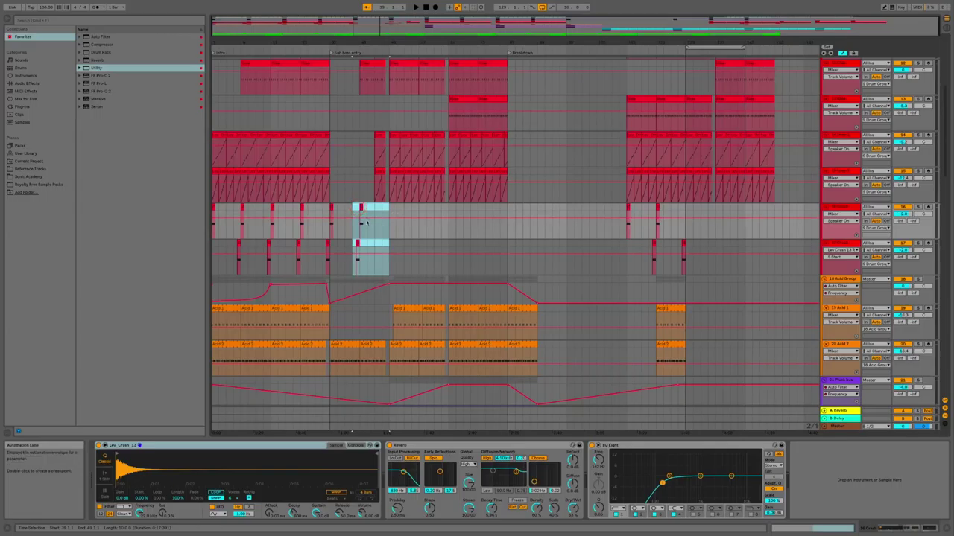
Continue duplicating the crash and reverse crash pair every eight bars, placing the main crashes at bars 49, 57 and 65.
{"action": "key", "text": "super+d"}
{"action": "left_click_drag", "start_coordinate": [395, 207], "coordinate": [389, 208]}
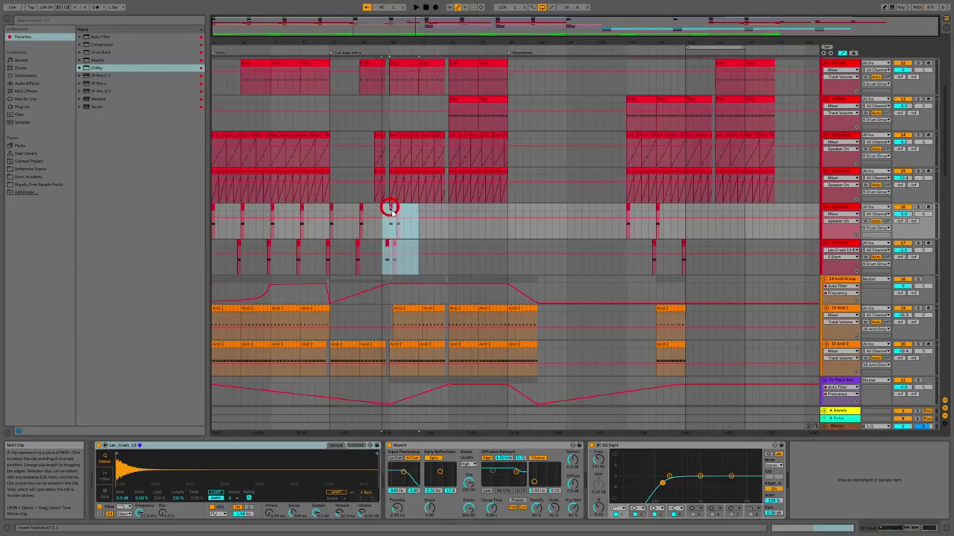
{"action": "key", "text": "super+d"}
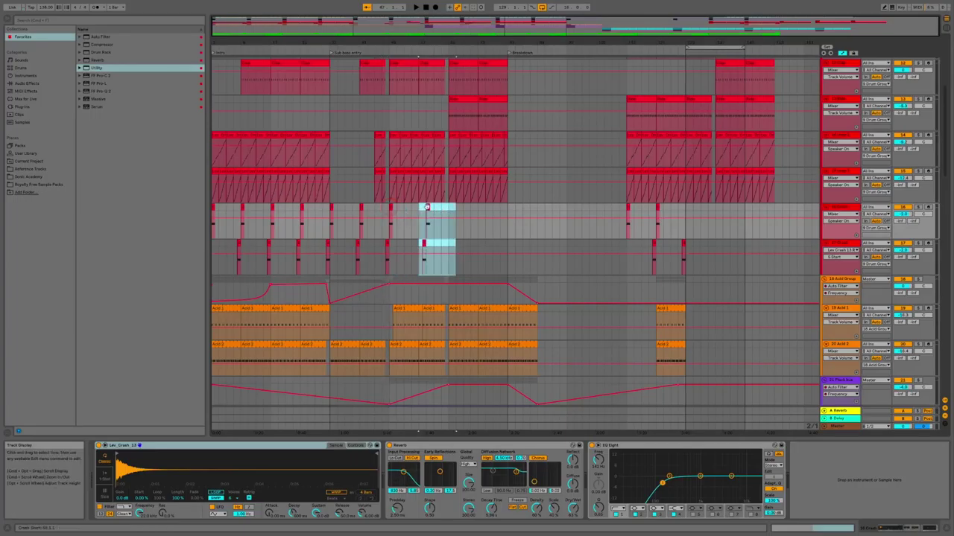
{"action": "left_click_drag", "start_coordinate": [427, 207], "coordinate": [419, 207]}
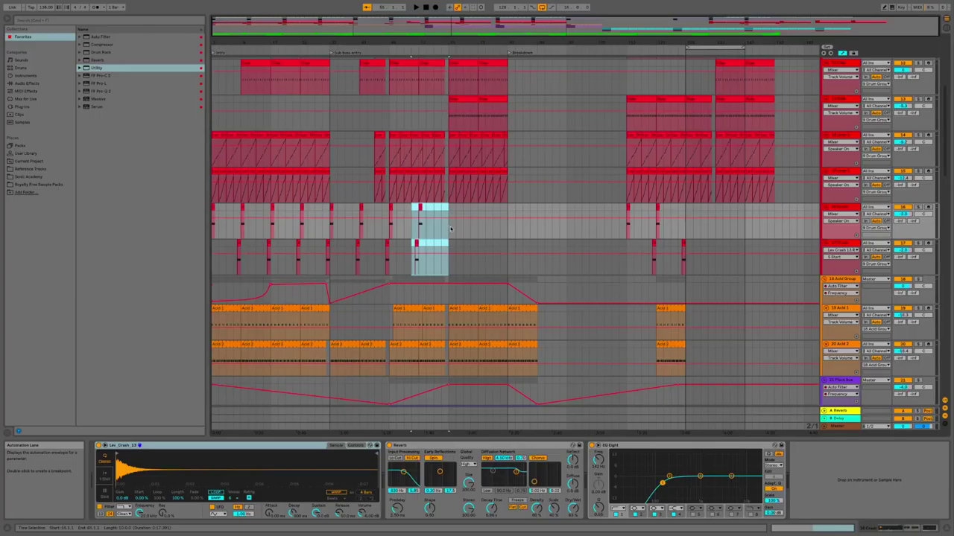
{"action": "key", "text": "super+d"}
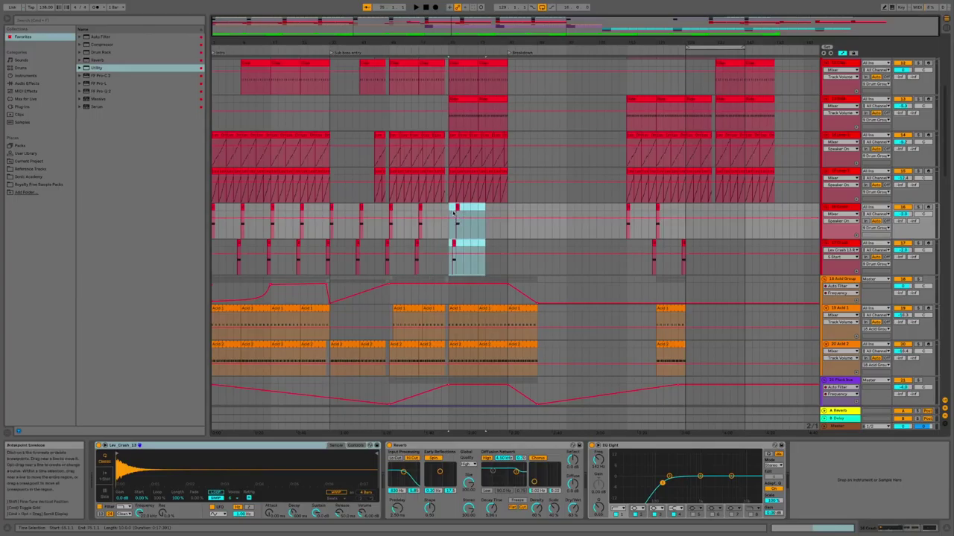
{"action": "left_click", "coordinate": [457, 208]}
{"action": "left_click_drag", "start_coordinate": [457, 208], "coordinate": [445, 208]}
{"action": "left_click", "coordinate": [447, 208]}
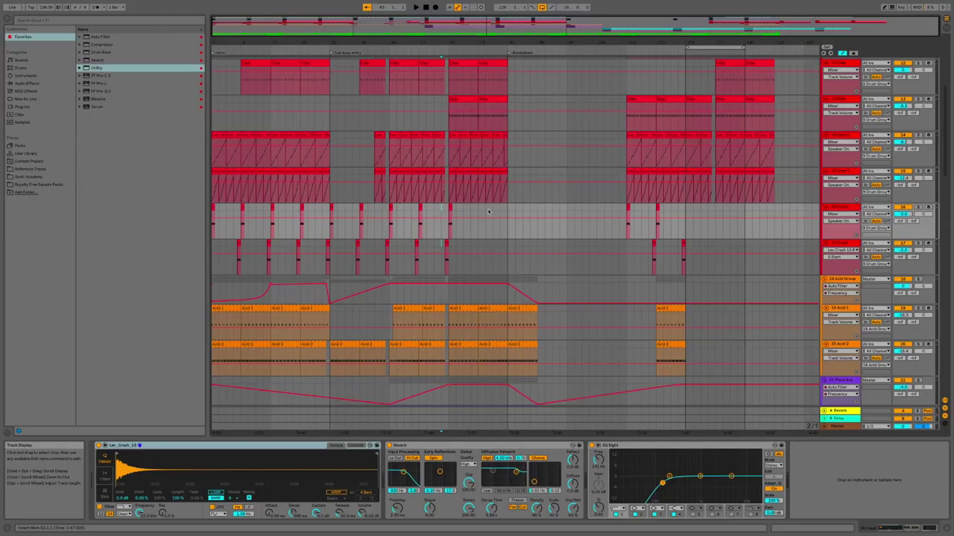
Duplicate the eight-bar section starting at bar 65 on the main crash track eleven times, ending with a crash at bar 153.
{"action": "left_click_drag", "start_coordinate": [457, 207], "coordinate": [450, 209]}
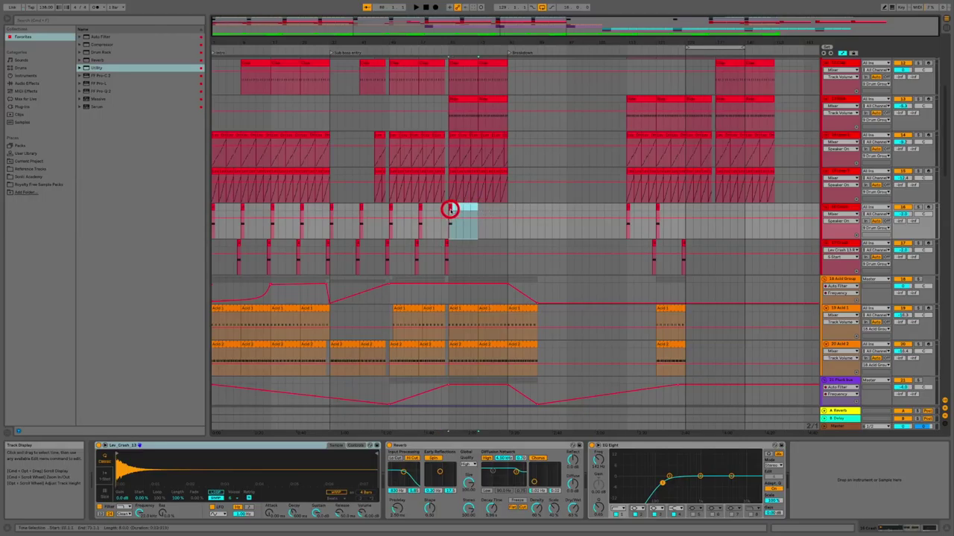
{"action": "key", "text": "super+d"}
{"action": "key", "text": "super+d"}
{"action": "key", "text": "super+d"}
{"action": "key", "text": "super+d"}
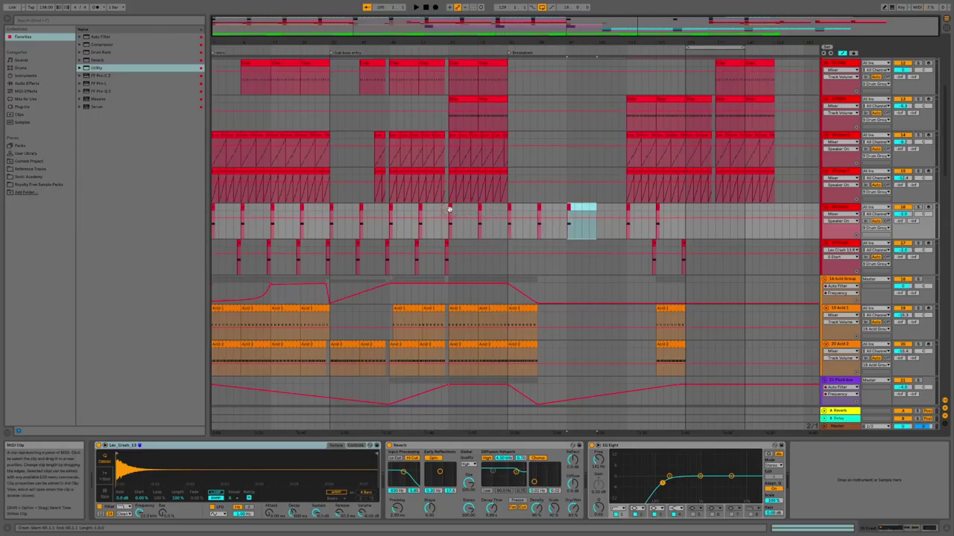
{"action": "key", "text": "super+d"}
{"action": "key", "text": "super+d"}
{"action": "key", "text": "super+d"}
{"action": "key", "text": "super+d"}
{"action": "key", "text": "super+d"}
{"action": "key", "text": "super+d"}
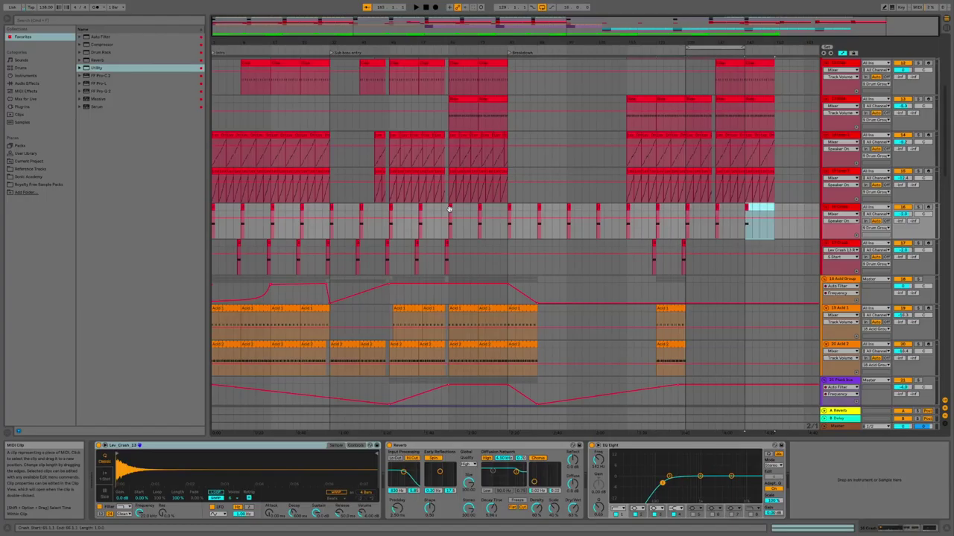
{"action": "key", "text": "super+d"}
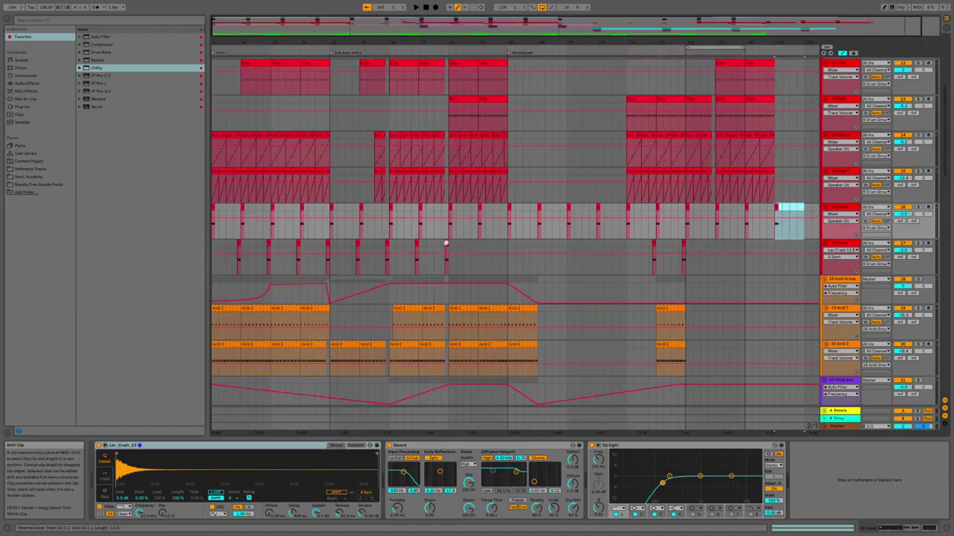
Duplicate the eight-bar section from bar 63 to 71 on the reverse crash track eleven times, up to bar 159.
{"action": "left_click", "coordinate": [445, 243]}
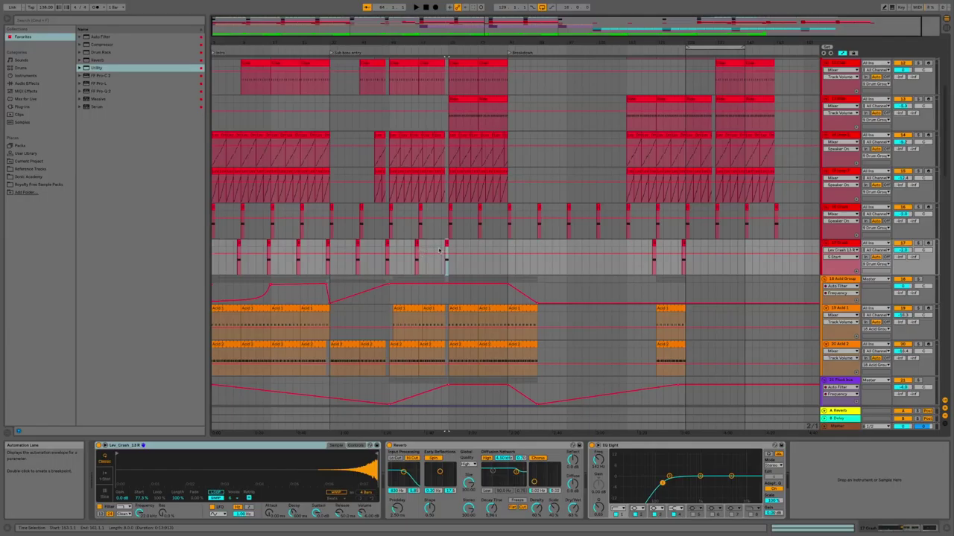
{"action": "left_click_drag", "start_coordinate": [440, 250], "coordinate": [471, 245]}
{"action": "key", "text": "Right"}
{"action": "key", "text": "Right"}
{"action": "key", "text": "Right"}
{"action": "key", "text": "Right"}
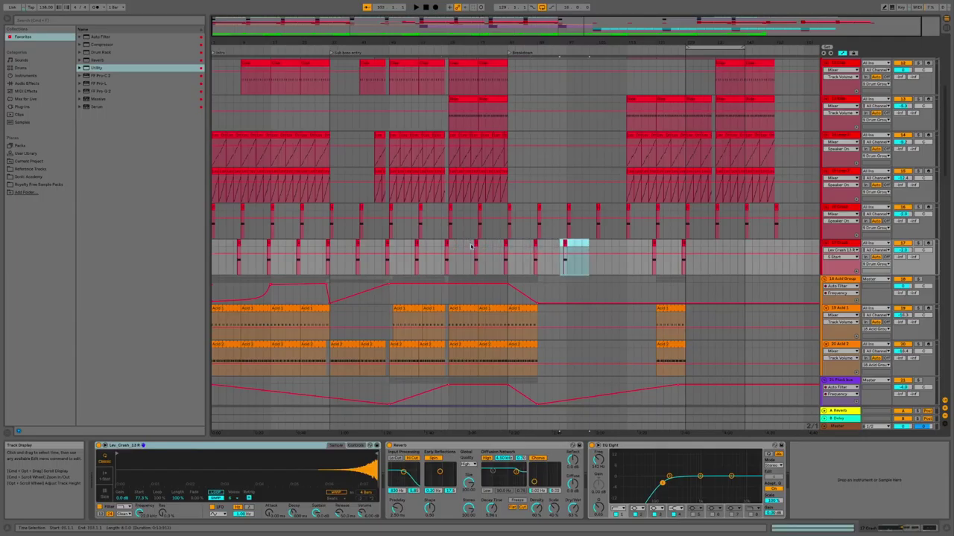
{"action": "key", "text": "Right"}
{"action": "key", "text": "Right"}
{"action": "key", "text": "Right"}
{"action": "key", "text": "Right"}
{"action": "key", "text": "Right"}
{"action": "key", "text": "Right"}
{"action": "key", "text": "Right"}
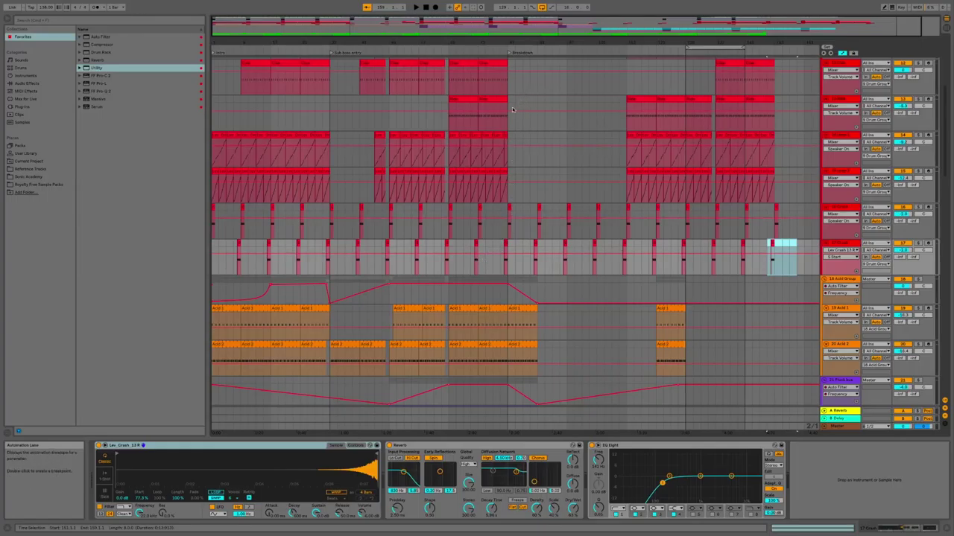
Copy the two fill clips ending at bar 129 into bar 32, directly before the Sub bass entry marker.
{"action": "scroll", "coordinate": [512, 110], "scroll_direction": "up", "scroll_amount": 5}
{"action": "scroll", "coordinate": [512, 110], "scroll_direction": "down", "scroll_amount": 15}
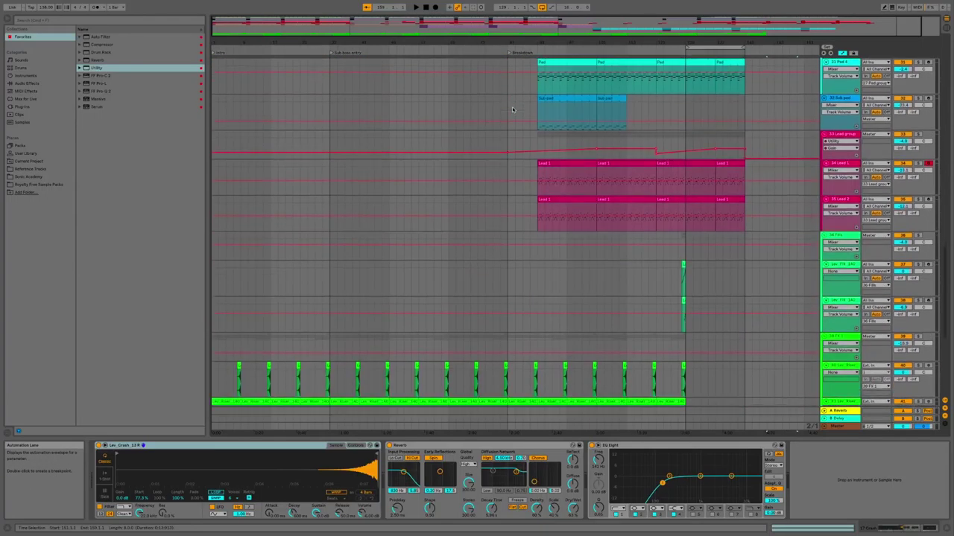
{"action": "scroll", "coordinate": [512, 110], "scroll_direction": "down", "scroll_amount": 1}
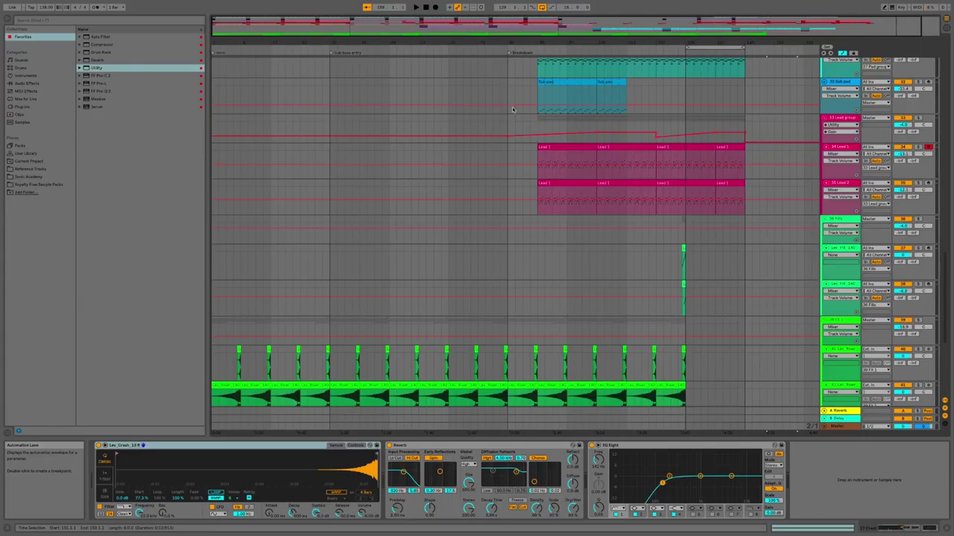
{"action": "left_click", "coordinate": [683, 247]}
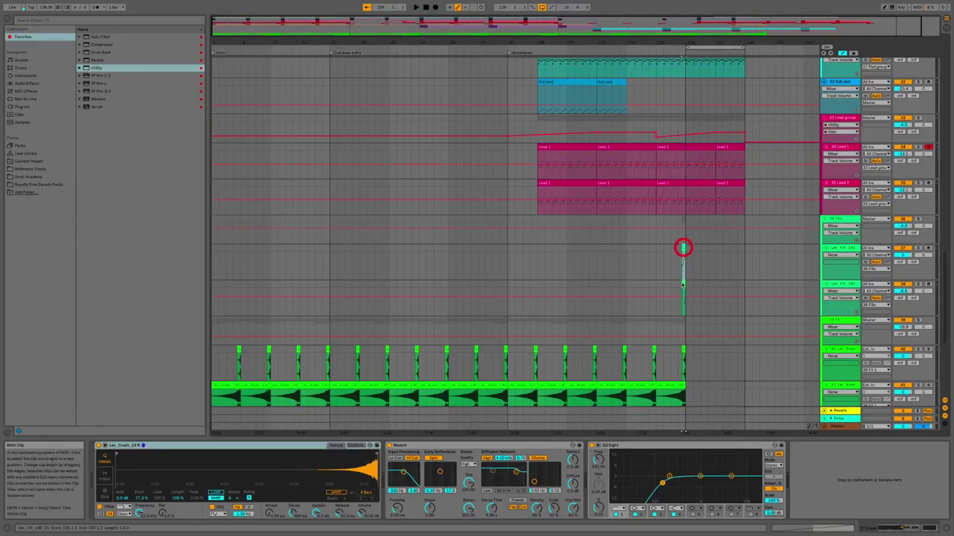
{"action": "left_click", "coordinate": [683, 247]}
{"action": "left_click", "coordinate": [683, 284]}
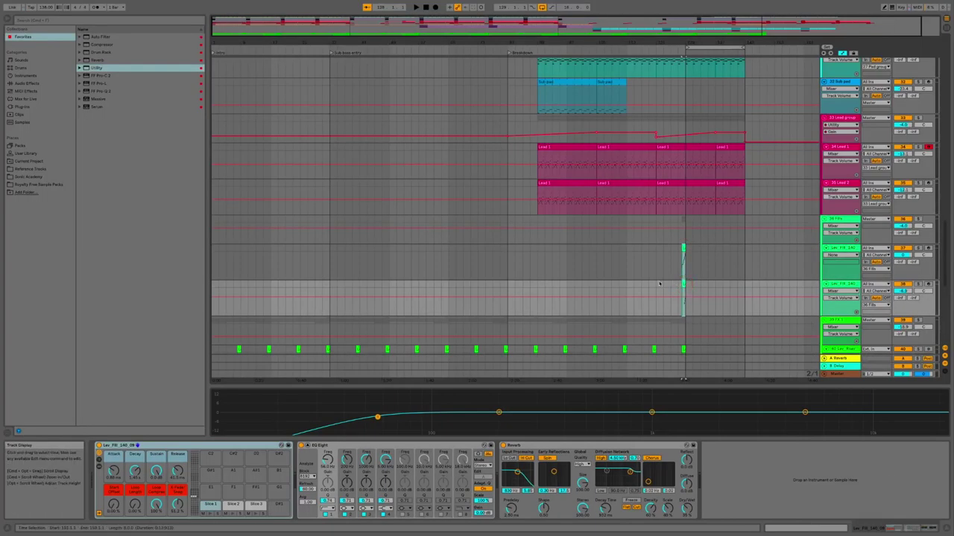
{"action": "left_click", "coordinate": [321, 246]}
{"action": "key", "text": "super+v"}
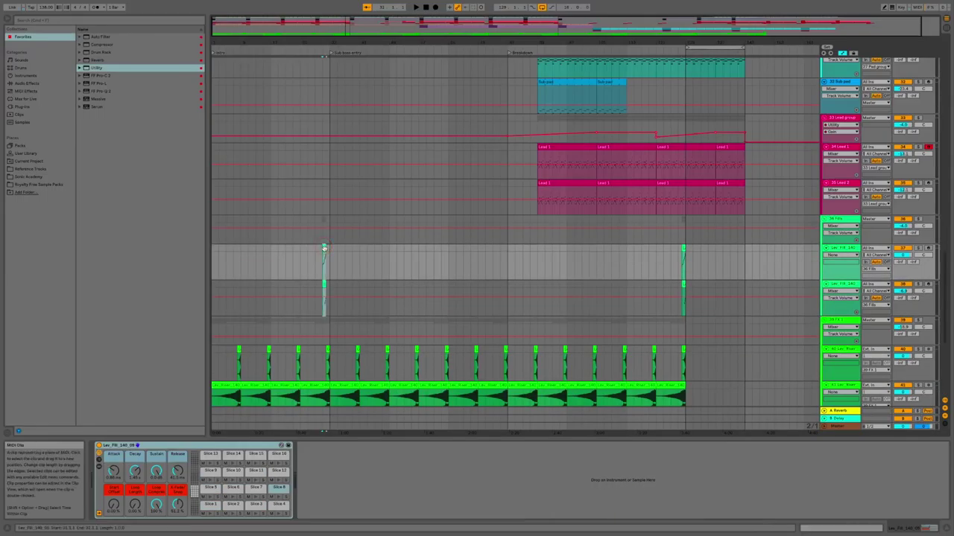
{"action": "left_click_drag", "start_coordinate": [324, 246], "coordinate": [330, 249]}
{"action": "left_click_drag", "start_coordinate": [332, 42], "coordinate": [332, 58]}
{"action": "left_click_drag", "start_coordinate": [332, 248], "coordinate": [321, 249]}
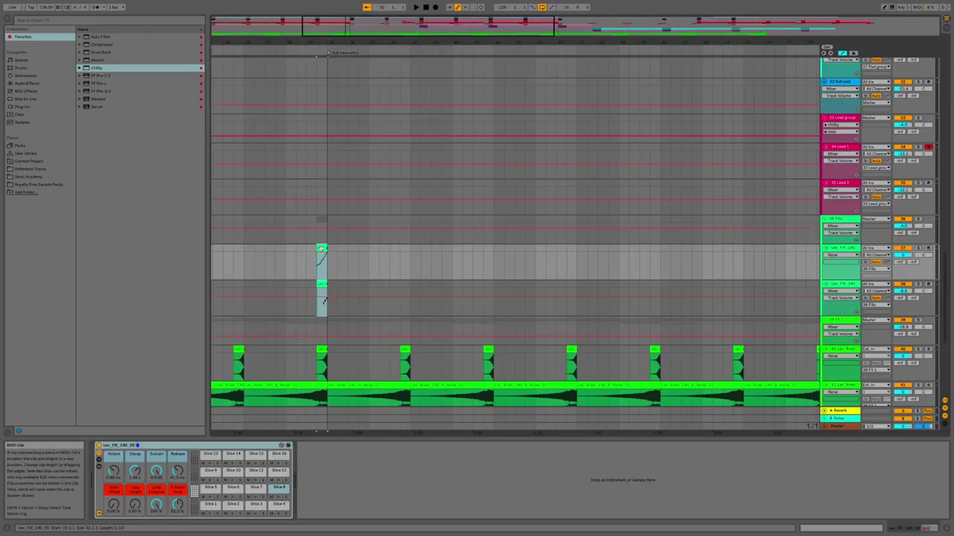
Copy both one-bar fill clips from bar 32 to bar 48 on their own tracks.
{"action": "left_click", "coordinate": [320, 285]}
{"action": "left_click", "coordinate": [322, 248]}
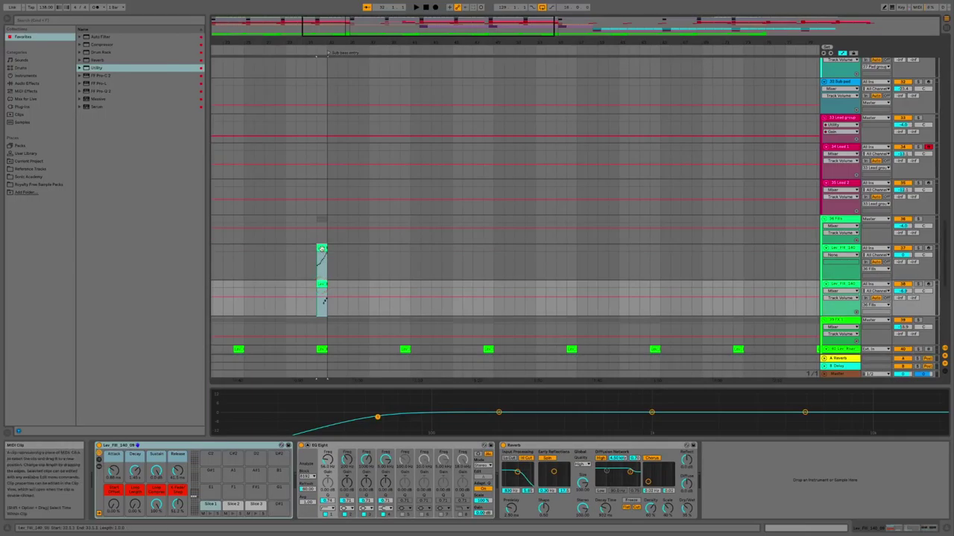
{"action": "left_click", "coordinate": [321, 249]}
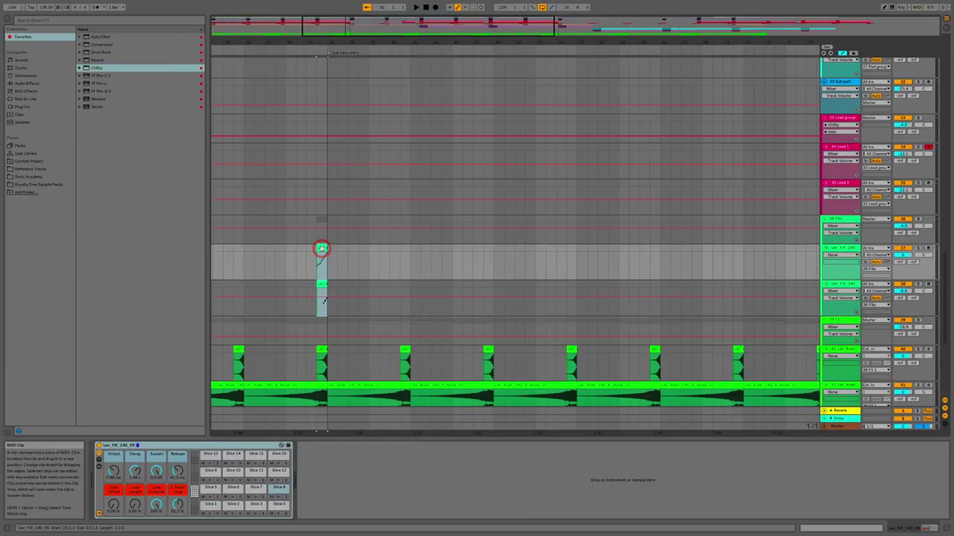
{"action": "left_click", "coordinate": [324, 300]}
{"action": "left_click", "coordinate": [321, 249]}
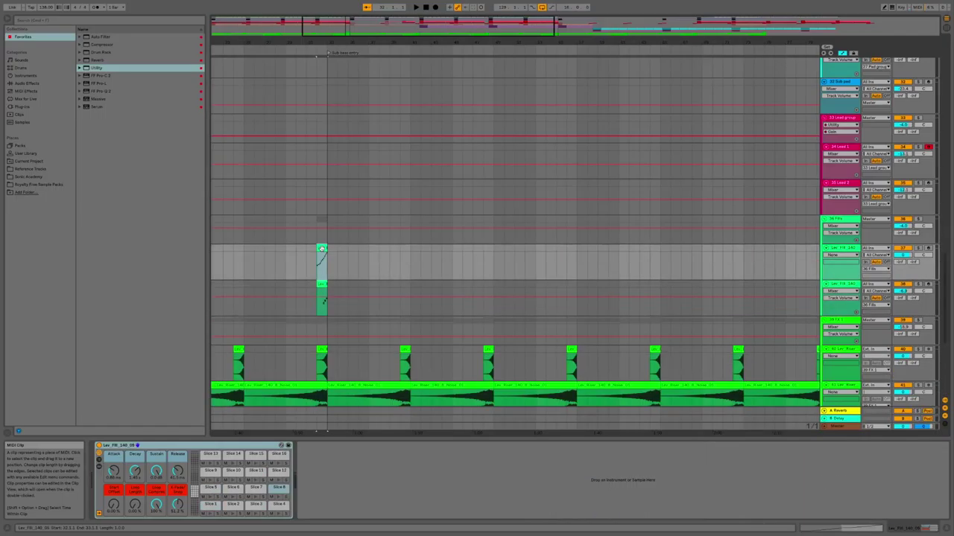
{"action": "left_click_drag", "start_coordinate": [321, 249], "coordinate": [485, 260]}
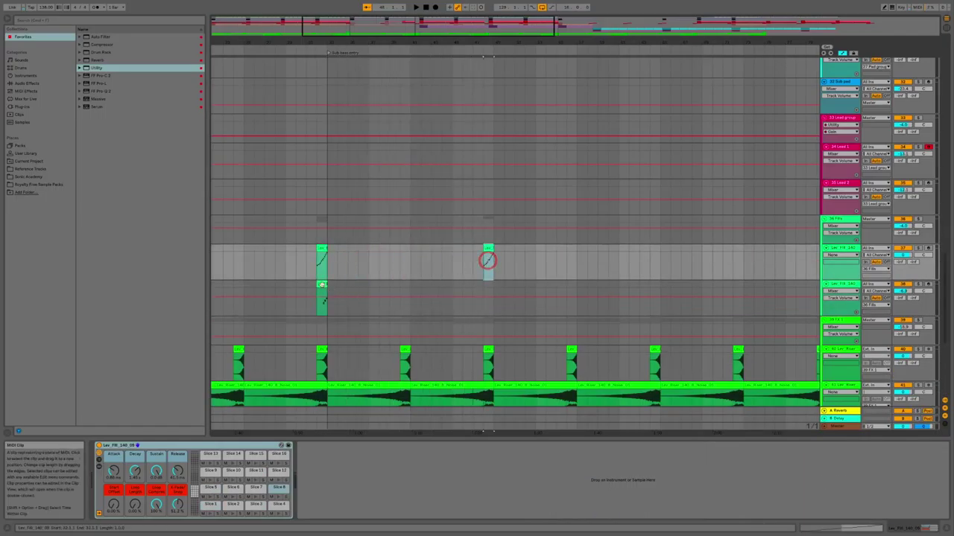
{"action": "left_click_drag", "start_coordinate": [323, 295], "coordinate": [491, 292]}
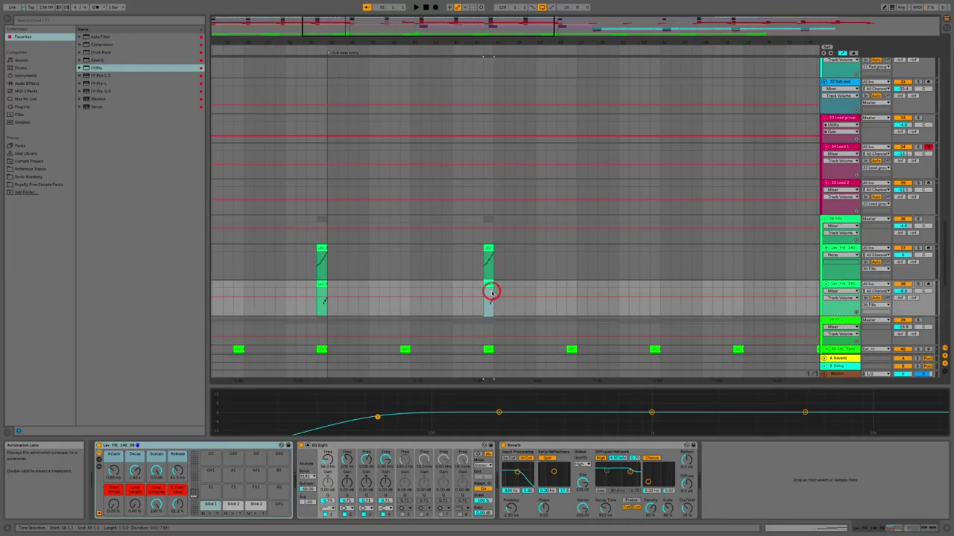
Copy the two fill clips onward to bar 64 and to bar 80, just before the Breakdown marker.
{"action": "left_click", "coordinate": [488, 249]}
{"action": "left_click_drag", "start_coordinate": [488, 249], "coordinate": [653, 293]}
{"action": "left_click", "coordinate": [652, 292]}
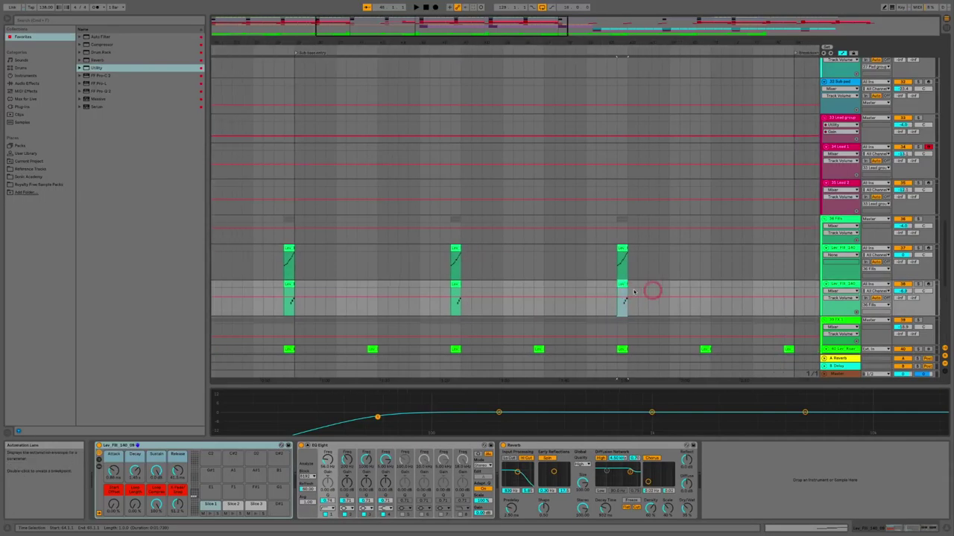
{"action": "left_click_drag", "start_coordinate": [531, 249], "coordinate": [693, 256]}
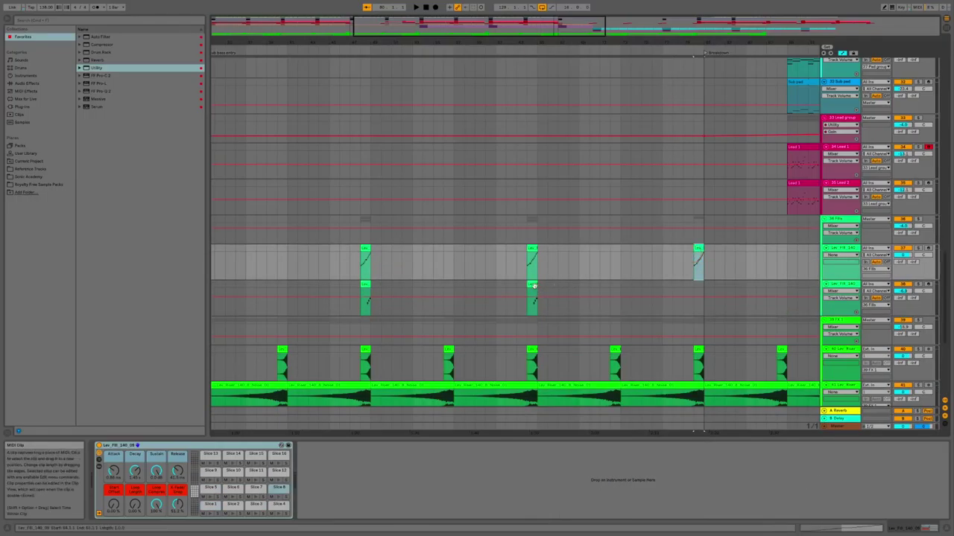
{"action": "left_click_drag", "start_coordinate": [534, 286], "coordinate": [697, 288]}
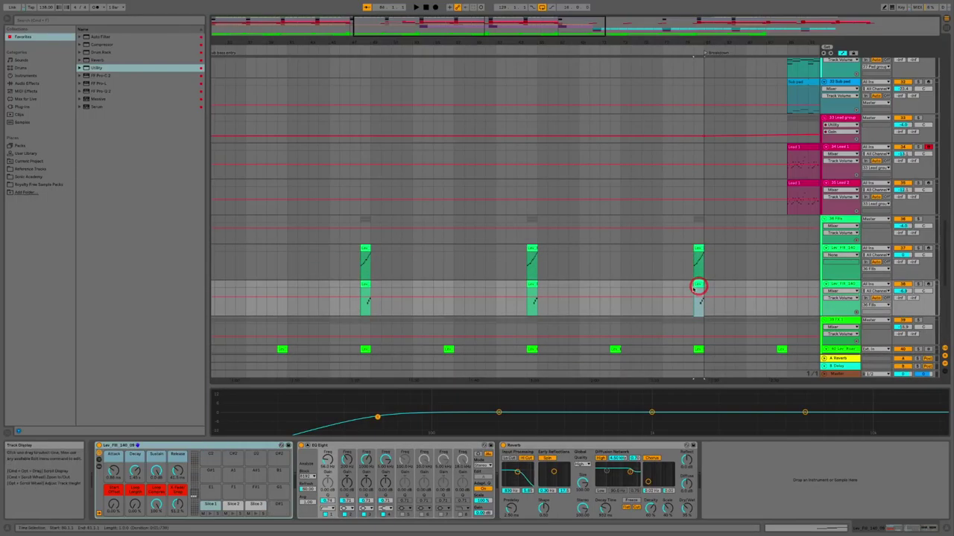
Copy both fill clips from bar 80 to bar 88, directly before the pad and lead parts start.
{"action": "scroll", "coordinate": [571, 249], "scroll_direction": "right", "scroll_amount": 5}
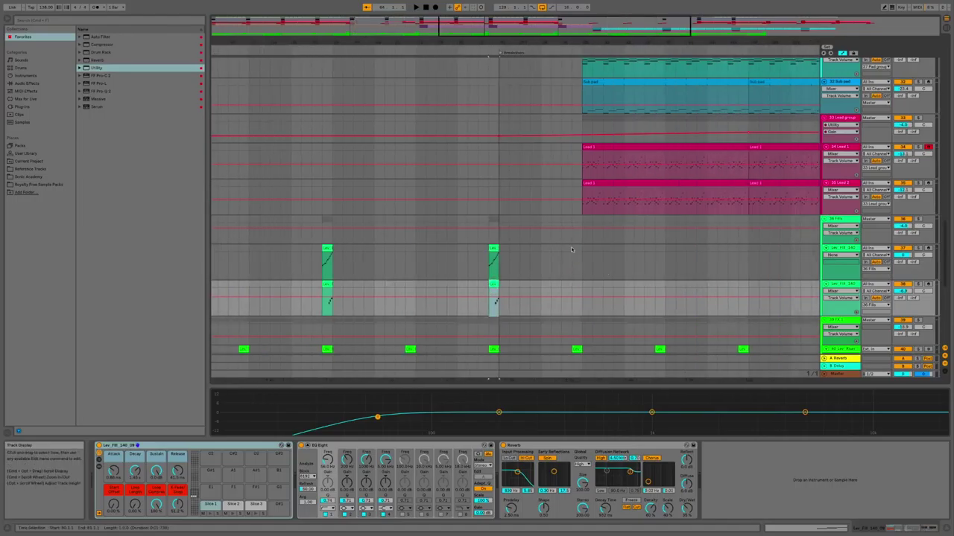
{"action": "left_click_drag", "start_coordinate": [493, 249], "coordinate": [579, 251]}
{"action": "left_click_drag", "start_coordinate": [496, 286], "coordinate": [576, 287]}
Play the arrangement from shortly before the Breakdown marker to check the transition into the breakdown.
{"action": "scroll", "coordinate": [522, 149], "scroll_direction": "up", "scroll_amount": 15}
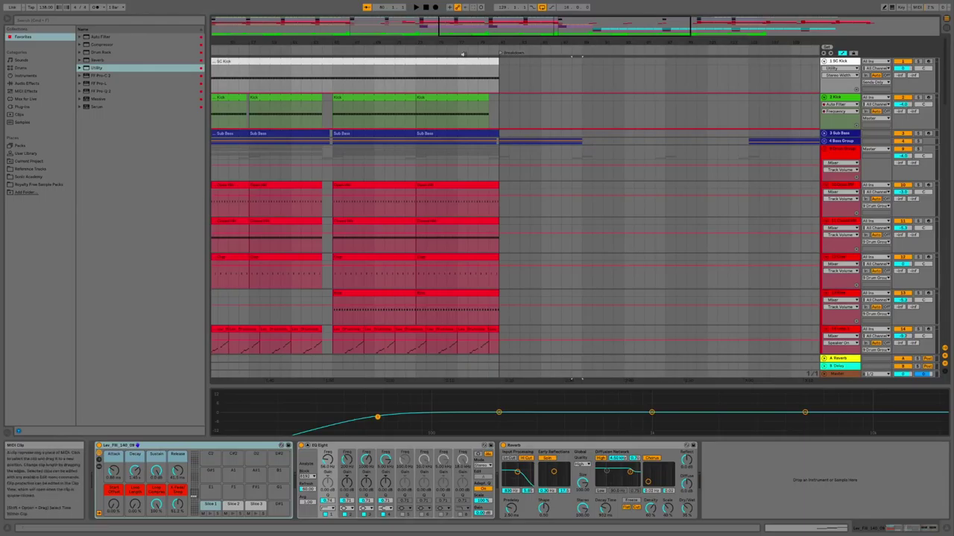
{"action": "left_click", "coordinate": [459, 50]}
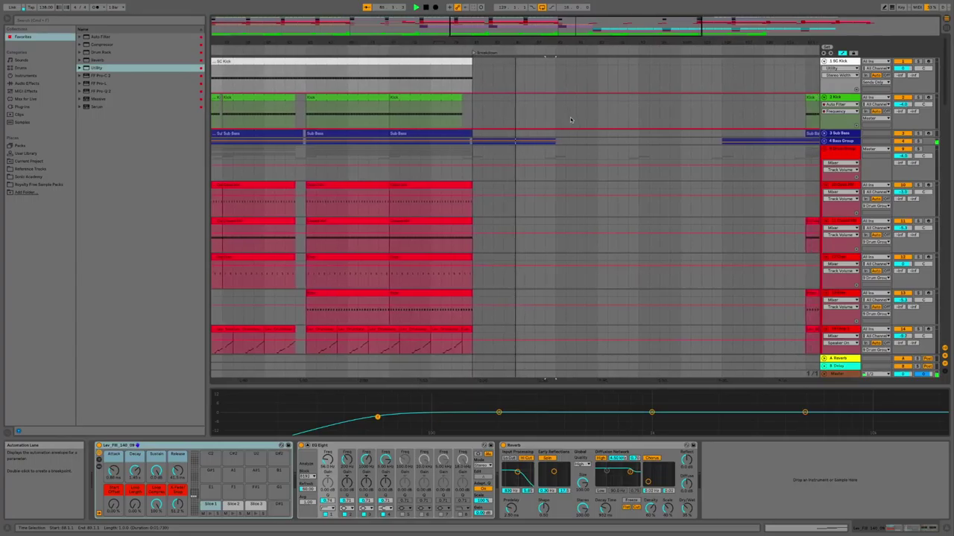
{"action": "scroll", "coordinate": [571, 119], "scroll_direction": "down", "scroll_amount": 10}
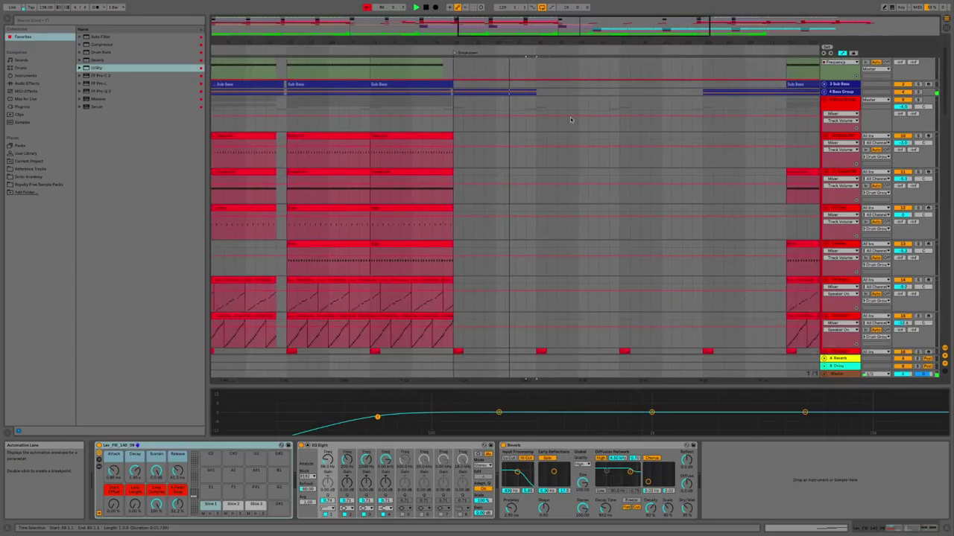
Review the drum, synth, pad, lead, fill and FX tracks while the breakdown plays.
{"action": "scroll", "coordinate": [571, 119], "scroll_direction": "down", "scroll_amount": 1}
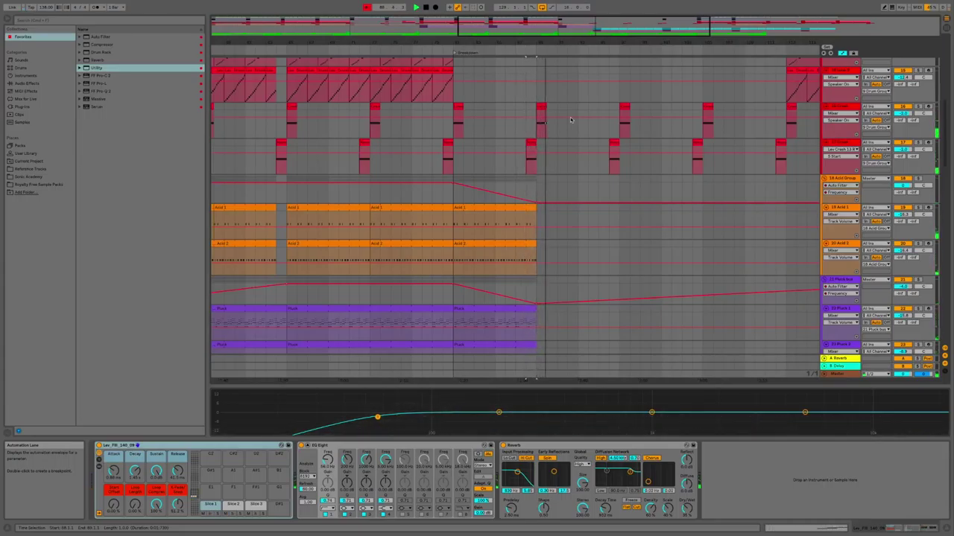
{"action": "scroll", "coordinate": [571, 119], "scroll_direction": "down", "scroll_amount": 15}
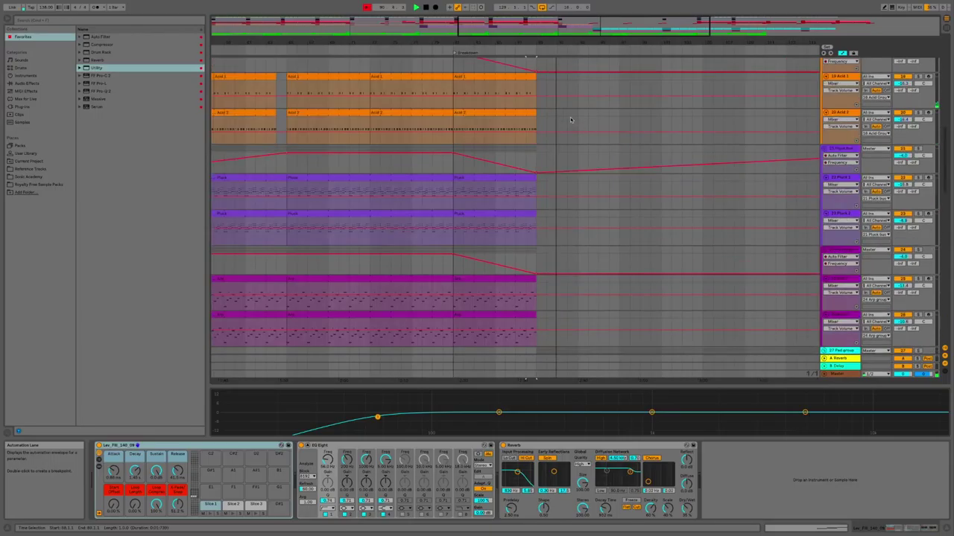
{"action": "scroll", "coordinate": [571, 119], "scroll_direction": "down", "scroll_amount": 5}
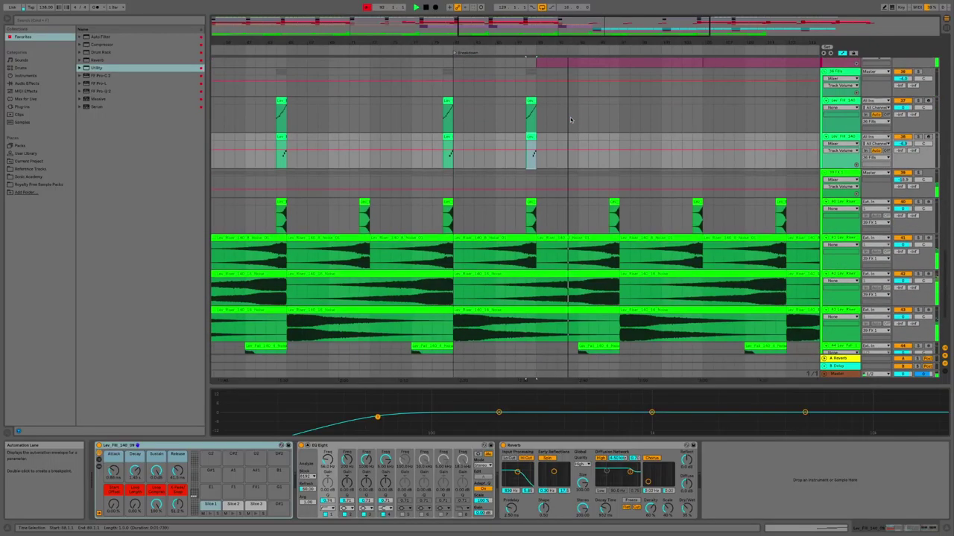
{"action": "scroll", "coordinate": [571, 119], "scroll_direction": "up", "scroll_amount": 2}
{"action": "scroll", "coordinate": [571, 119], "scroll_direction": "up", "scroll_amount": 2}
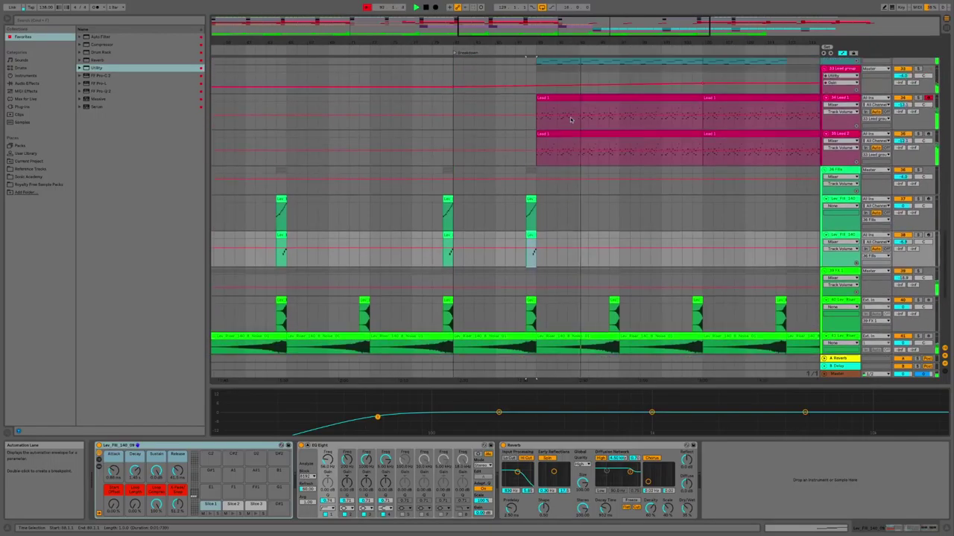
{"action": "scroll", "coordinate": [571, 119], "scroll_direction": "up", "scroll_amount": 4}
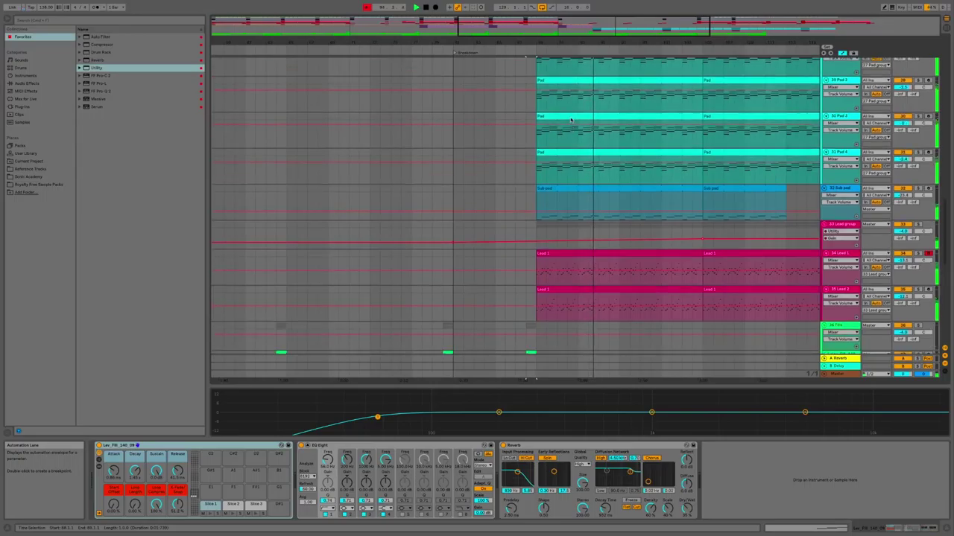
{"action": "scroll", "coordinate": [571, 119], "scroll_direction": "down", "scroll_amount": 2}
{"action": "scroll", "coordinate": [571, 119], "scroll_direction": "down", "scroll_amount": 4}
{"action": "scroll", "coordinate": [571, 119], "scroll_direction": "down", "scroll_amount": 4}
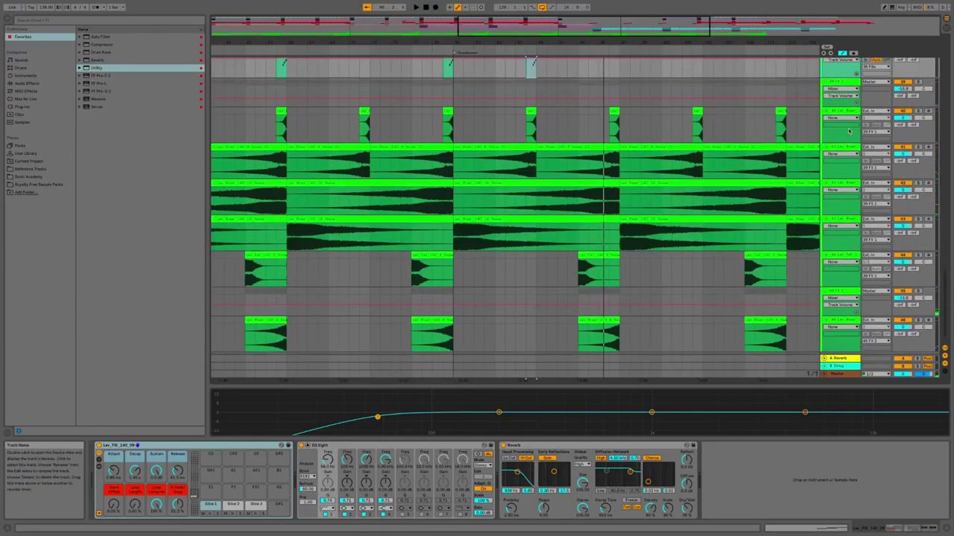
Set the FX 1 group volume to -14.7 dB and raise the crash and reverse crash track volumes.
{"action": "scroll", "coordinate": [848, 131], "scroll_direction": "up", "scroll_amount": 1}
{"action": "scroll", "coordinate": [848, 131], "scroll_direction": "up", "scroll_amount": 1}
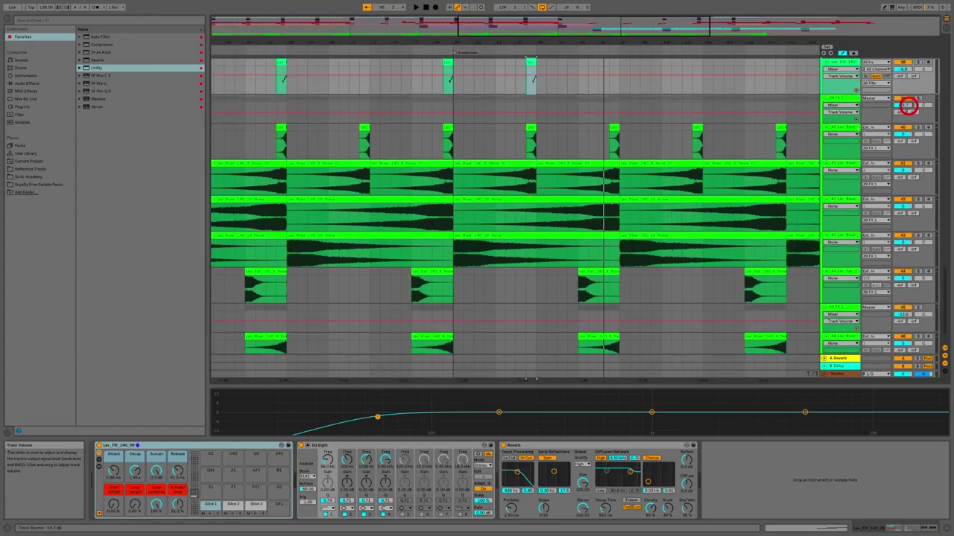
{"action": "scroll", "coordinate": [884, 154], "scroll_direction": "up", "scroll_amount": 10}
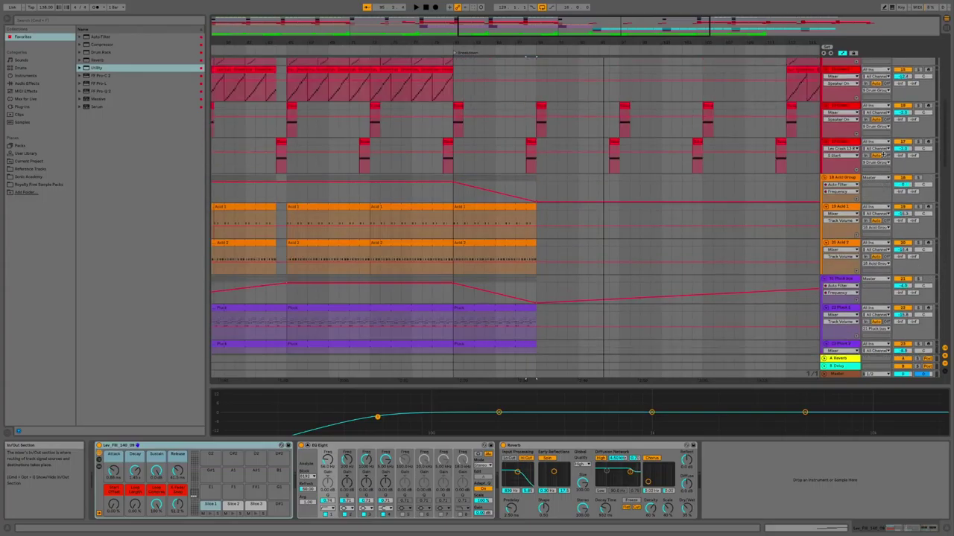
{"action": "left_click", "coordinate": [903, 188]}
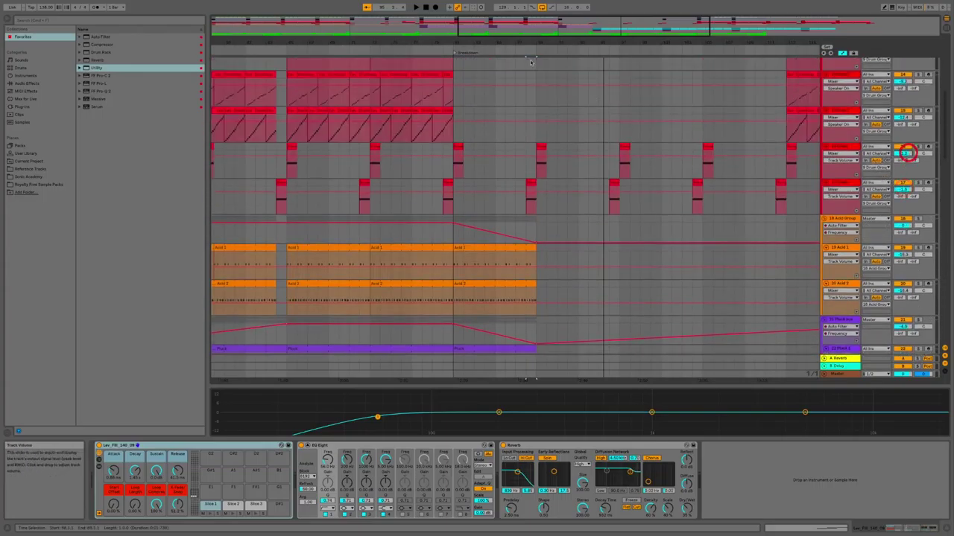
Play from the Breakdown marker and lower the FX 1 group volume further while listening.
{"action": "left_click", "coordinate": [453, 51]}
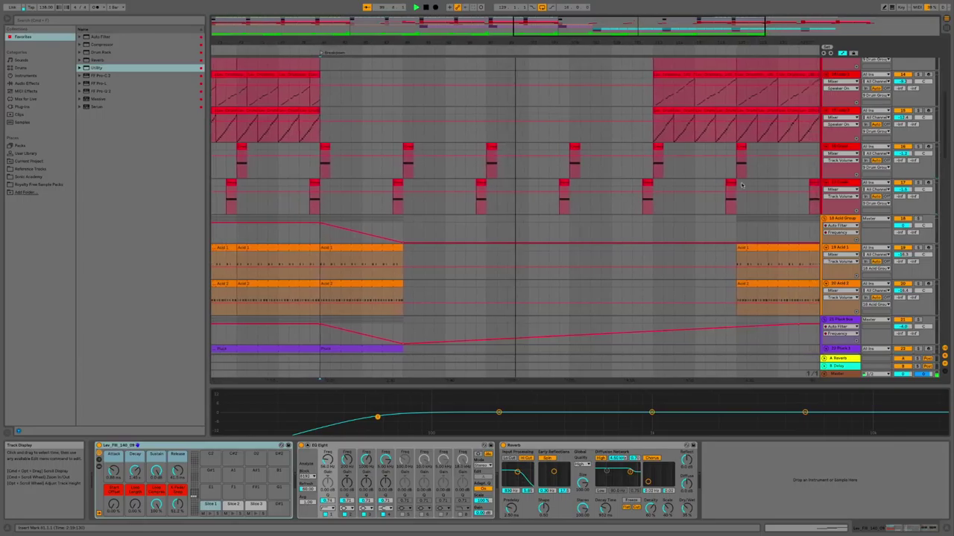
{"action": "scroll", "coordinate": [901, 270], "scroll_direction": "down", "scroll_amount": 15}
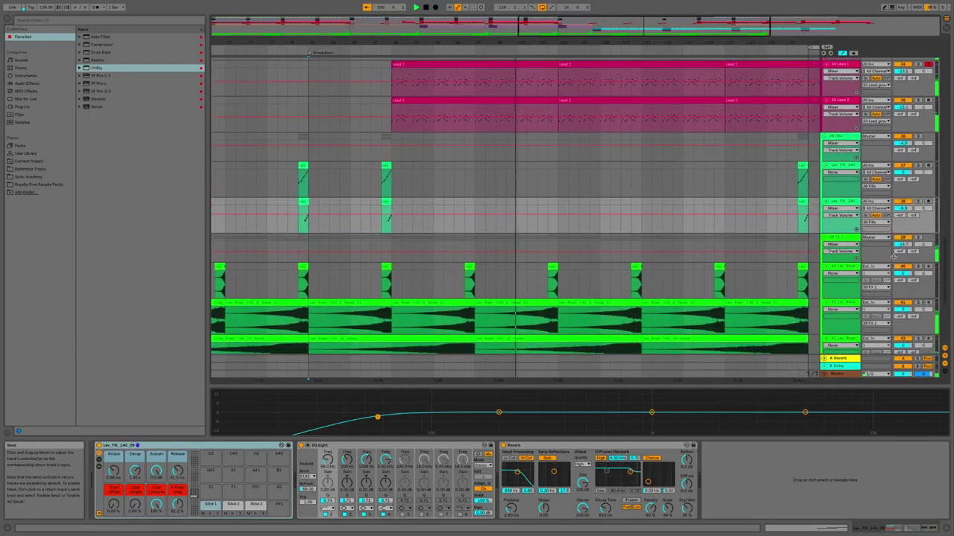
{"action": "left_click", "coordinate": [903, 244]}
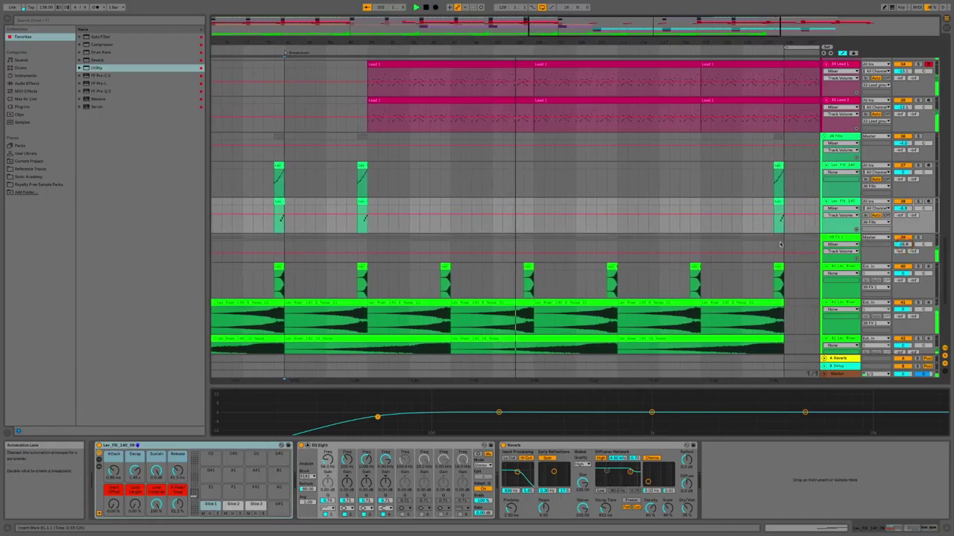
{"action": "left_click", "coordinate": [780, 244]}
{"action": "scroll", "coordinate": [780, 244], "scroll_direction": "down", "scroll_amount": 3}
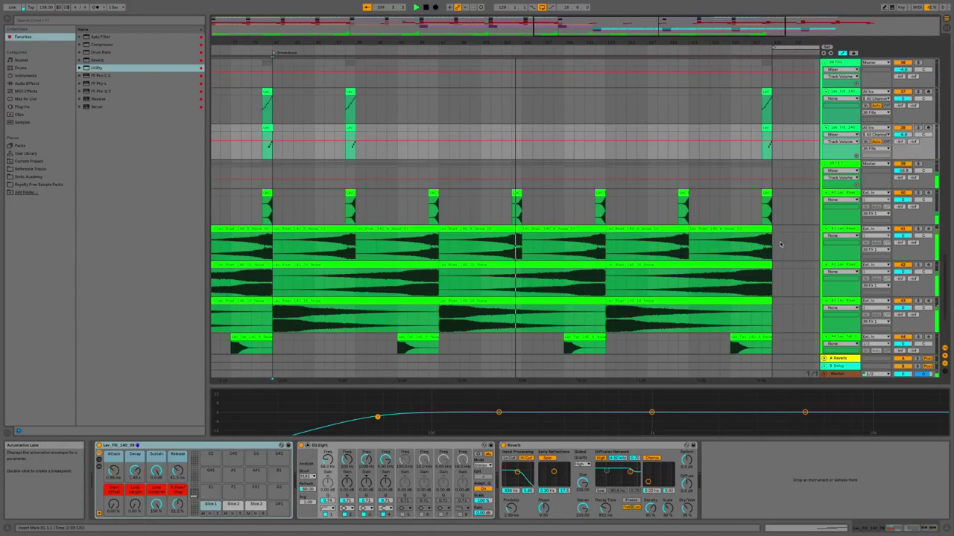
Raise the Pad group's Auto Filter frequency automation at the start of the first pad clips and at the dip where the third pad clips begin.
{"action": "scroll", "coordinate": [780, 245], "scroll_direction": "up", "scroll_amount": 10}
{"action": "scroll", "coordinate": [780, 245], "scroll_direction": "up", "scroll_amount": 2}
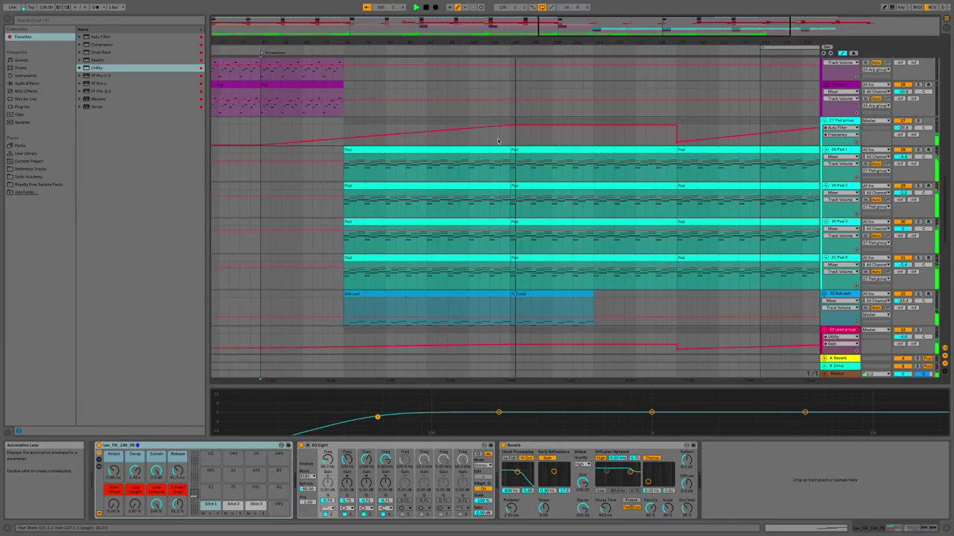
{"action": "left_click", "coordinate": [841, 121]}
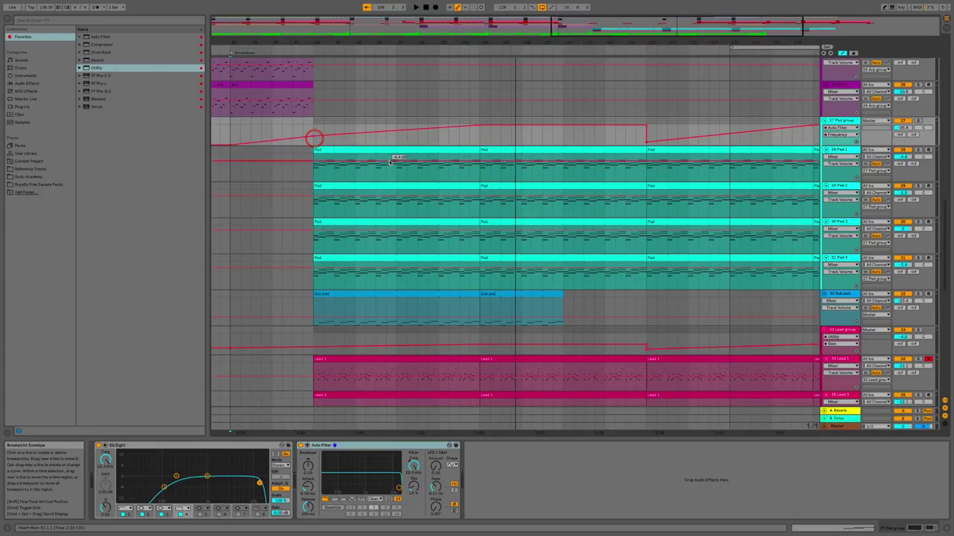
{"action": "left_click", "coordinate": [646, 142]}
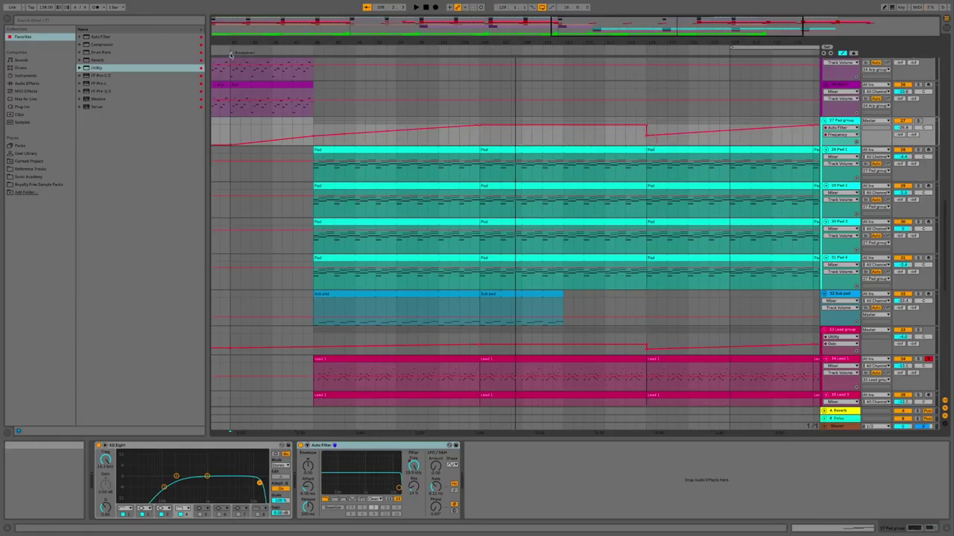
Play from the Breakdown marker to check the edited pad filter rise against the arps, leads and FX.
{"action": "left_click", "coordinate": [231, 52]}
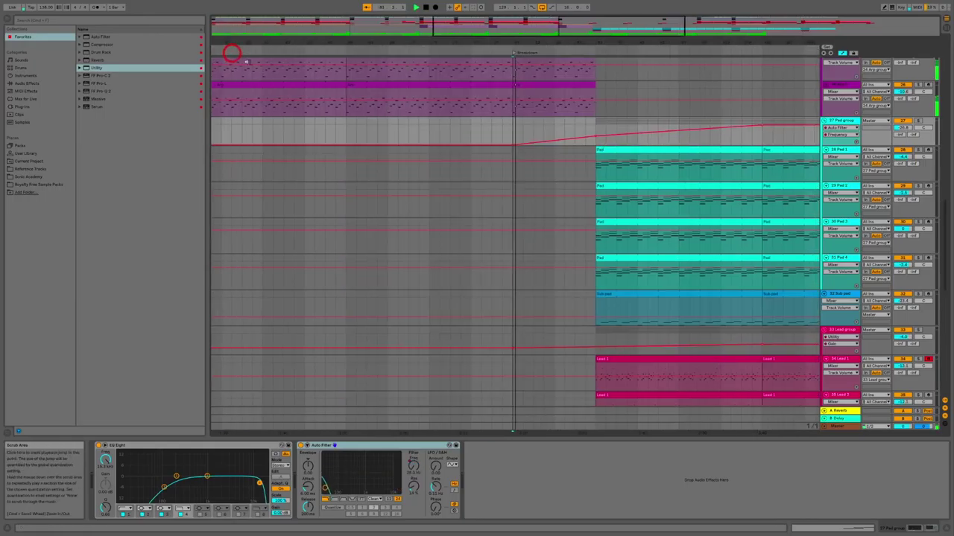
{"action": "scroll", "coordinate": [454, 178], "scroll_direction": "down", "scroll_amount": 5}
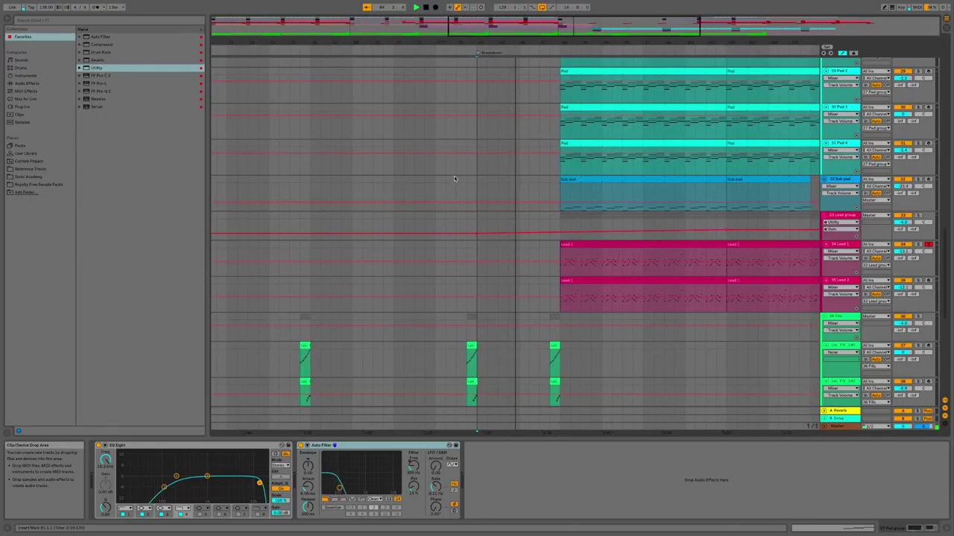
{"action": "scroll", "coordinate": [455, 178], "scroll_direction": "up", "scroll_amount": 3}
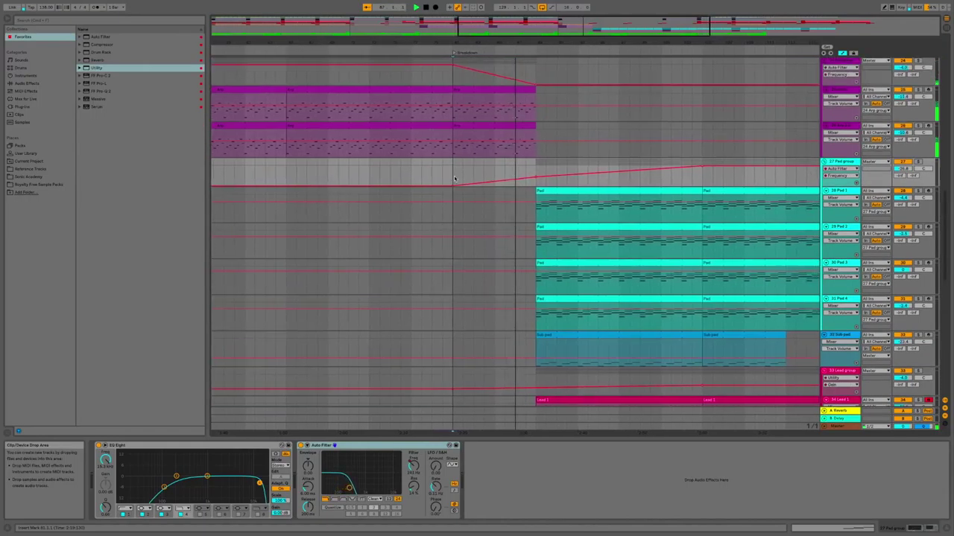
{"action": "scroll", "coordinate": [455, 178], "scroll_direction": "down", "scroll_amount": 8}
{"action": "scroll", "coordinate": [454, 178], "scroll_direction": "down", "scroll_amount": 2}
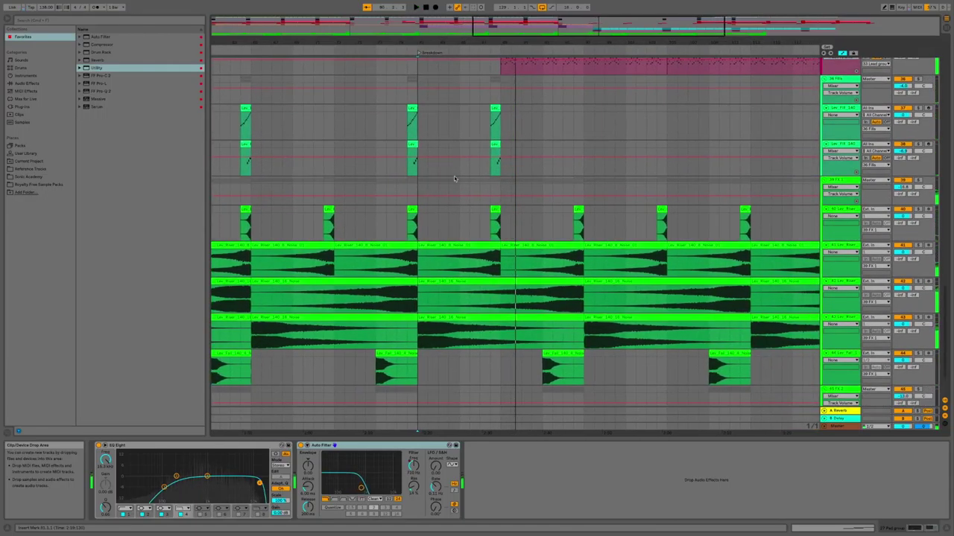
Raise the crash and reverse crash track volumes further in the drum group.
{"action": "scroll", "coordinate": [454, 178], "scroll_direction": "up", "scroll_amount": 12}
{"action": "scroll", "coordinate": [454, 178], "scroll_direction": "up", "scroll_amount": 5}
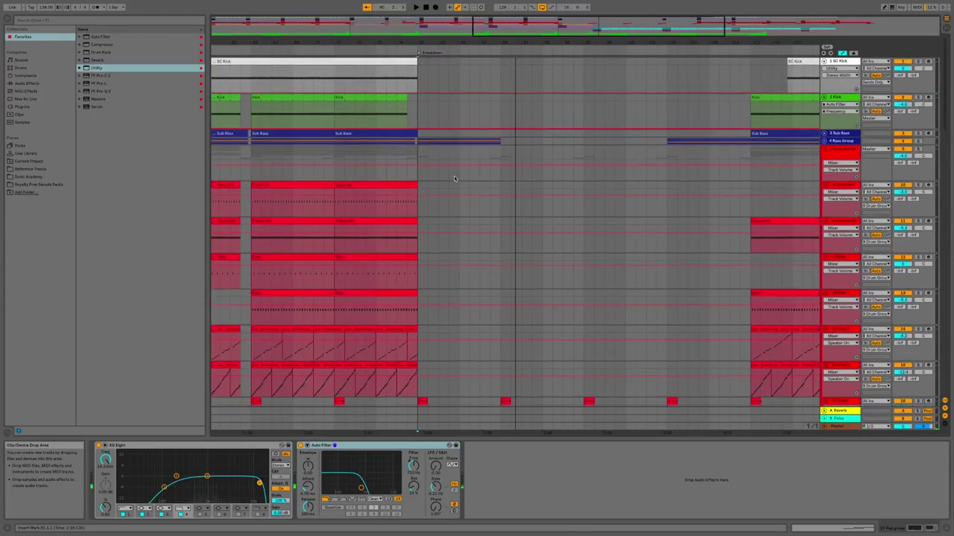
{"action": "scroll", "coordinate": [455, 178], "scroll_direction": "down", "scroll_amount": 4}
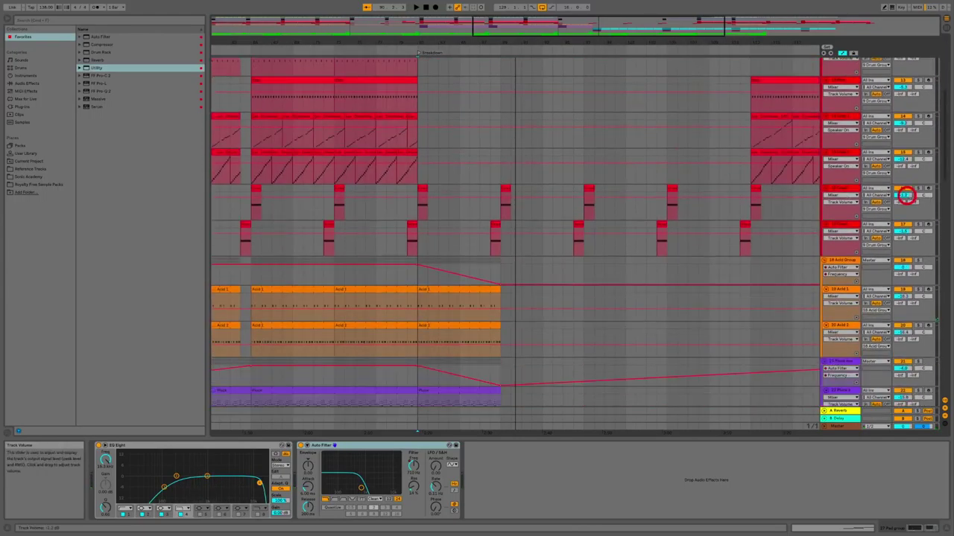
{"action": "left_click", "coordinate": [907, 231]}
{"action": "scroll", "coordinate": [740, 217], "scroll_direction": "down", "scroll_amount": 10}
{"action": "scroll", "coordinate": [739, 218], "scroll_direction": "up", "scroll_amount": 8}
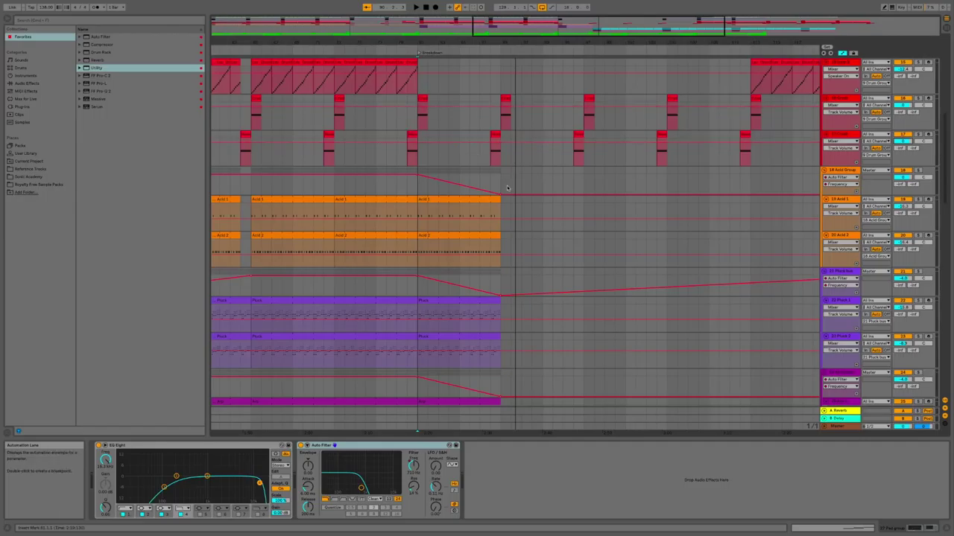
Replay from the Breakdown marker and check the louder crashes against the fills, risers, leads and pads.
{"action": "scroll", "coordinate": [506, 188], "scroll_direction": "down", "scroll_amount": 15}
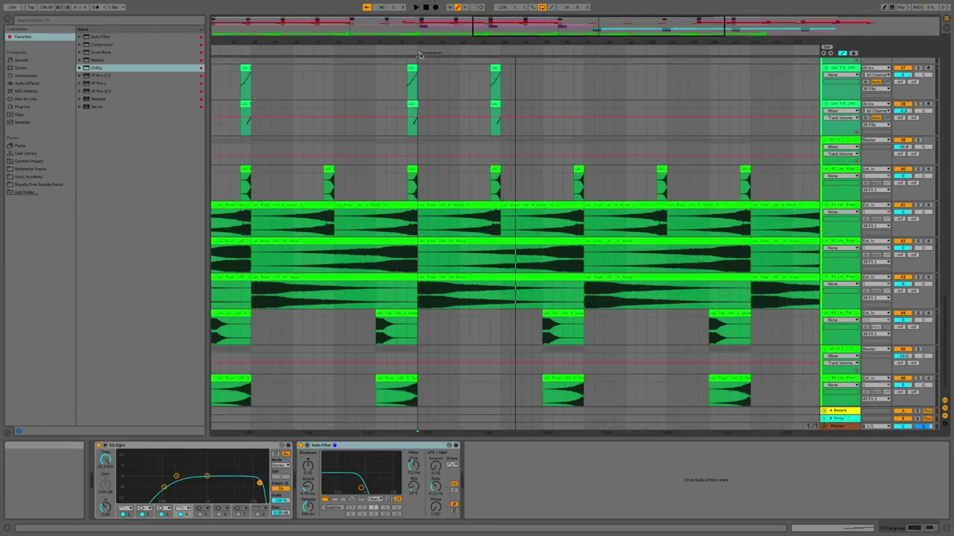
{"action": "left_click", "coordinate": [419, 53]}
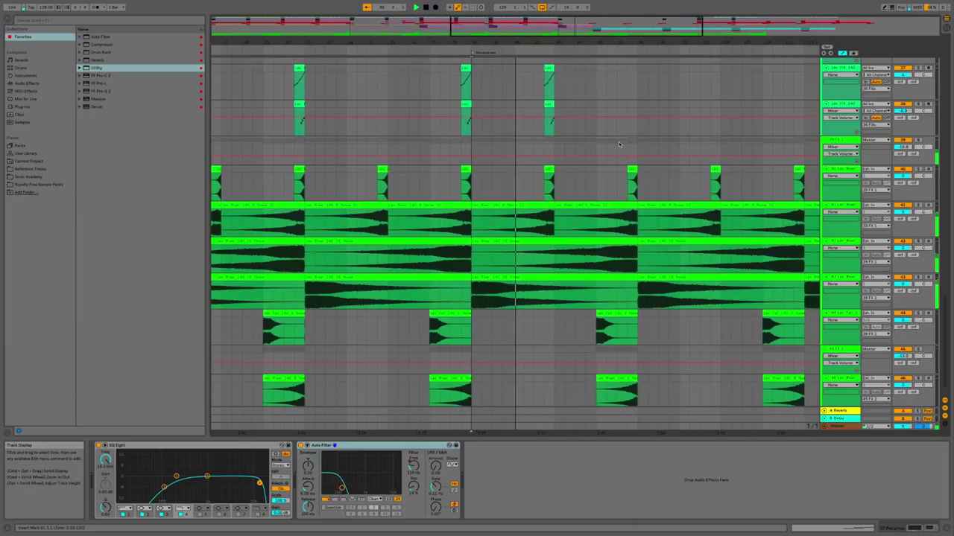
{"action": "scroll", "coordinate": [618, 143], "scroll_direction": "up", "scroll_amount": 1}
{"action": "scroll", "coordinate": [618, 144], "scroll_direction": "up", "scroll_amount": 3}
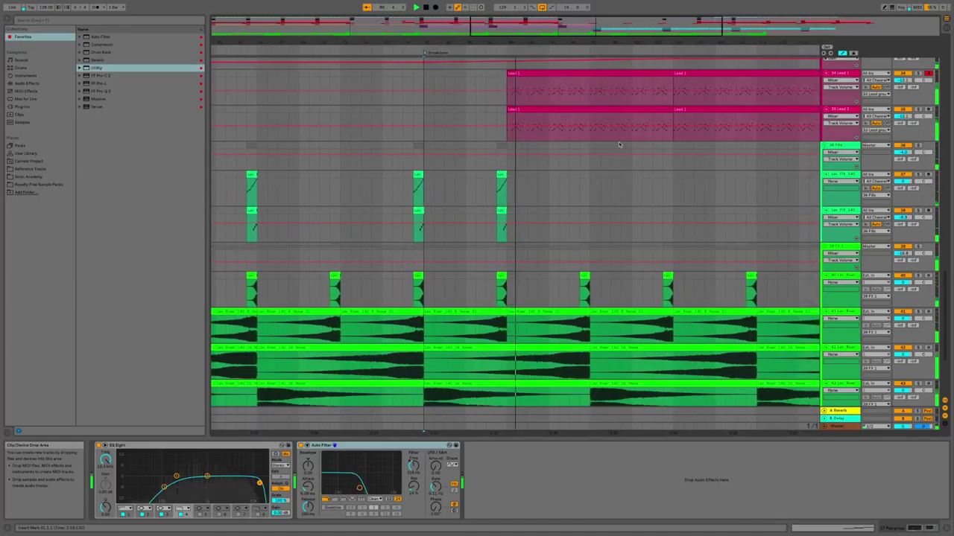
{"action": "scroll", "coordinate": [618, 144], "scroll_direction": "up", "scroll_amount": 10}
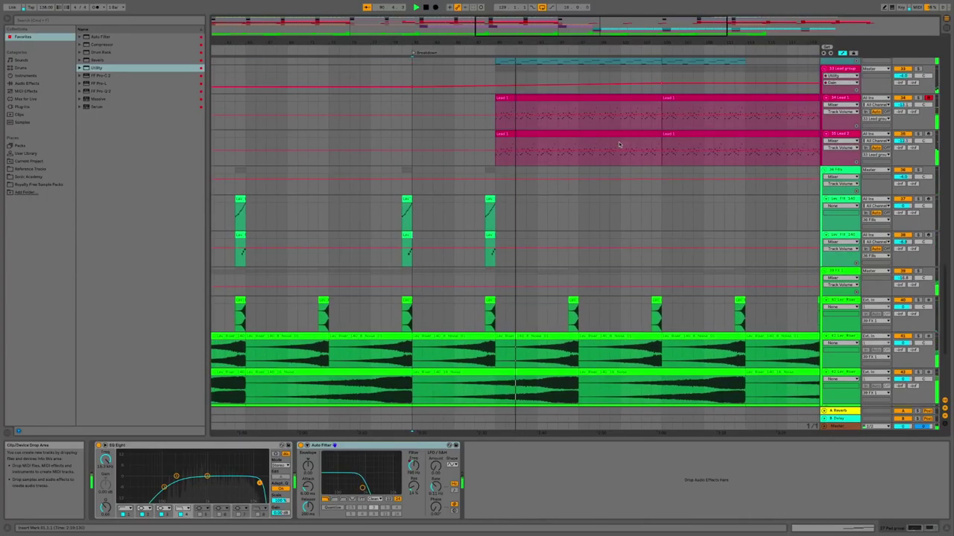
{"action": "scroll", "coordinate": [619, 143], "scroll_direction": "up", "scroll_amount": 5}
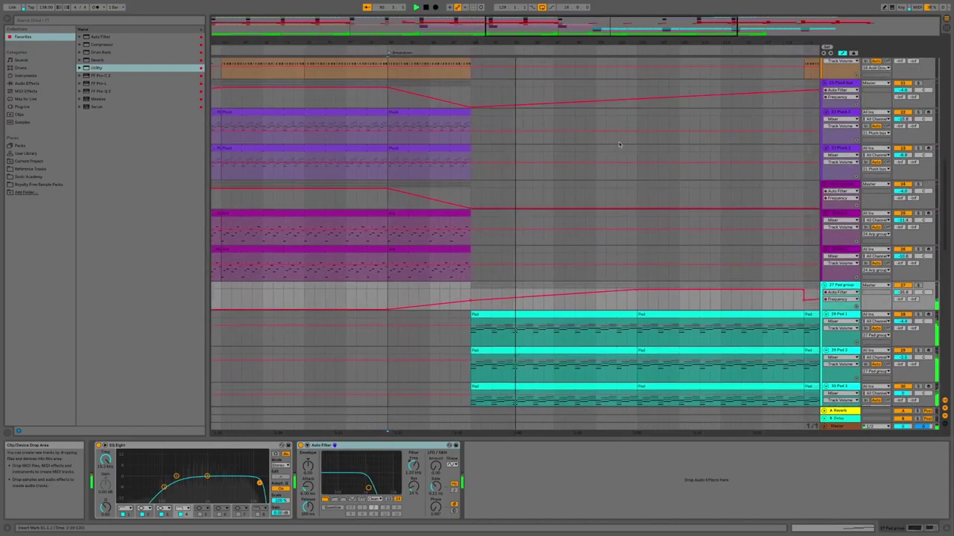
Raise the Pad group's volume during playback and show its Auto Filter frequency automation again.
{"action": "left_click", "coordinate": [907, 291]}
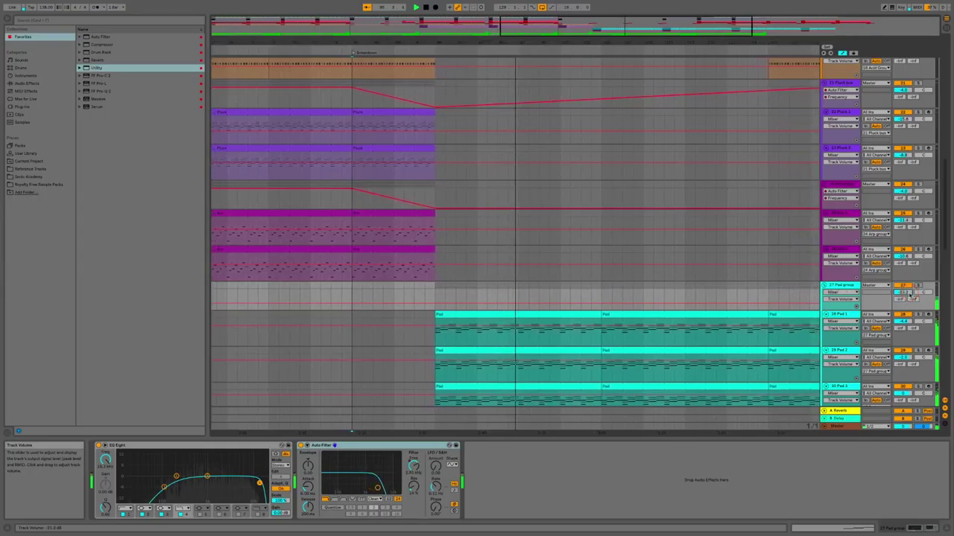
{"action": "left_click", "coordinate": [845, 291]}
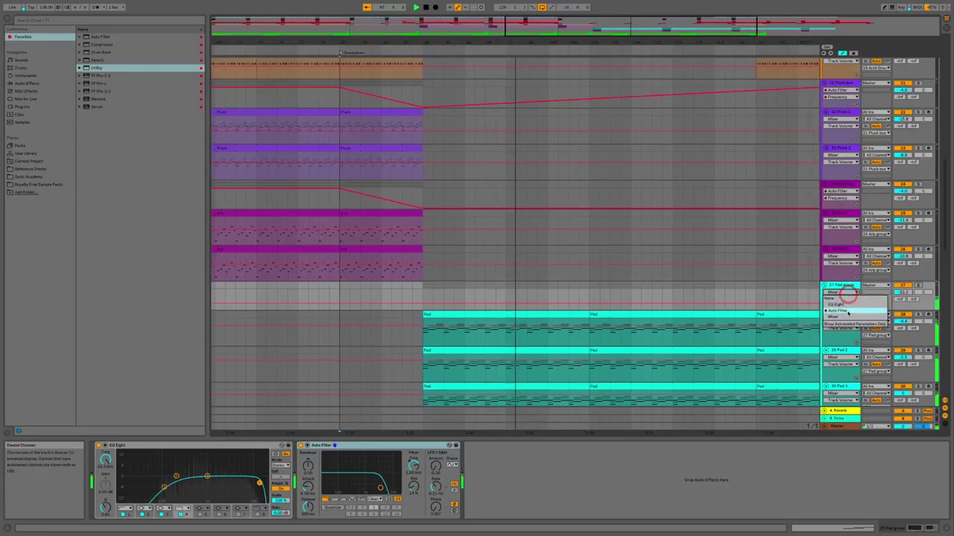
{"action": "left_click", "coordinate": [847, 311]}
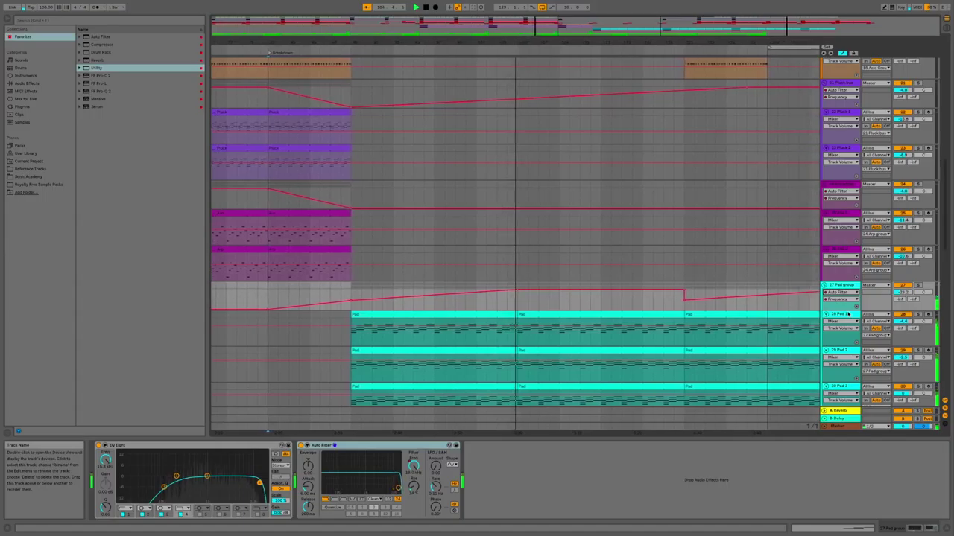
Raise the Pad group's volume a little more and check it against the leads and fills as the breakdown plays.
{"action": "left_click", "coordinate": [908, 292]}
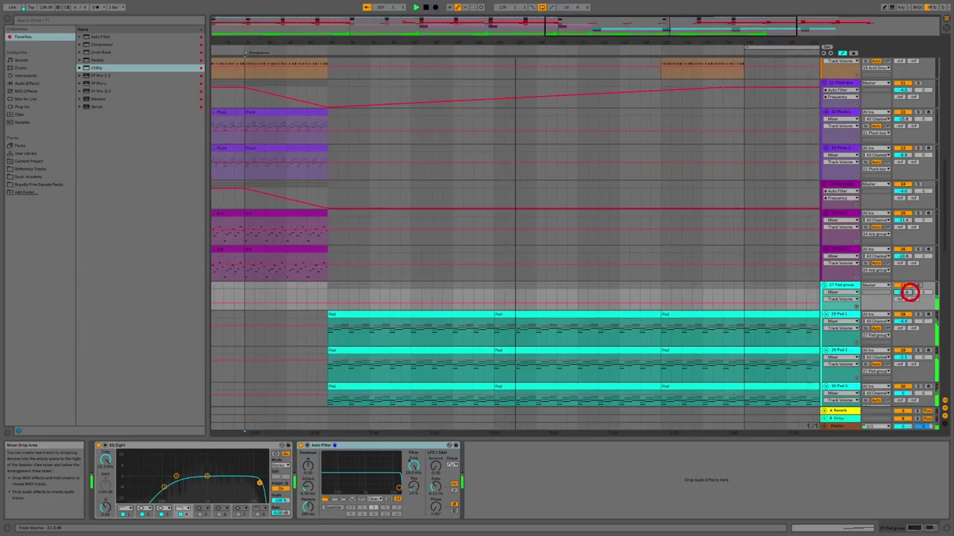
{"action": "left_click_drag", "start_coordinate": [909, 292], "coordinate": [909, 292]}
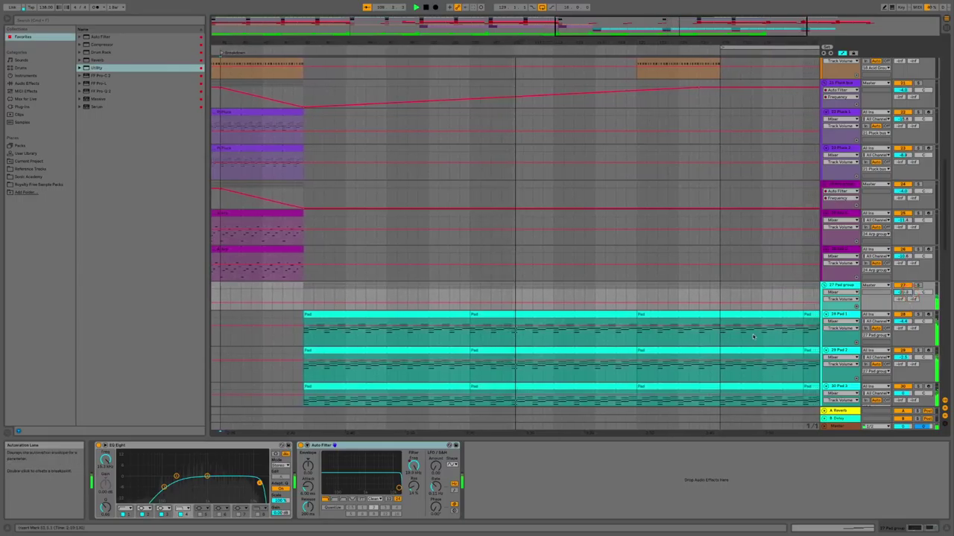
{"action": "scroll", "coordinate": [752, 336], "scroll_direction": "down", "scroll_amount": 8}
{"action": "scroll", "coordinate": [753, 337], "scroll_direction": "down", "scroll_amount": 1}
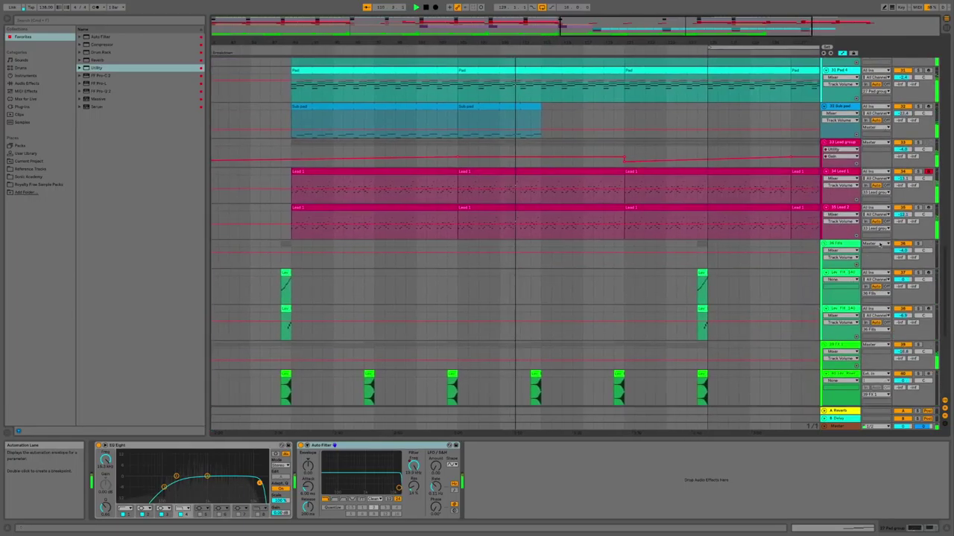
{"action": "scroll", "coordinate": [765, 258], "scroll_direction": "up", "scroll_amount": 6}
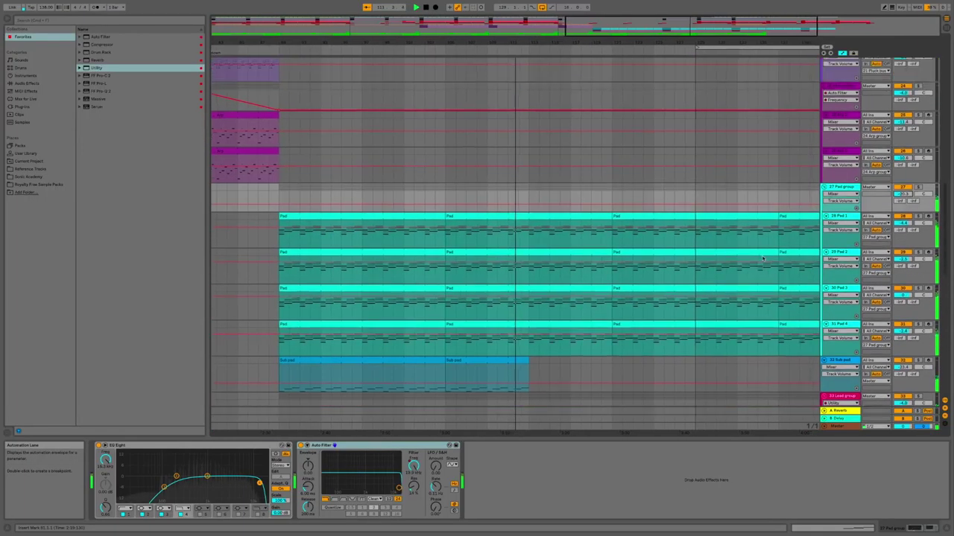
Replay the arrangement from the Breakdown marker and check the pad balance against the sub pad, leads and fills.
{"action": "scroll", "coordinate": [762, 258], "scroll_direction": "down", "scroll_amount": 4}
{"action": "scroll", "coordinate": [763, 258], "scroll_direction": "up", "scroll_amount": 4}
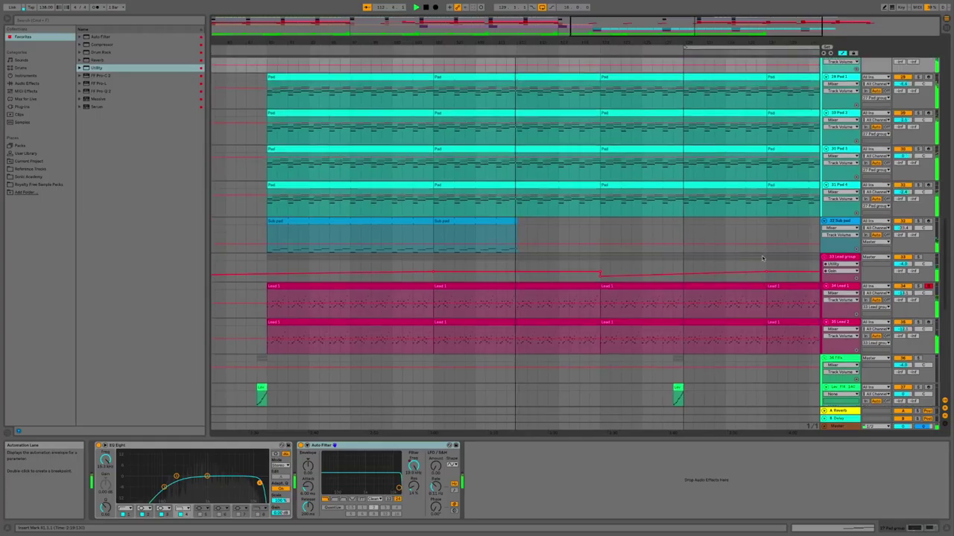
{"action": "scroll", "coordinate": [762, 258], "scroll_direction": "up", "scroll_amount": 1}
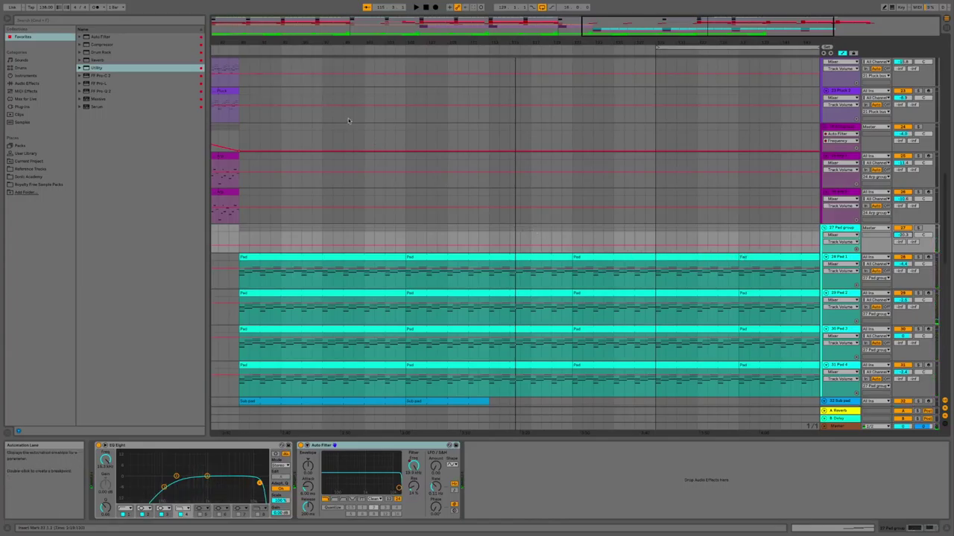
{"action": "scroll", "coordinate": [351, 125], "scroll_direction": "left", "scroll_amount": 5}
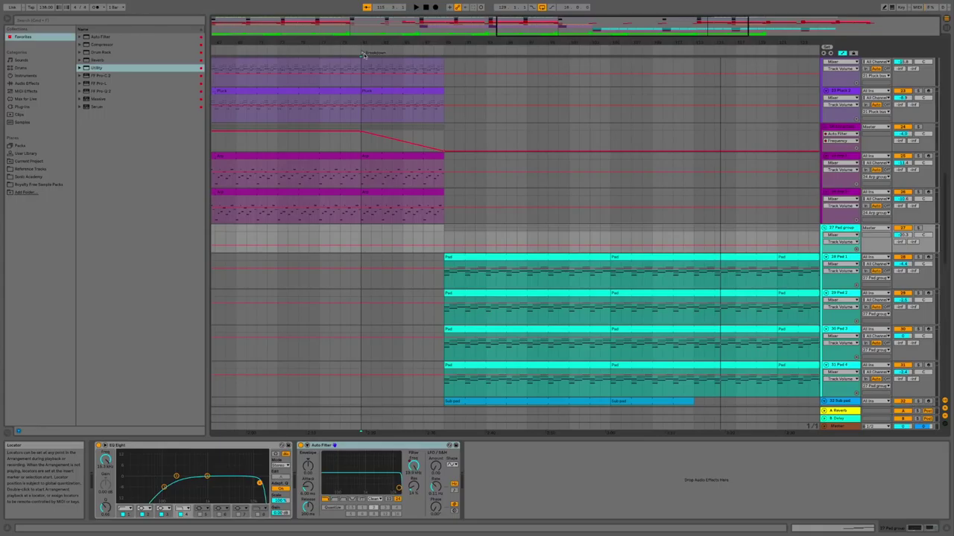
{"action": "left_click", "coordinate": [363, 53]}
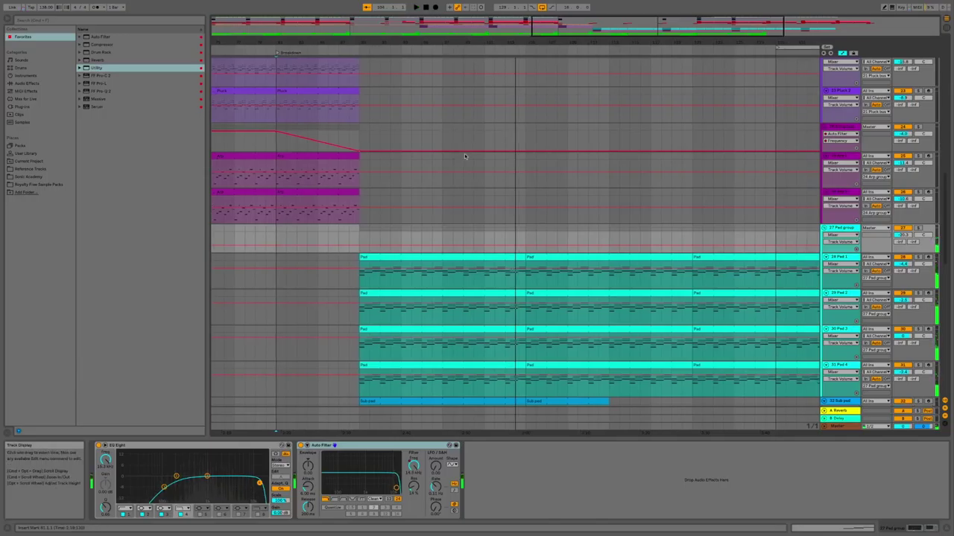
{"action": "scroll", "coordinate": [469, 157], "scroll_direction": "down", "scroll_amount": 6}
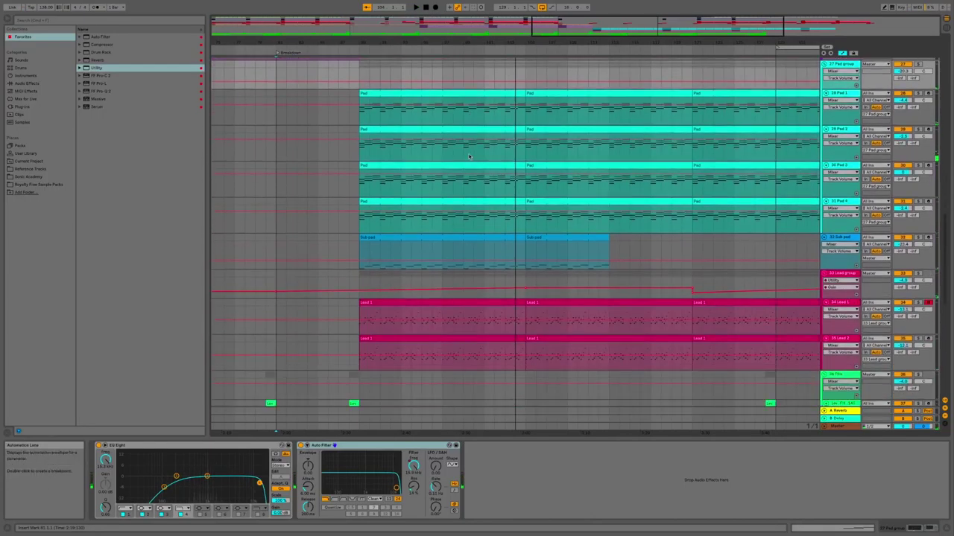
{"action": "scroll", "coordinate": [469, 157], "scroll_direction": "down", "scroll_amount": 1}
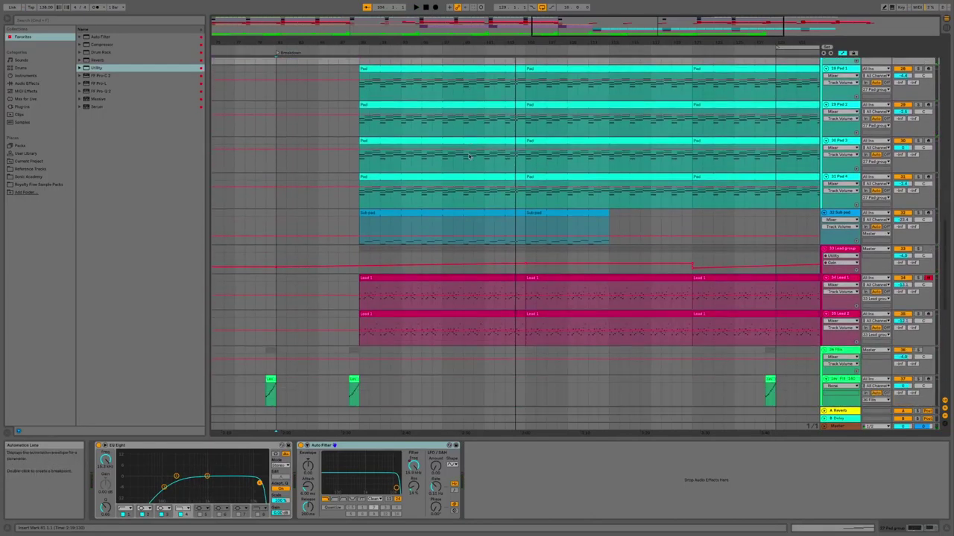